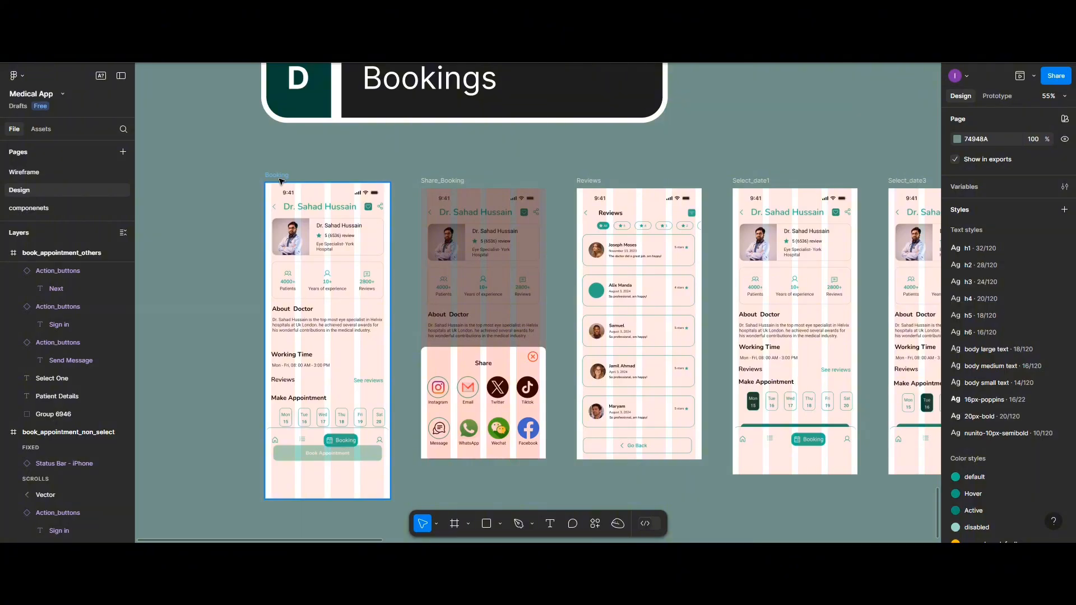
Examine the Home screen's navigation bar, the Favorite Doctor list and the screens in the Bookings section
{"action": "scroll", "coordinate": [337, 146], "scroll_direction": "up", "scroll_amount": 5}
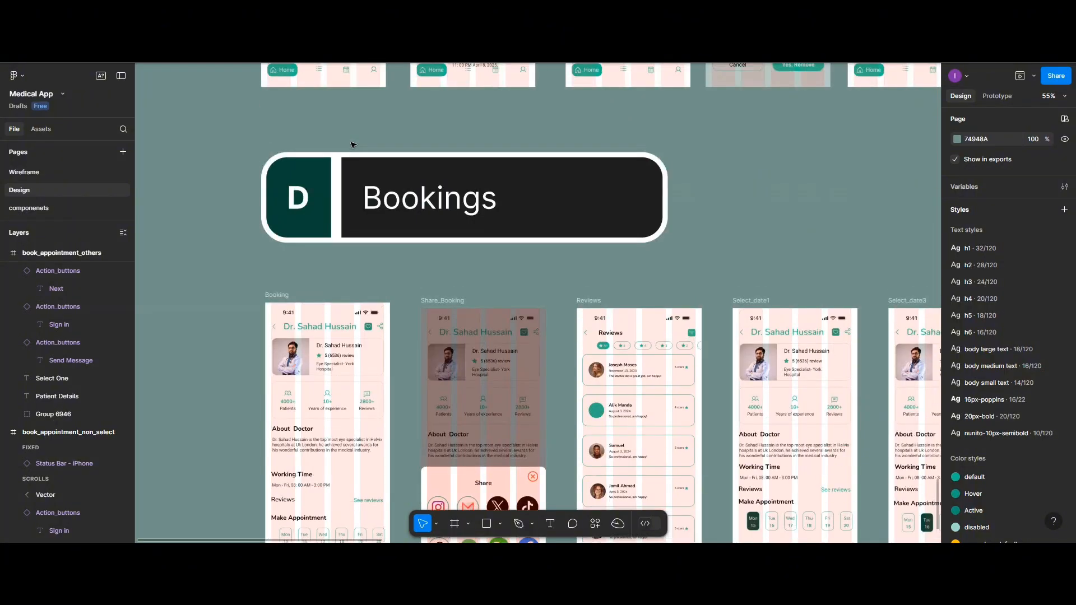
{"action": "scroll", "coordinate": [386, 153], "scroll_direction": "up", "scroll_amount": 2}
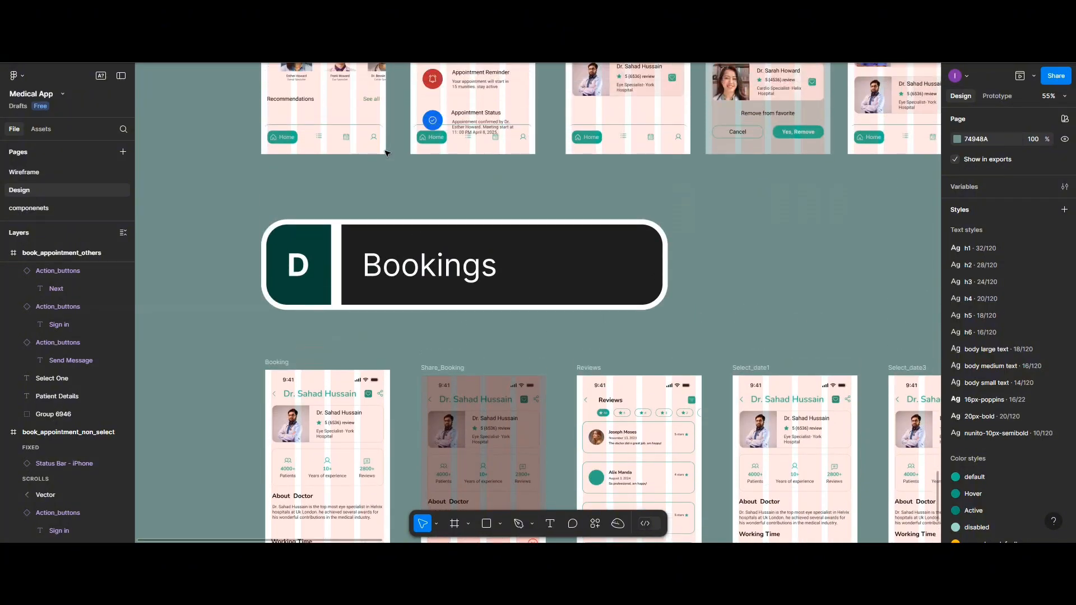
{"action": "left_click", "coordinate": [348, 144]}
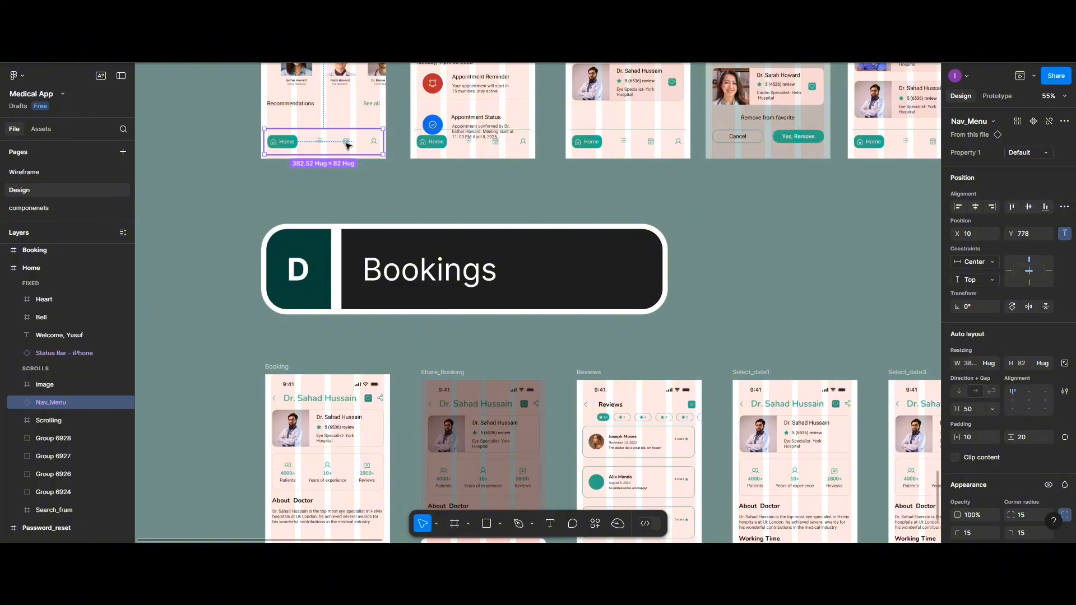
{"action": "scroll", "coordinate": [485, 247], "scroll_direction": "up", "scroll_amount": 5}
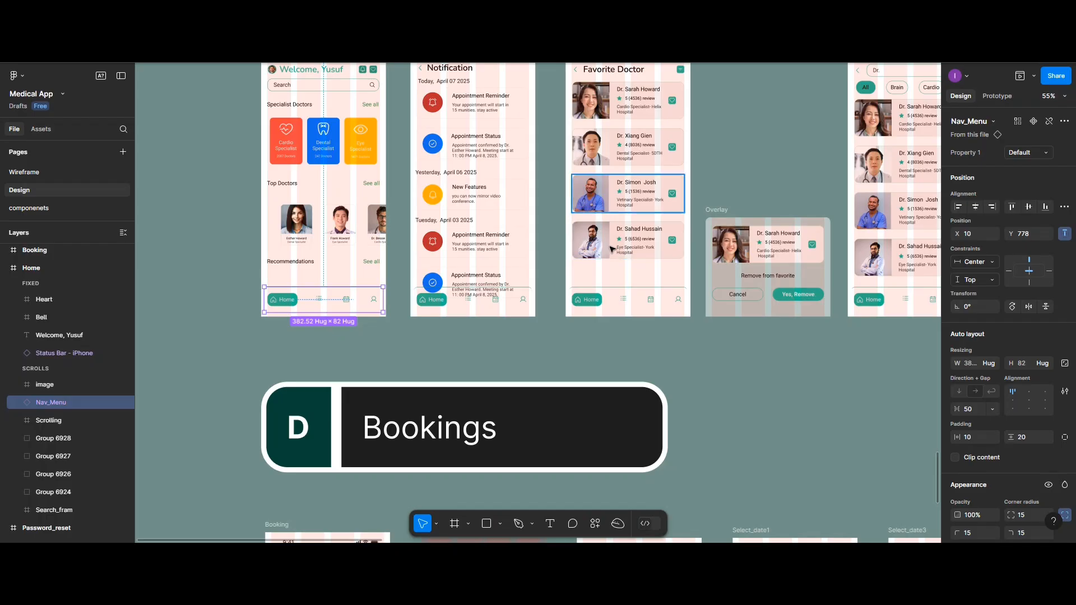
{"action": "scroll", "coordinate": [613, 246], "scroll_direction": "down", "scroll_amount": 5}
{"action": "scroll", "coordinate": [612, 246], "scroll_direction": "down", "scroll_amount": 3}
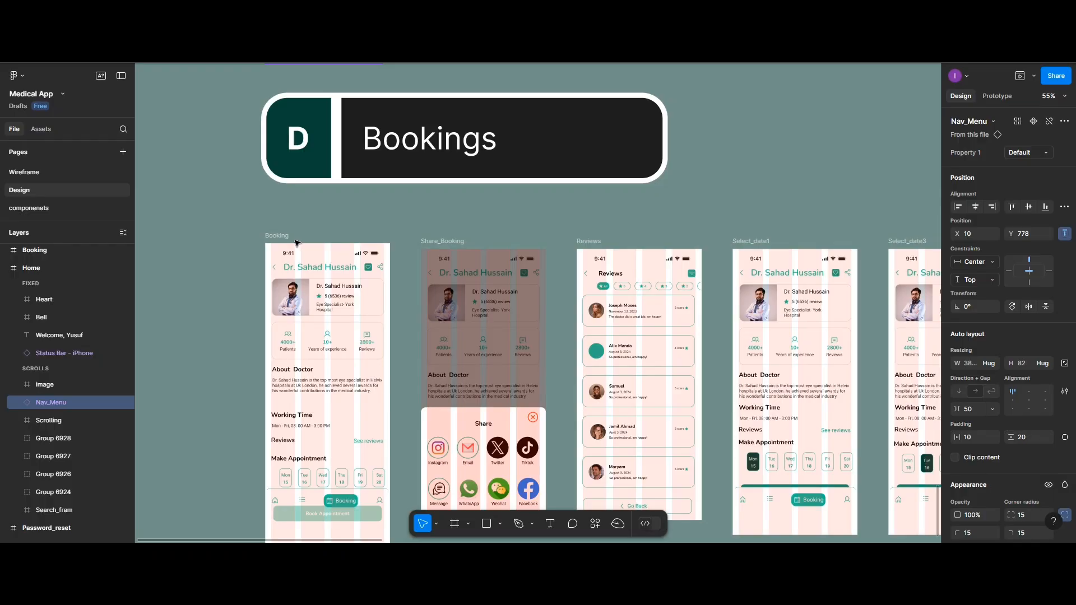
{"action": "scroll", "coordinate": [295, 242], "scroll_direction": "up", "scroll_amount": 5}
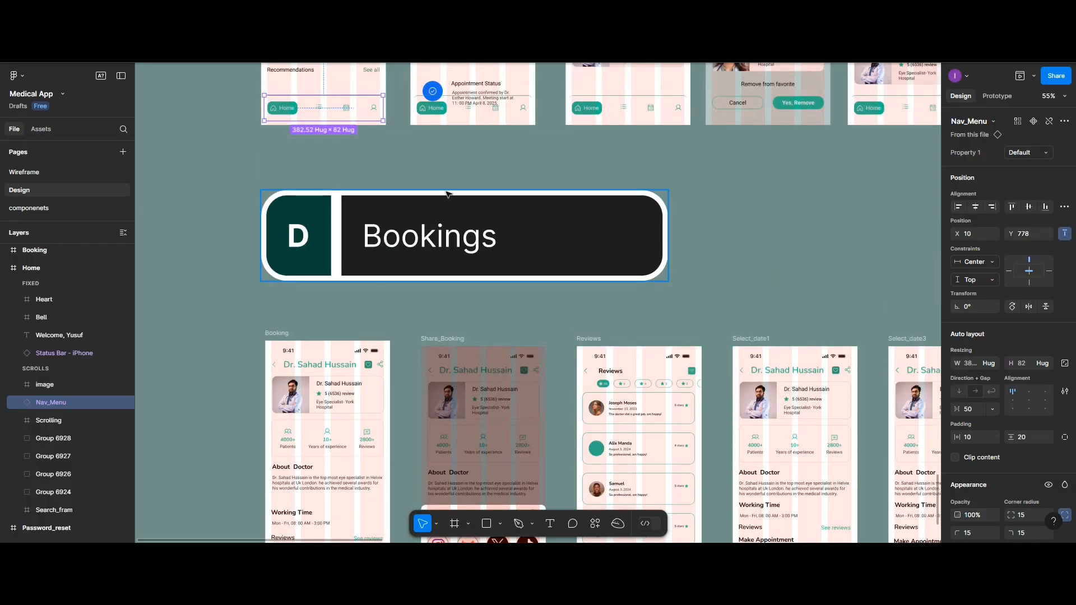
{"action": "scroll", "coordinate": [446, 194], "scroll_direction": "up", "scroll_amount": 12}
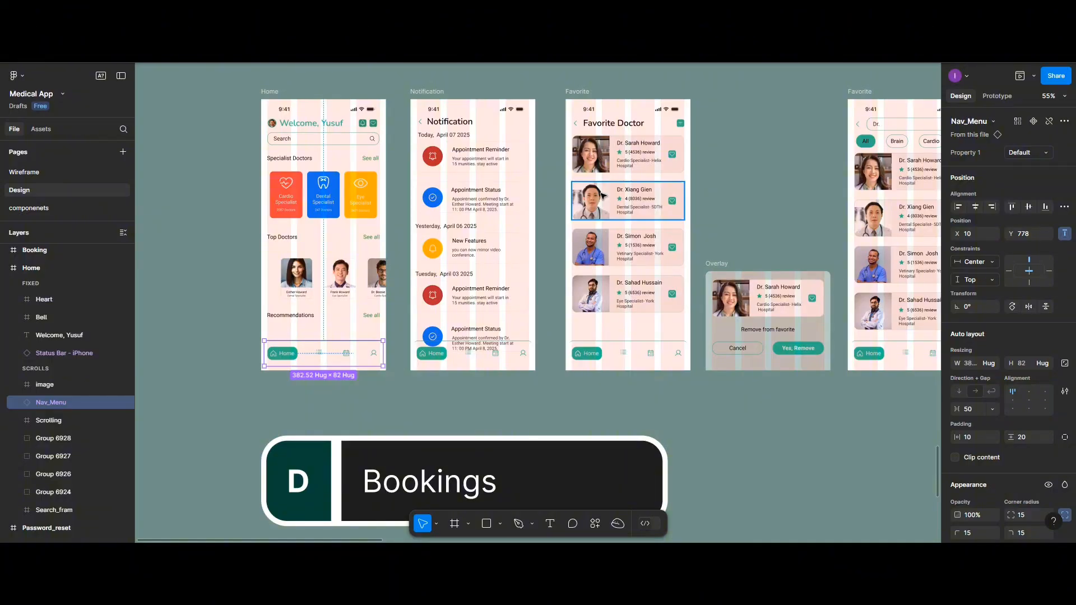
{"action": "scroll", "coordinate": [603, 195], "scroll_direction": "down", "scroll_amount": 1}
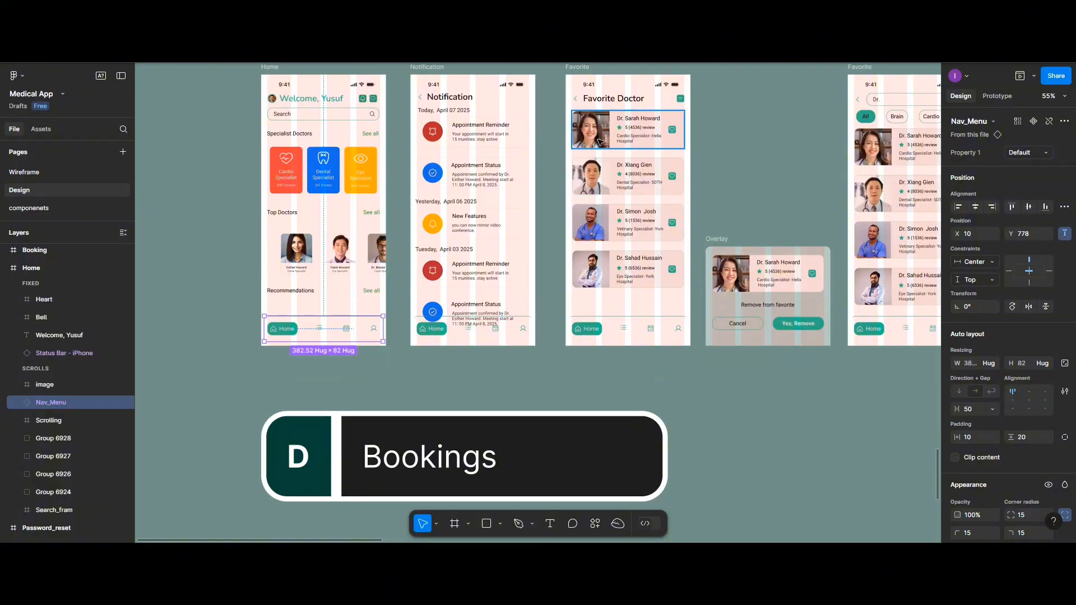
{"action": "scroll", "coordinate": [611, 191], "scroll_direction": "down", "scroll_amount": 16}
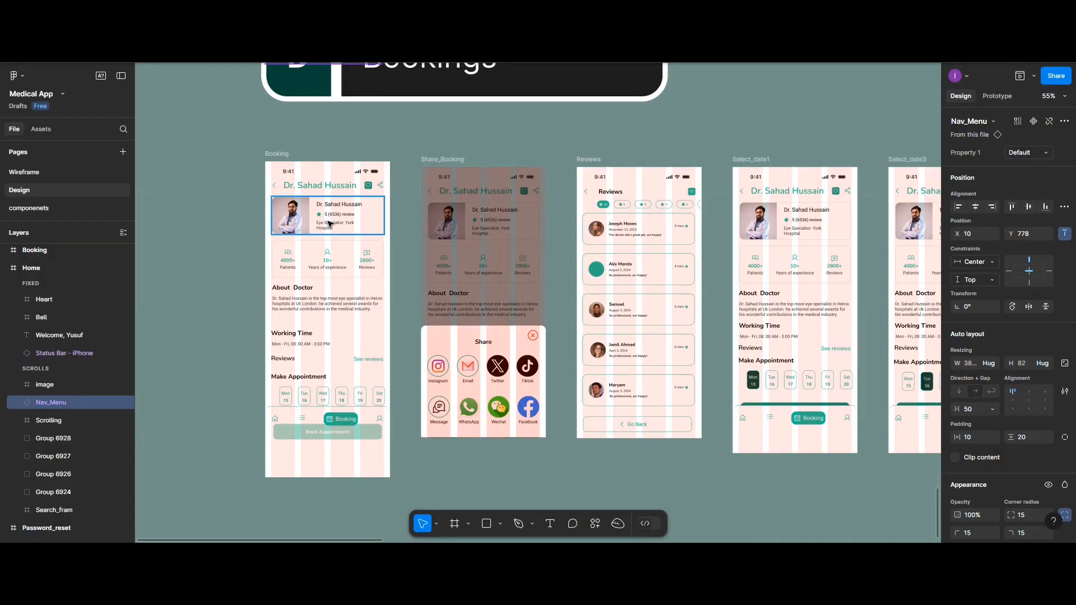
{"action": "scroll", "coordinate": [672, 209], "scroll_direction": "up", "scroll_amount": 16}
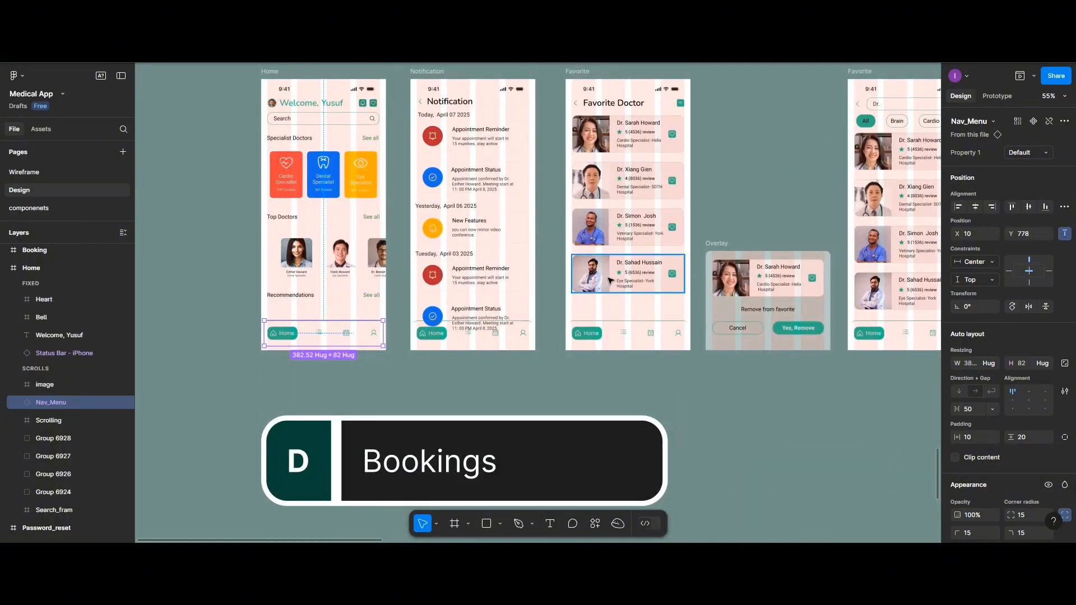
{"action": "scroll", "coordinate": [532, 273], "scroll_direction": "down", "scroll_amount": 9}
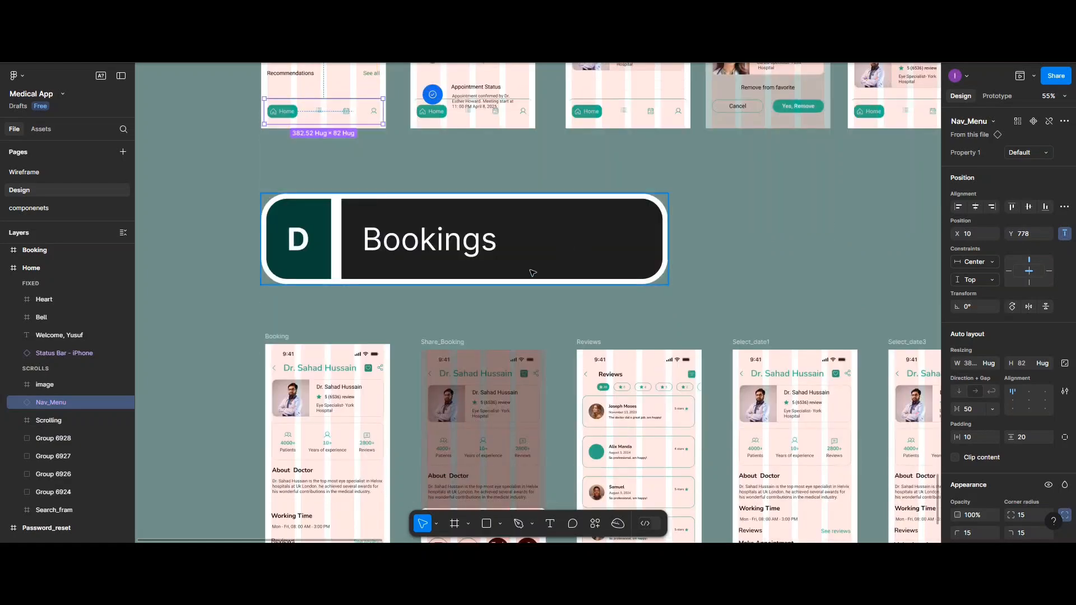
{"action": "scroll", "coordinate": [325, 403], "scroll_direction": "down", "scroll_amount": 5}
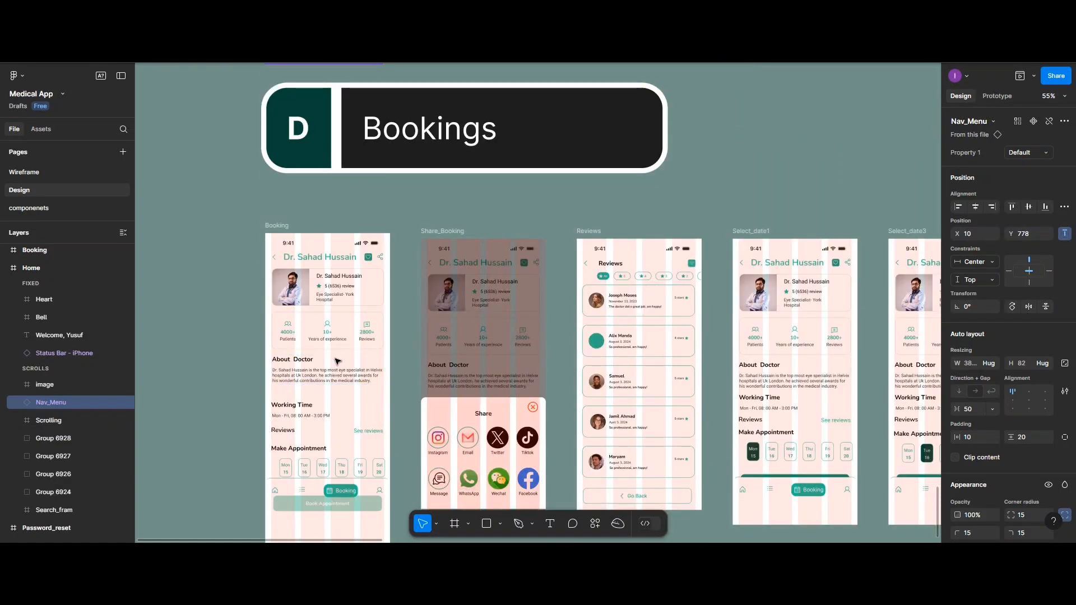
{"action": "scroll", "coordinate": [337, 360], "scroll_direction": "up", "scroll_amount": 11}
{"action": "scroll", "coordinate": [383, 359], "scroll_direction": "down", "scroll_amount": 2}
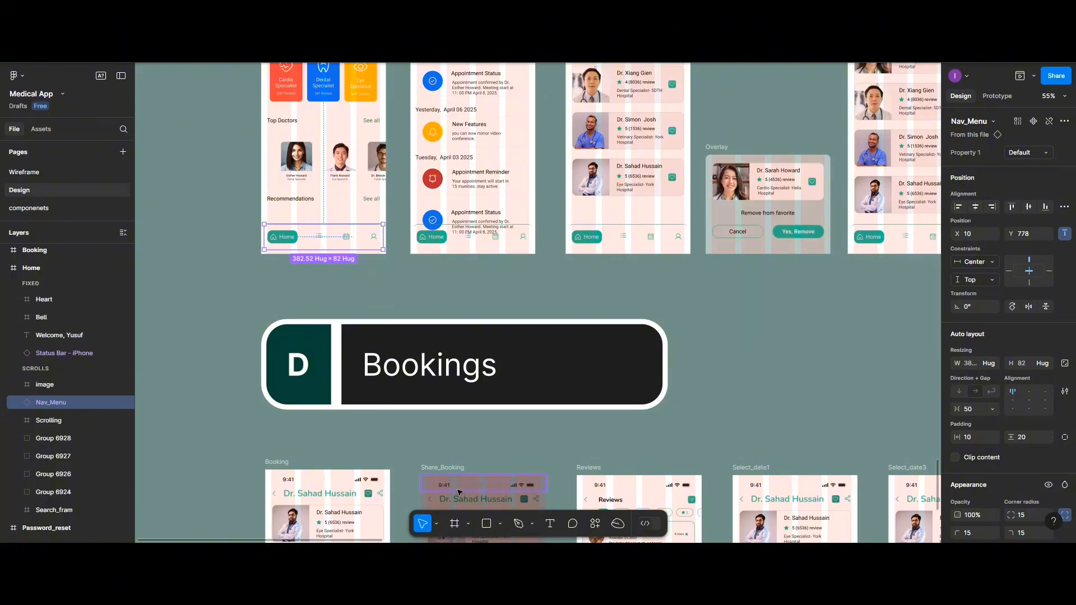
{"action": "scroll", "coordinate": [458, 492], "scroll_direction": "down", "scroll_amount": 2}
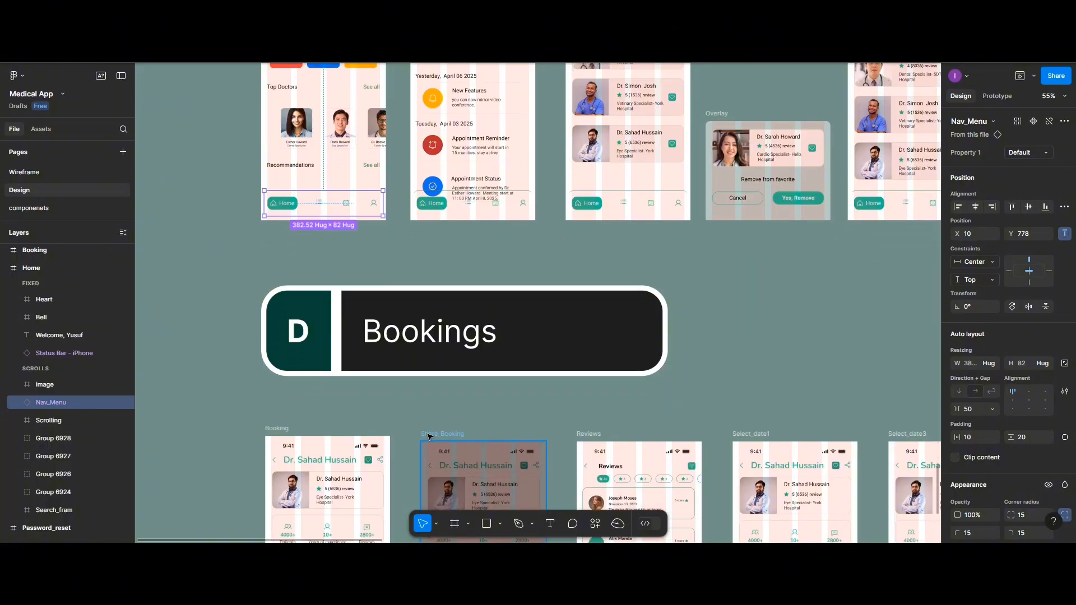
{"action": "scroll", "coordinate": [429, 436], "scroll_direction": "down", "scroll_amount": 4}
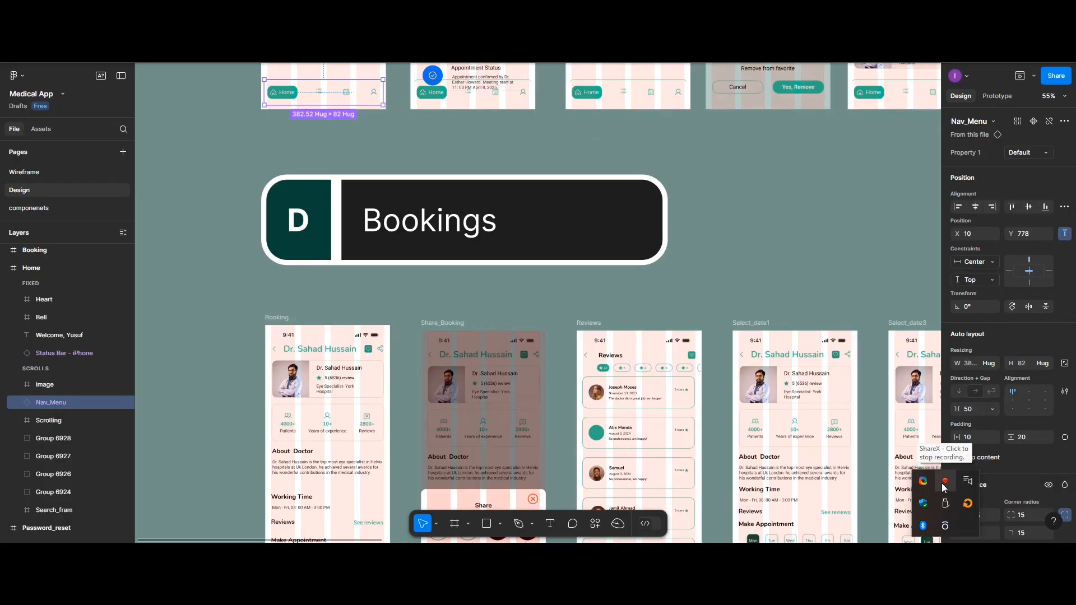
{"action": "right_click", "coordinate": [924, 480]}
{"action": "left_click", "coordinate": [909, 464]}
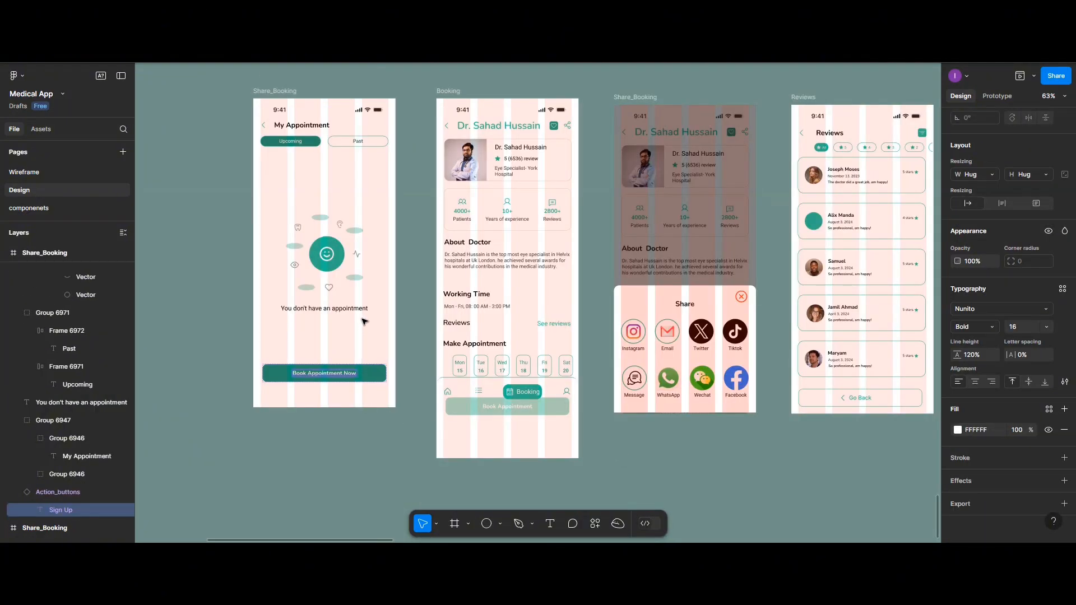
Preview the My Appointment frame in the prototype player, and close the preview
{"action": "scroll", "coordinate": [357, 205], "scroll_direction": "up", "scroll_amount": 1}
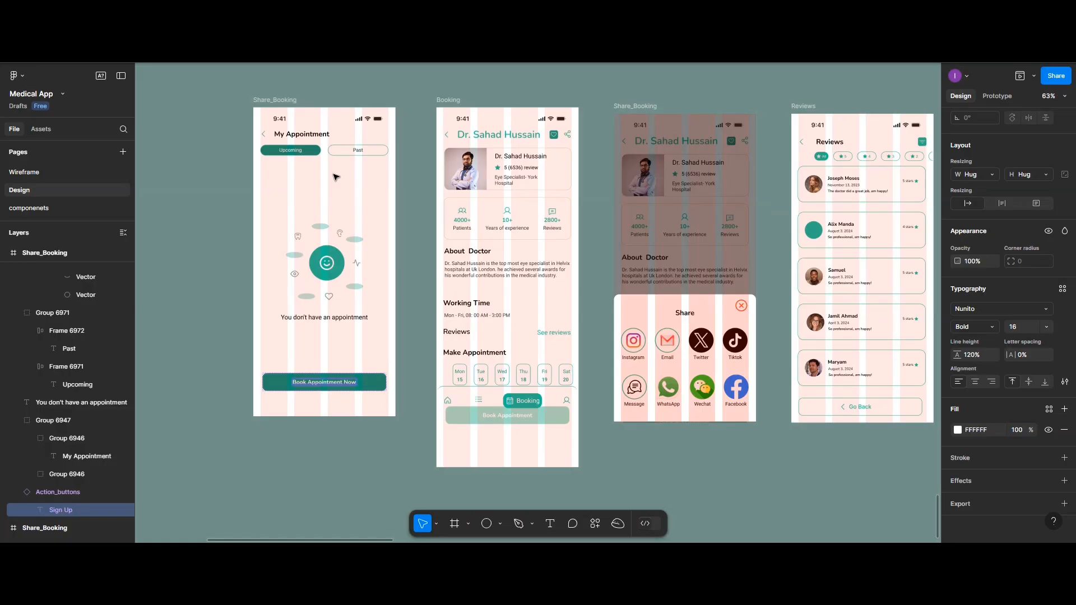
{"action": "left_click", "coordinate": [276, 101]}
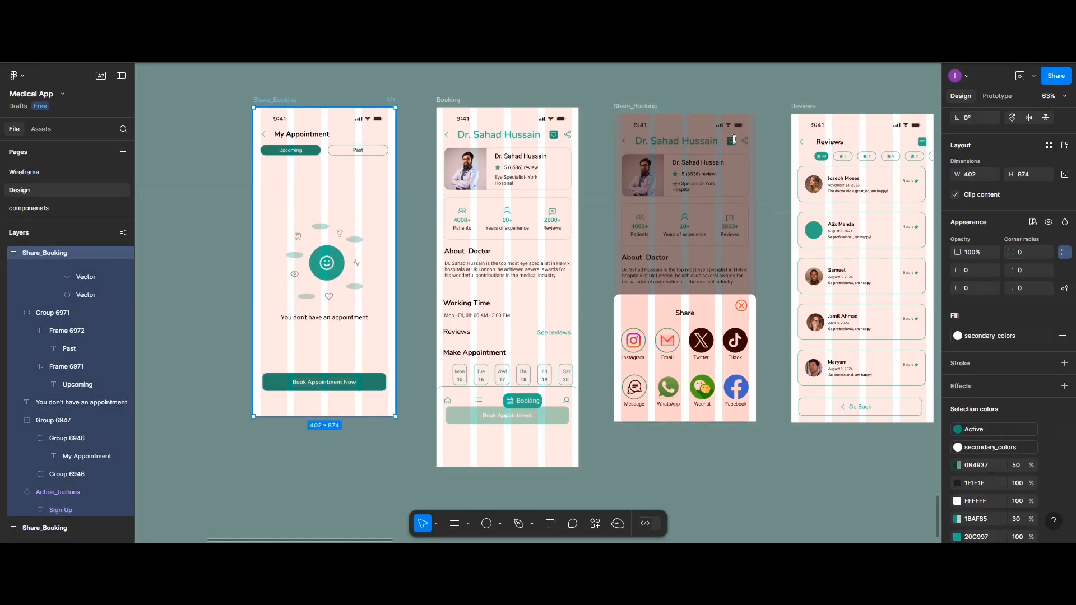
{"action": "left_click", "coordinate": [1021, 75]}
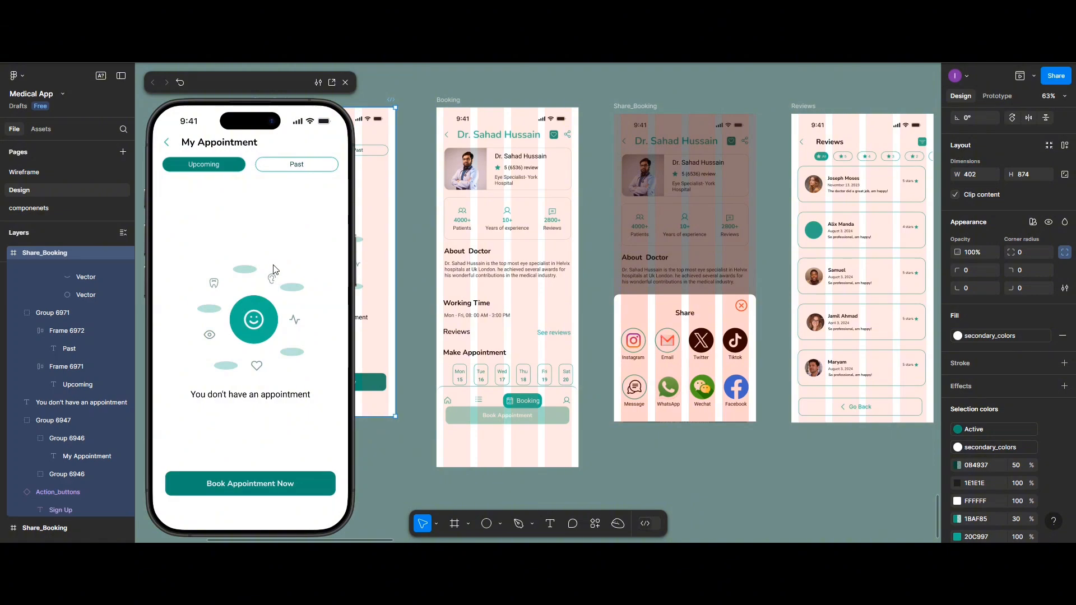
{"action": "left_click", "coordinate": [345, 83]}
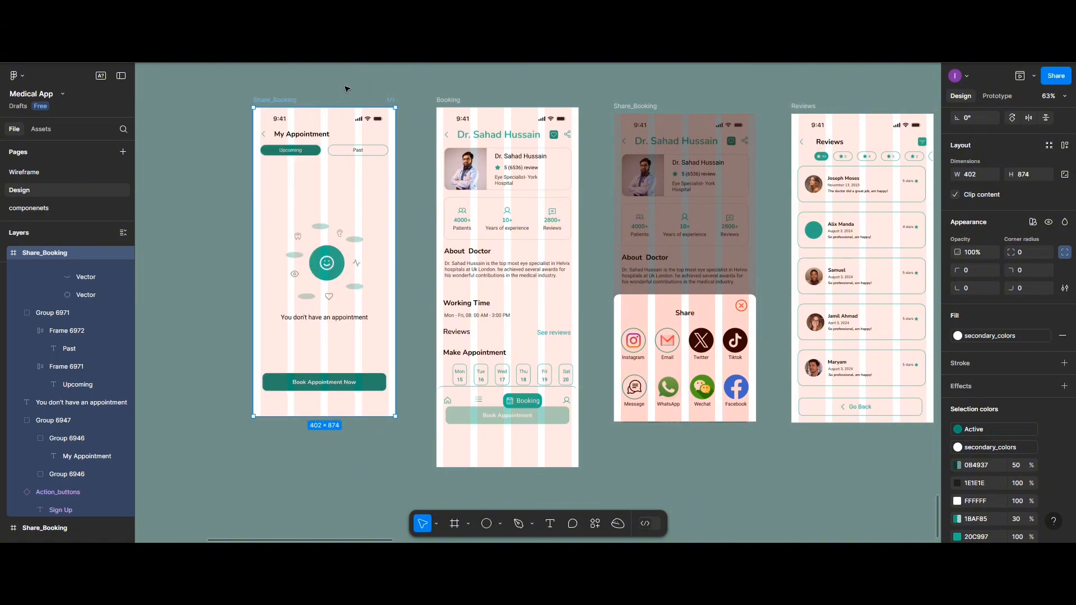
Link the calendar icon in the Home screen's navigation bar to the My Appointment frame with an On tap, Navigate to, Instant interaction
{"action": "scroll", "coordinate": [529, 195], "scroll_direction": "up", "scroll_amount": 3}
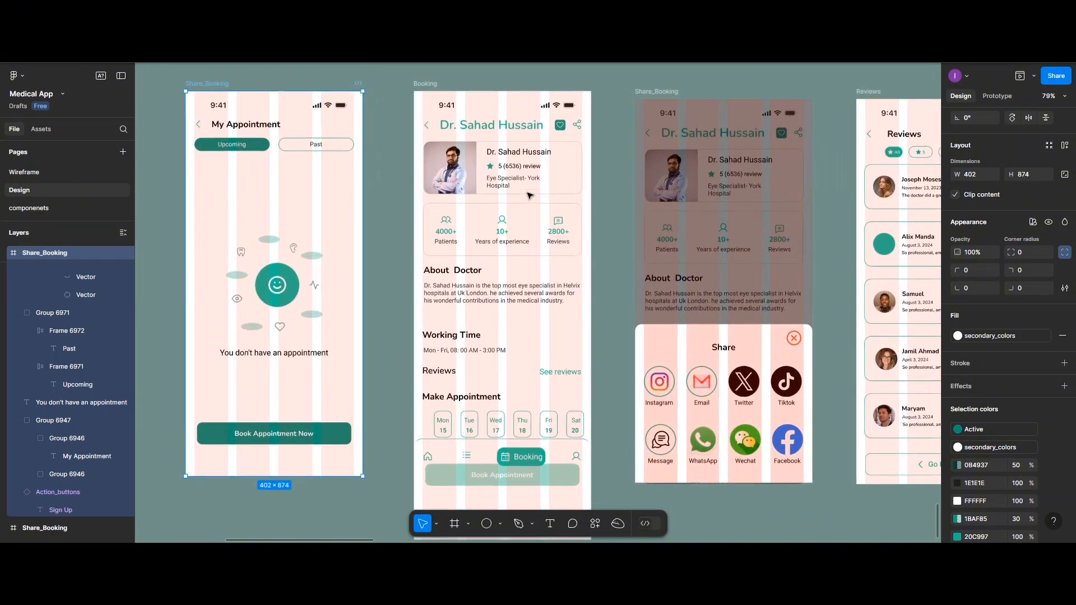
{"action": "scroll", "coordinate": [529, 195], "scroll_direction": "down", "scroll_amount": 5}
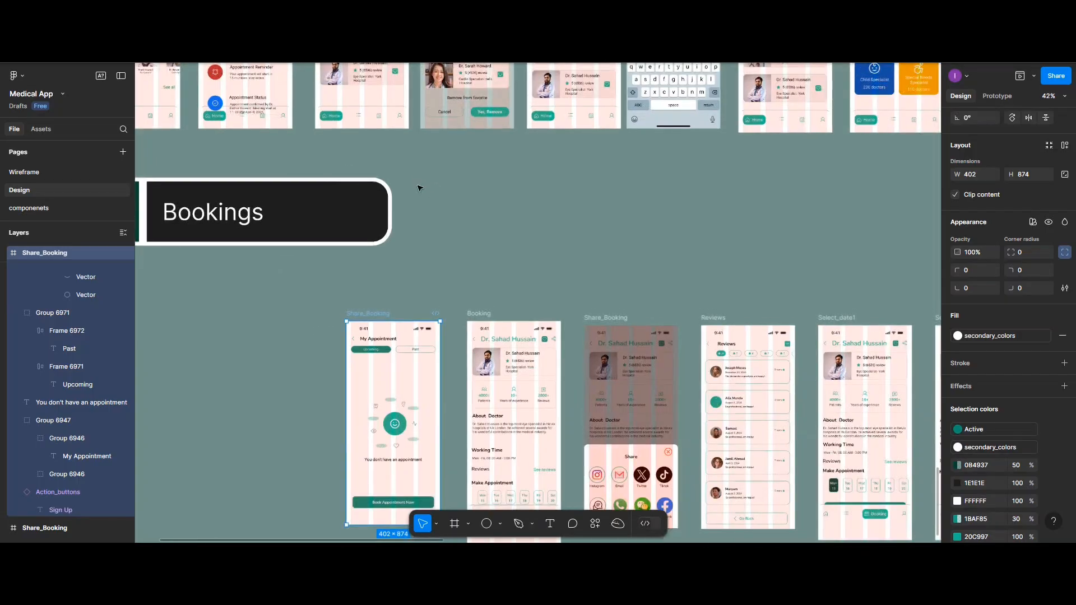
{"action": "scroll", "coordinate": [418, 187], "scroll_direction": "up", "scroll_amount": 1}
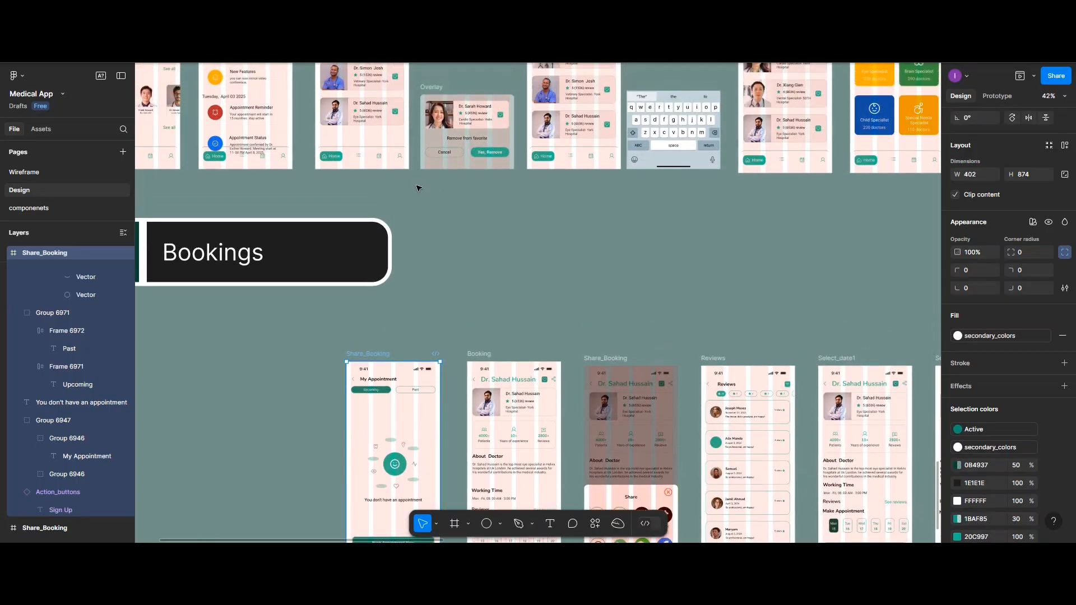
{"action": "scroll", "coordinate": [418, 188], "scroll_direction": "up", "scroll_amount": 2}
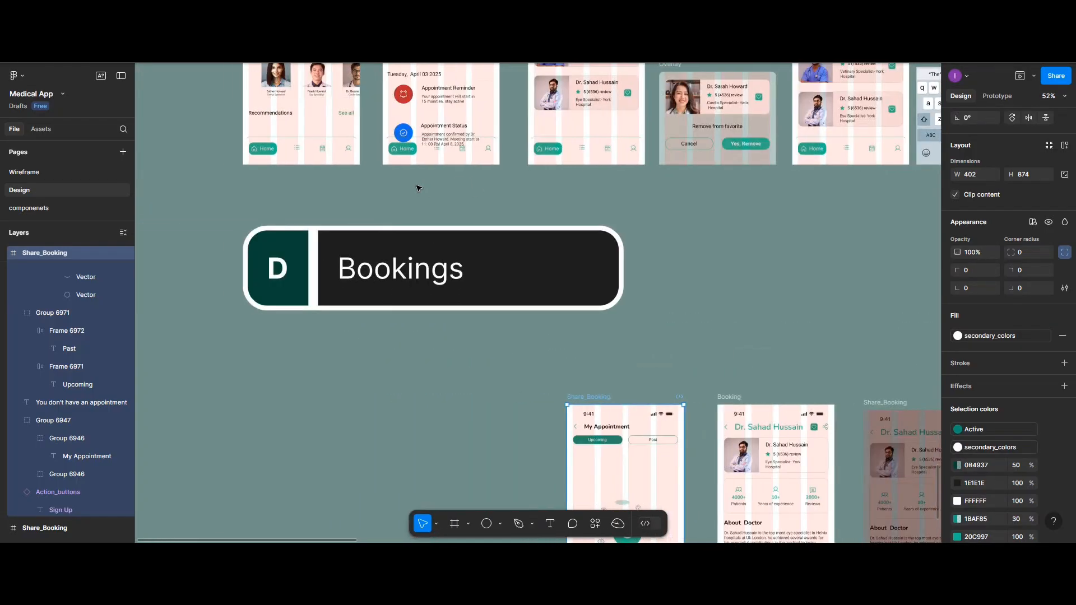
{"action": "scroll", "coordinate": [417, 188], "scroll_direction": "up", "scroll_amount": 3}
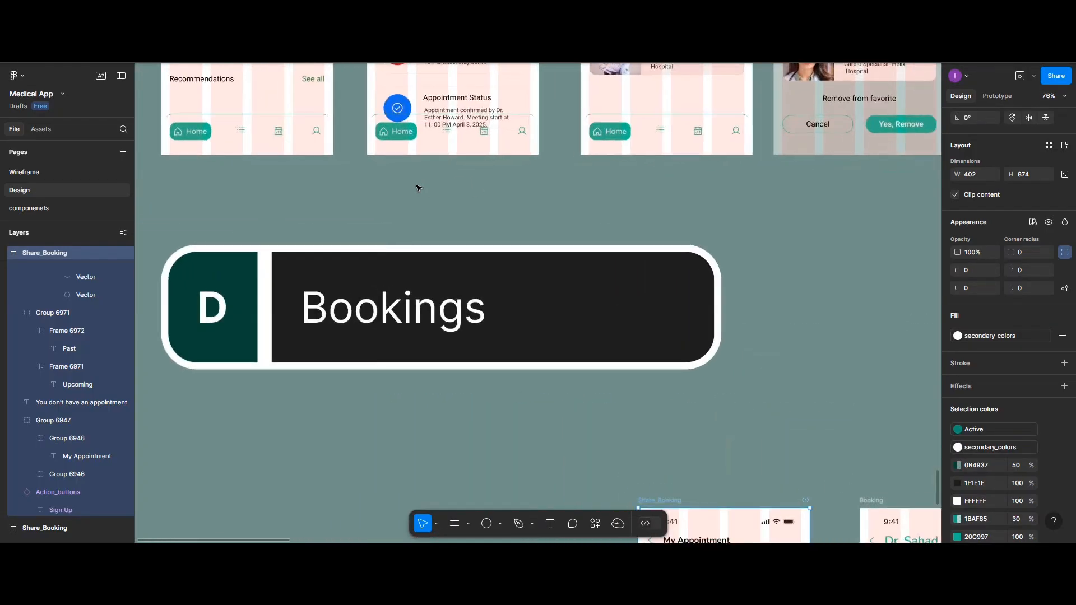
{"action": "left_click", "coordinate": [277, 136]}
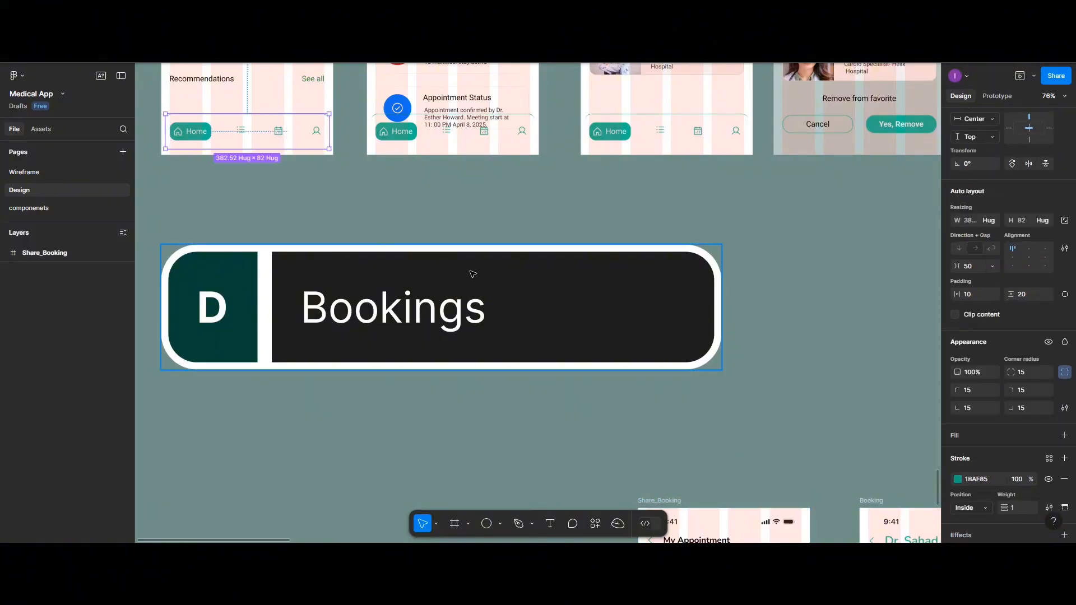
{"action": "left_click", "coordinate": [997, 96]}
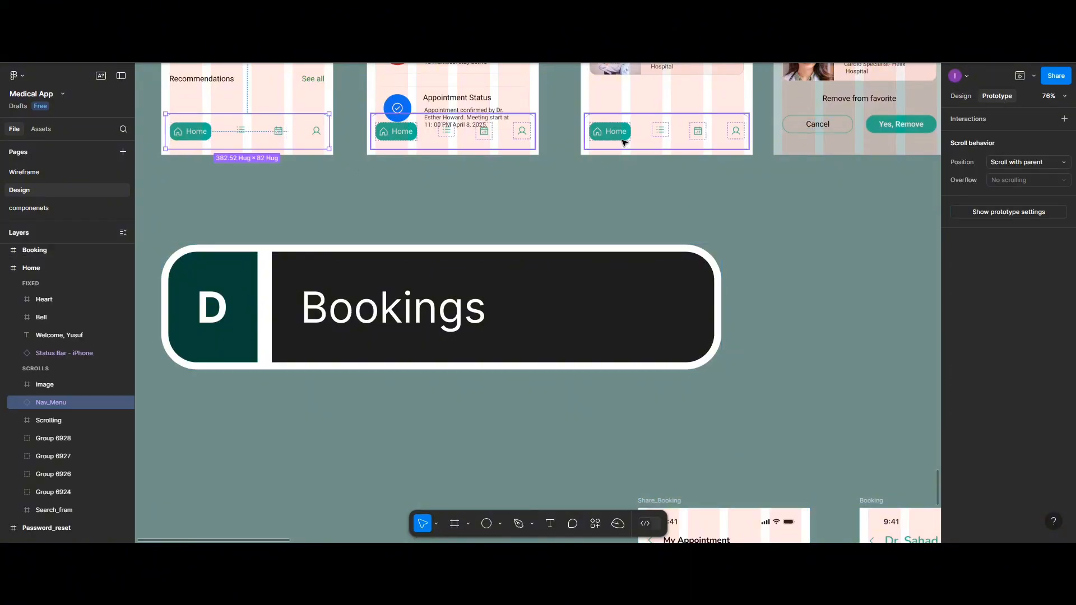
{"action": "left_click", "coordinate": [279, 137]}
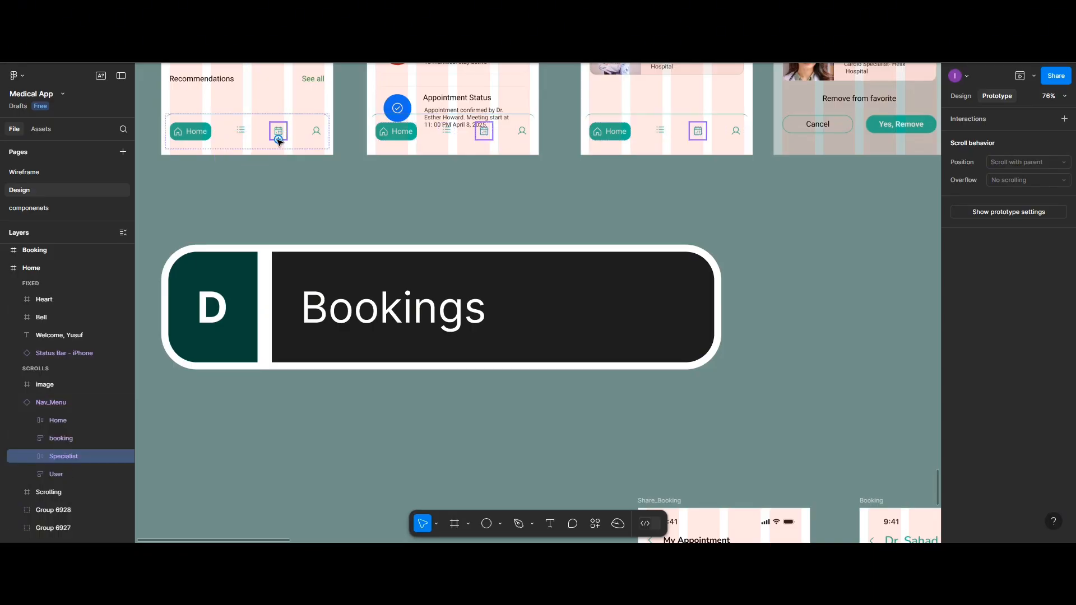
{"action": "left_click_drag", "start_coordinate": [278, 140], "coordinate": [678, 314]}
{"action": "scroll", "coordinate": [364, 264], "scroll_direction": "down", "scroll_amount": 5}
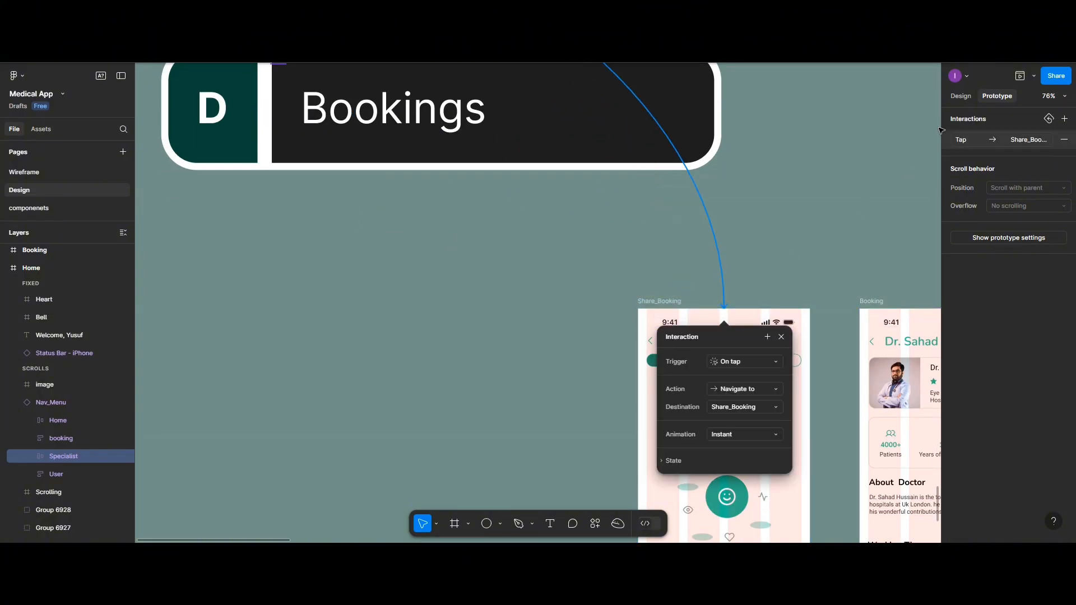
Rename the My Appointment frame to Booking
{"action": "left_click", "coordinate": [960, 98]}
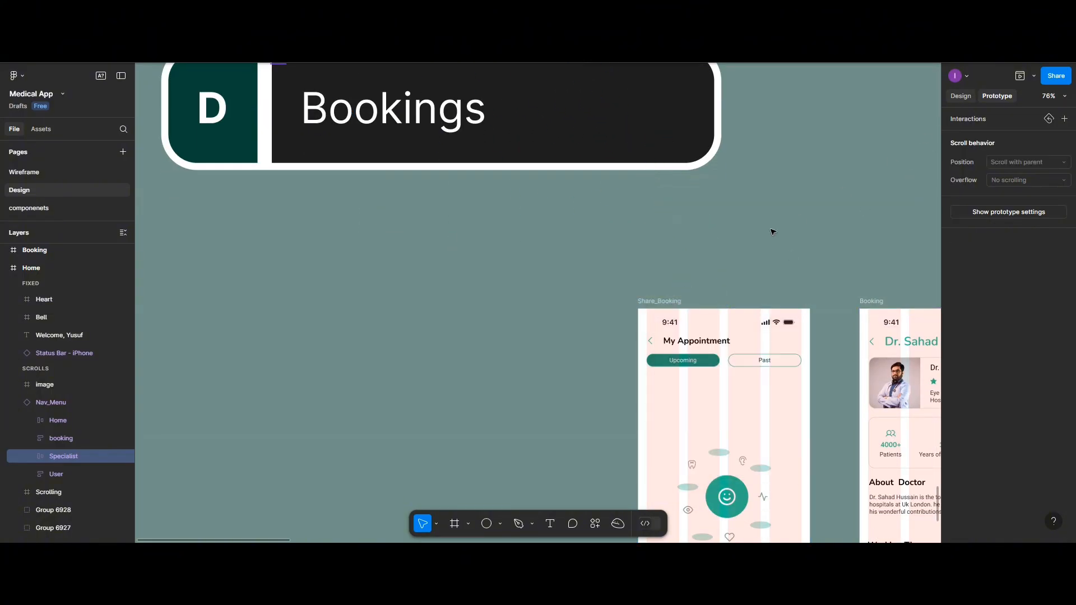
{"action": "left_click", "coordinate": [672, 305]}
{"action": "double_click", "coordinate": [671, 304]}
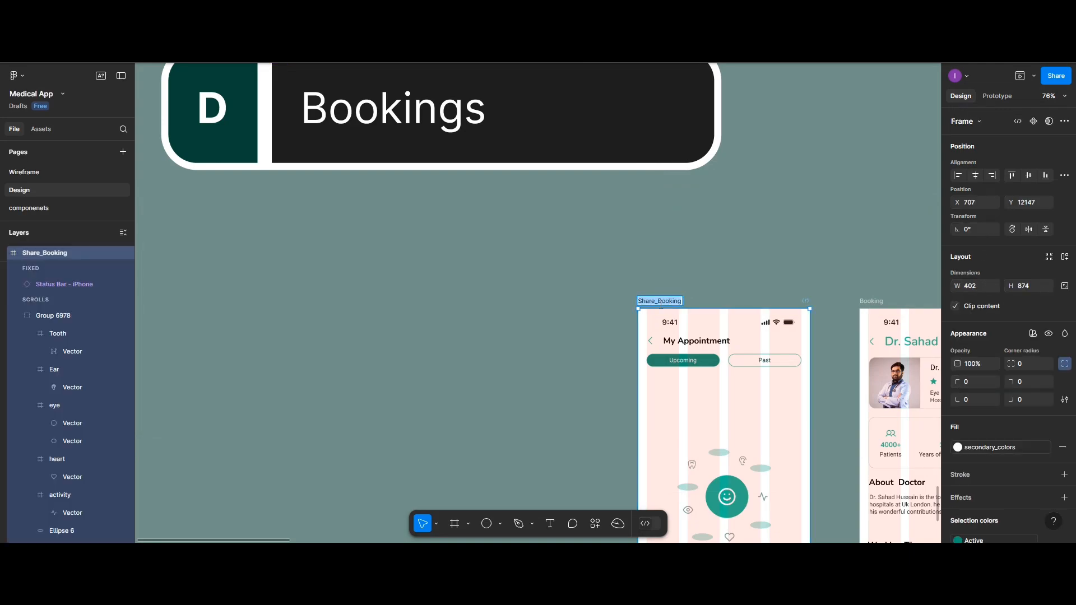
{"action": "left_click", "coordinate": [660, 301]}
{"action": "key", "text": "BackSpace"}
{"action": "key", "text": "BackSpace"}
{"action": "key", "text": "BackSpace"}
{"action": "key", "text": "BackSpace"}
{"action": "key", "text": "BackSpace"}
{"action": "key", "text": "BackSpace"}
{"action": "left_click", "coordinate": [836, 164]}
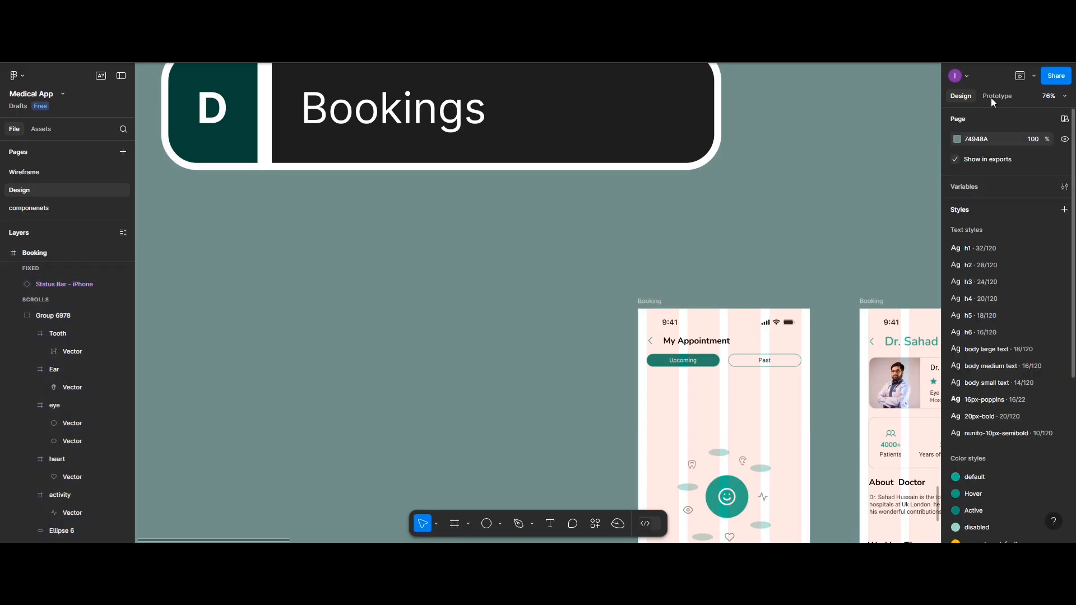
Show the prototype connections and examine the links running into and between the booking screens
{"action": "left_click", "coordinate": [995, 96]}
{"action": "scroll", "coordinate": [598, 224], "scroll_direction": "down", "scroll_amount": 5}
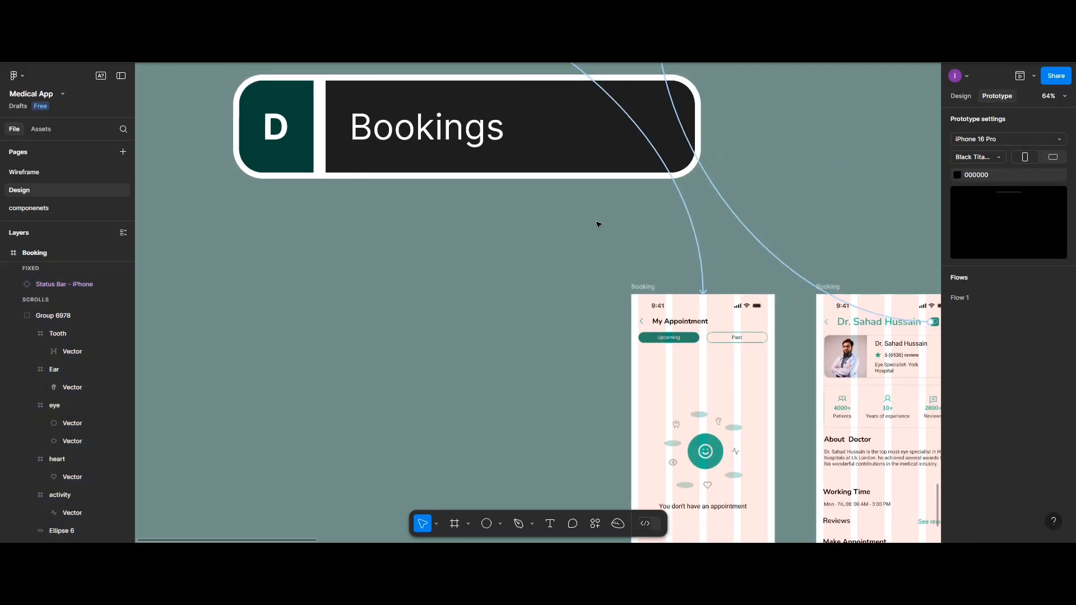
{"action": "scroll", "coordinate": [598, 224], "scroll_direction": "left", "scroll_amount": 1}
{"action": "scroll", "coordinate": [598, 225], "scroll_direction": "right", "scroll_amount": 3}
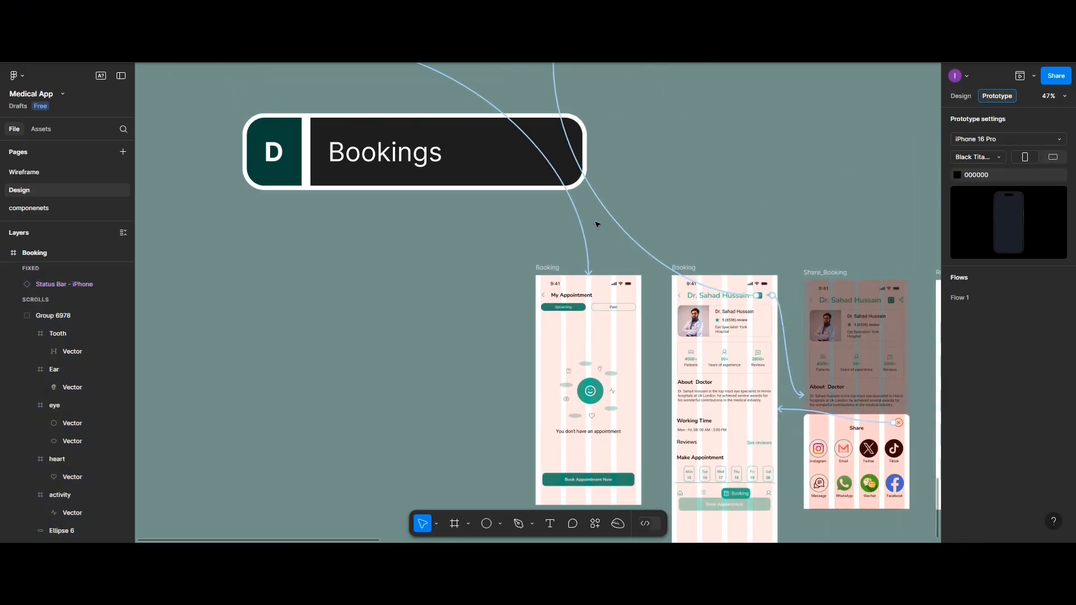
{"action": "scroll", "coordinate": [577, 208], "scroll_direction": "up", "scroll_amount": 3}
{"action": "scroll", "coordinate": [564, 190], "scroll_direction": "down", "scroll_amount": 3}
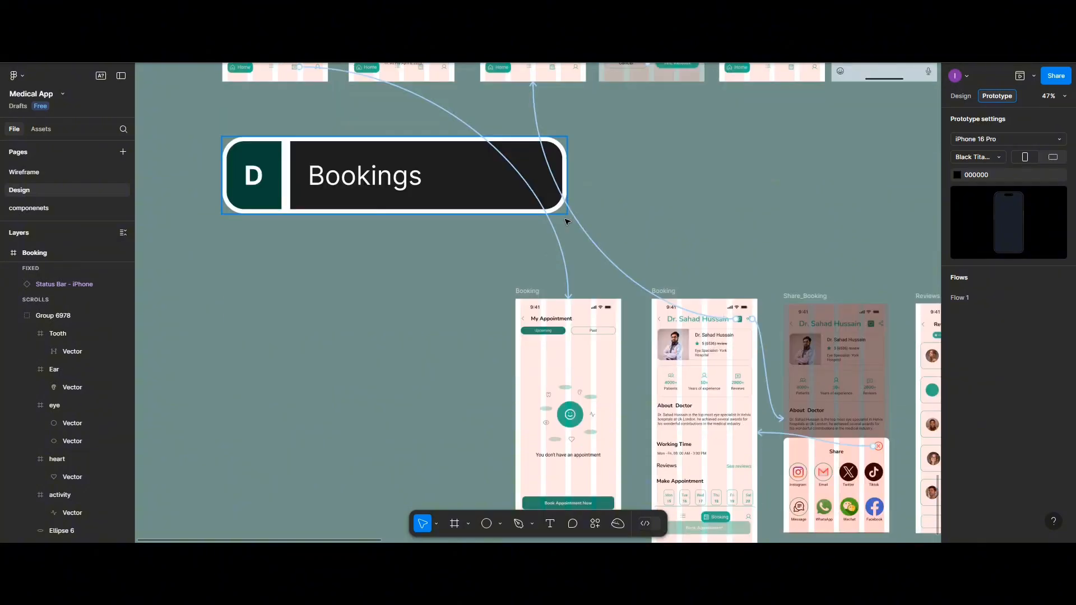
Link the Book Appointment Now button on the My Appointment screen to the Search_doctor frame with an On tap, Navigate to, Instant interaction
{"action": "scroll", "coordinate": [565, 342], "scroll_direction": "down", "scroll_amount": 1}
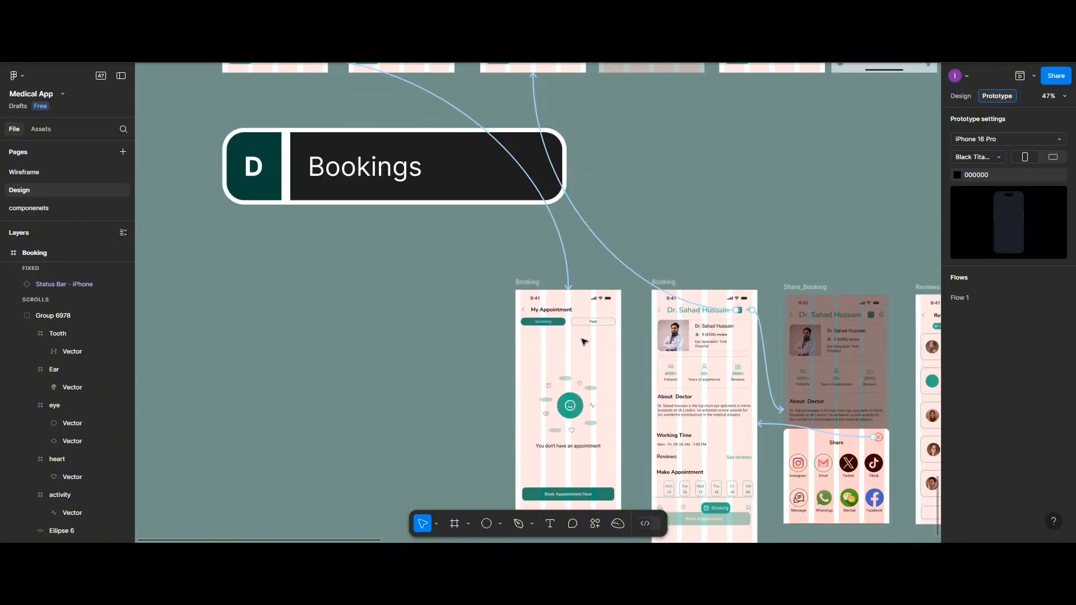
{"action": "scroll", "coordinate": [632, 245], "scroll_direction": "down", "scroll_amount": 3}
{"action": "scroll", "coordinate": [630, 246], "scroll_direction": "up", "scroll_amount": 5}
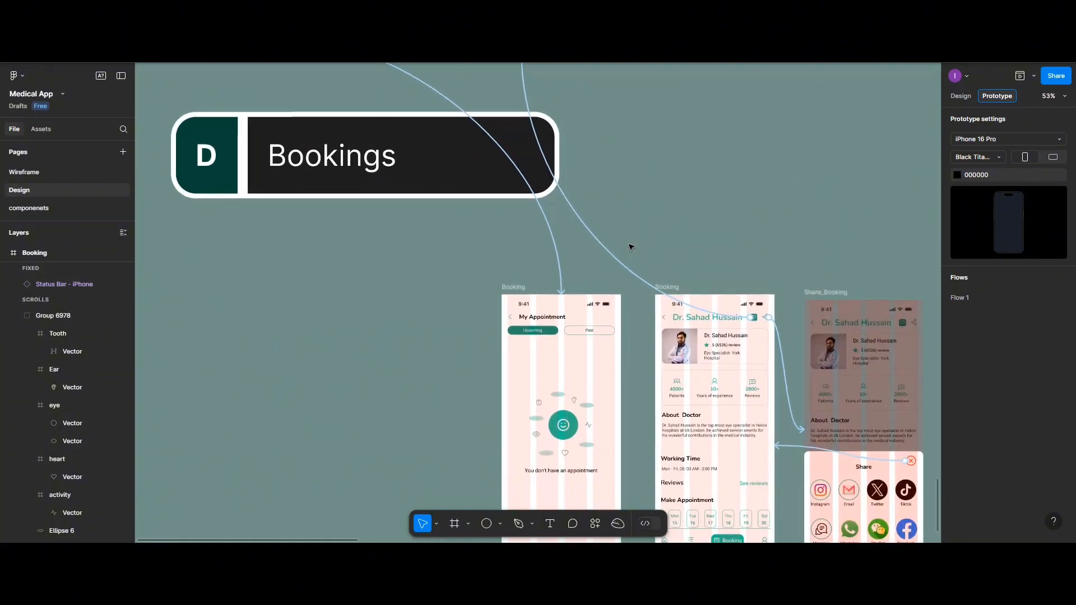
{"action": "scroll", "coordinate": [611, 258], "scroll_direction": "down", "scroll_amount": 3}
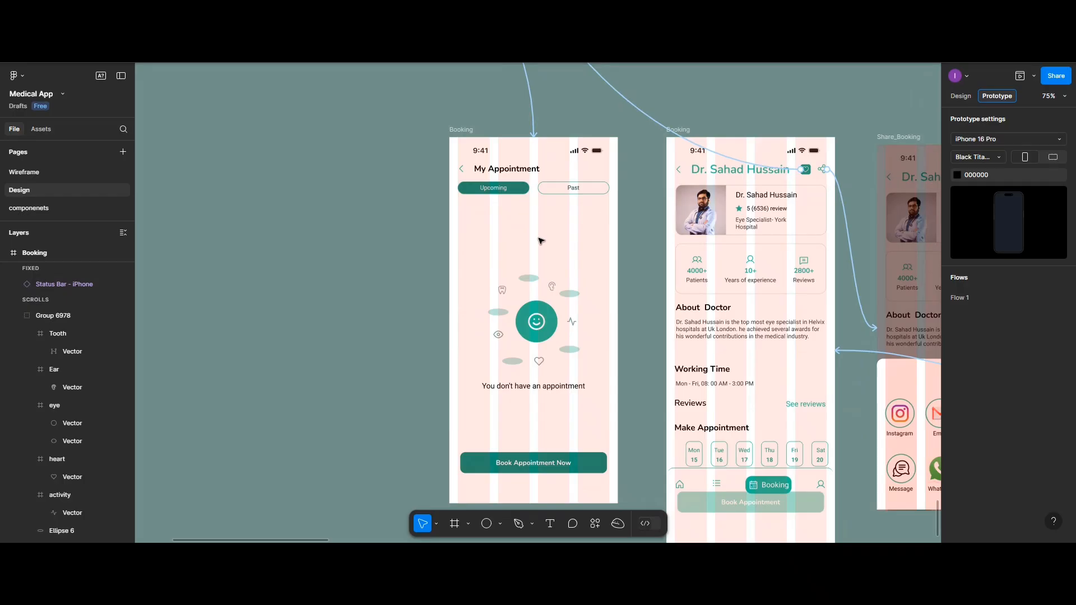
{"action": "scroll", "coordinate": [541, 241], "scroll_direction": "right", "scroll_amount": 3}
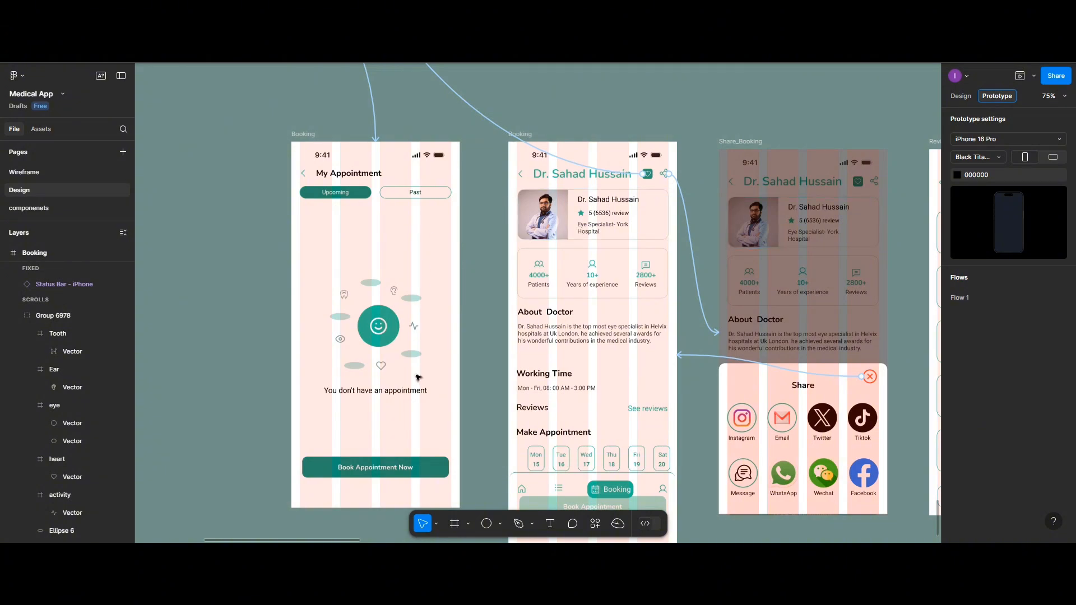
{"action": "left_click", "coordinate": [423, 312]}
{"action": "left_click", "coordinate": [449, 467]}
{"action": "left_click_drag", "start_coordinate": [448, 467], "coordinate": [590, 189]}
{"action": "scroll", "coordinate": [580, 181], "scroll_direction": "up", "scroll_amount": 4}
{"action": "scroll", "coordinate": [581, 166], "scroll_direction": "up", "scroll_amount": 7}
{"action": "scroll", "coordinate": [581, 167], "scroll_direction": "up", "scroll_amount": 1}
{"action": "scroll", "coordinate": [588, 190], "scroll_direction": "down", "scroll_amount": 8}
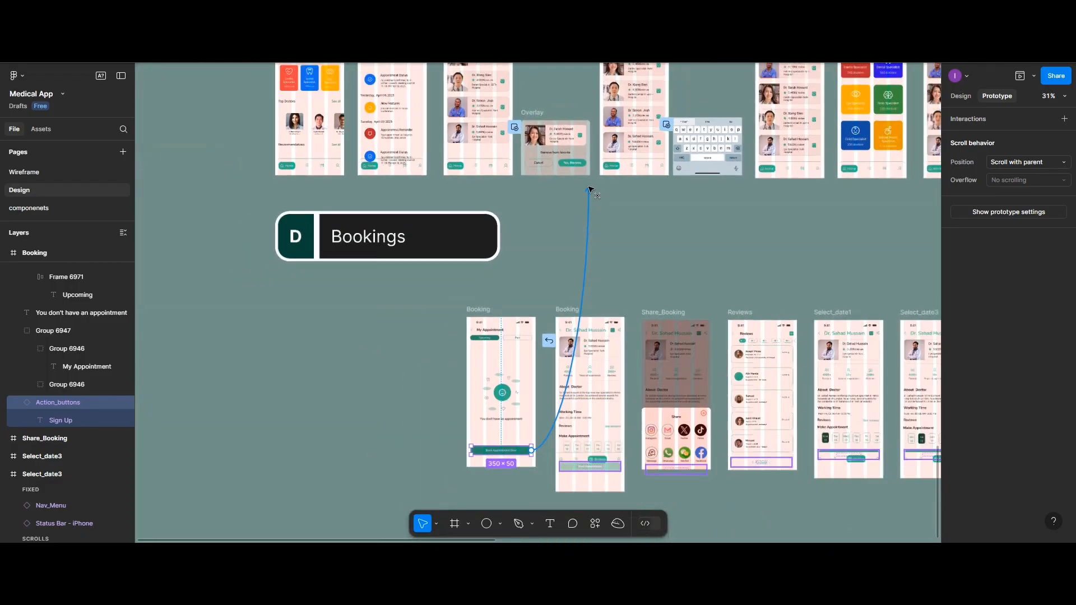
{"action": "left_click_drag", "start_coordinate": [590, 189], "coordinate": [791, 219]}
{"action": "scroll", "coordinate": [591, 185], "scroll_direction": "up", "scroll_amount": 2}
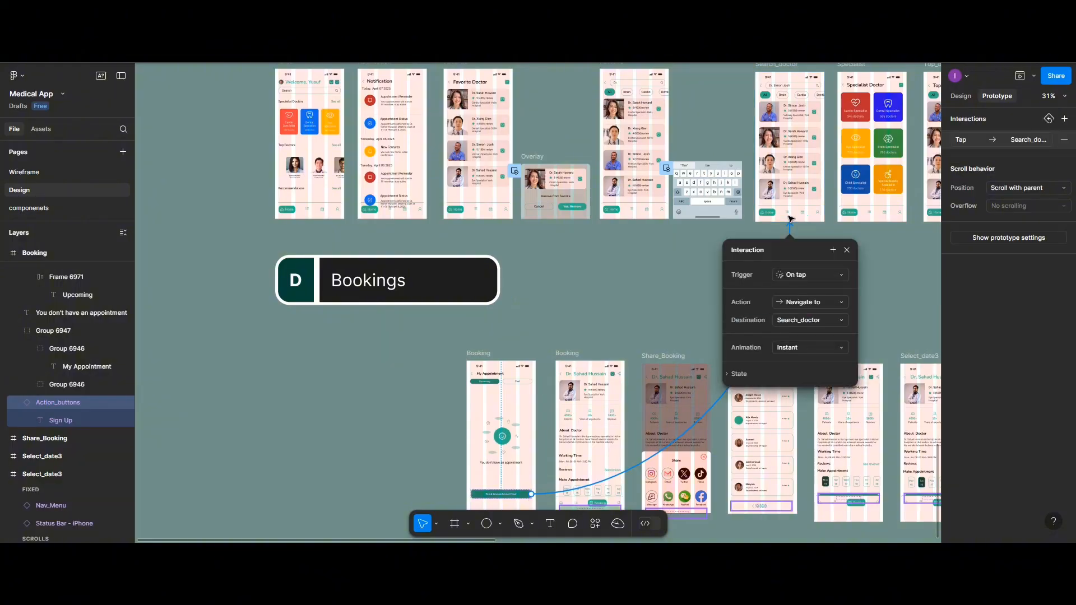
Link the last doctor card in the Search_doctor frame to the doctor-details Booking frame with an On tap, Navigate to, Instant interaction
{"action": "scroll", "coordinate": [705, 220], "scroll_direction": "up", "scroll_amount": 3}
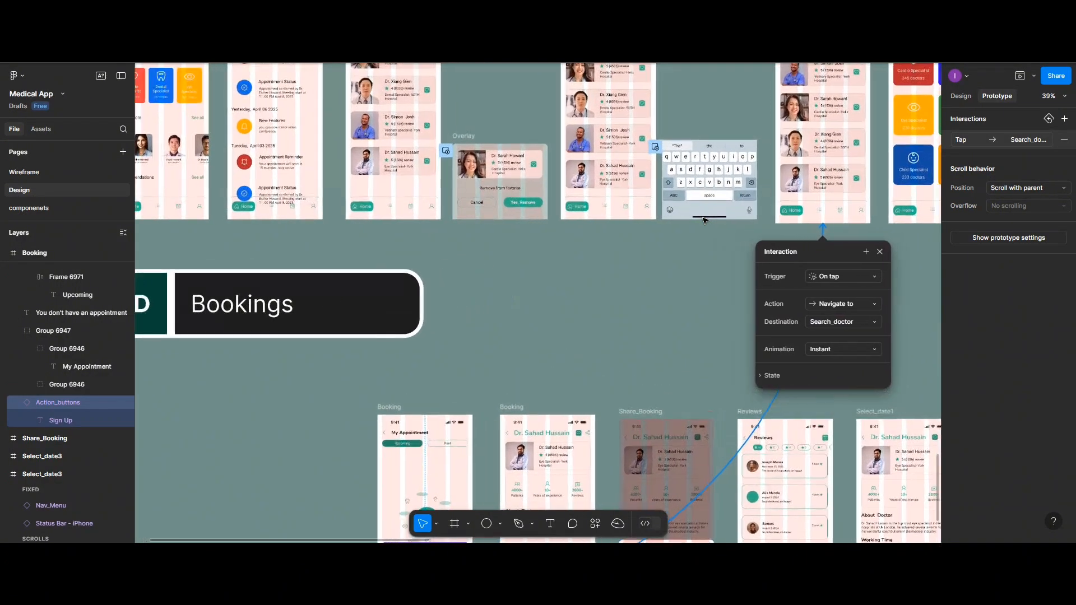
{"action": "left_click", "coordinate": [825, 192]}
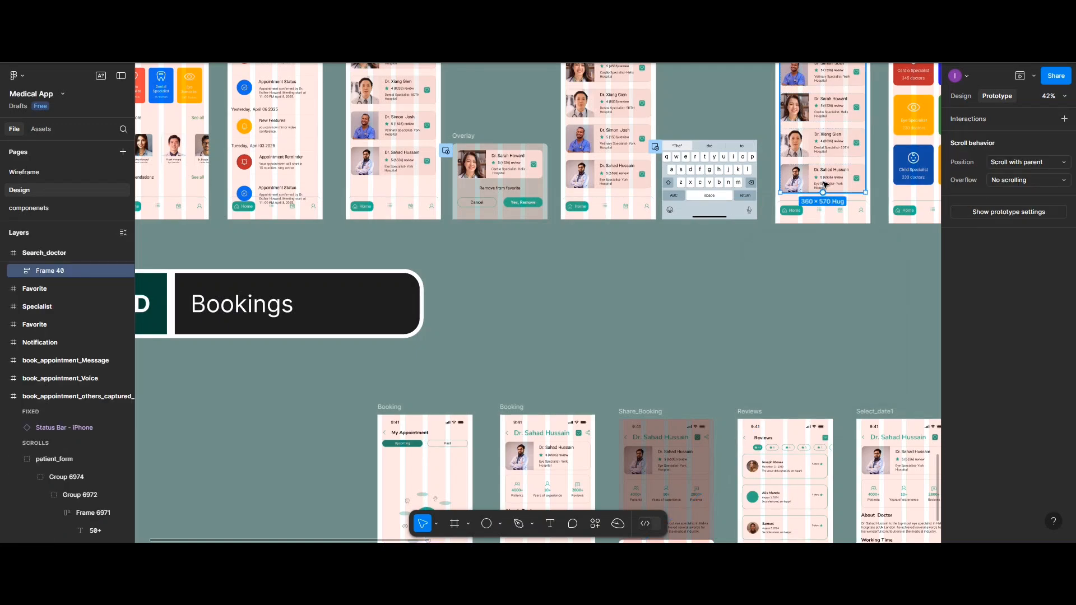
{"action": "double_click", "coordinate": [824, 185]}
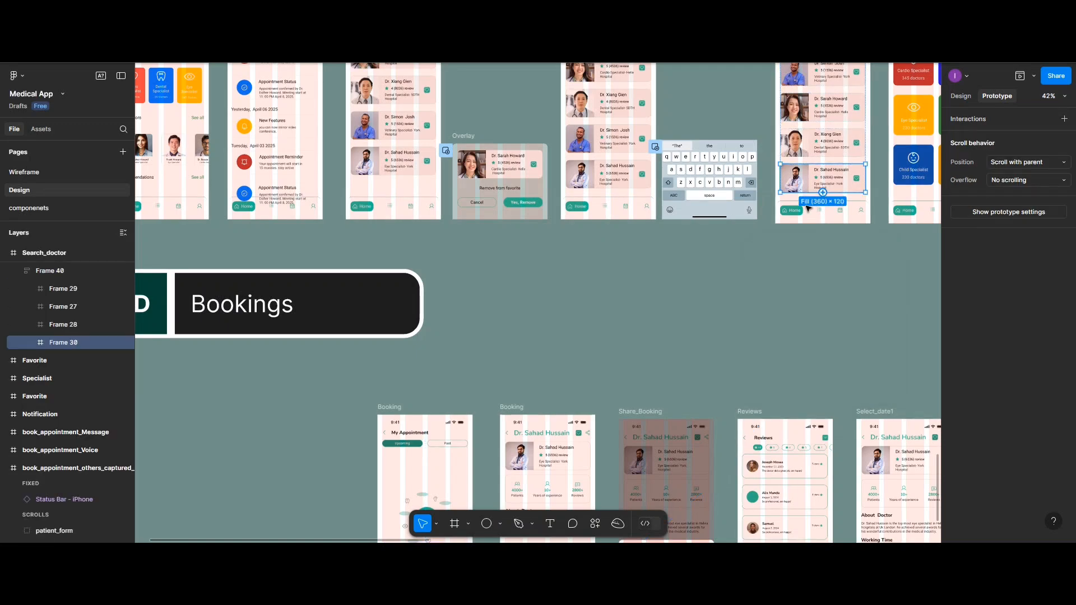
{"action": "left_click_drag", "start_coordinate": [823, 192], "coordinate": [525, 406]}
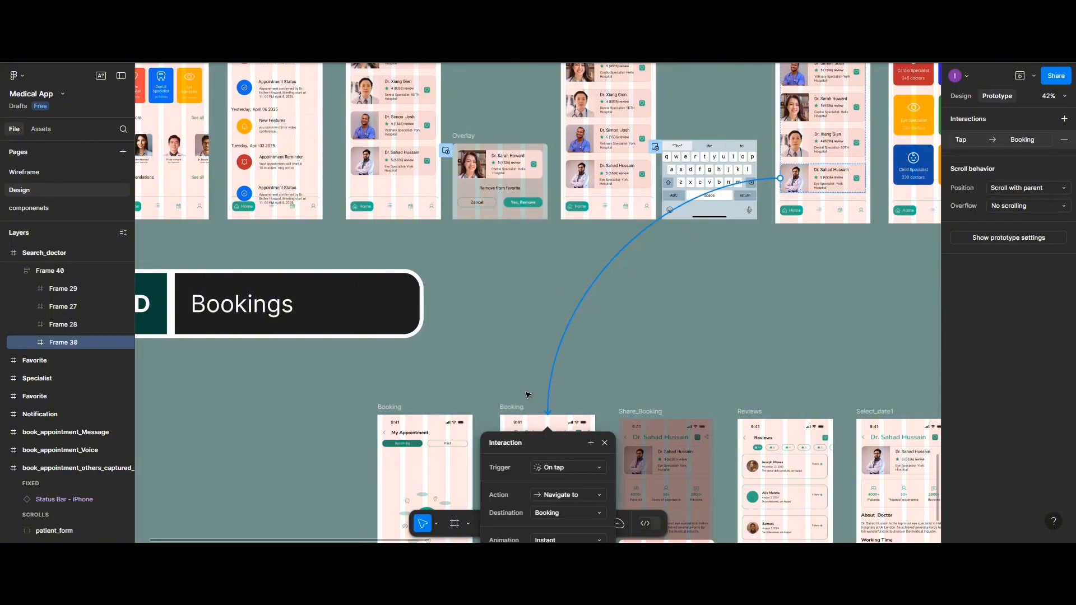
{"action": "scroll", "coordinate": [528, 395], "scroll_direction": "down", "scroll_amount": 2}
{"action": "scroll", "coordinate": [547, 369], "scroll_direction": "up", "scroll_amount": 1}
{"action": "left_click", "coordinate": [547, 370]}
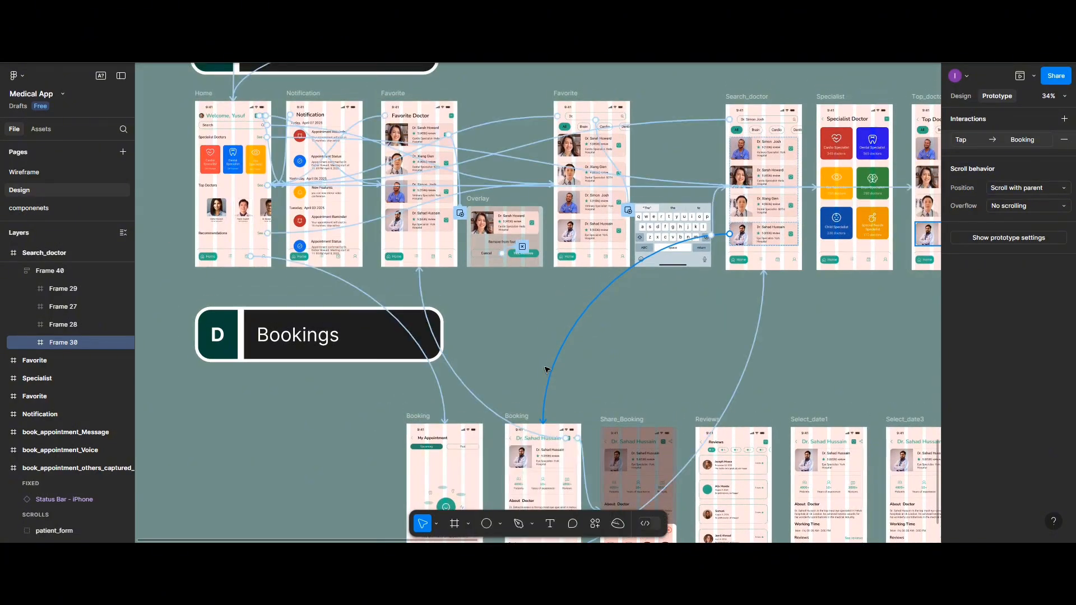
Examine the doctor card's interaction settings and the existing connections among the Booking, Share_Booking, Reviews and Select_date1 frames
{"action": "scroll", "coordinate": [547, 370], "scroll_direction": "right", "scroll_amount": 1}
{"action": "left_click", "coordinate": [547, 370]}
{"action": "scroll", "coordinate": [547, 369], "scroll_direction": "down", "scroll_amount": 2}
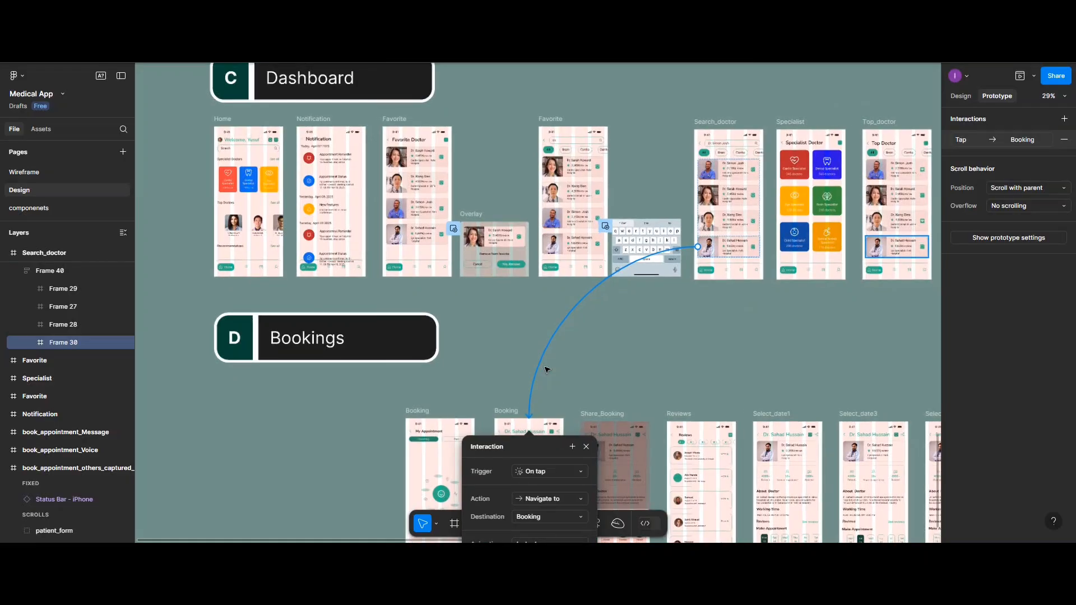
{"action": "scroll", "coordinate": [544, 369], "scroll_direction": "up", "scroll_amount": 5}
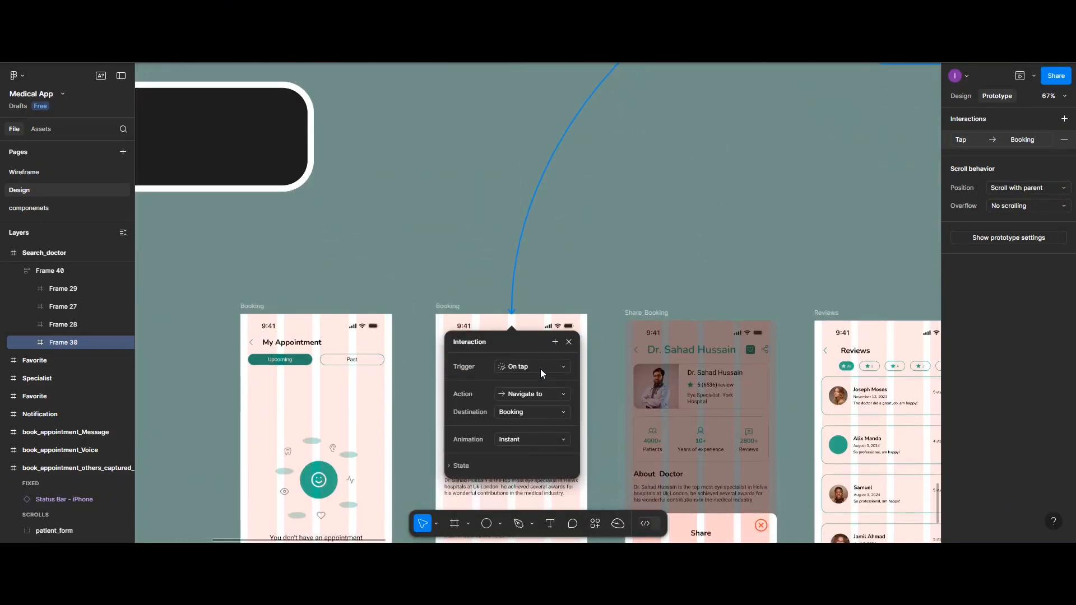
{"action": "scroll", "coordinate": [540, 369], "scroll_direction": "down", "scroll_amount": 3}
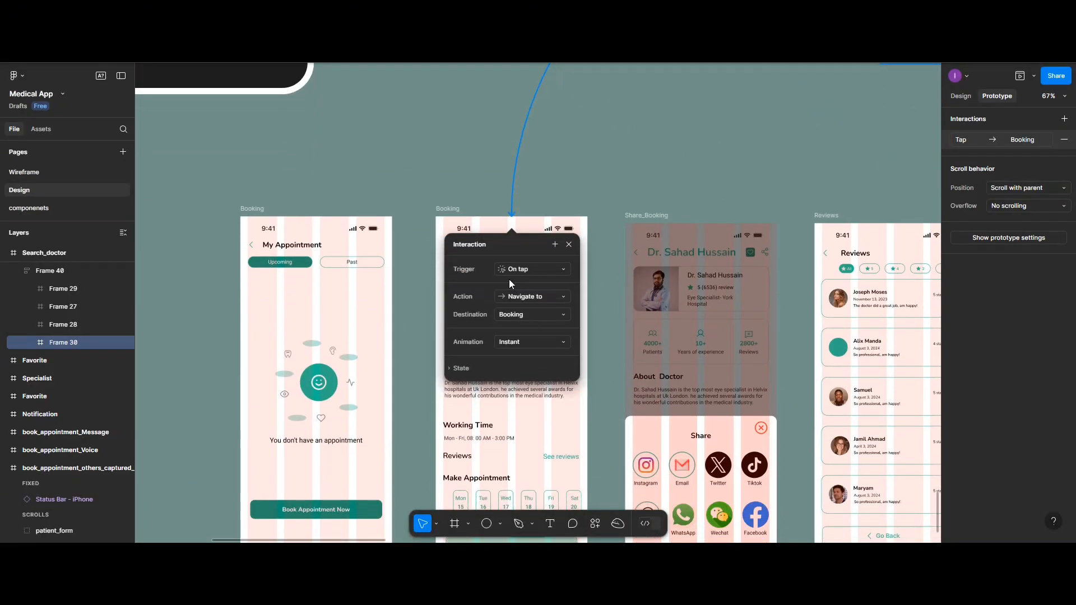
{"action": "key", "text": "Escape"}
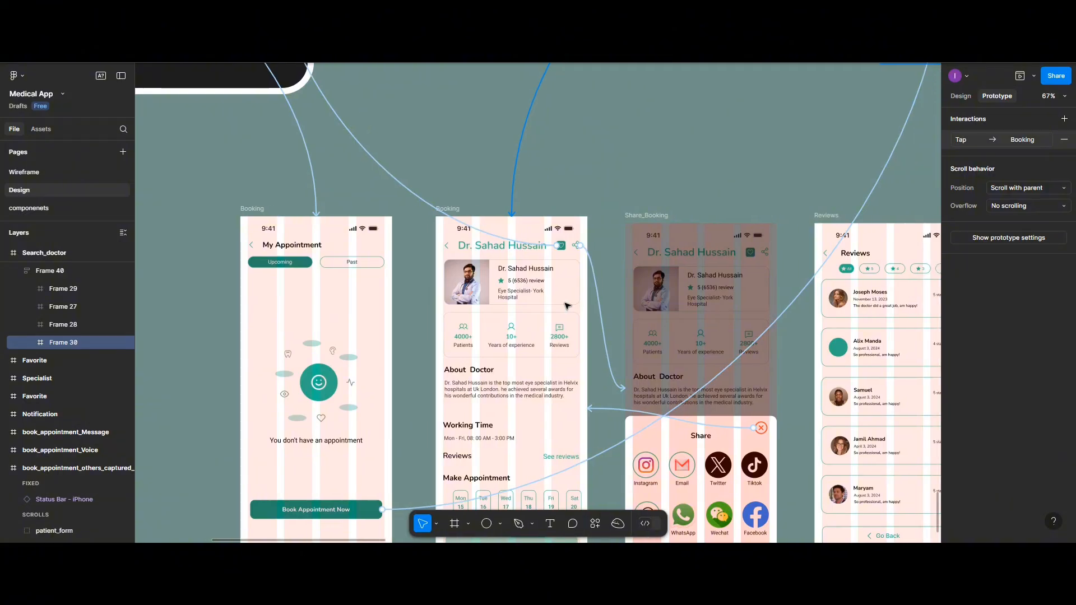
{"action": "scroll", "coordinate": [565, 306], "scroll_direction": "right", "scroll_amount": 1}
{"action": "scroll", "coordinate": [565, 305], "scroll_direction": "right", "scroll_amount": 5}
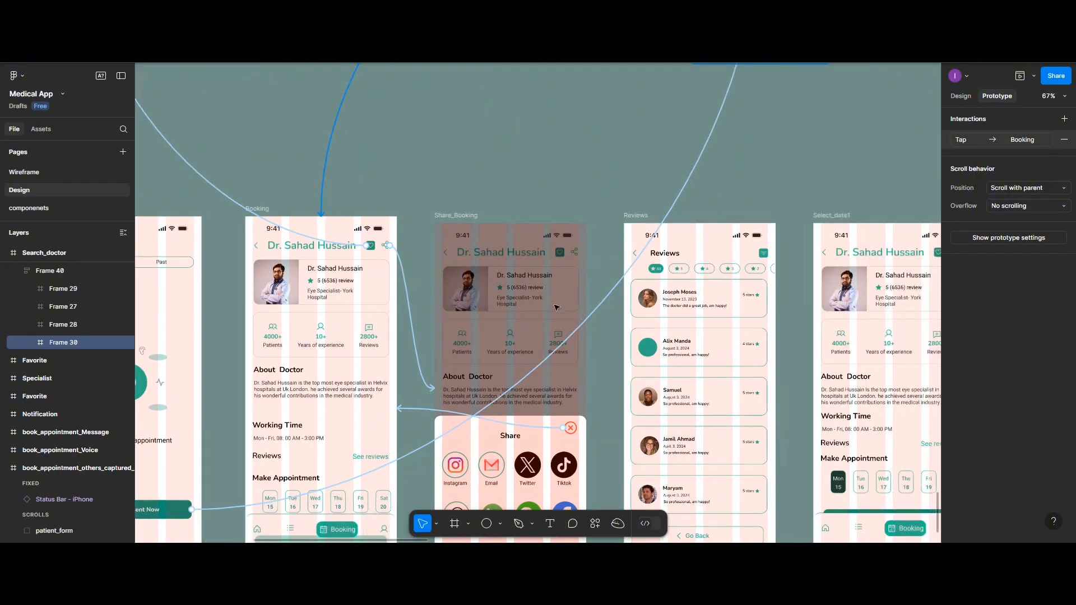
{"action": "left_click", "coordinate": [504, 178]}
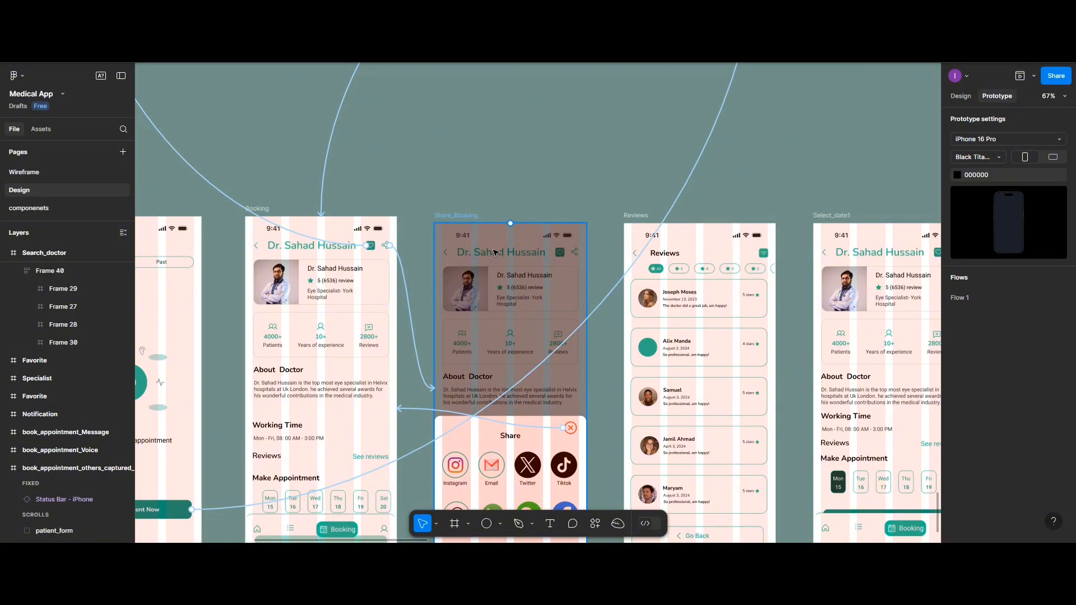
{"action": "scroll", "coordinate": [495, 253], "scroll_direction": "down", "scroll_amount": 2}
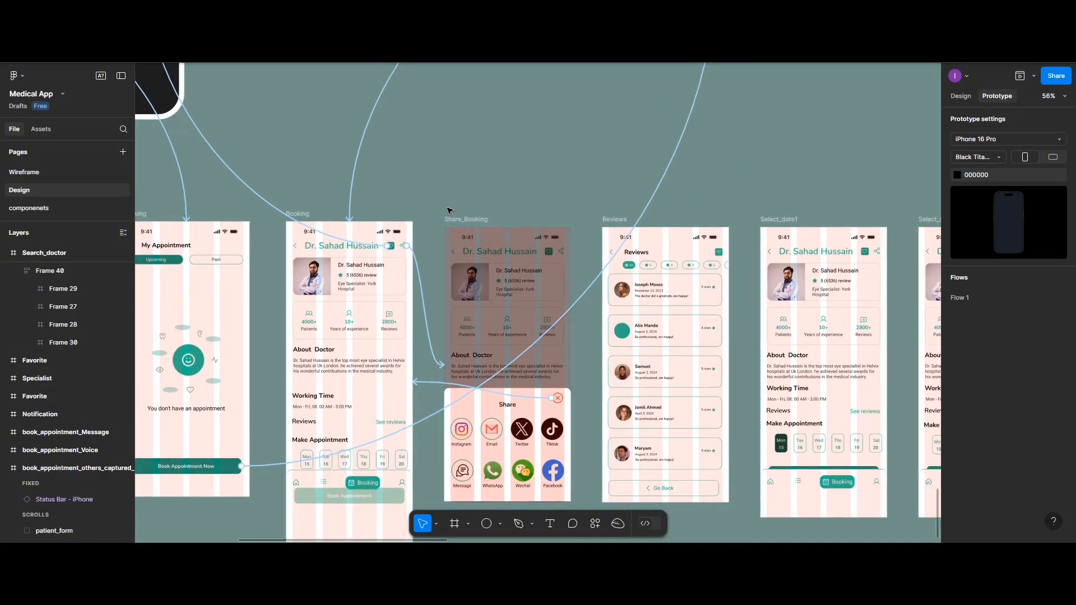
Link the calendar icon in the navigation bar of the Favorite search frame to the doctor-details Booking frame with an On tap, Navigate to, Instant interaction
{"action": "scroll", "coordinate": [444, 214], "scroll_direction": "up", "scroll_amount": 8}
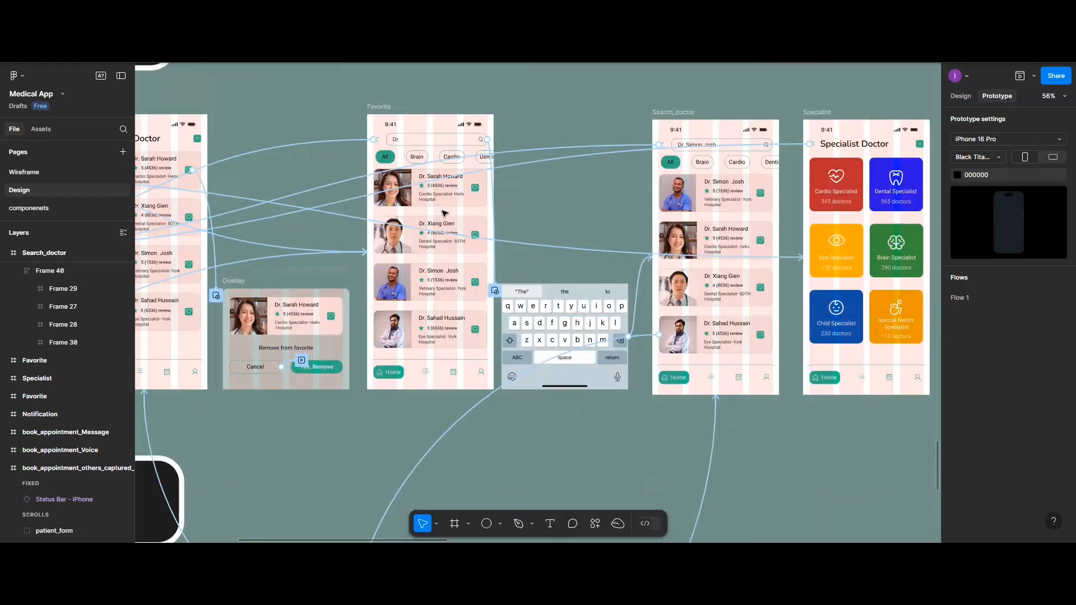
{"action": "scroll", "coordinate": [342, 316], "scroll_direction": "down", "scroll_amount": 3}
{"action": "scroll", "coordinate": [343, 317], "scroll_direction": "up", "scroll_amount": 5}
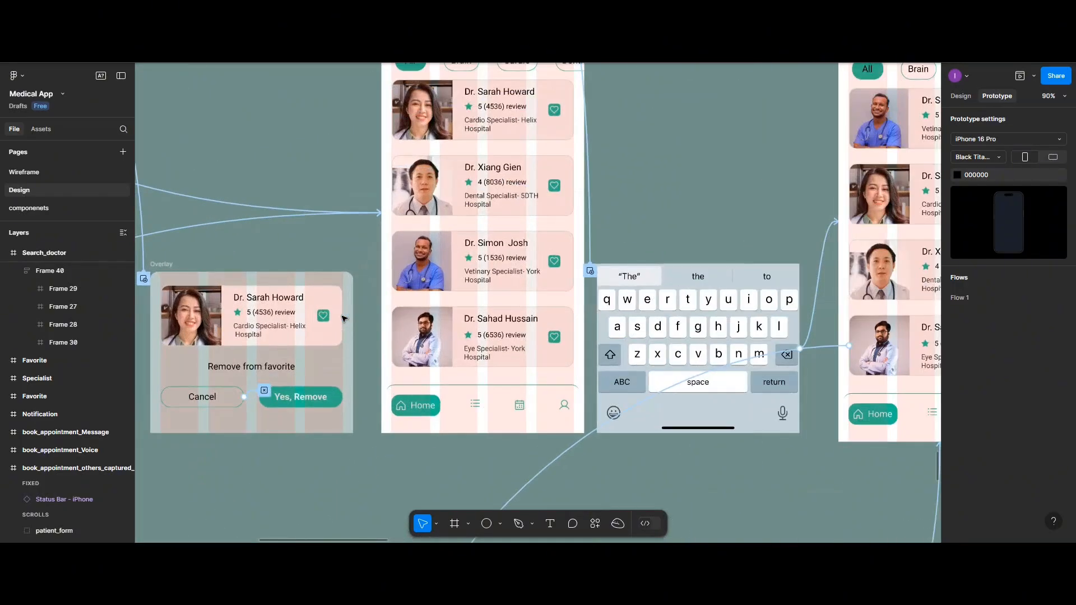
{"action": "scroll", "coordinate": [505, 370], "scroll_direction": "down", "scroll_amount": 1}
{"action": "left_click", "coordinate": [516, 380]}
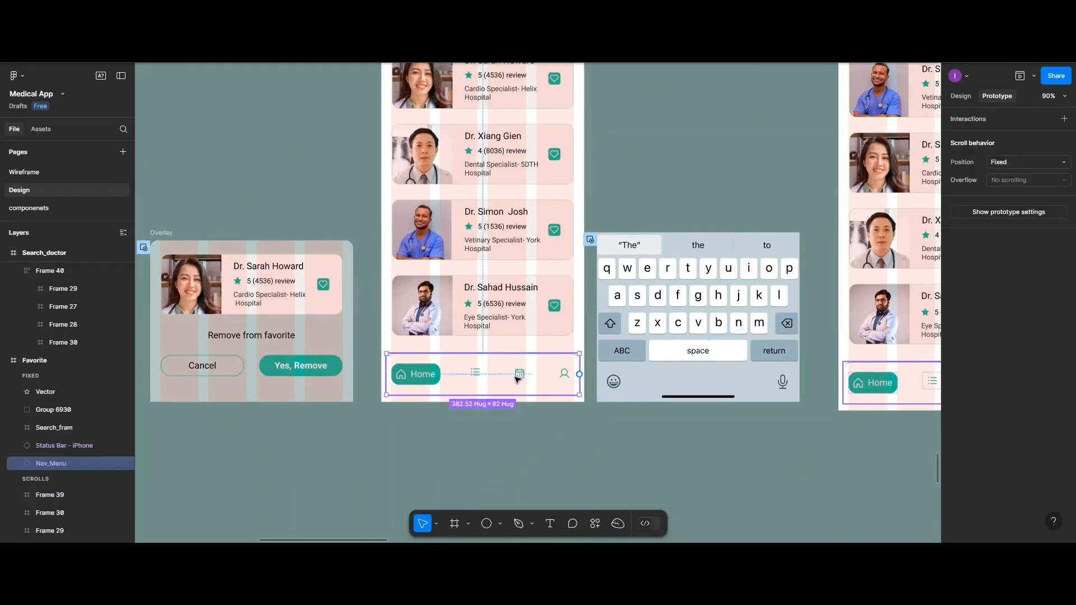
{"action": "scroll", "coordinate": [517, 373], "scroll_direction": "down", "scroll_amount": 3}
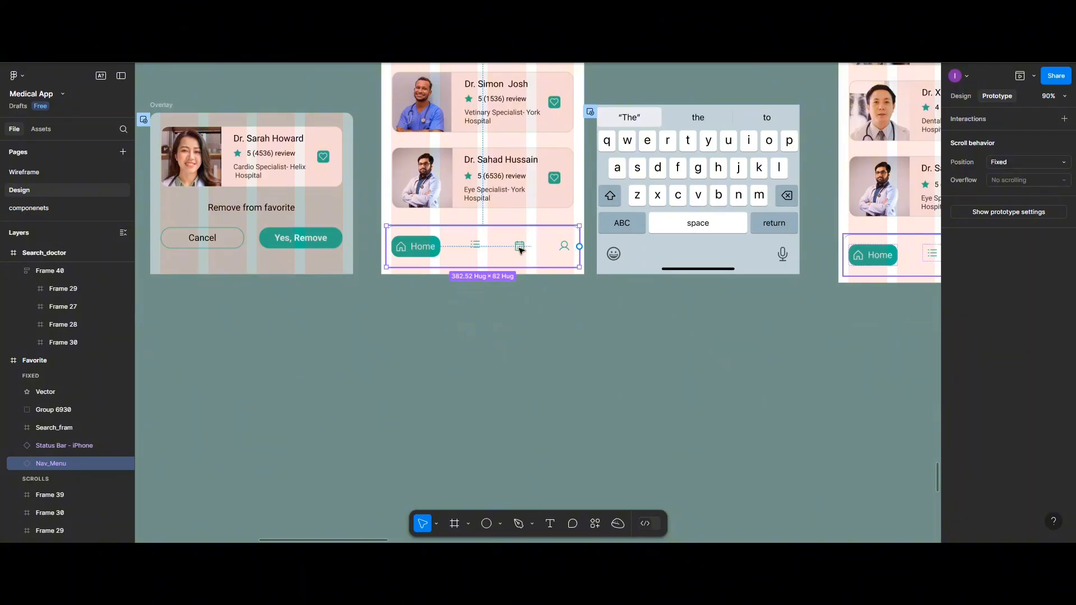
{"action": "double_click", "coordinate": [520, 251]}
{"action": "left_click_drag", "start_coordinate": [519, 255], "coordinate": [320, 391]}
{"action": "scroll", "coordinate": [416, 349], "scroll_direction": "down", "scroll_amount": 1}
{"action": "scroll", "coordinate": [418, 342], "scroll_direction": "down", "scroll_amount": 6}
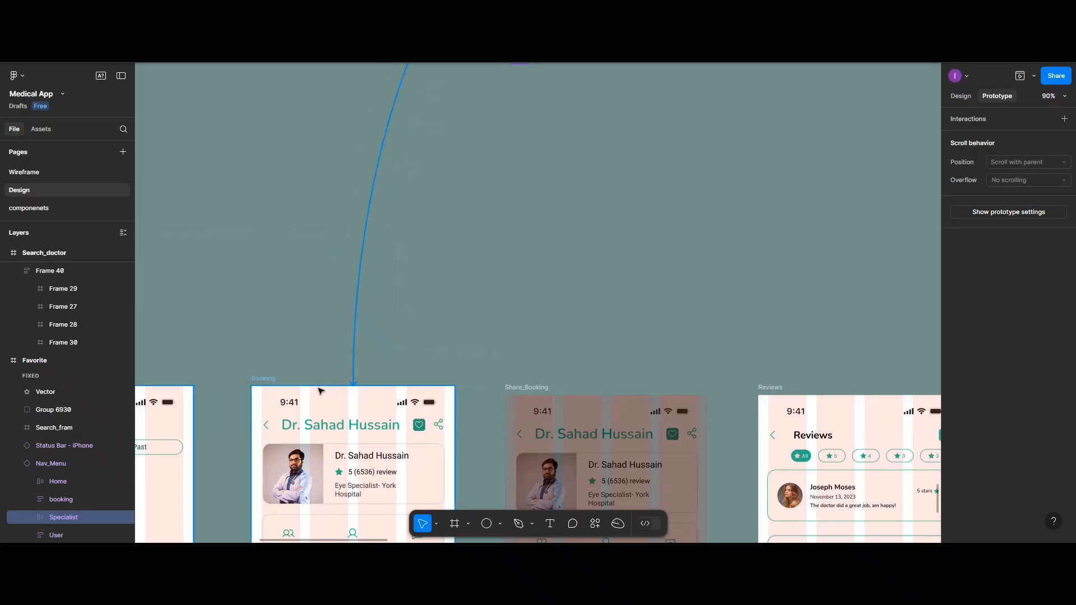
{"action": "scroll", "coordinate": [639, 339], "scroll_direction": "up", "scroll_amount": 10}
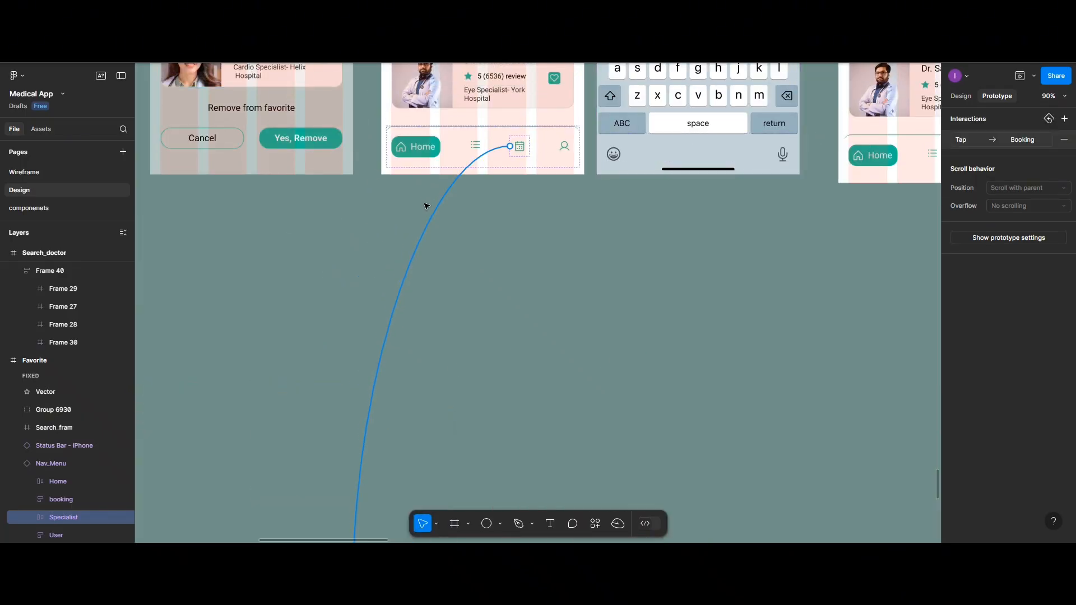
{"action": "scroll", "coordinate": [420, 274], "scroll_direction": "down", "scroll_amount": 4}
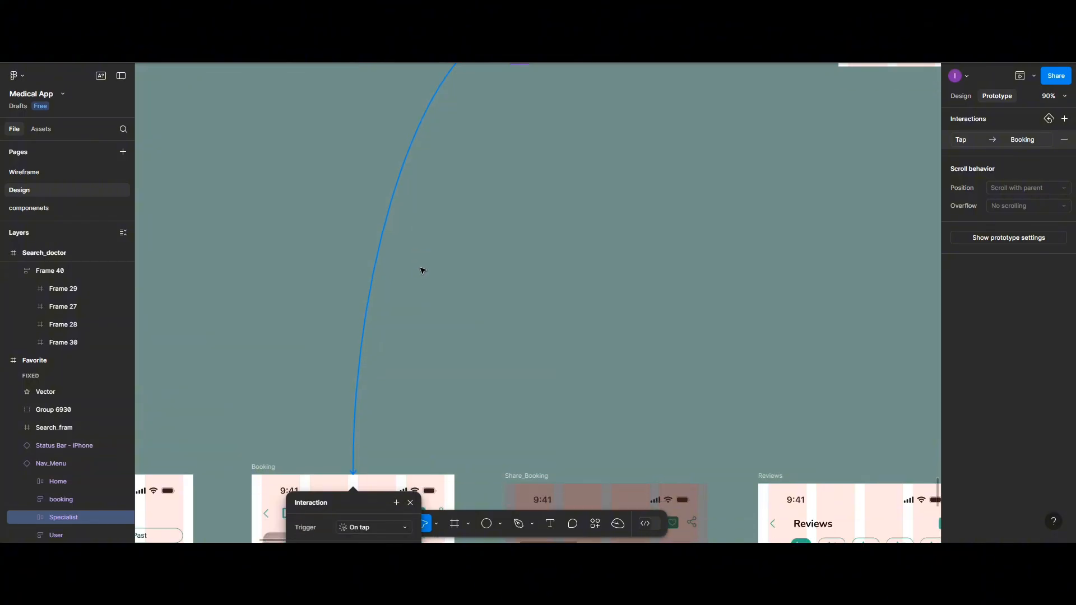
{"action": "scroll", "coordinate": [423, 270], "scroll_direction": "up", "scroll_amount": 2}
{"action": "scroll", "coordinate": [423, 270], "scroll_direction": "down", "scroll_amount": 4}
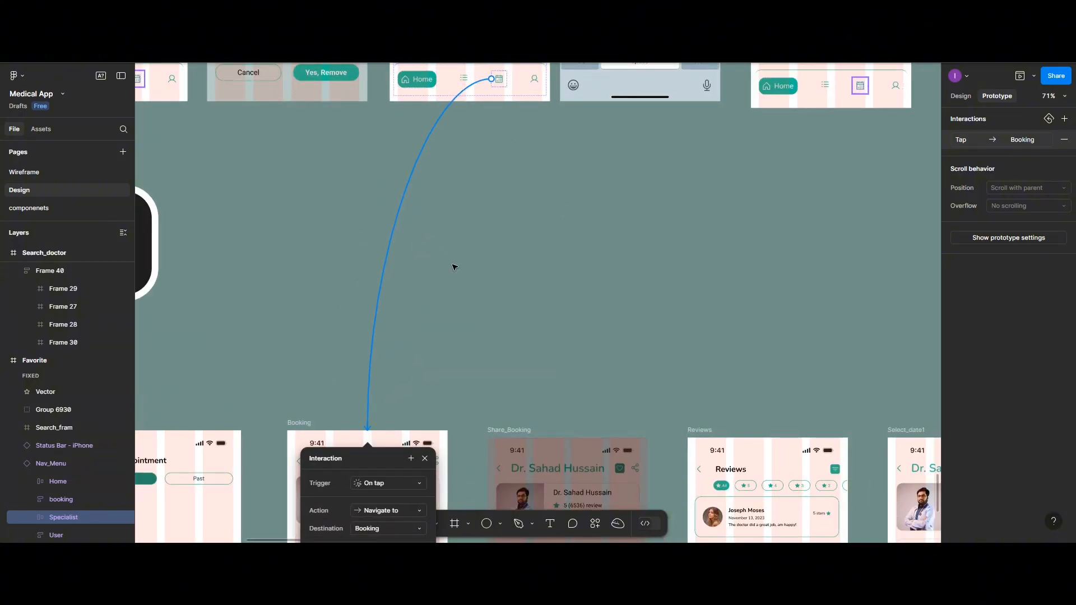
{"action": "scroll", "coordinate": [454, 268], "scroll_direction": "down", "scroll_amount": 5}
{"action": "scroll", "coordinate": [454, 263], "scroll_direction": "down", "scroll_amount": 1}
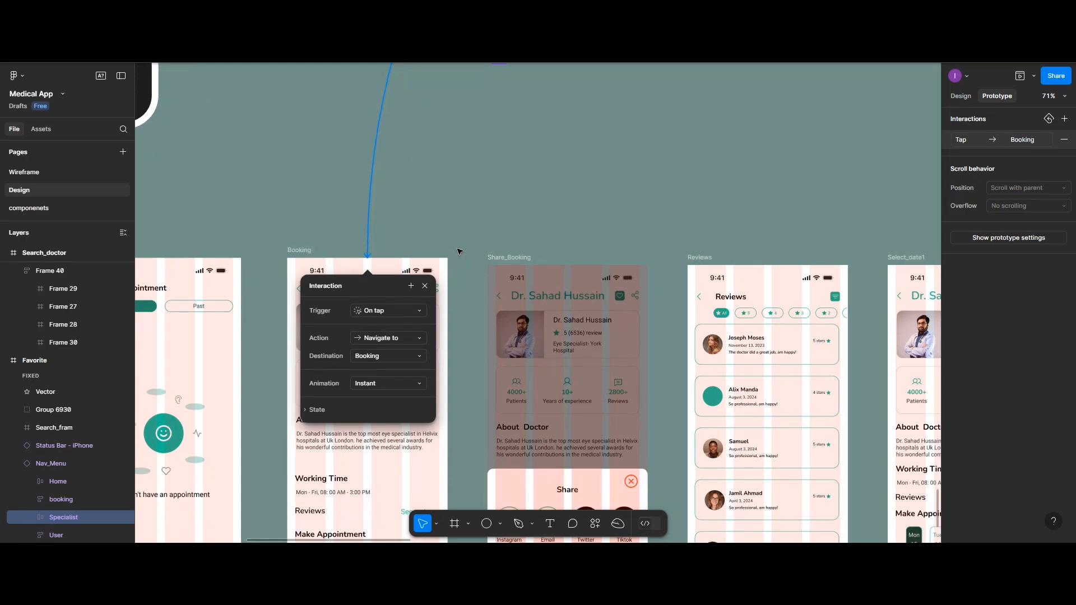
{"action": "left_click", "coordinate": [459, 249]}
Link the doctor-details Booking frame's Reviews row to the Reviews frame, and the Reviews back arrow to Booking, both On tap, Navigate to, Instant
{"action": "scroll", "coordinate": [459, 247], "scroll_direction": "down", "scroll_amount": 3}
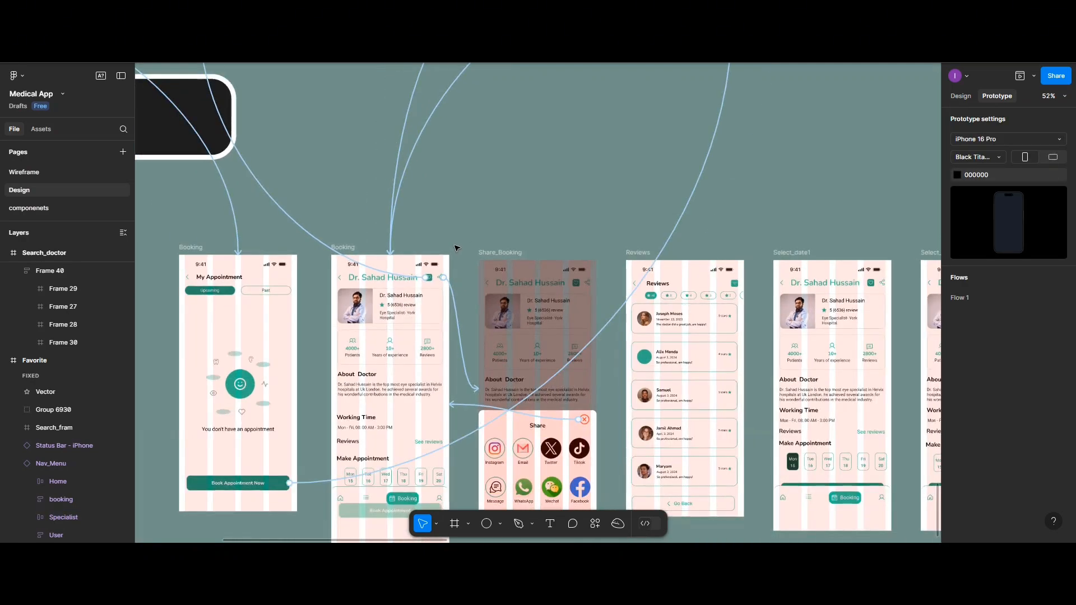
{"action": "scroll", "coordinate": [455, 246], "scroll_direction": "right", "scroll_amount": 5}
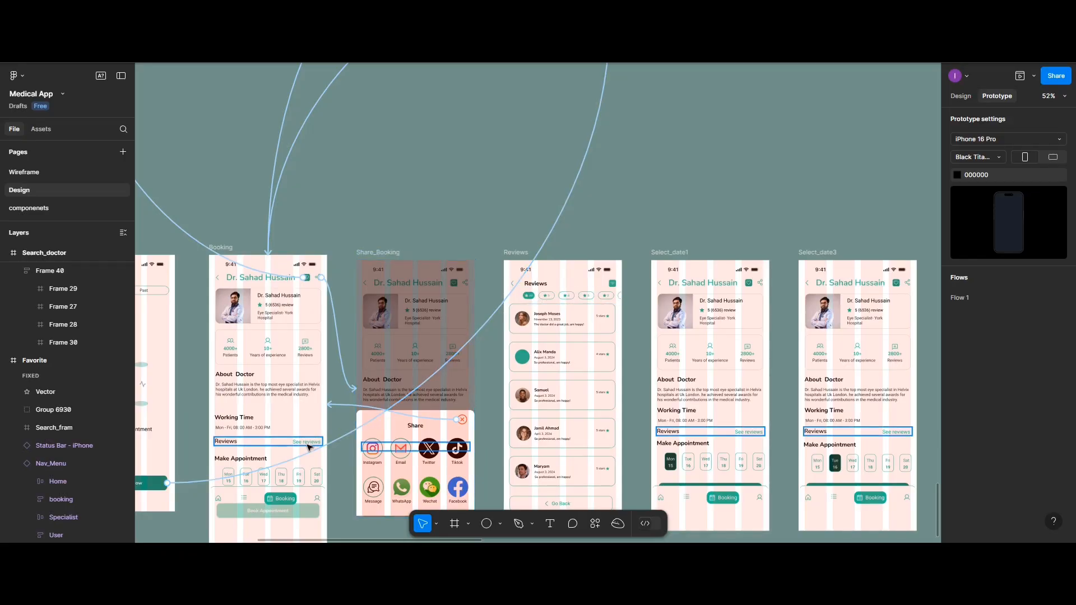
{"action": "left_click_drag", "start_coordinate": [323, 442], "coordinate": [519, 348]}
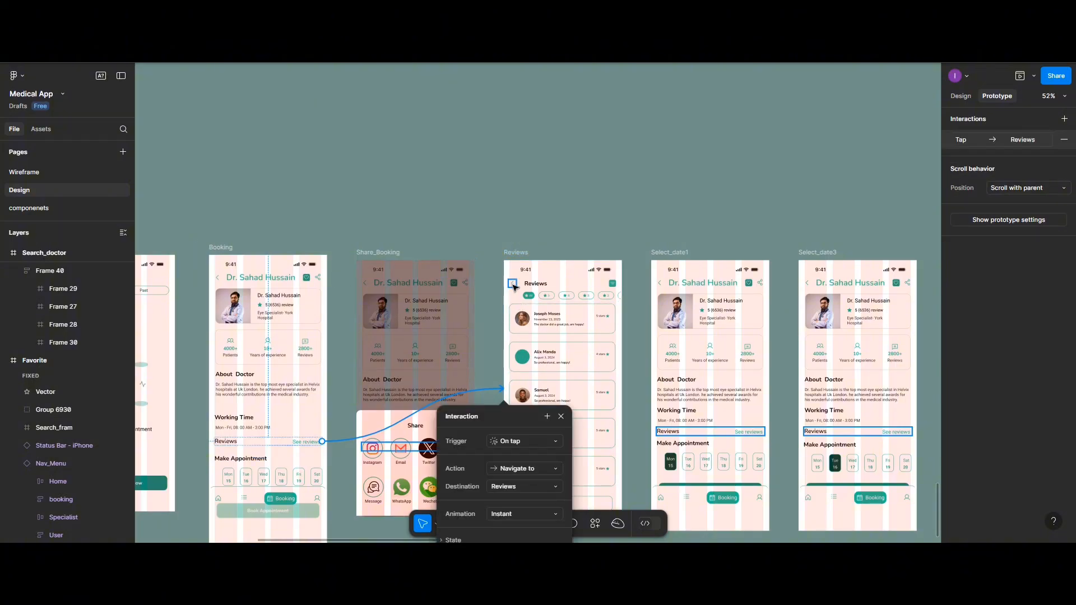
{"action": "left_click", "coordinate": [512, 287]}
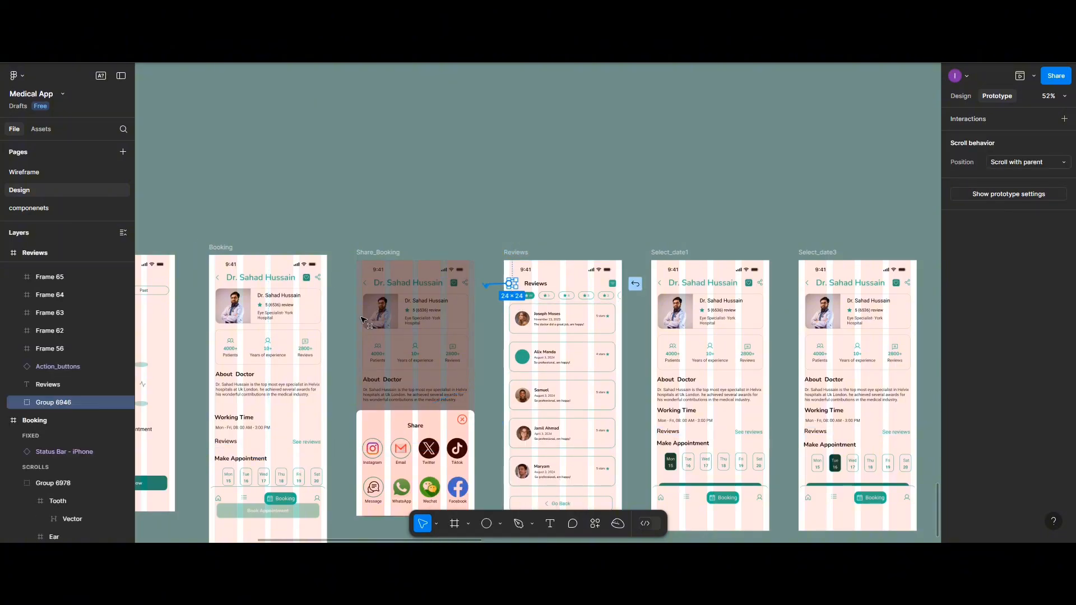
{"action": "left_click_drag", "start_coordinate": [517, 283], "coordinate": [320, 340]}
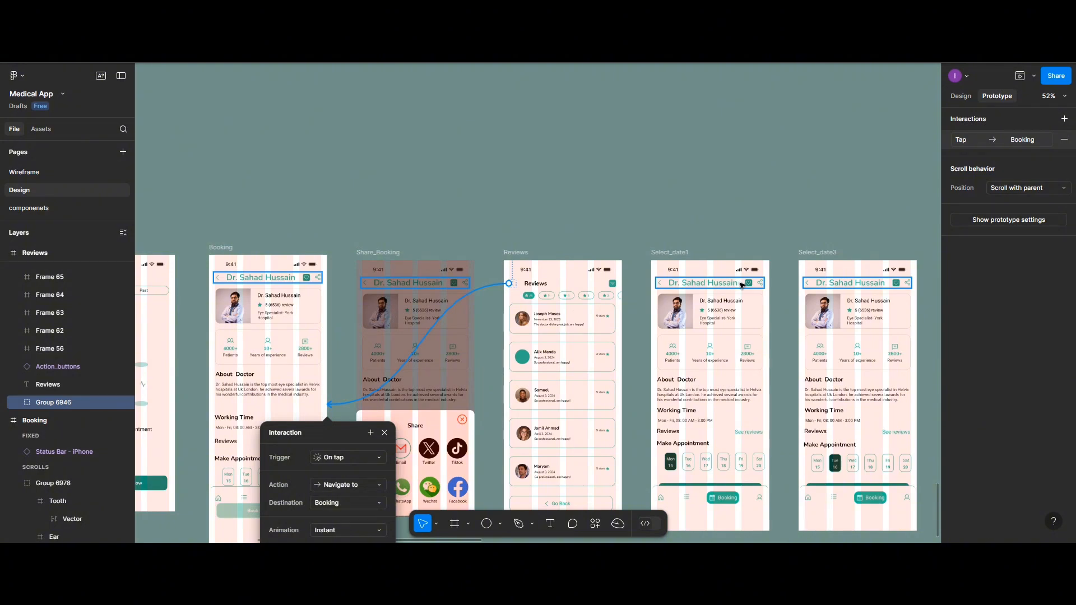
Examine the share and favorite interactions on the headers of the Select_date1 and Select_date3 frames
{"action": "scroll", "coordinate": [306, 386], "scroll_direction": "down", "scroll_amount": 1}
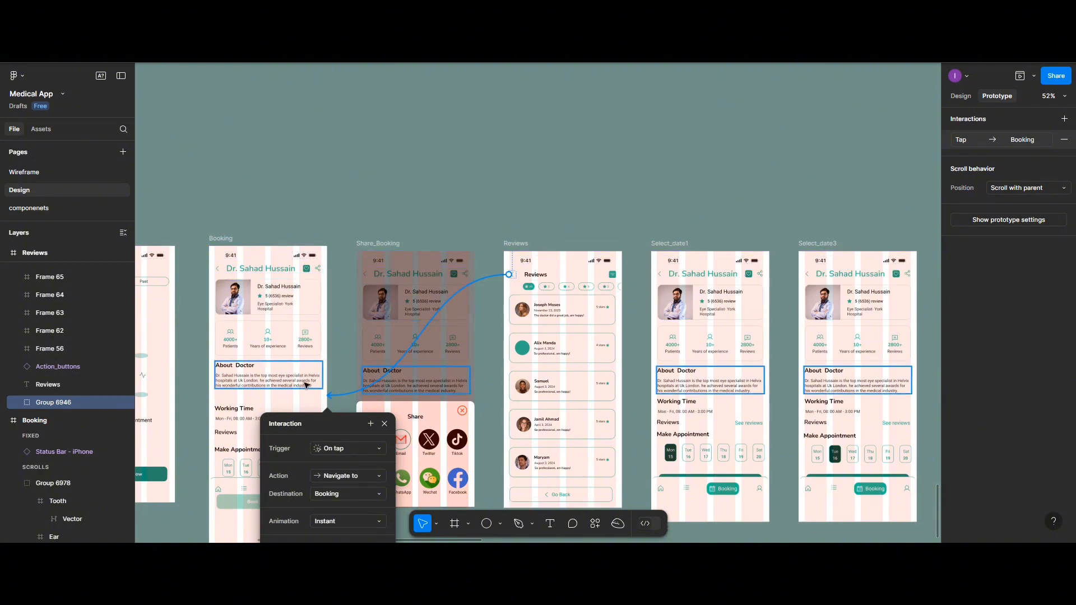
{"action": "left_click", "coordinate": [761, 276]}
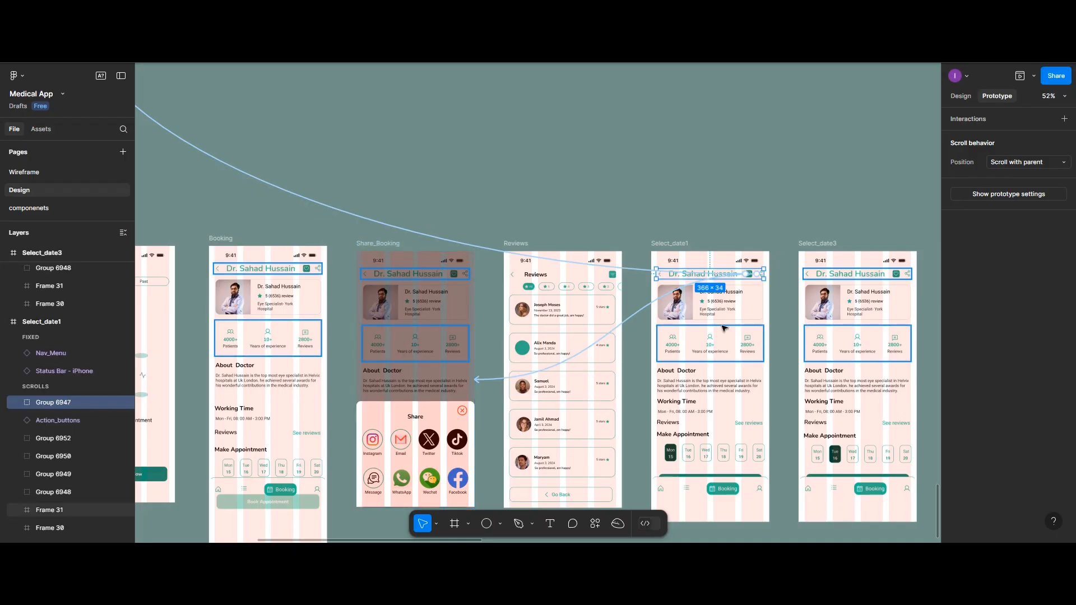
{"action": "left_click", "coordinate": [866, 277]}
{"action": "left_click", "coordinate": [866, 277]}
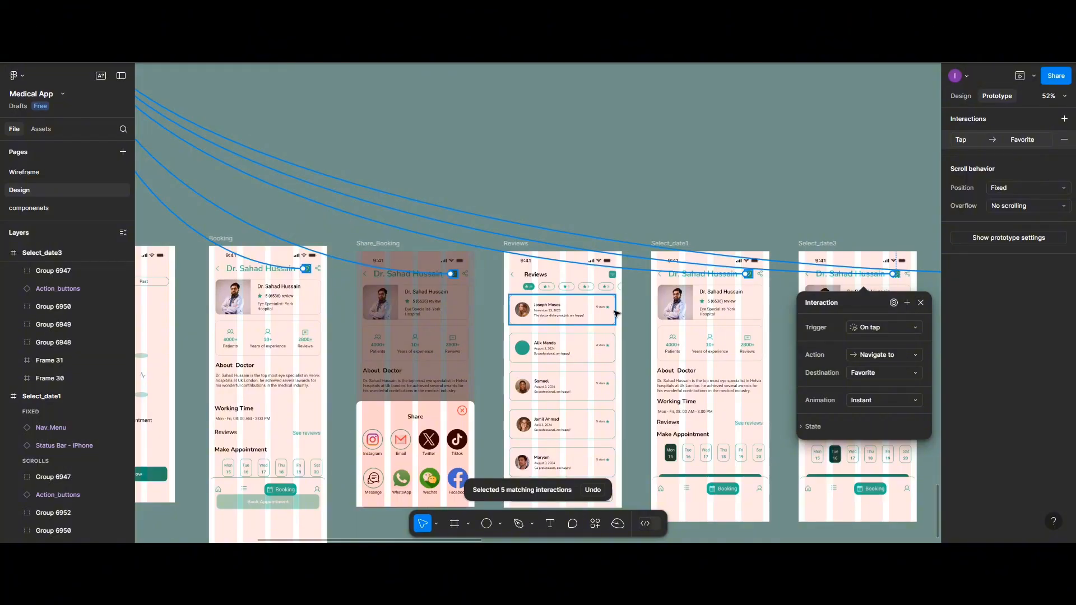
Link the Reviews frame's Go Back button to the Booking frame with an On tap, Navigate to, Instant interaction
{"action": "scroll", "coordinate": [610, 342], "scroll_direction": "right", "scroll_amount": 1}
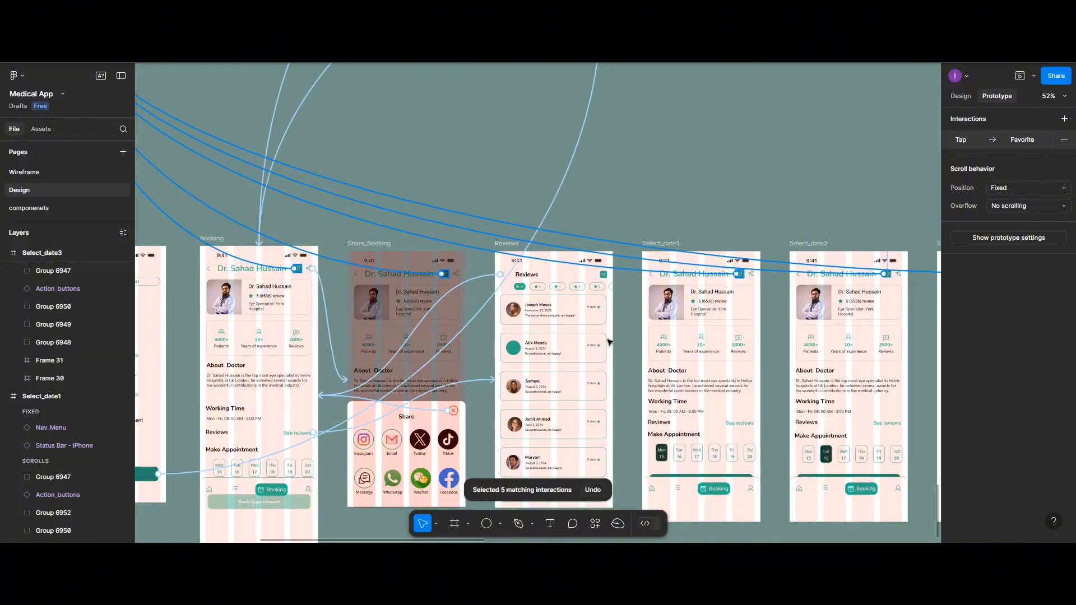
{"action": "scroll", "coordinate": [610, 342], "scroll_direction": "up", "scroll_amount": 3}
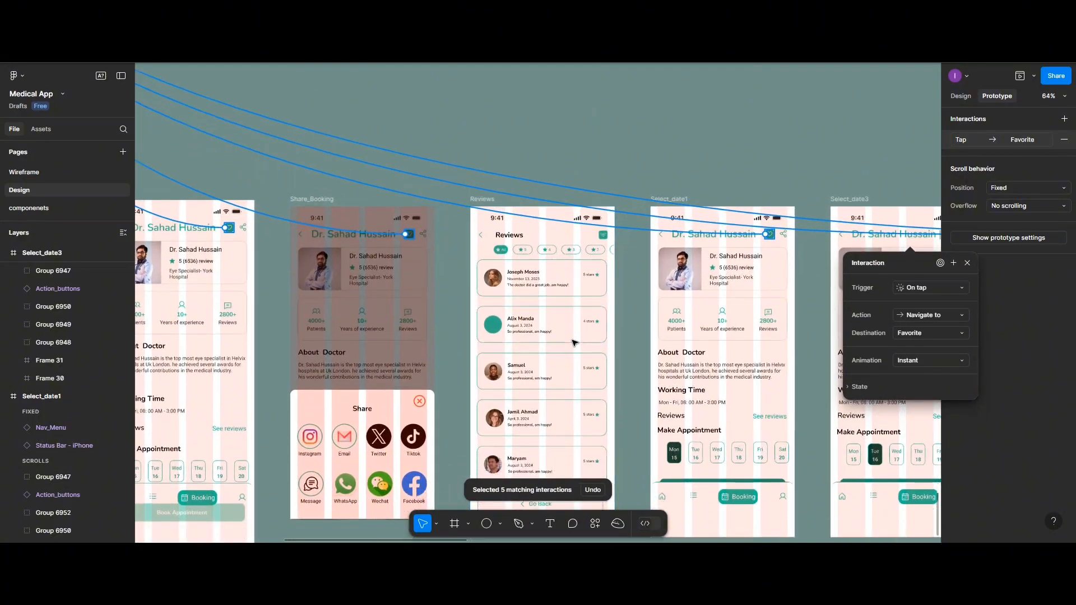
{"action": "scroll", "coordinate": [573, 343], "scroll_direction": "down", "scroll_amount": 4}
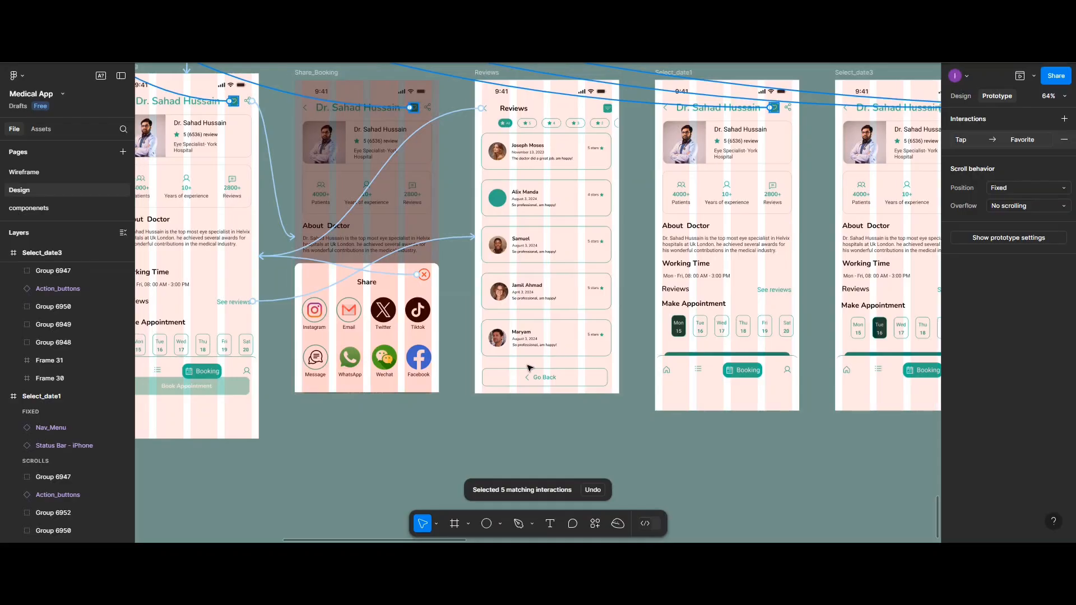
{"action": "scroll", "coordinate": [529, 368], "scroll_direction": "left", "scroll_amount": 2}
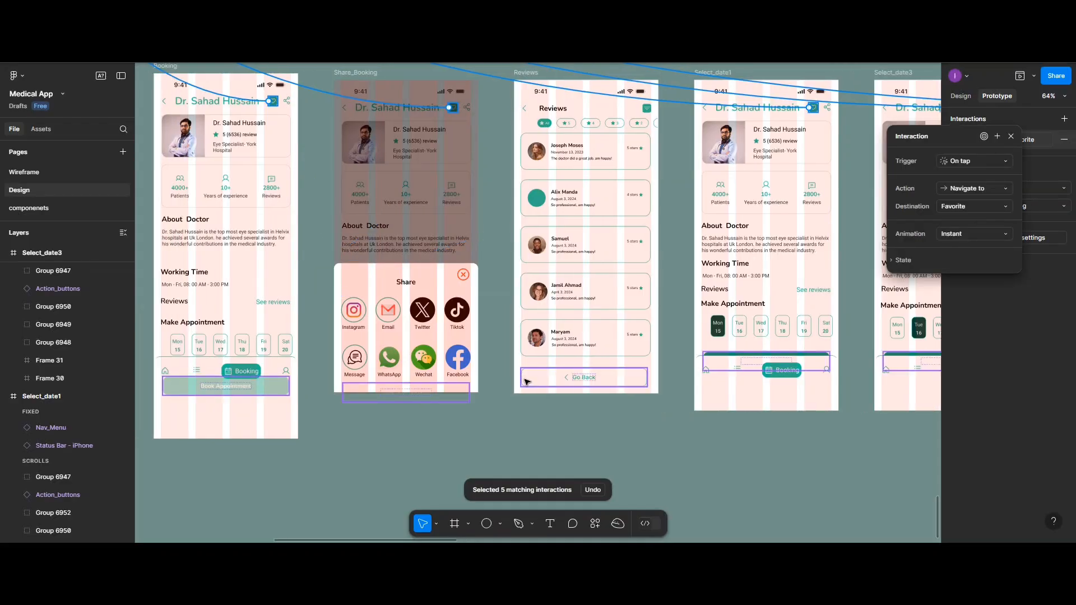
{"action": "left_click", "coordinate": [527, 382]}
{"action": "left_click_drag", "start_coordinate": [521, 377], "coordinate": [290, 337]}
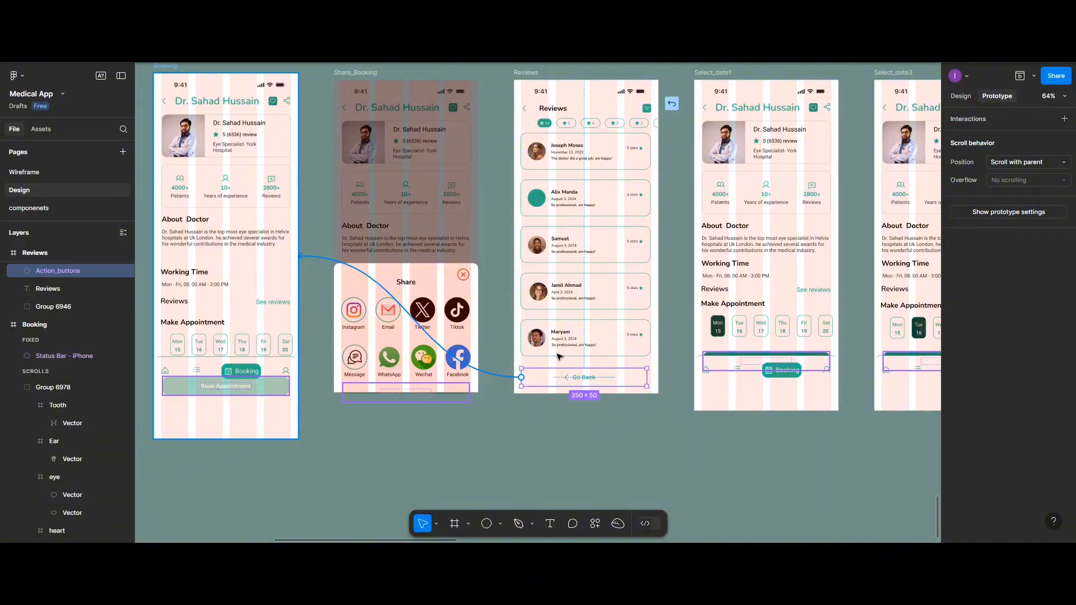
Try to link the Select_date1 frame's action button, partly hidden behind the navigation bar, to the book_appointment frame
{"action": "scroll", "coordinate": [684, 399], "scroll_direction": "right", "scroll_amount": 6}
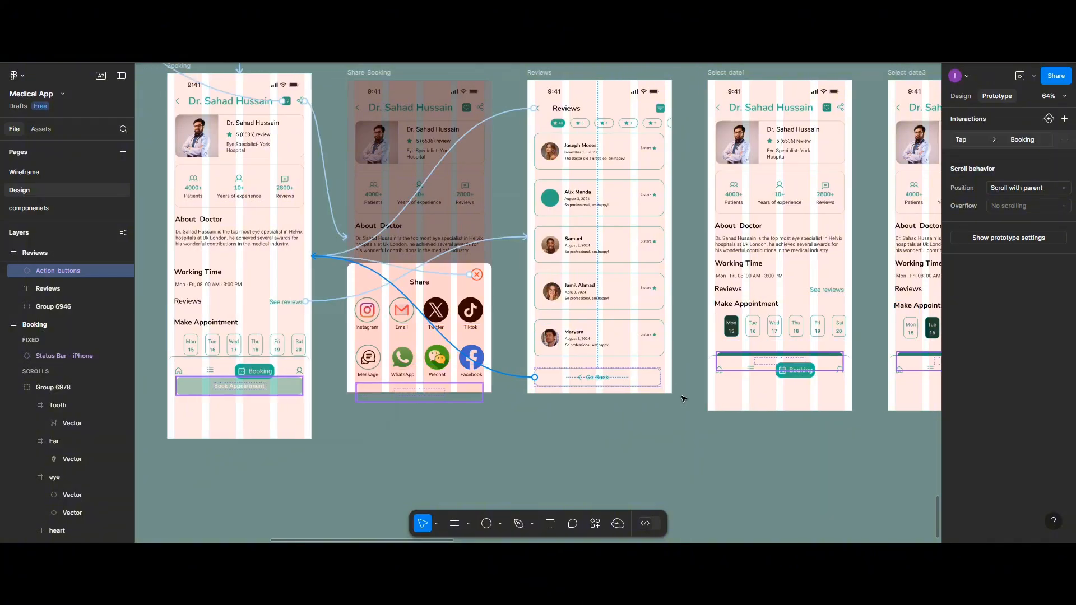
{"action": "scroll", "coordinate": [684, 399], "scroll_direction": "right", "scroll_amount": 6}
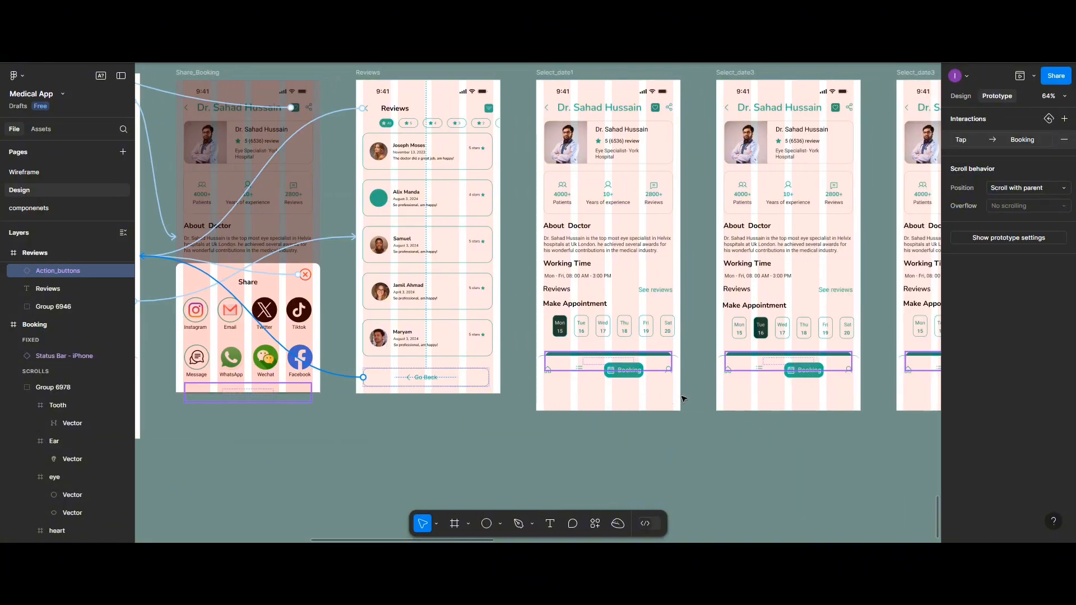
{"action": "scroll", "coordinate": [680, 398], "scroll_direction": "right", "scroll_amount": 1}
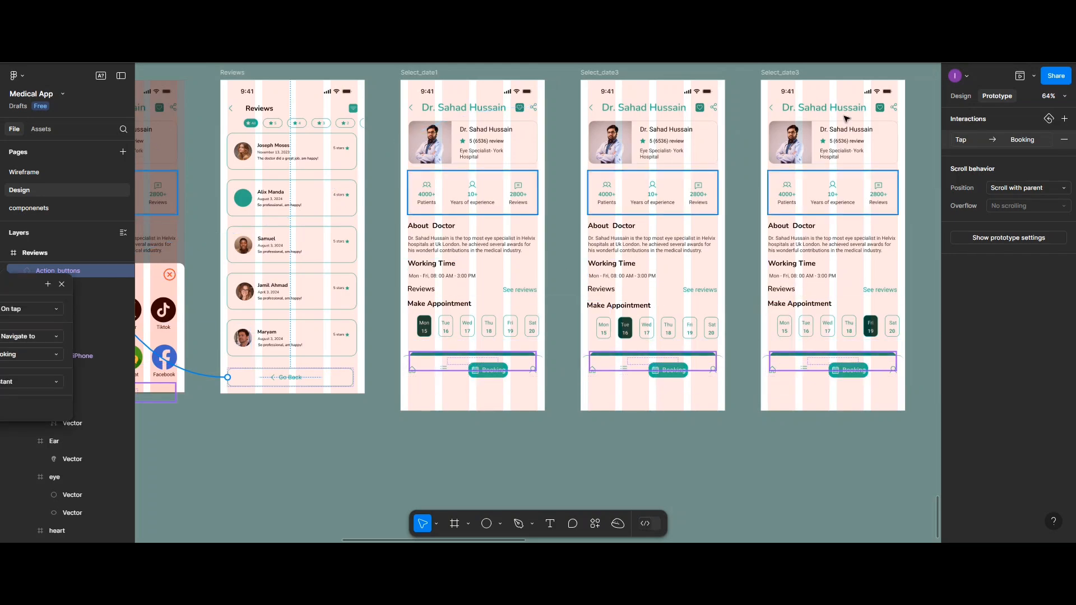
{"action": "left_click", "coordinate": [535, 362]}
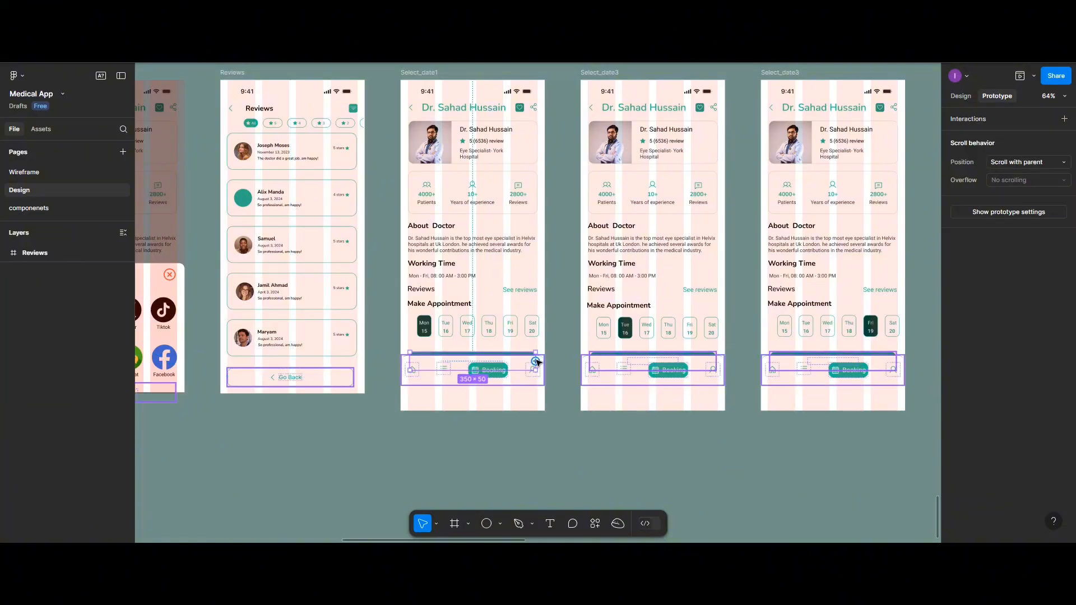
{"action": "left_click_drag", "start_coordinate": [536, 362], "coordinate": [864, 302]}
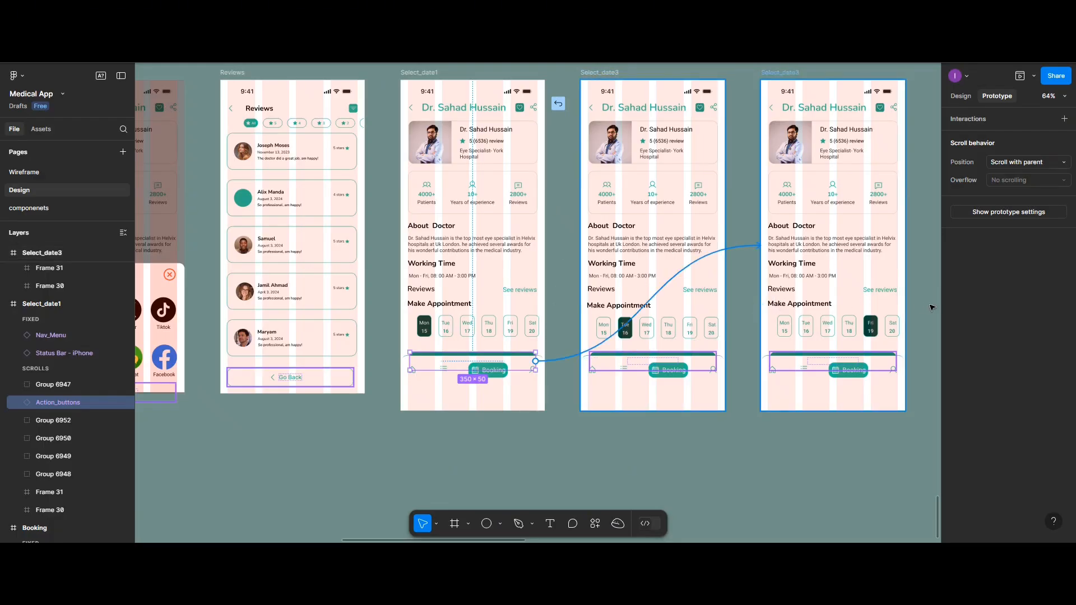
{"action": "left_click_drag", "start_coordinate": [932, 308], "coordinate": [671, 231]}
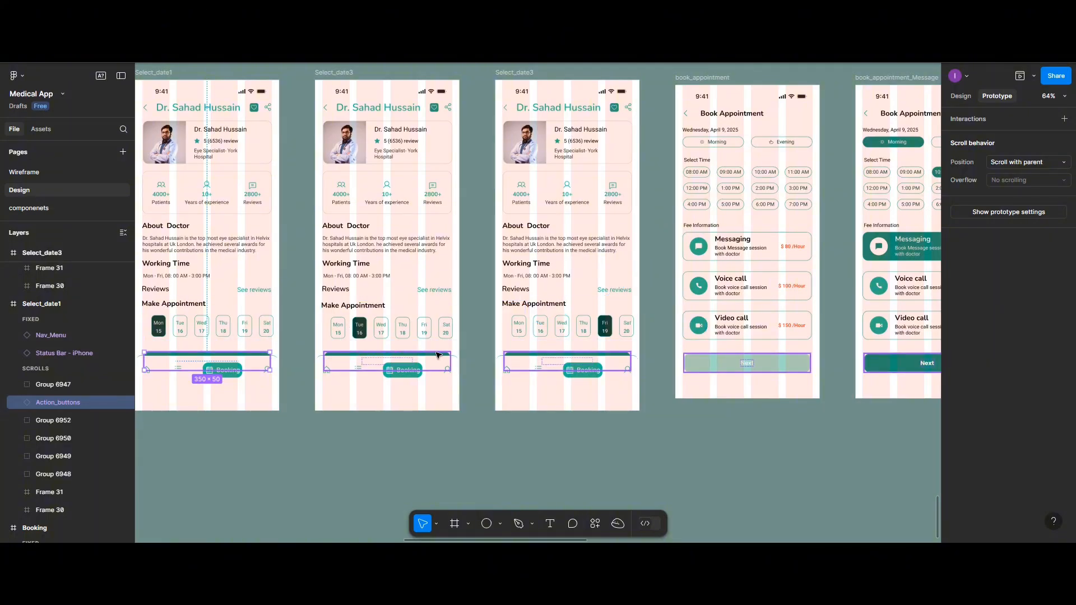
Link the action buttons of both Select_date3 frames to the book_appointment frame, each with On tap, Navigate to and Instant
{"action": "left_click", "coordinate": [451, 359]}
{"action": "left_click_drag", "start_coordinate": [450, 362], "coordinate": [685, 253]}
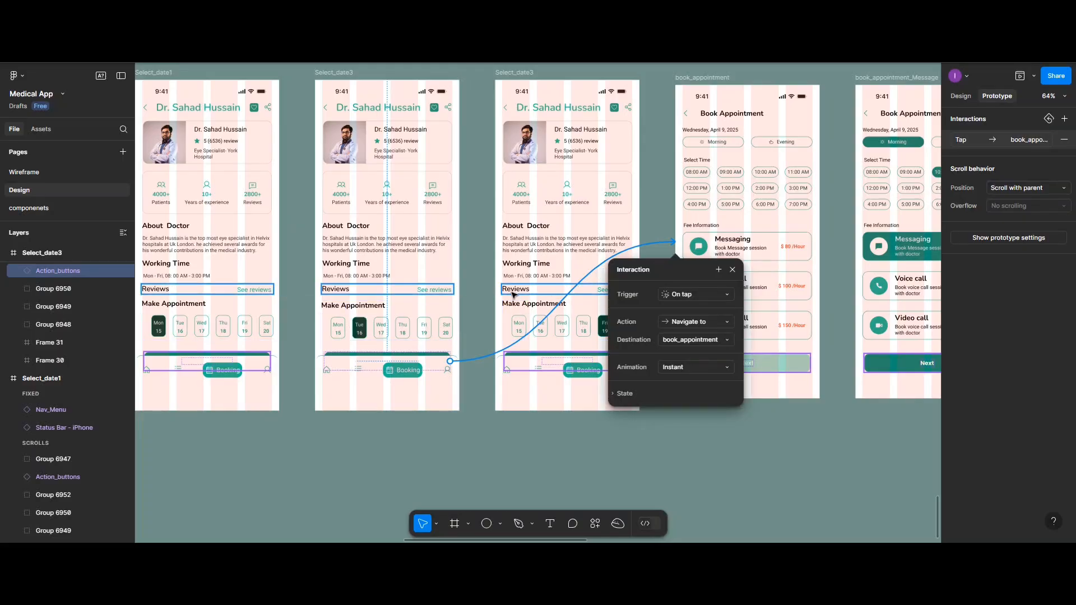
{"action": "left_click", "coordinate": [496, 307]}
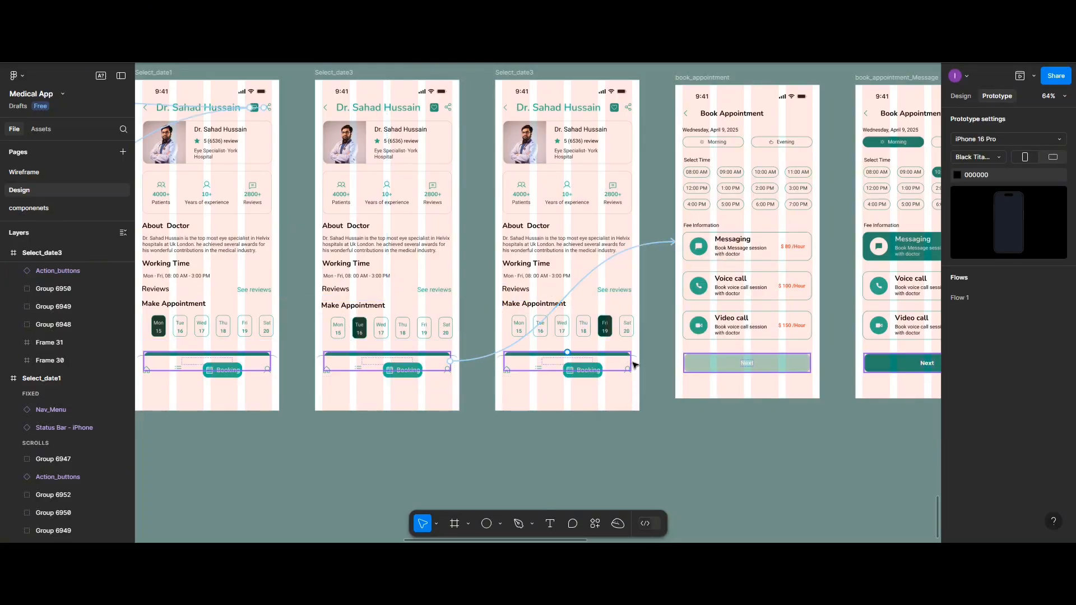
{"action": "left_click", "coordinate": [630, 363]}
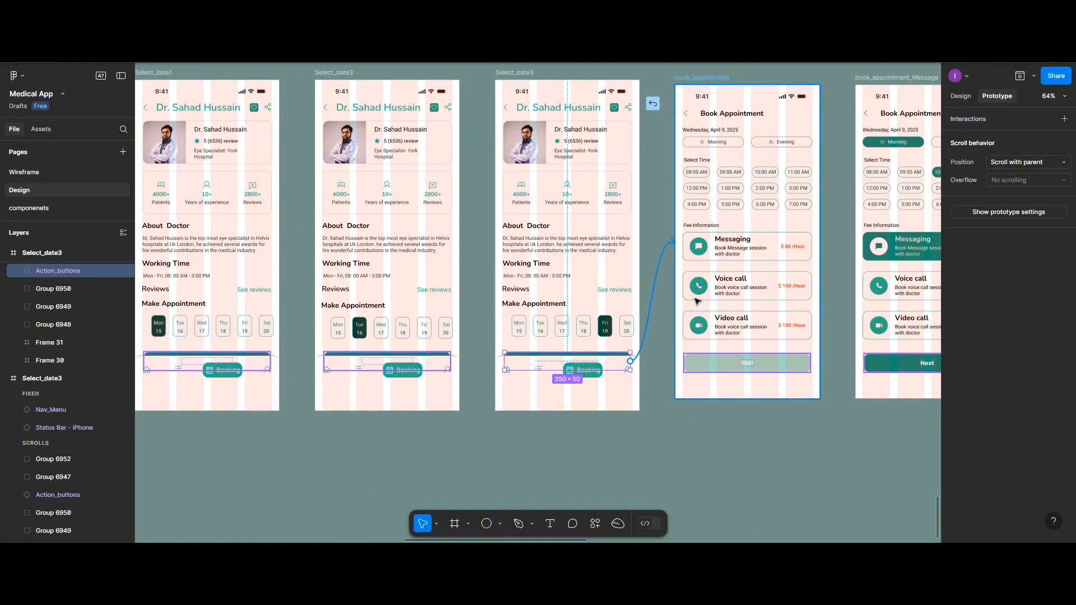
{"action": "left_click_drag", "start_coordinate": [698, 302], "coordinate": [697, 303]}
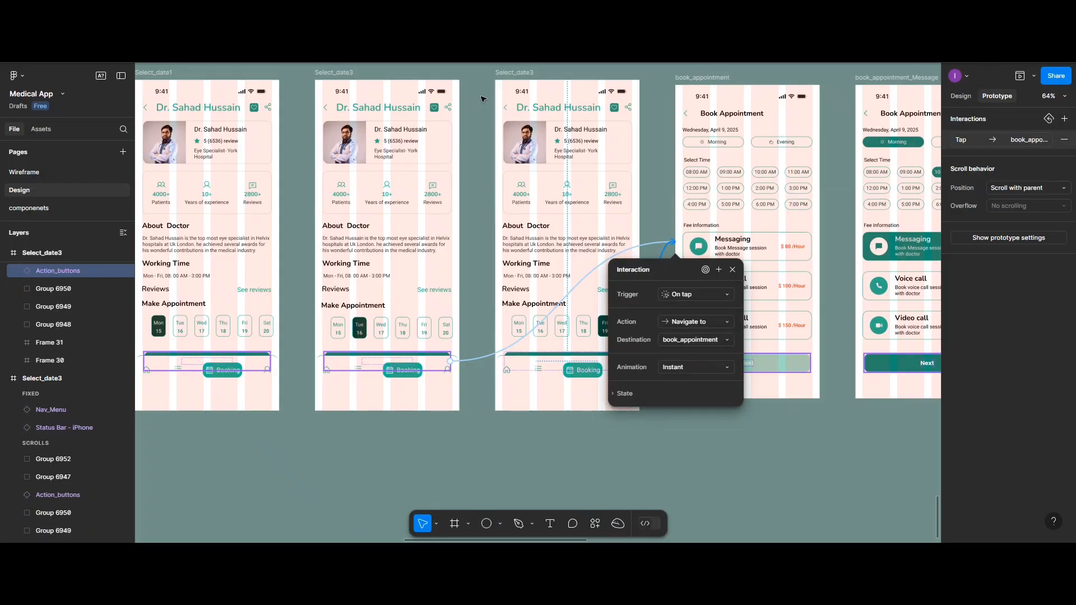
{"action": "key", "text": "Escape"}
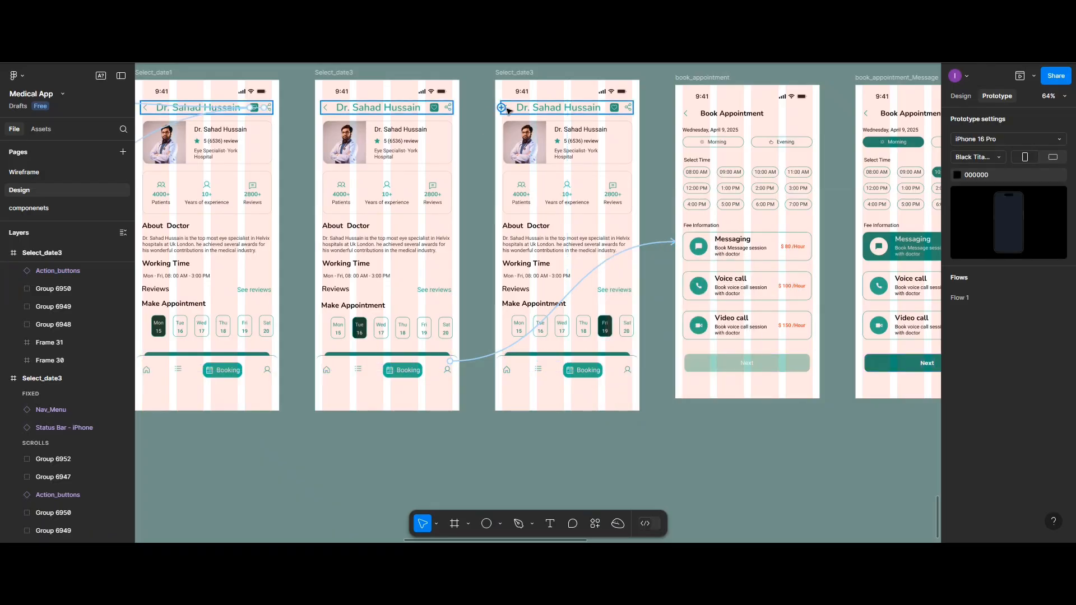
Link the header of the Select_date3 frame with Fri 19 selected back to the Booking frame with On tap, Navigate to, Instant
{"action": "left_click_drag", "start_coordinate": [501, 108], "coordinate": [251, 198]}
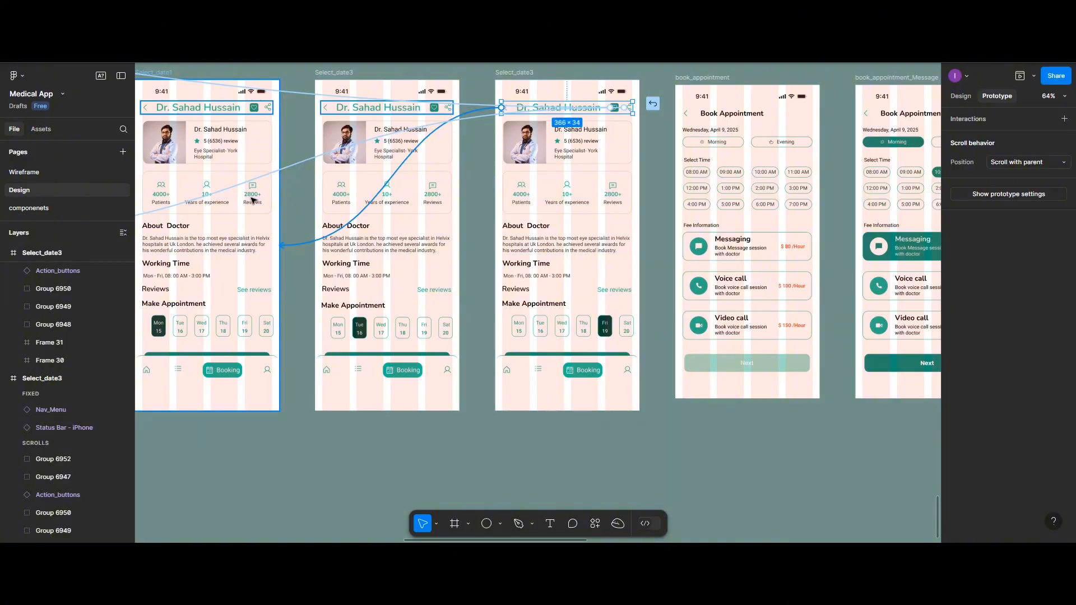
{"action": "scroll", "coordinate": [260, 193], "scroll_direction": "up", "scroll_amount": 1}
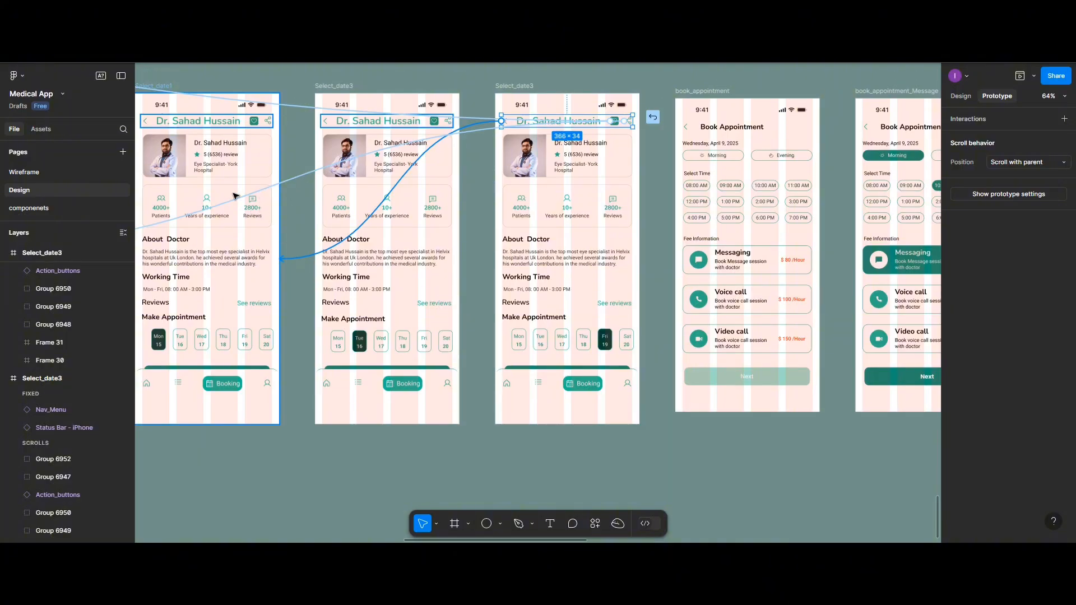
{"action": "scroll", "coordinate": [238, 195], "scroll_direction": "left", "scroll_amount": 3}
{"action": "scroll", "coordinate": [236, 195], "scroll_direction": "left", "scroll_amount": 3}
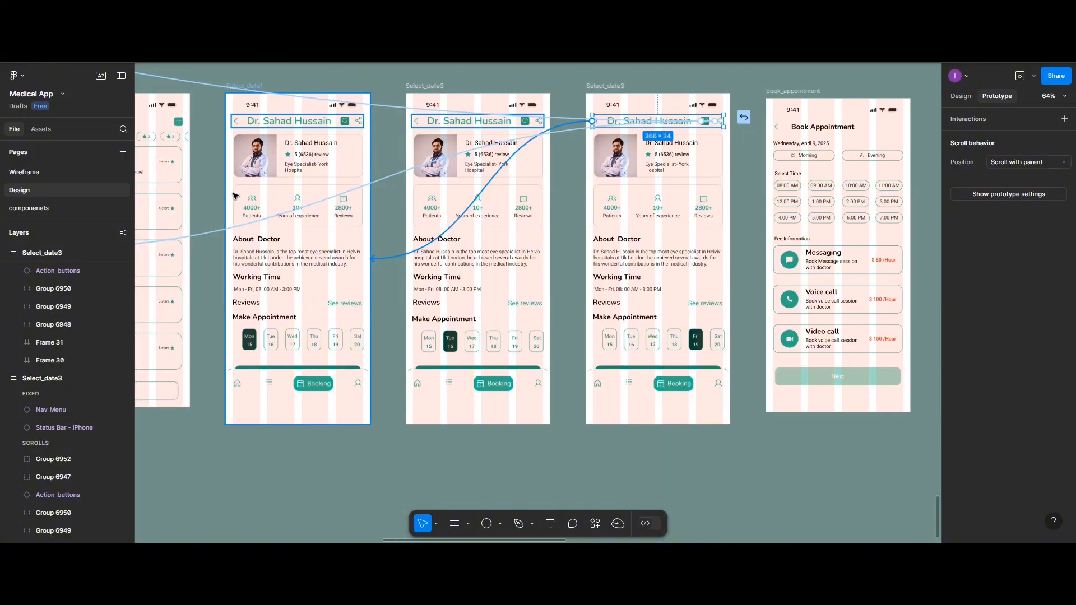
{"action": "left_click_drag", "start_coordinate": [233, 196], "coordinate": [233, 230]}
{"action": "scroll", "coordinate": [233, 231], "scroll_direction": "left", "scroll_amount": 5}
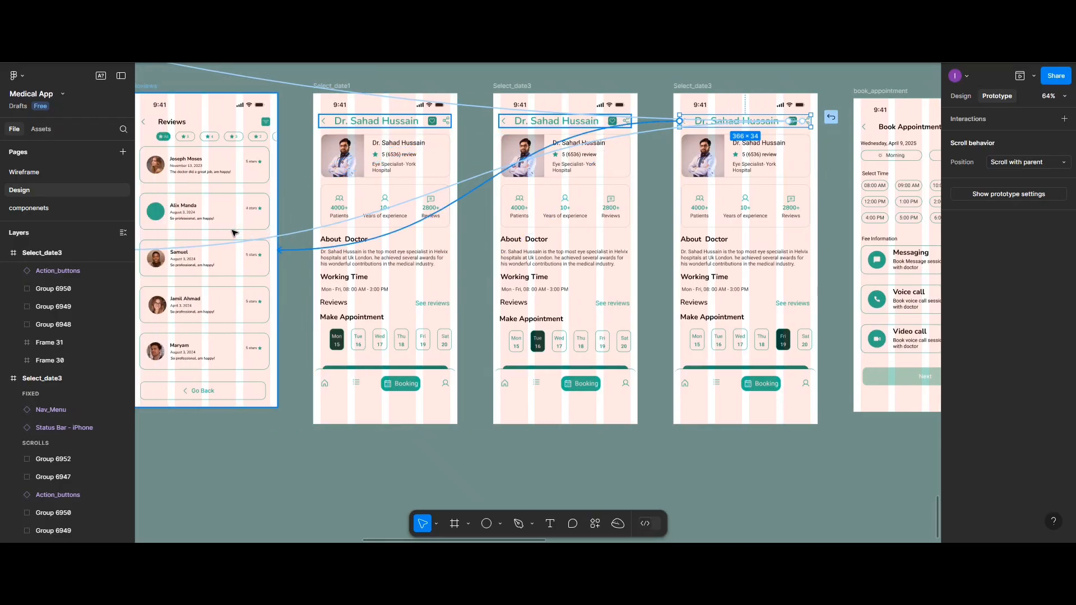
{"action": "scroll", "coordinate": [235, 232], "scroll_direction": "left", "scroll_amount": 8}
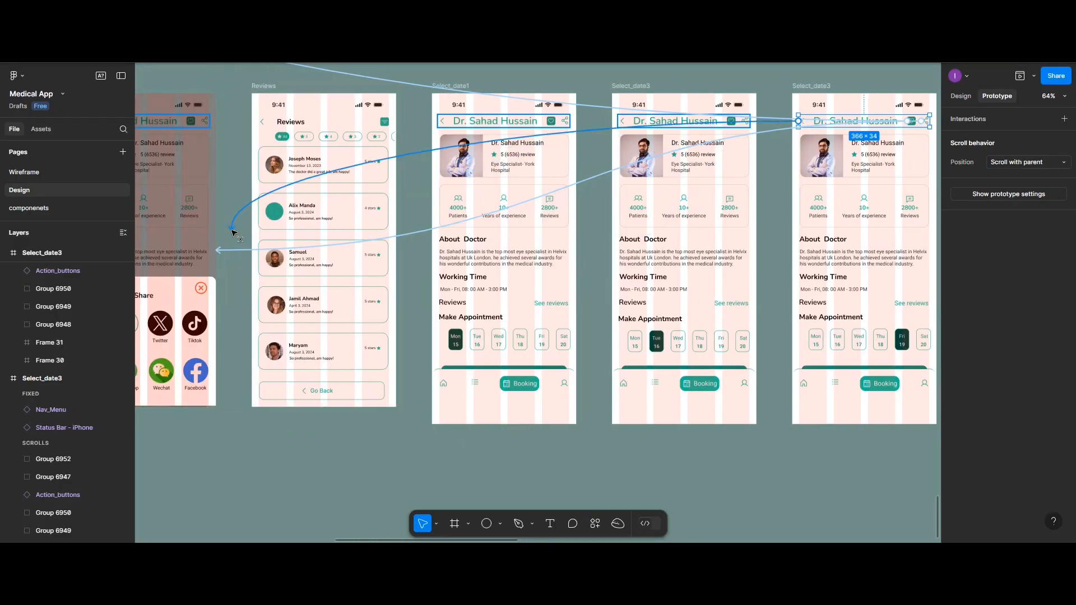
{"action": "scroll", "coordinate": [233, 232], "scroll_direction": "left", "scroll_amount": 1}
{"action": "left_click_drag", "start_coordinate": [232, 232], "coordinate": [176, 238]}
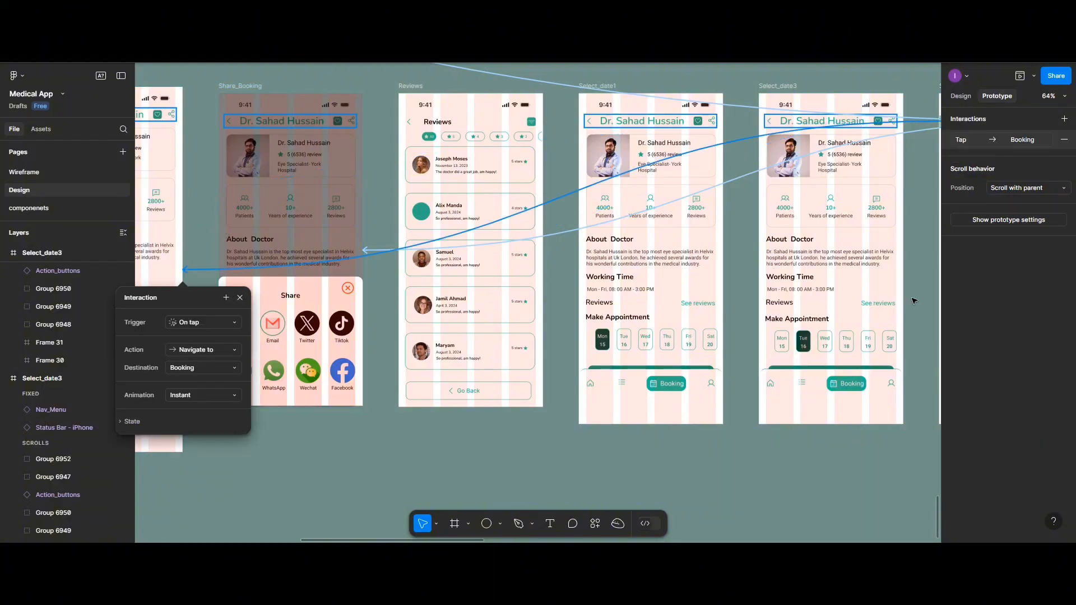
Link the Select_date1 header and the back arrow of the Select_date3 frame with Tue 16 selected to the Booking frame with On tap, Navigate to
{"action": "left_click", "coordinate": [587, 121]}
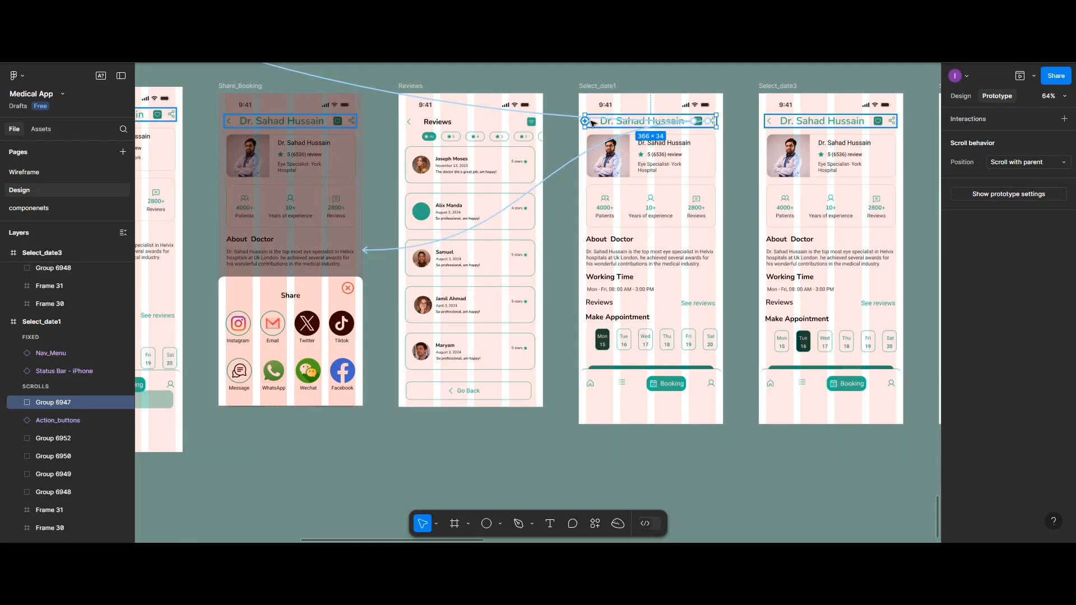
{"action": "left_click_drag", "start_coordinate": [586, 121], "coordinate": [171, 200]}
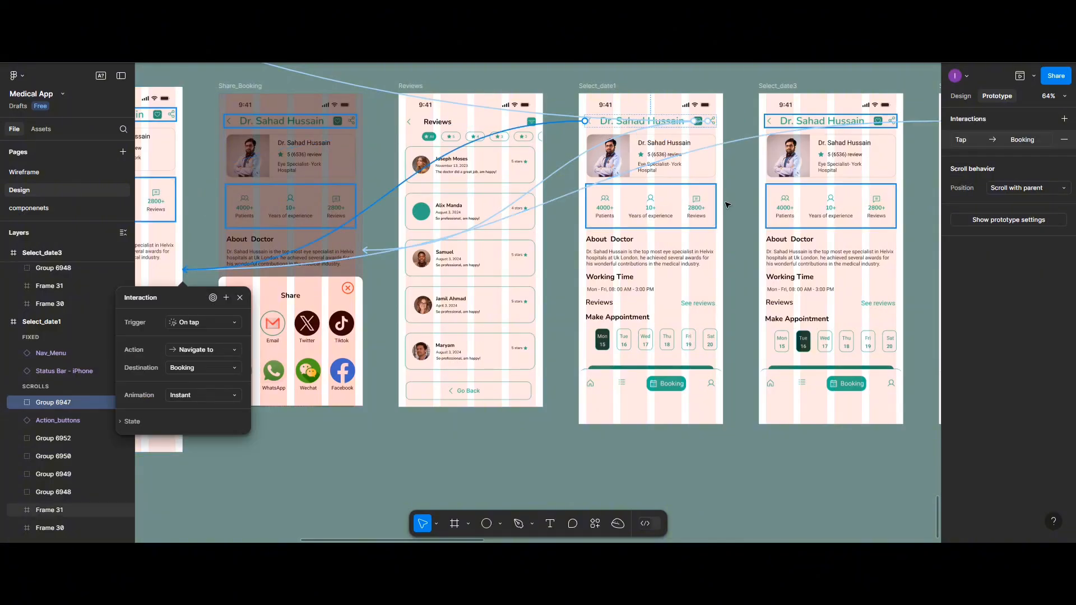
{"action": "left_click", "coordinate": [772, 124]}
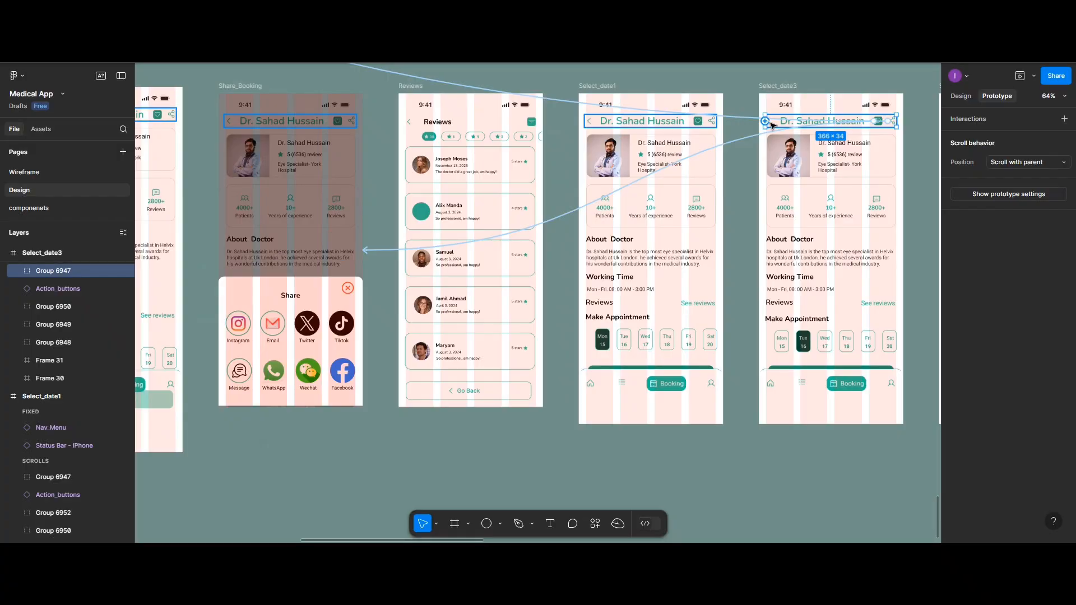
{"action": "scroll", "coordinate": [773, 124], "scroll_direction": "up", "scroll_amount": 3}
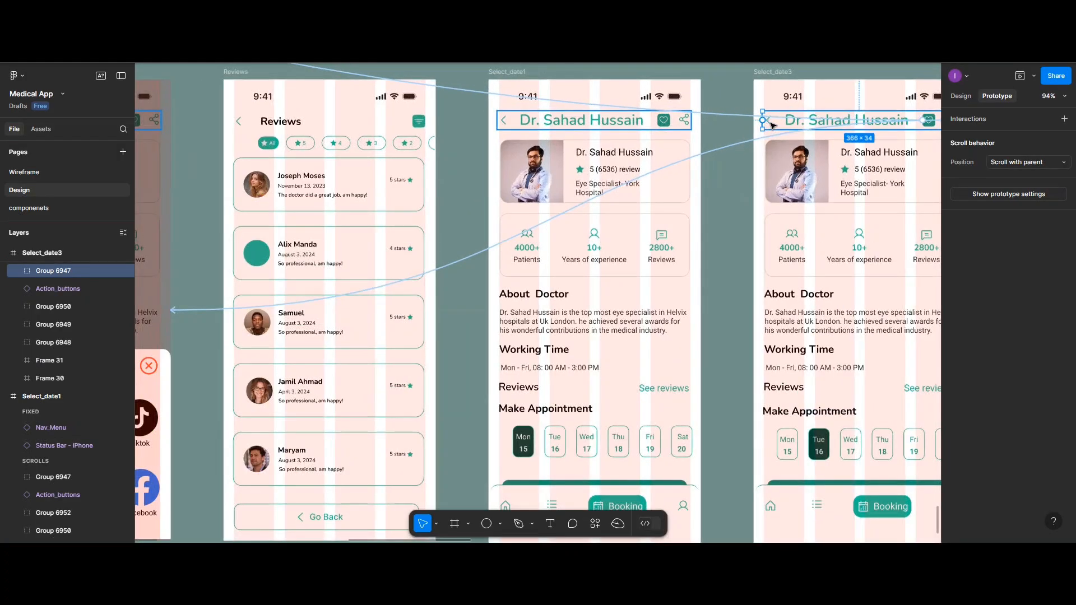
{"action": "double_click", "coordinate": [771, 124]}
{"action": "left_click_drag", "start_coordinate": [763, 120], "coordinate": [182, 279]}
{"action": "mouse_move", "coordinate": [182, 278]}
{"action": "left_mouse_down"}
{"action": "mouse_move", "coordinate": [190, 275]}
{"action": "mouse_move", "coordinate": [179, 283]}
{"action": "left_mouse_up"}
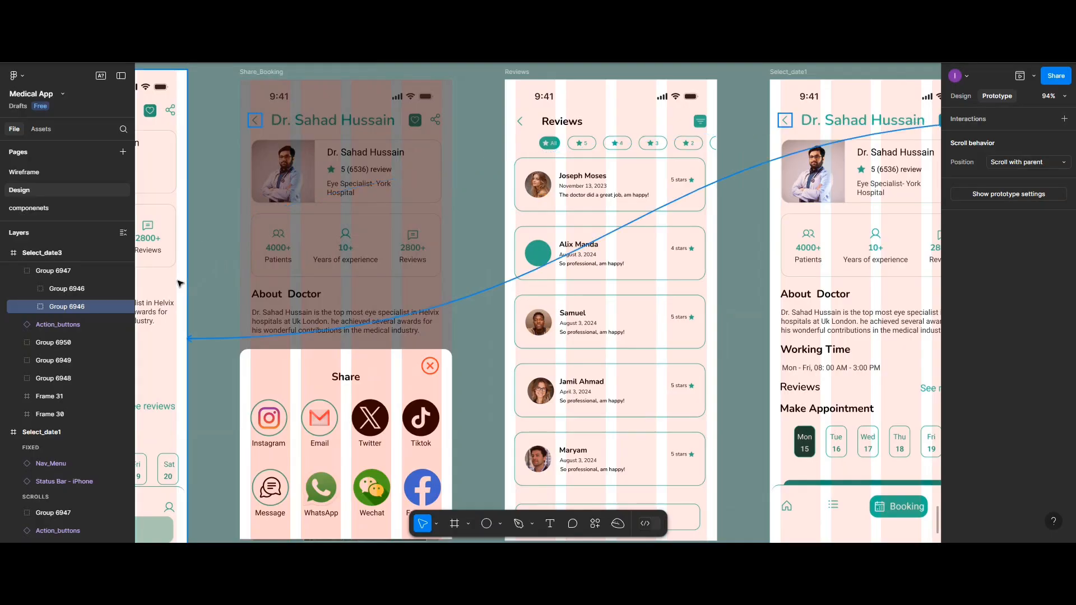
Examine the lower sections and existing connections of the Reviews, Select_date1, Select_date3 and book_appointment frames
{"action": "scroll", "coordinate": [762, 287], "scroll_direction": "right", "scroll_amount": 4}
{"action": "scroll", "coordinate": [762, 287], "scroll_direction": "down", "scroll_amount": 2}
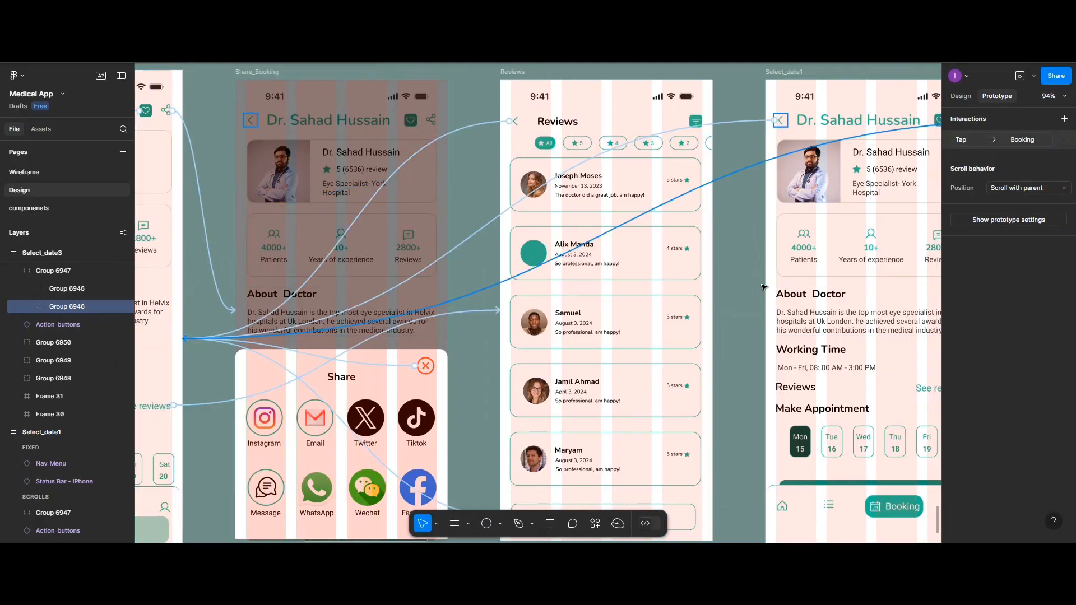
{"action": "scroll", "coordinate": [753, 288], "scroll_direction": "down", "scroll_amount": 4}
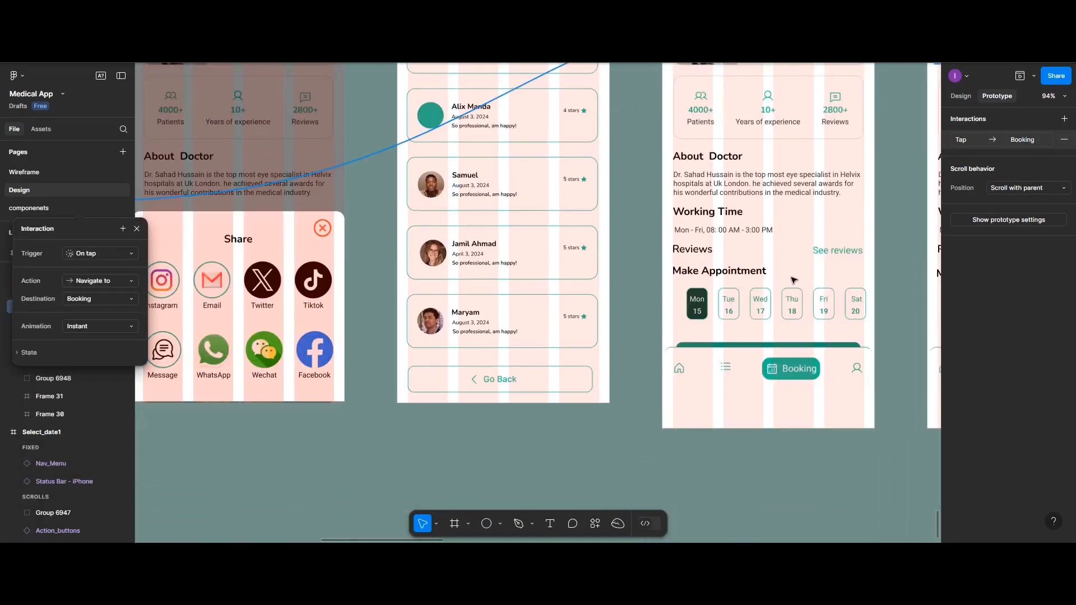
{"action": "scroll", "coordinate": [796, 279], "scroll_direction": "left", "scroll_amount": 1}
{"action": "scroll", "coordinate": [796, 279], "scroll_direction": "right", "scroll_amount": 15}
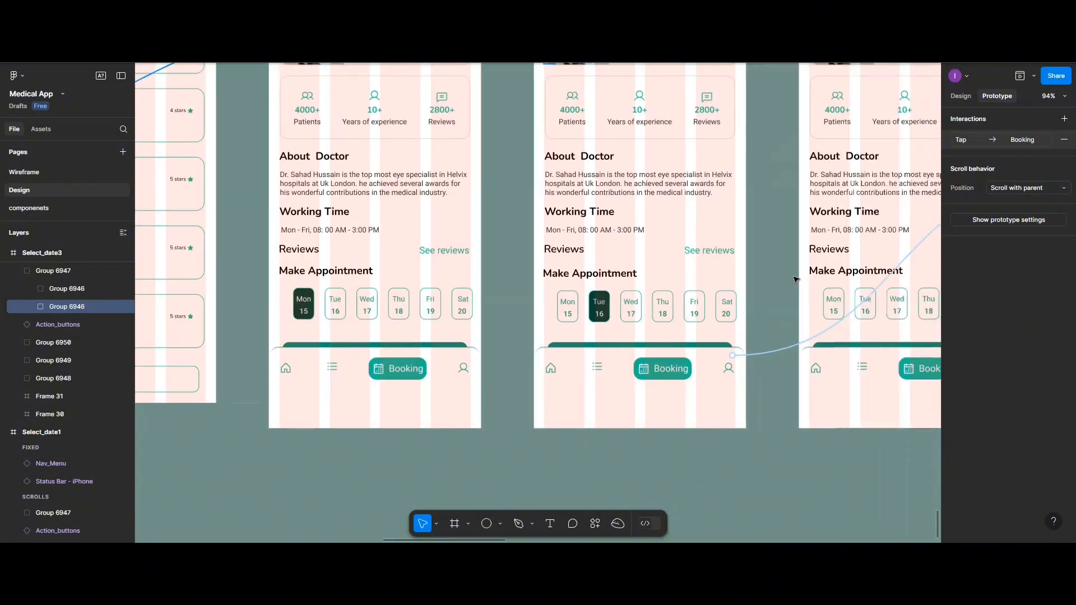
{"action": "scroll", "coordinate": [796, 279], "scroll_direction": "right", "scroll_amount": 8}
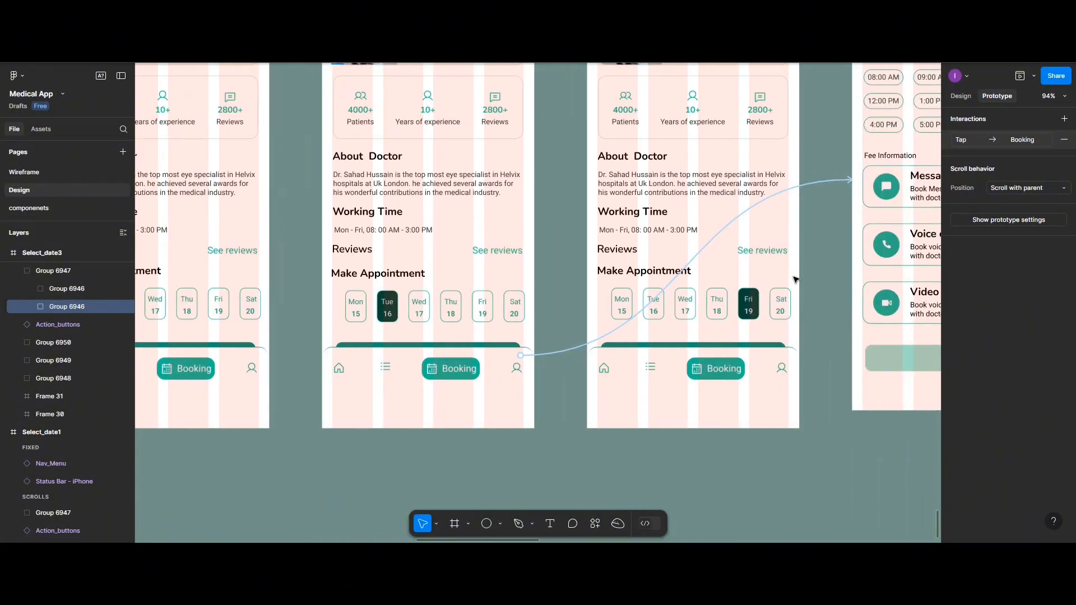
{"action": "scroll", "coordinate": [796, 278], "scroll_direction": "right", "scroll_amount": 6}
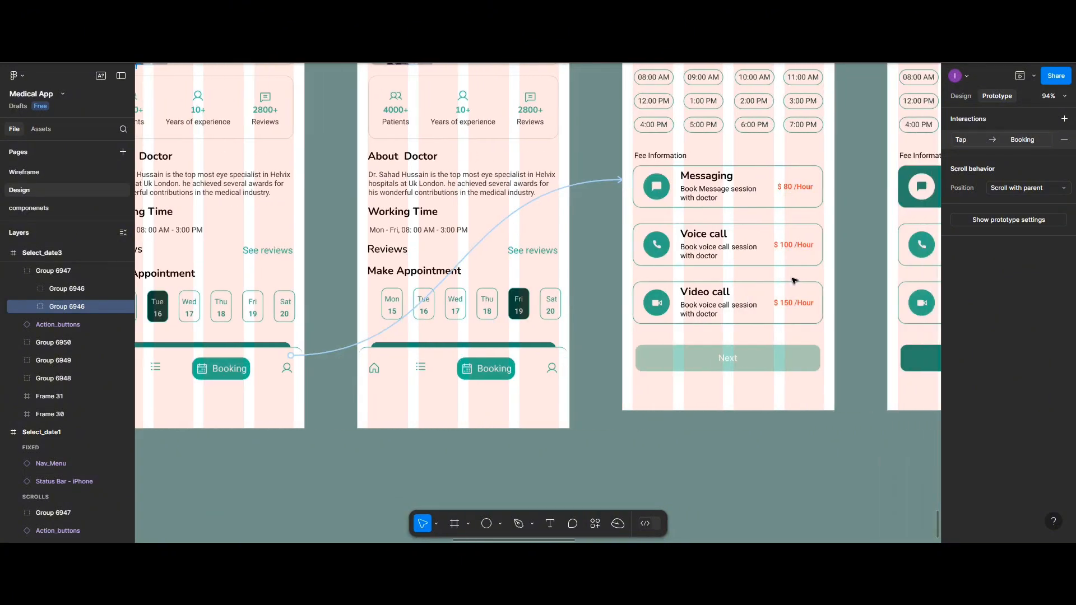
Link the Messaging card of the book_appointment frame to the book_appointment_Message frame with On tap, Navigate to, Instant
{"action": "scroll", "coordinate": [794, 280], "scroll_direction": "right", "scroll_amount": 3}
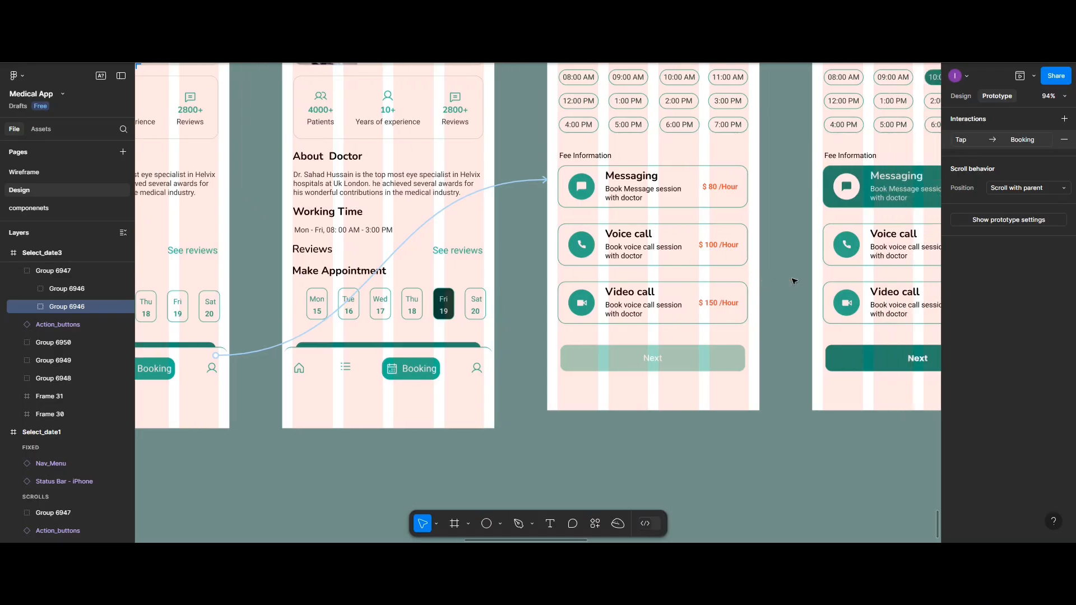
{"action": "scroll", "coordinate": [742, 279], "scroll_direction": "up", "scroll_amount": 5}
{"action": "scroll", "coordinate": [741, 278], "scroll_direction": "down", "scroll_amount": 4}
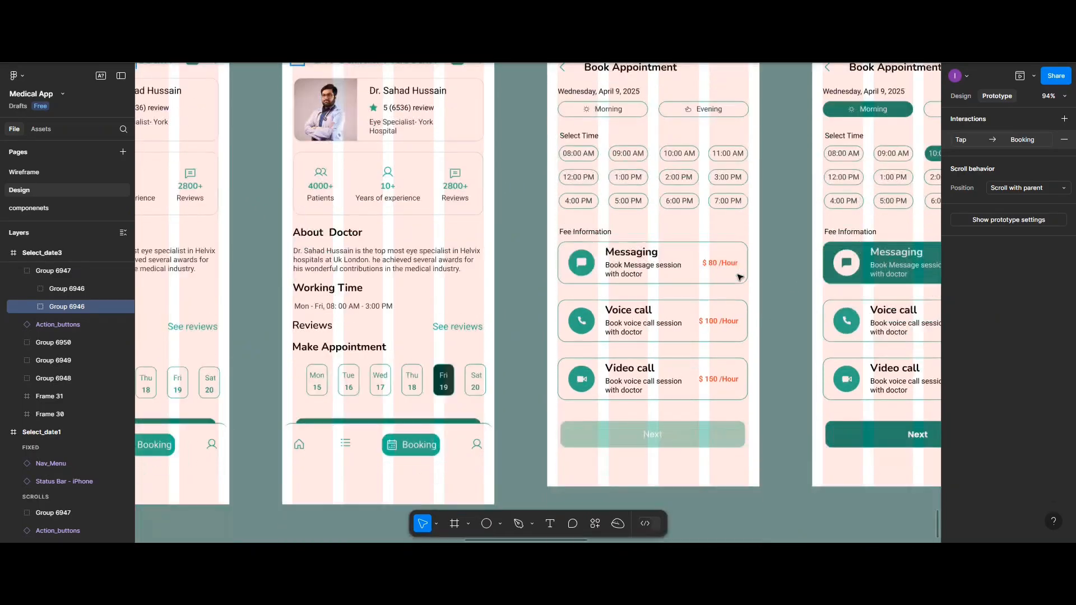
{"action": "scroll", "coordinate": [740, 277], "scroll_direction": "up", "scroll_amount": 1}
{"action": "scroll", "coordinate": [739, 277], "scroll_direction": "left", "scroll_amount": 1}
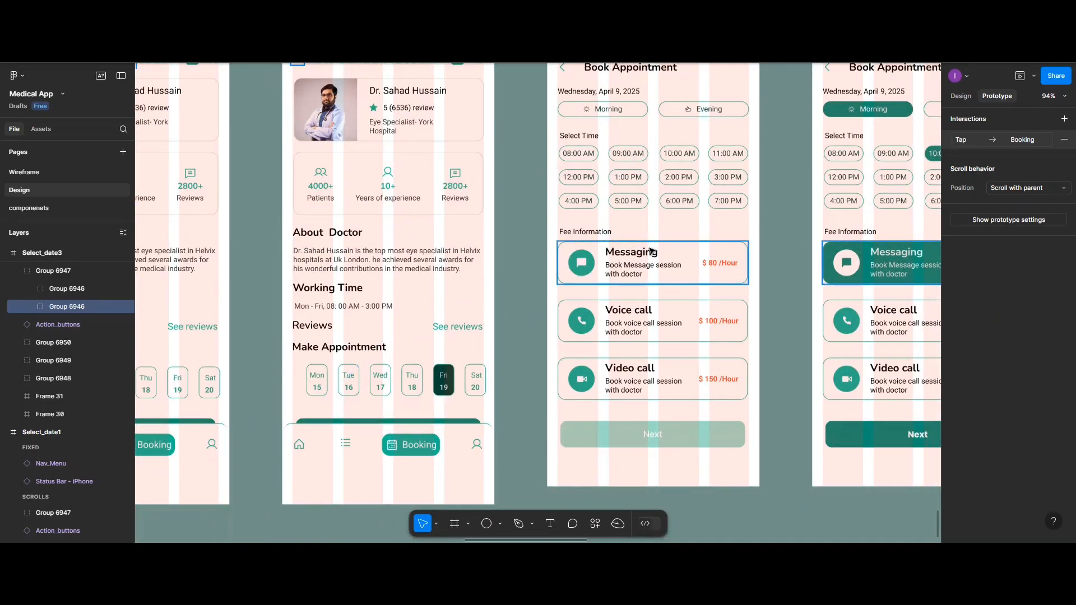
{"action": "scroll", "coordinate": [651, 250], "scroll_direction": "up", "scroll_amount": 4}
{"action": "scroll", "coordinate": [634, 272], "scroll_direction": "down", "scroll_amount": 2}
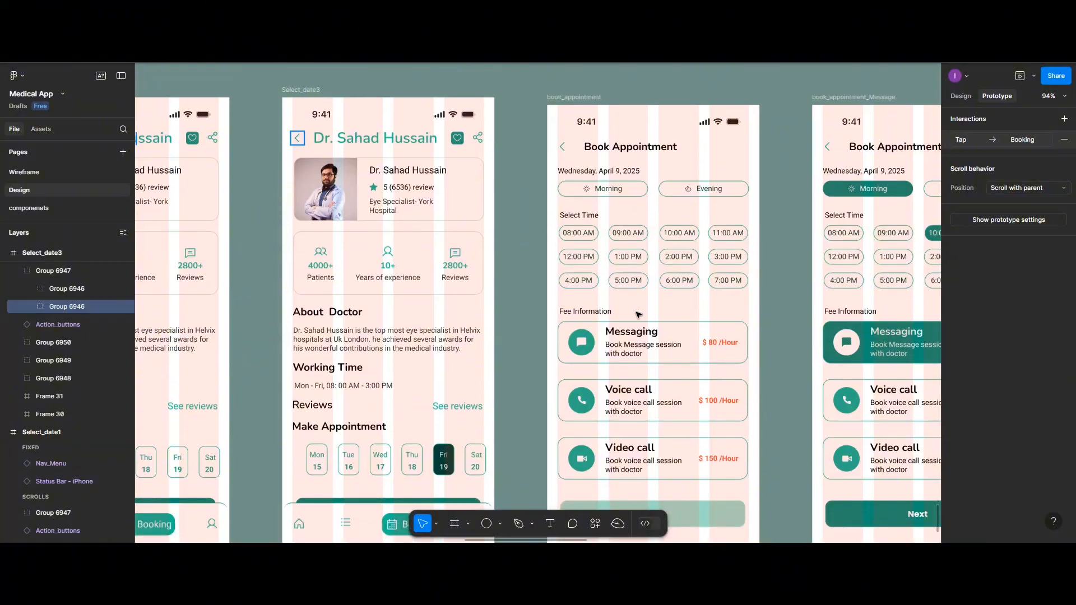
{"action": "left_click", "coordinate": [751, 351]}
{"action": "left_click_drag", "start_coordinate": [750, 346], "coordinate": [828, 394]}
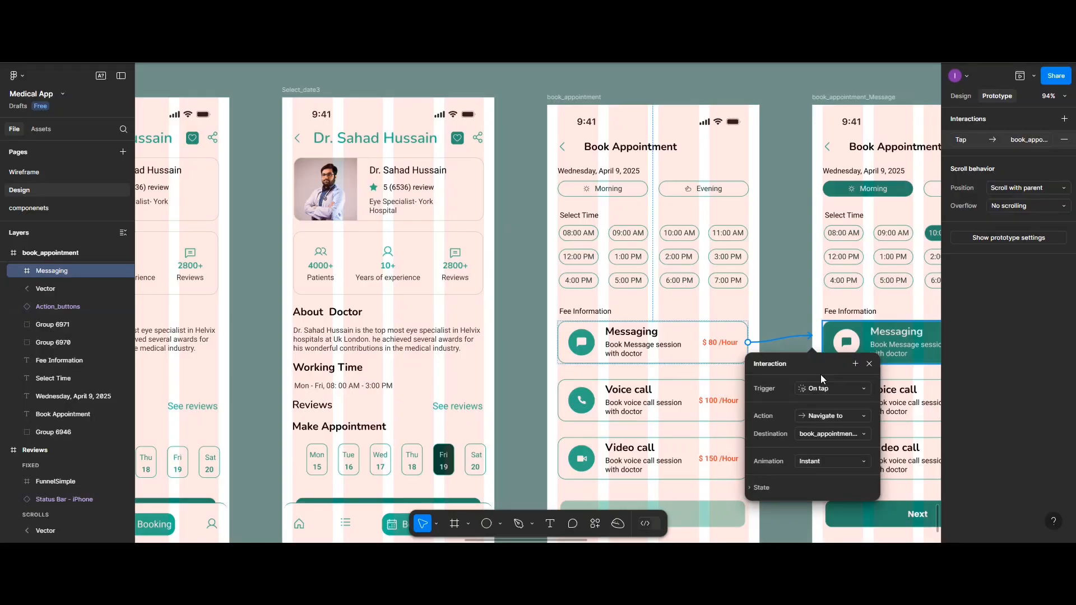
Link the Voice call card of the book_appointment frame to the book_appointment_Voice frame with On tap, Navigate to, Instant
{"action": "scroll", "coordinate": [820, 374], "scroll_direction": "right", "scroll_amount": 2}
{"action": "scroll", "coordinate": [821, 377], "scroll_direction": "right", "scroll_amount": 8}
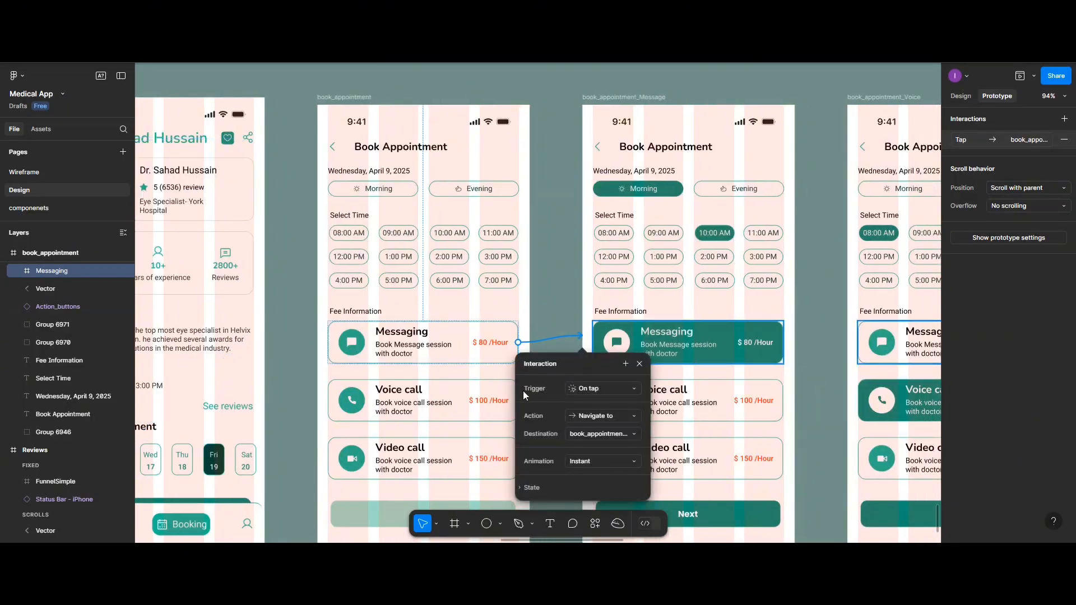
{"action": "left_click", "coordinate": [486, 400]}
{"action": "left_click_drag", "start_coordinate": [518, 400], "coordinate": [849, 400]}
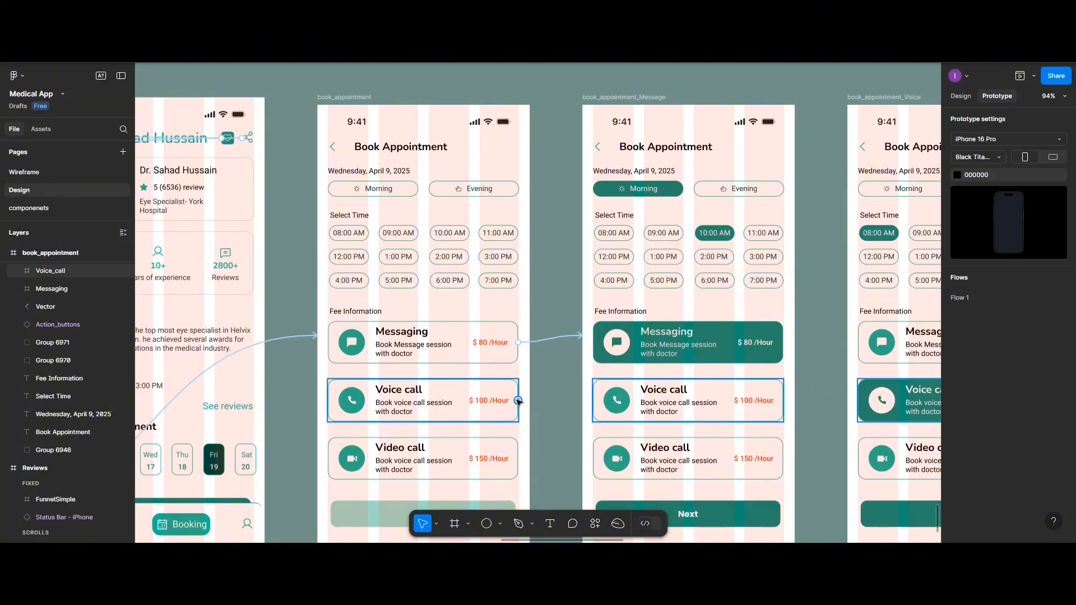
{"action": "left_click_drag", "start_coordinate": [518, 400], "coordinate": [858, 396]}
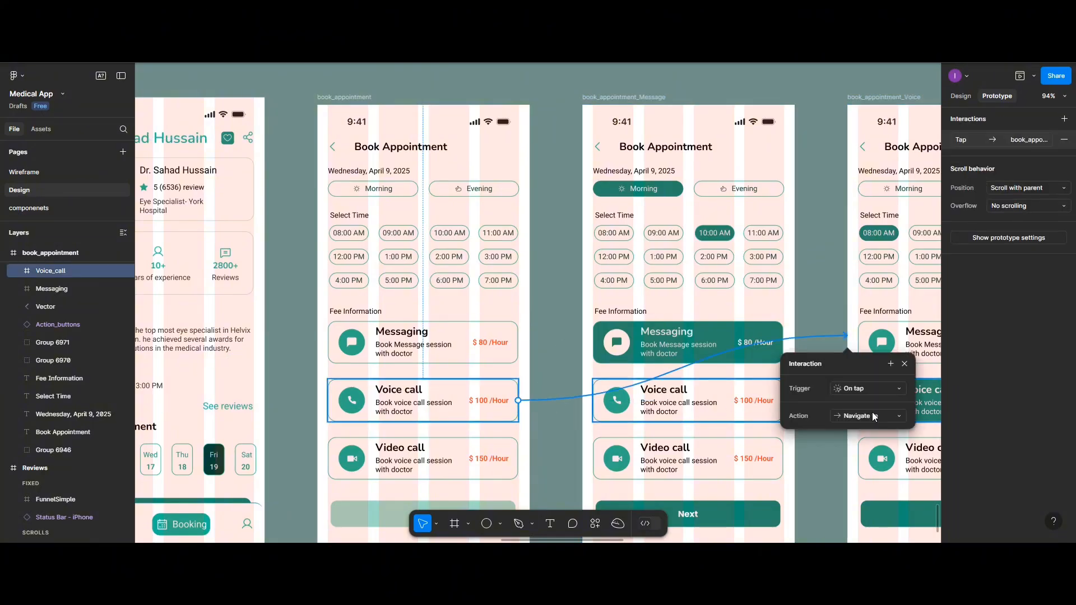
Link the Video call card of the book_appointment frame to the book_appointment_Video frame with On tap, Navigate to, Instant
{"action": "scroll", "coordinate": [525, 412], "scroll_direction": "down", "scroll_amount": 1}
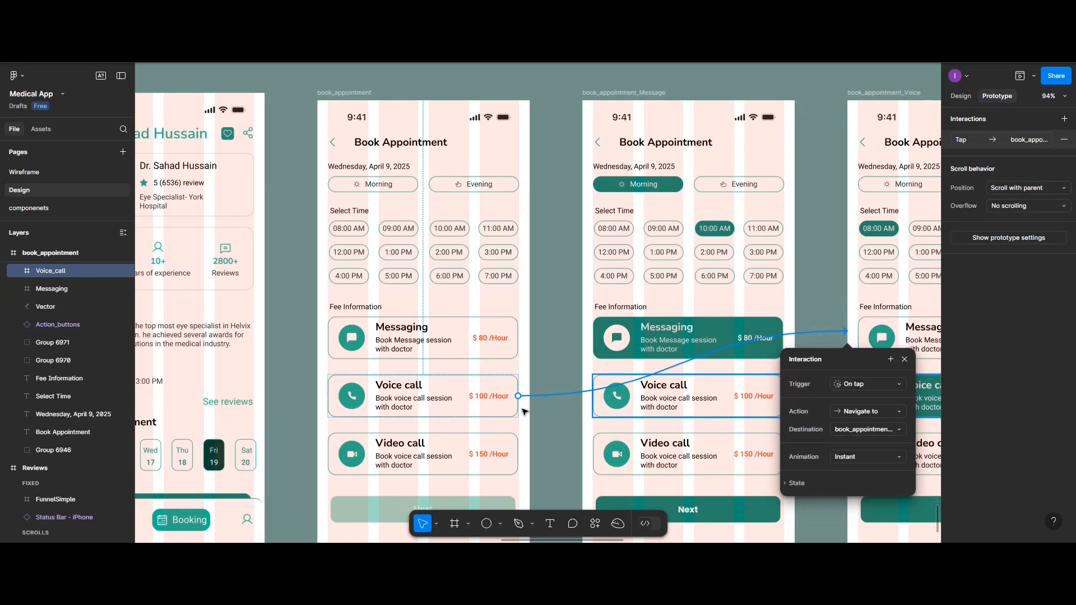
{"action": "scroll", "coordinate": [524, 412], "scroll_direction": "down", "scroll_amount": 3}
{"action": "scroll", "coordinate": [523, 385], "scroll_direction": "right", "scroll_amount": 2}
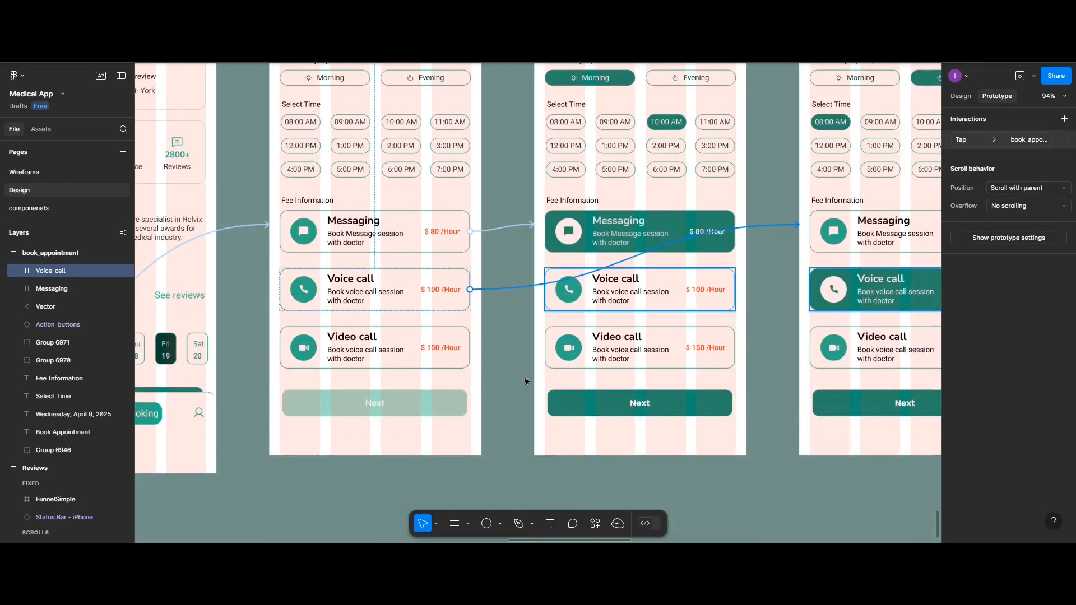
{"action": "left_click", "coordinate": [431, 352]}
{"action": "left_click_drag", "start_coordinate": [470, 347], "coordinate": [856, 325]}
Link the back arrows of the book_appointment_Video, book_appointment_Voice and book_appointment_Message frames to the book_appointment frame with On tap, Navigate to, Instant
{"action": "scroll", "coordinate": [866, 320], "scroll_direction": "up", "scroll_amount": 1}
{"action": "scroll", "coordinate": [866, 319], "scroll_direction": "right", "scroll_amount": 5}
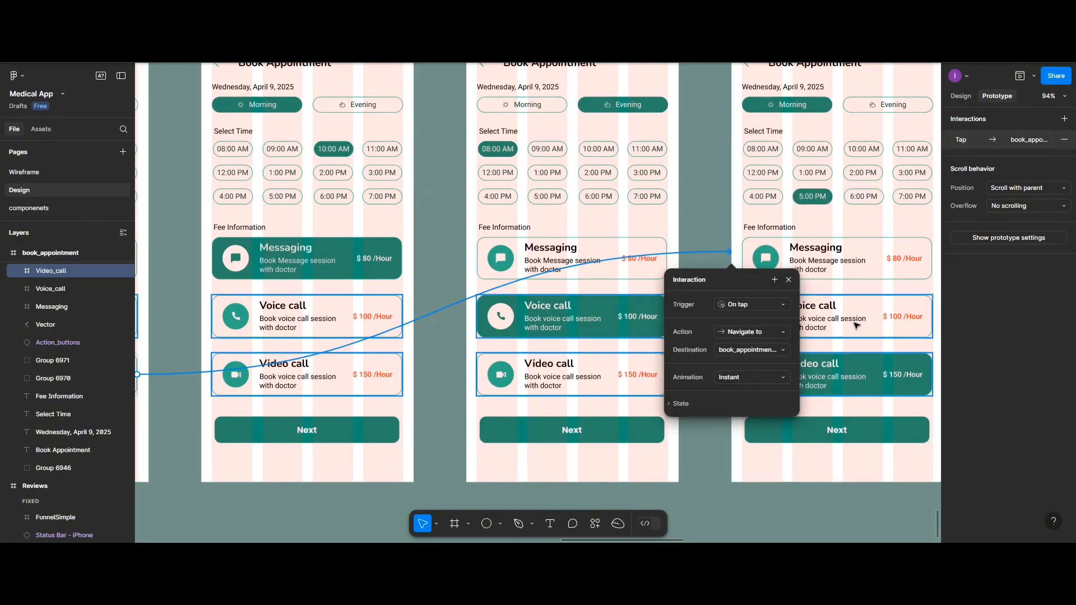
{"action": "scroll", "coordinate": [735, 186], "scroll_direction": "down", "scroll_amount": 3}
{"action": "scroll", "coordinate": [735, 186], "scroll_direction": "down", "scroll_amount": 1}
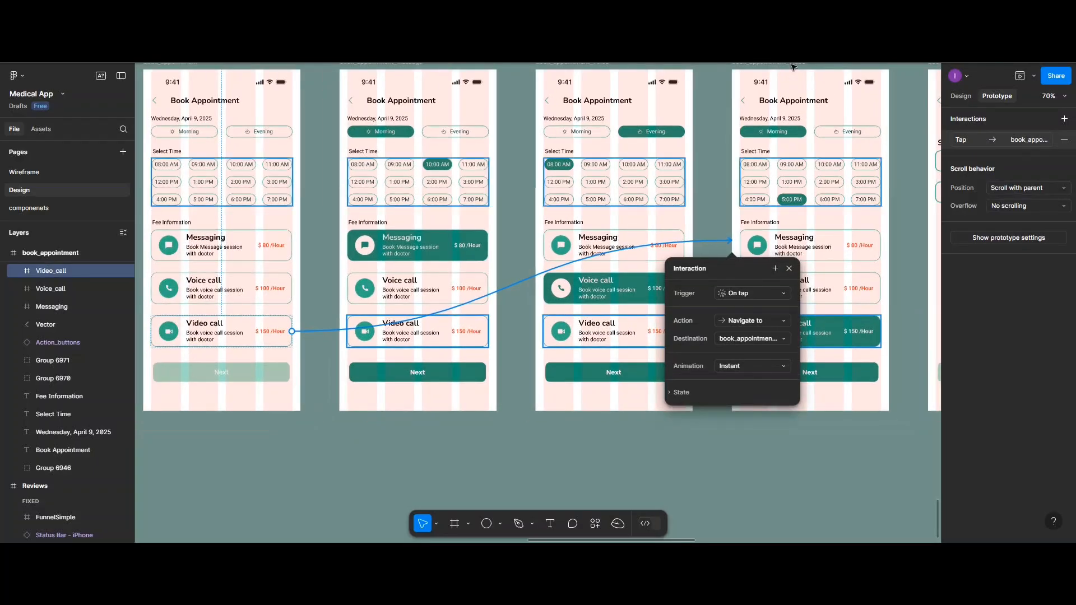
{"action": "left_click", "coordinate": [742, 102]}
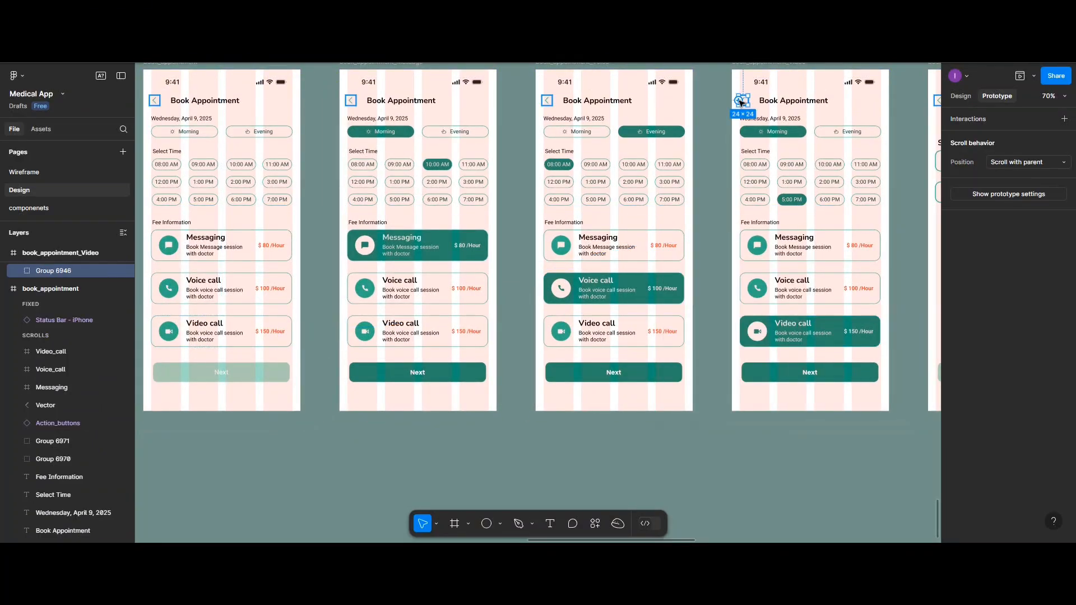
{"action": "left_click_drag", "start_coordinate": [740, 102], "coordinate": [283, 222]}
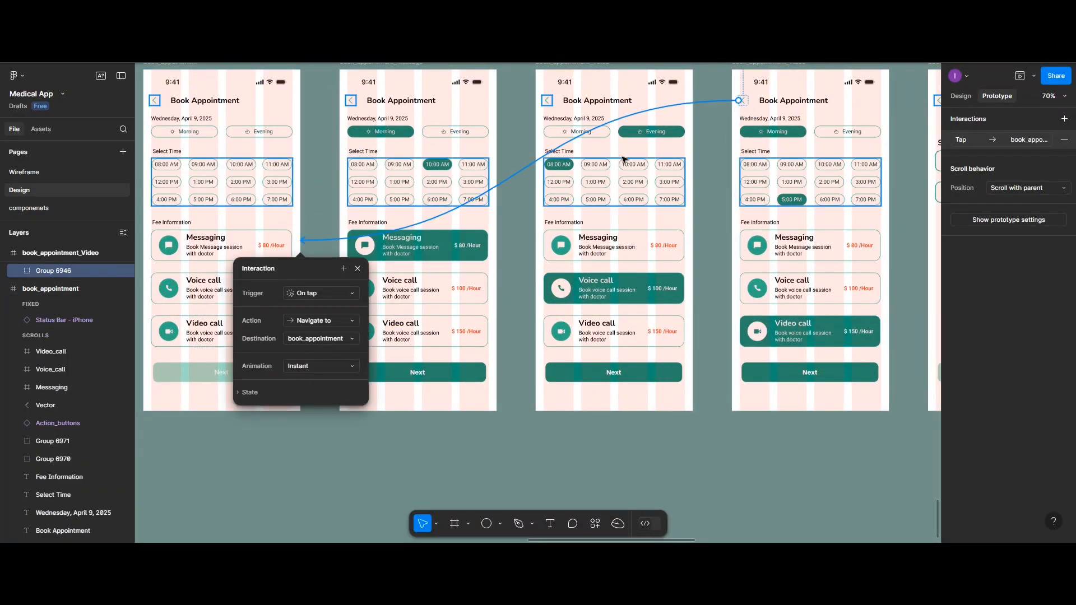
{"action": "left_click", "coordinate": [544, 104]}
{"action": "left_click_drag", "start_coordinate": [543, 101], "coordinate": [297, 212]}
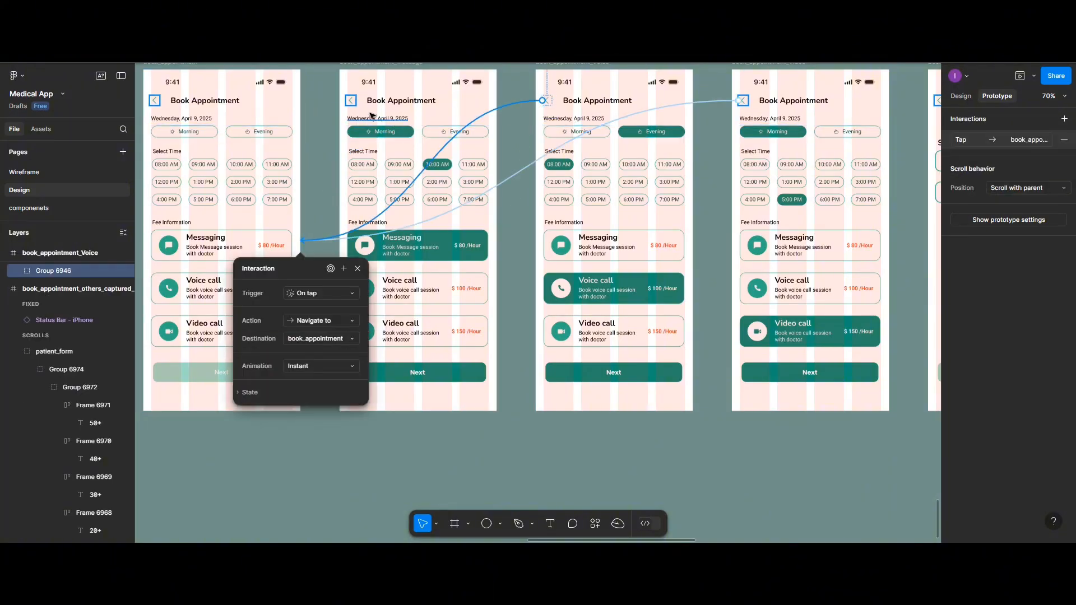
{"action": "left_click", "coordinate": [349, 102]}
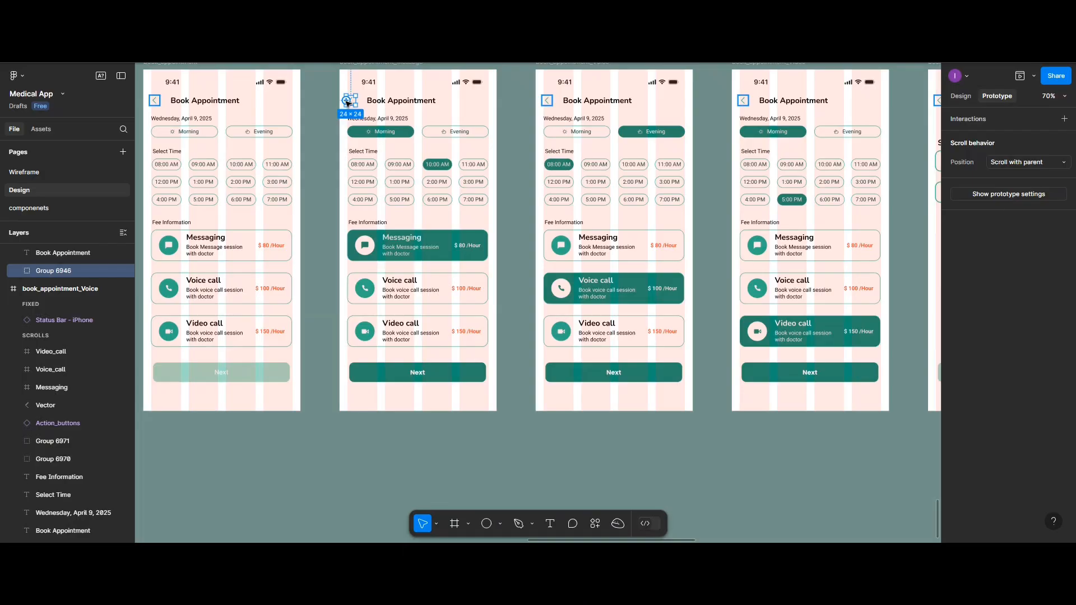
{"action": "left_click_drag", "start_coordinate": [347, 103], "coordinate": [272, 170]}
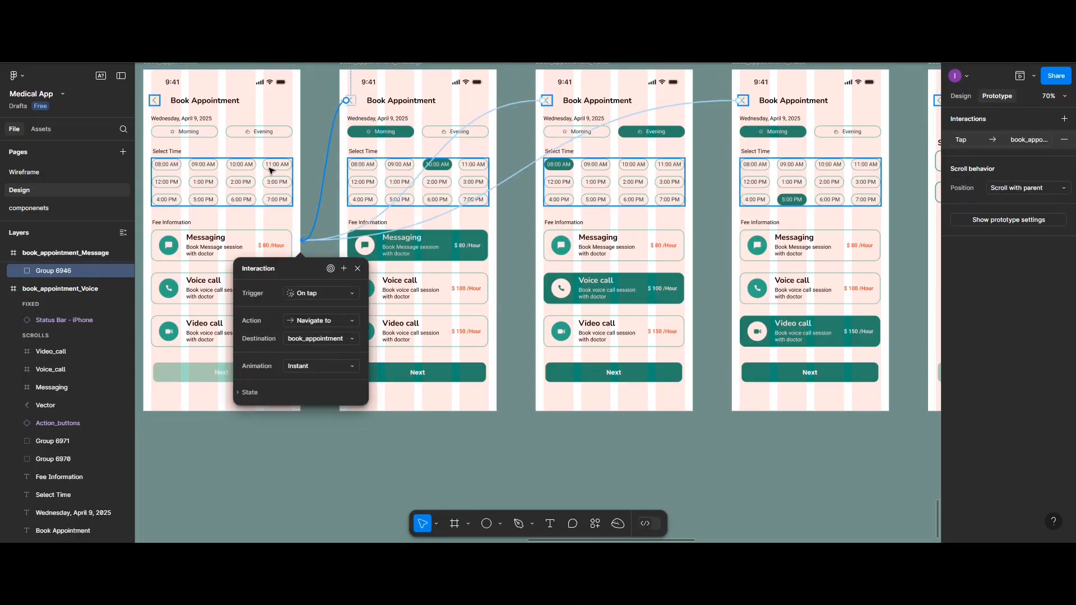
Link the Morning option of the book_appointment frame to the book_appointment_Message frame with On tap, Navigate to, Instant
{"action": "double_click", "coordinate": [188, 132]}
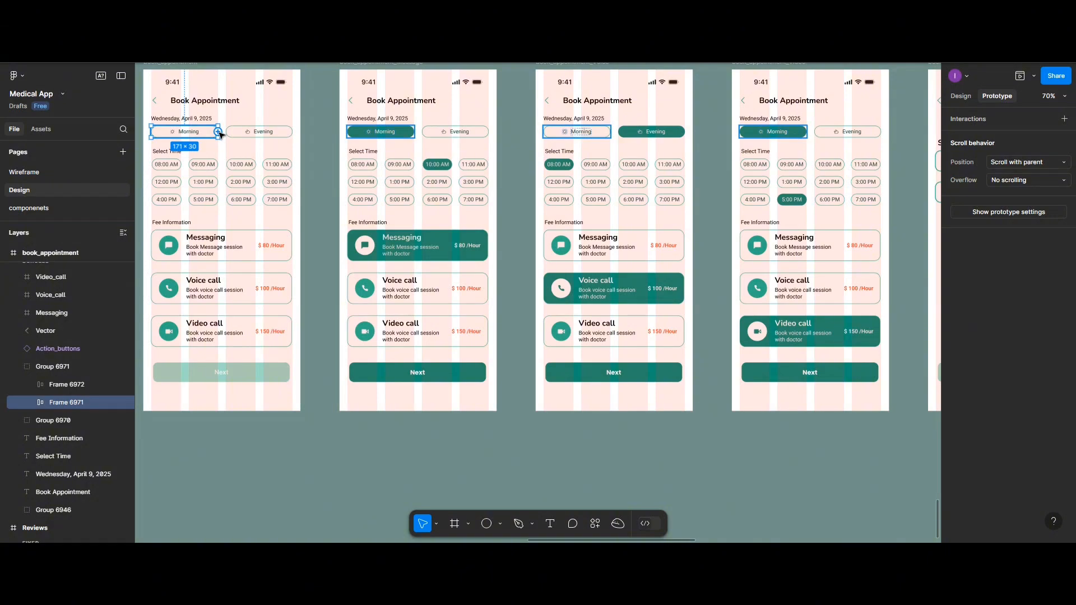
{"action": "left_click_drag", "start_coordinate": [220, 135], "coordinate": [355, 126]}
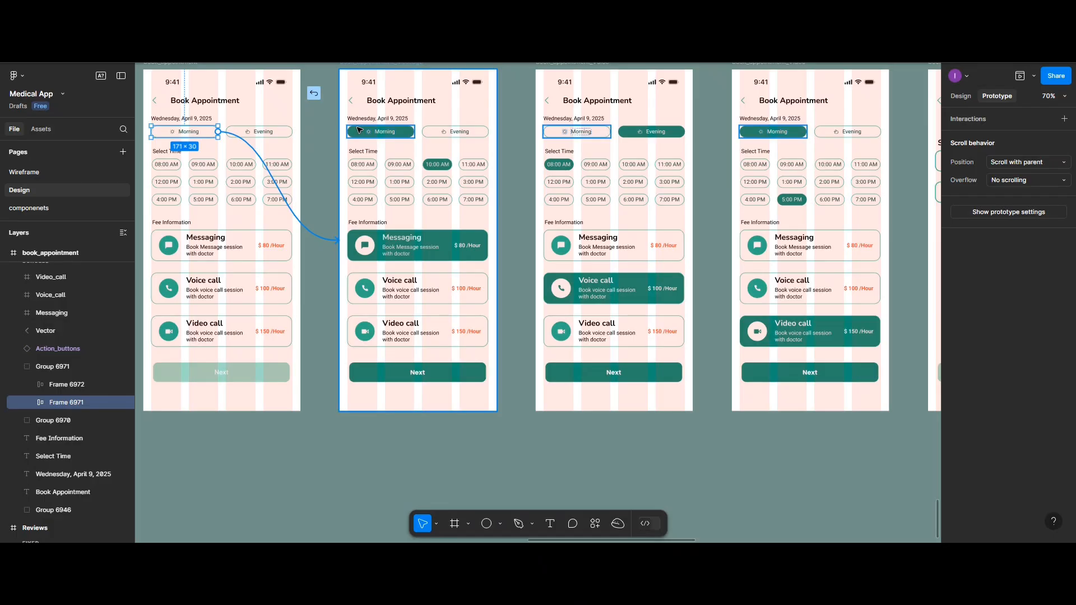
{"action": "left_click_drag", "start_coordinate": [364, 128], "coordinate": [364, 129]}
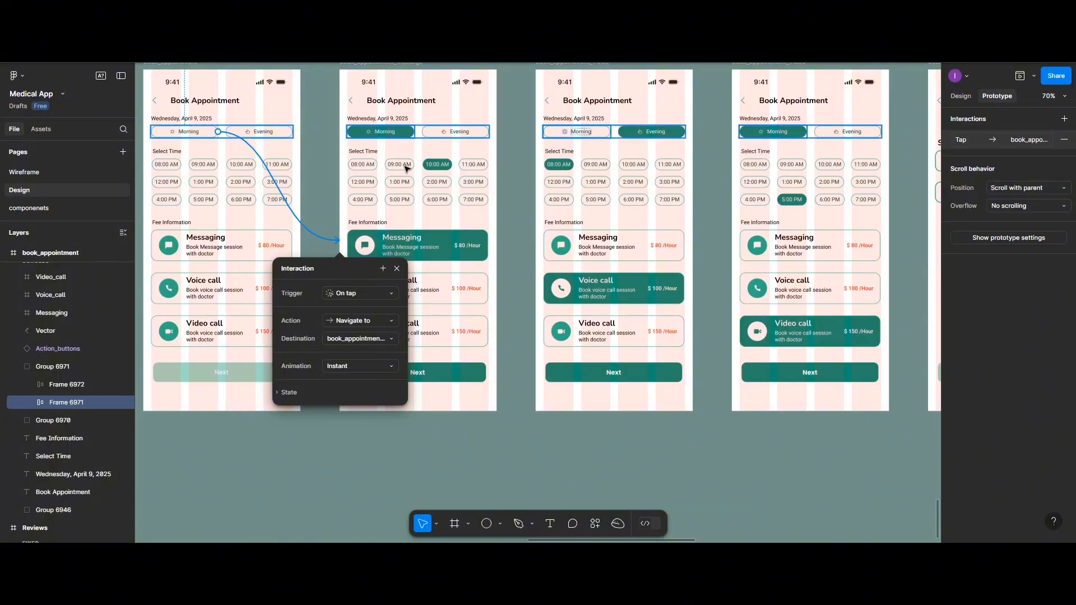
{"action": "left_click", "coordinate": [257, 155]}
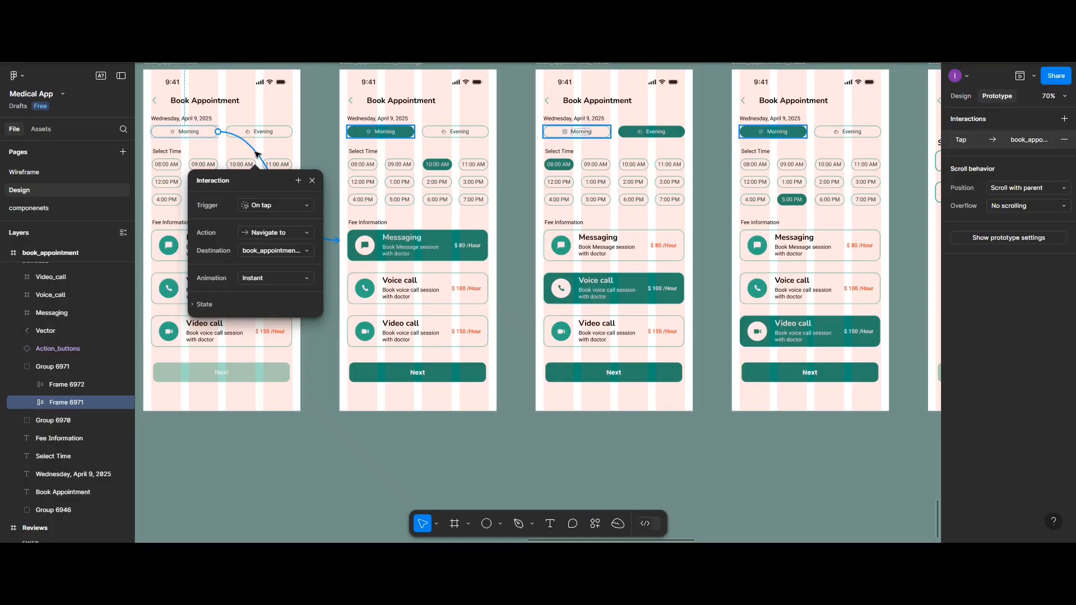
Move the Morning and Evening button group out of the book_appointment frame onto the empty canvas below it
{"action": "scroll", "coordinate": [396, 184], "scroll_direction": "down", "scroll_amount": 5}
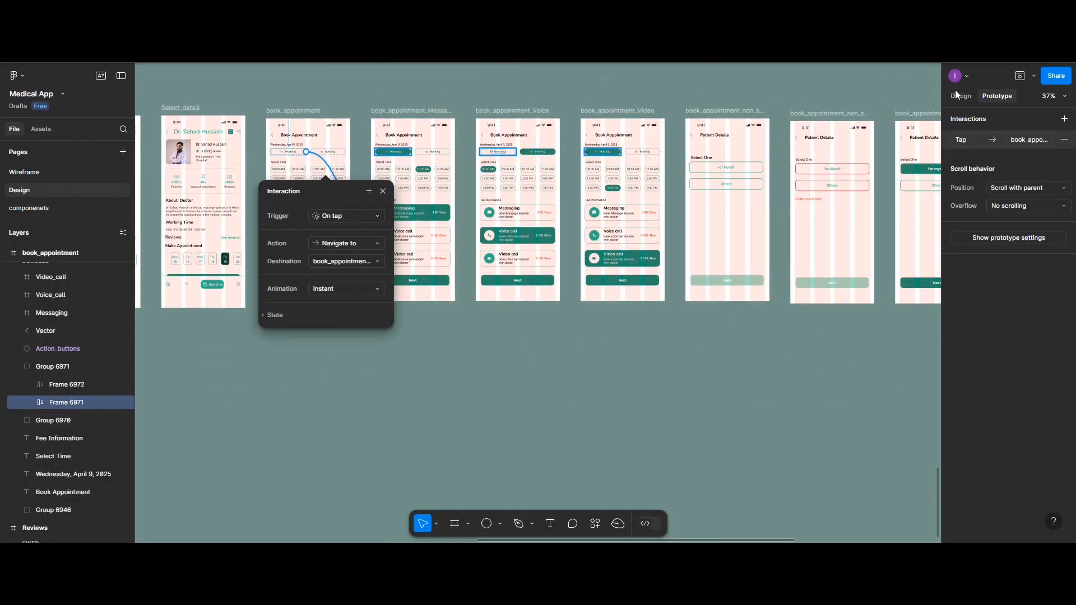
{"action": "left_click", "coordinate": [959, 96]}
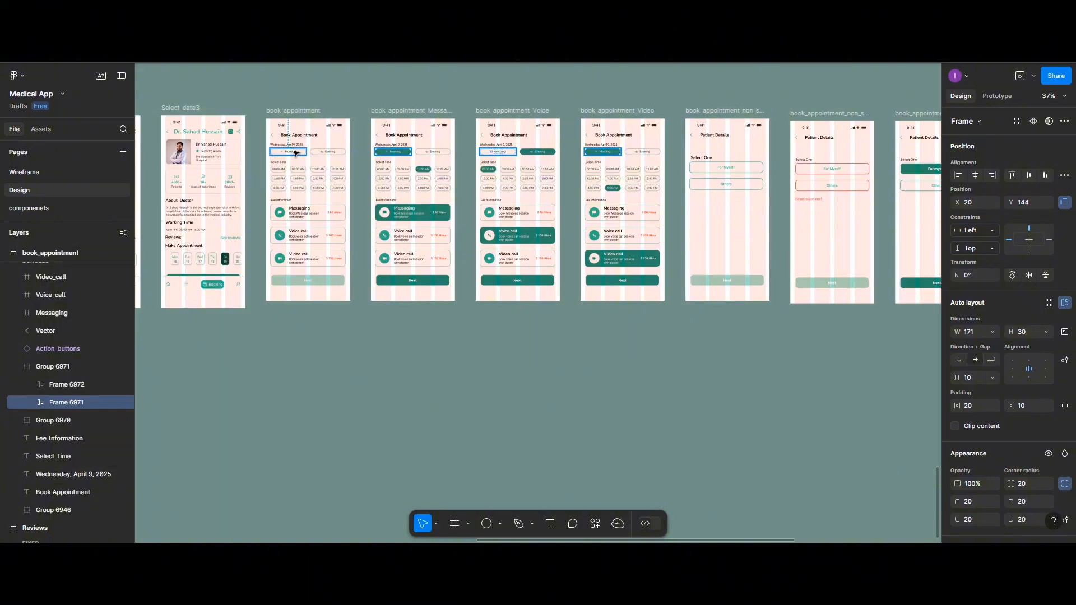
{"action": "scroll", "coordinate": [295, 152], "scroll_direction": "up", "scroll_amount": 5}
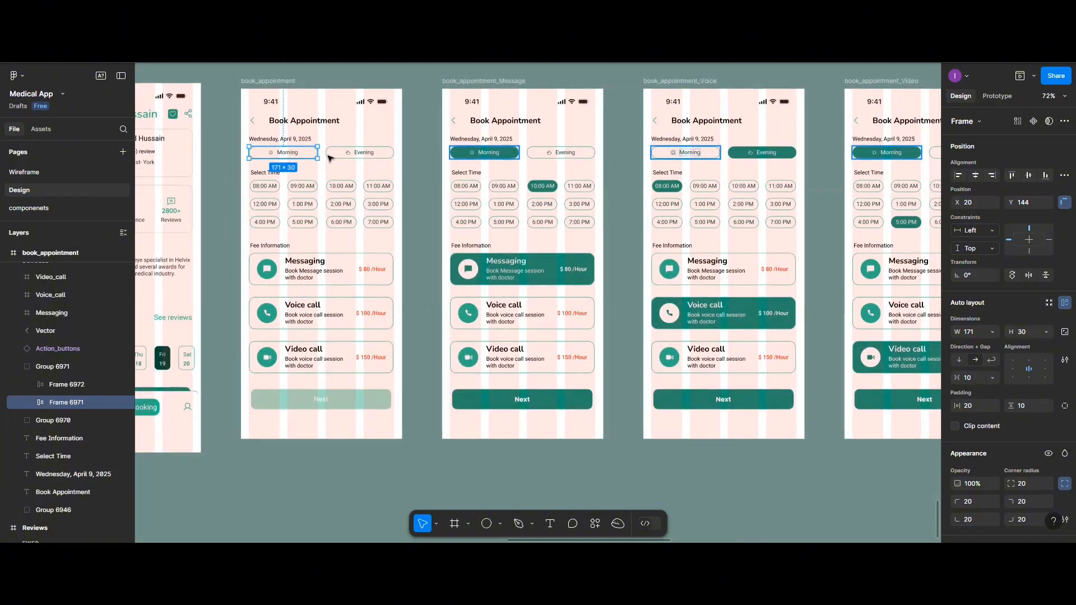
{"action": "left_click", "coordinate": [342, 156]}
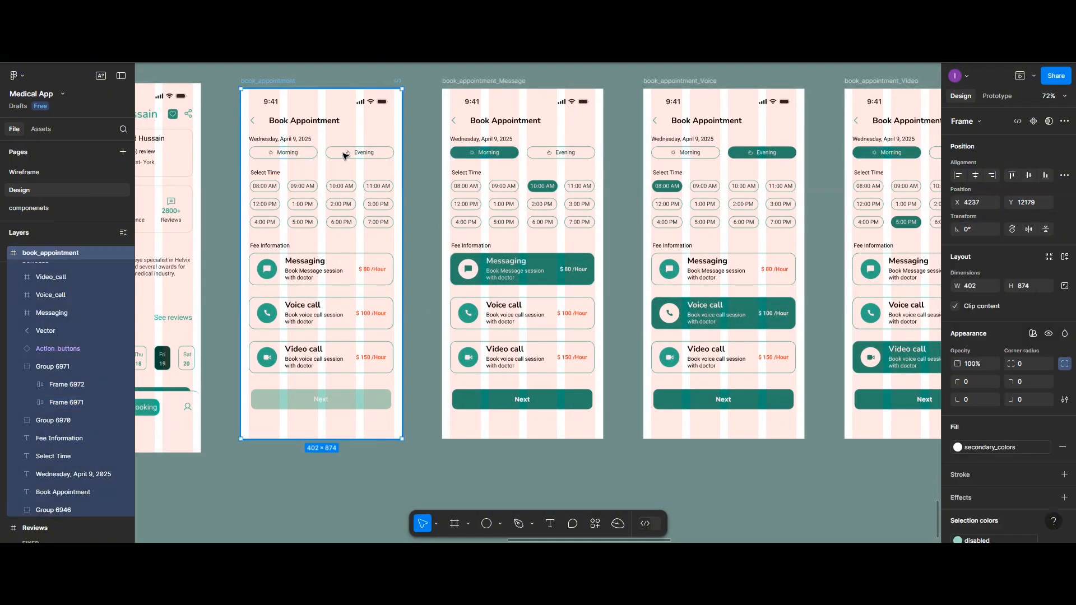
{"action": "left_click", "coordinate": [297, 157]}
{"action": "left_click_drag", "start_coordinate": [341, 157], "coordinate": [344, 495]}
Turn the Morning and Evening button group into a component with a variant property and add a second variant
{"action": "scroll", "coordinate": [344, 496], "scroll_direction": "up", "scroll_amount": 5}
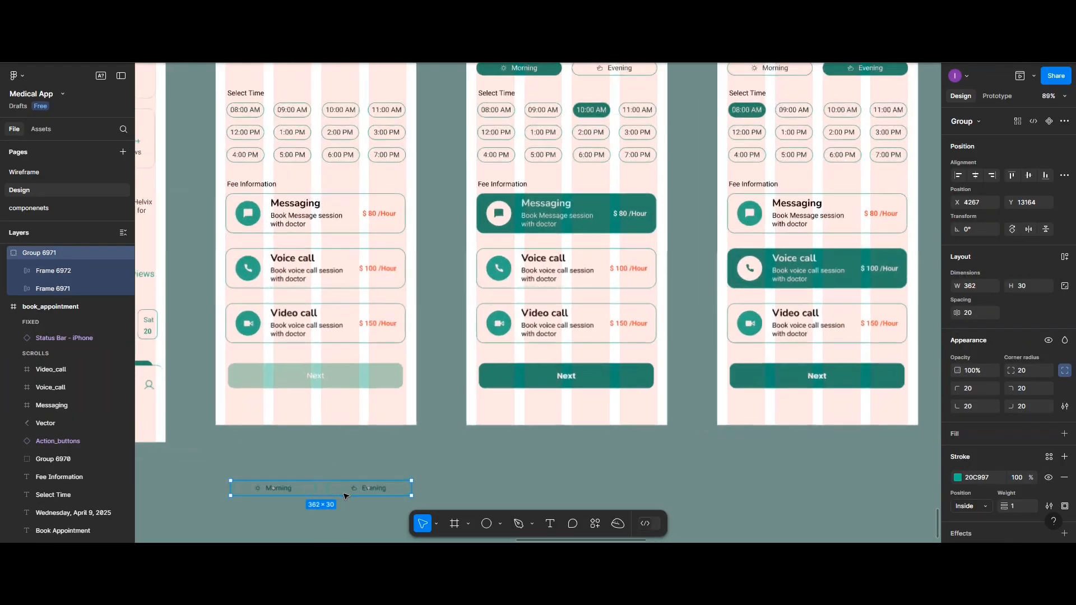
{"action": "scroll", "coordinate": [343, 417], "scroll_direction": "down", "scroll_amount": 3}
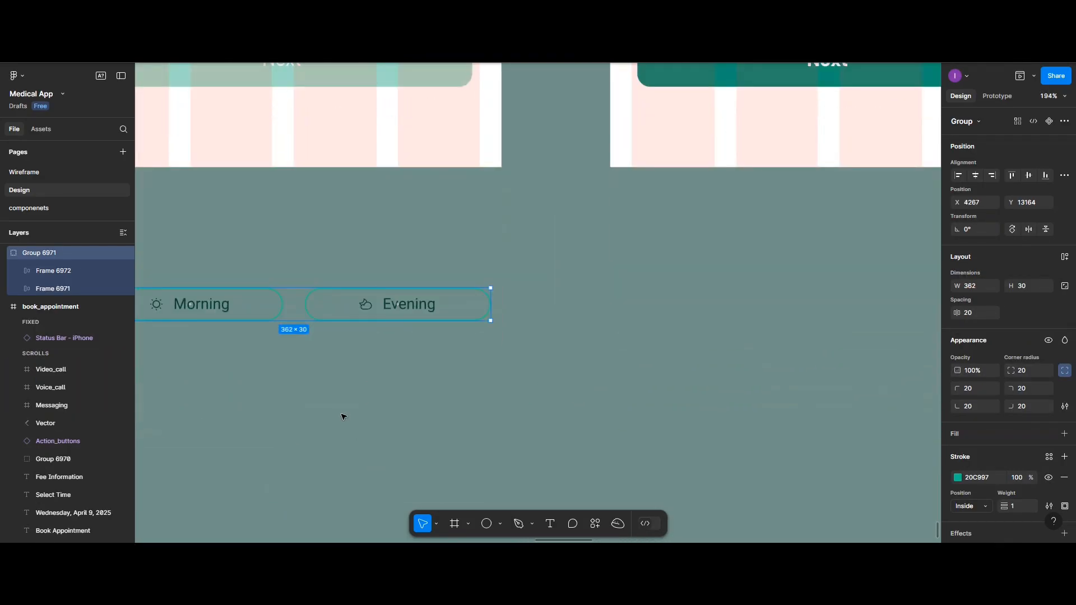
{"action": "scroll", "coordinate": [343, 417], "scroll_direction": "left", "scroll_amount": 5}
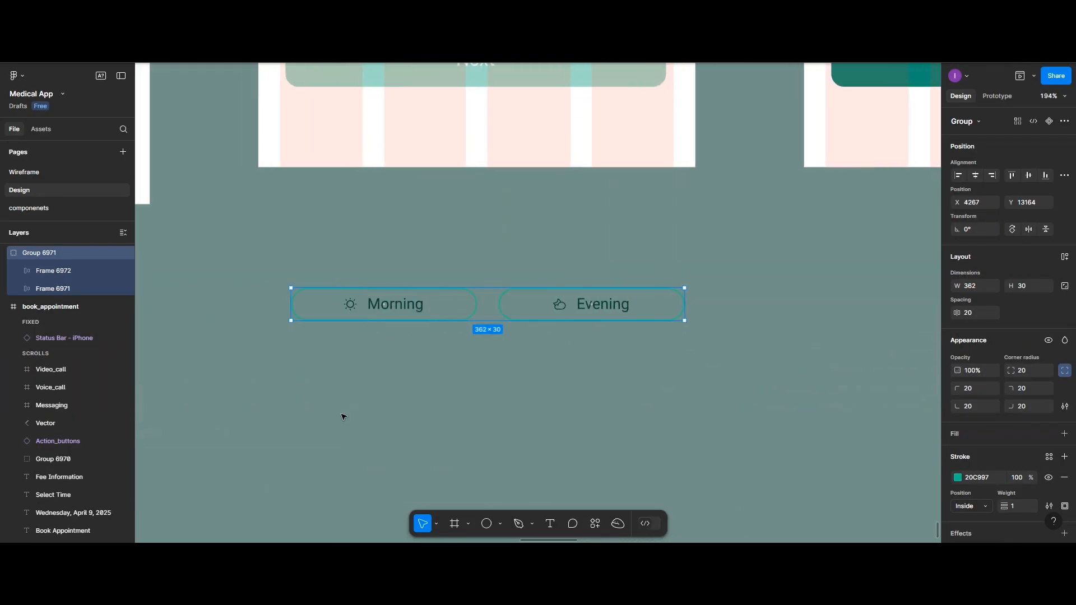
{"action": "left_click", "coordinate": [1050, 121]}
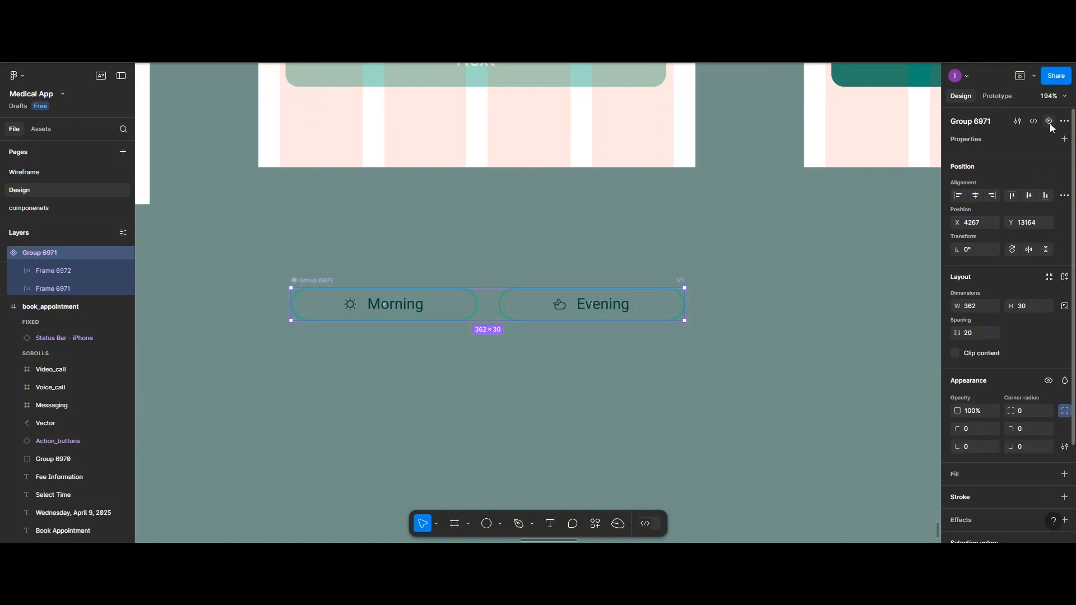
{"action": "left_click", "coordinate": [1064, 140]}
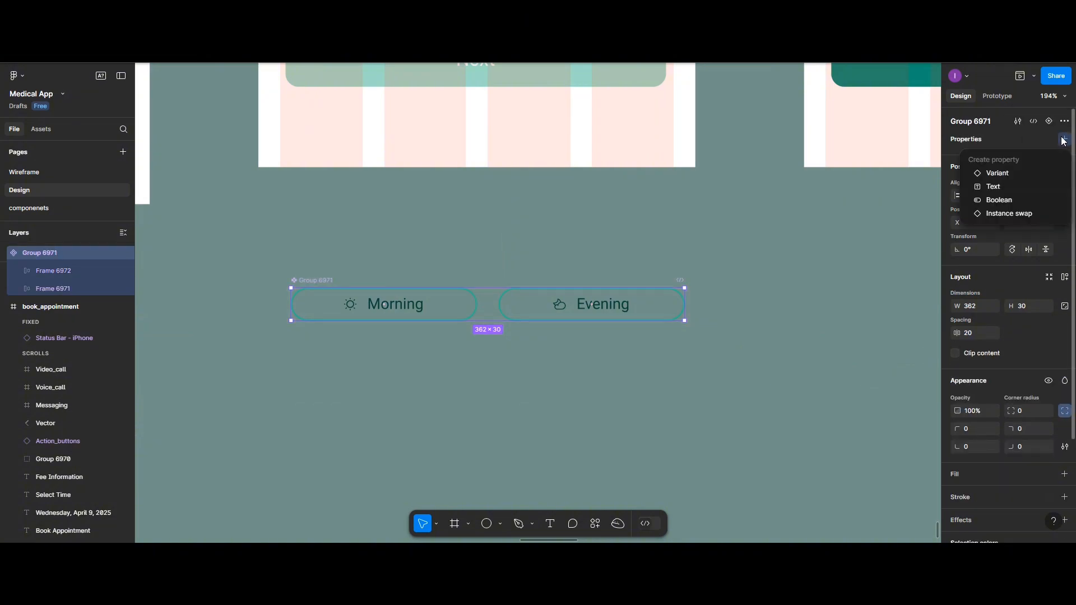
{"action": "key", "text": "Return"}
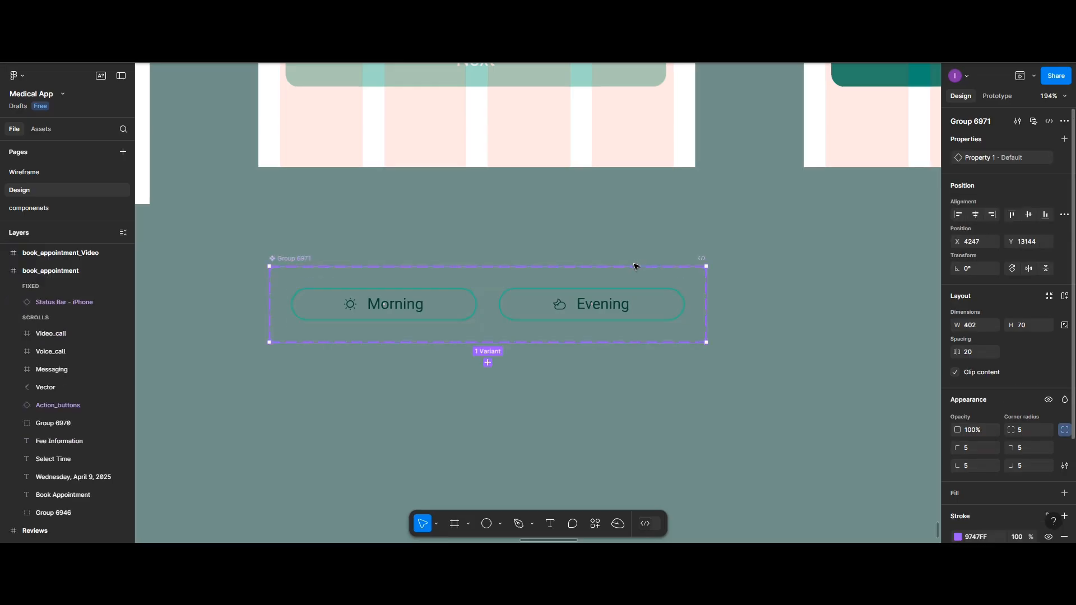
{"action": "left_click", "coordinate": [488, 363]}
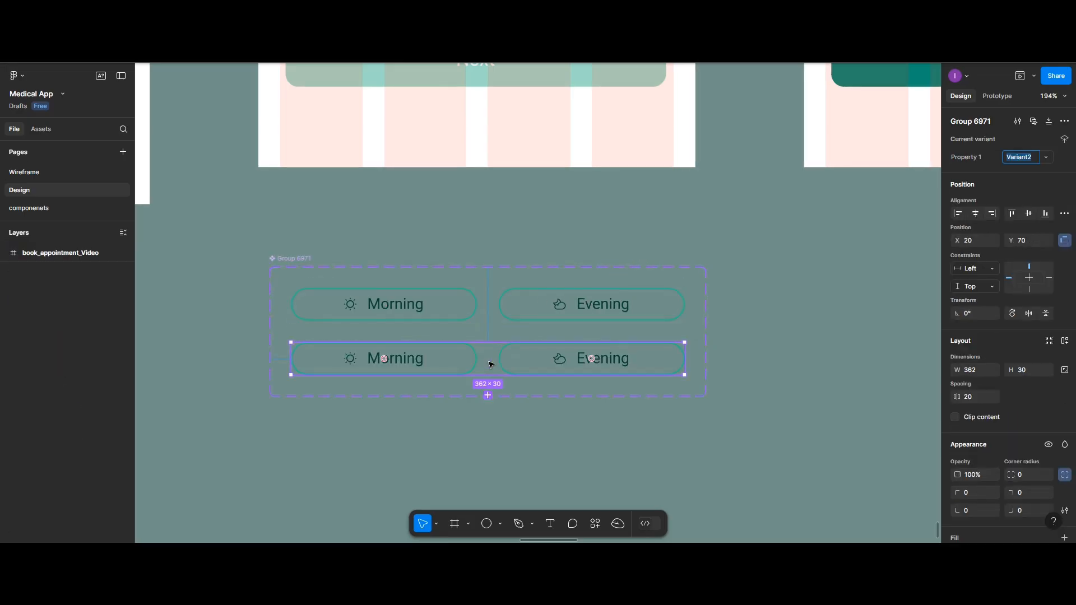
Give the Morning button in the second variant a fill using the Active library colour
{"action": "double_click", "coordinate": [443, 359]}
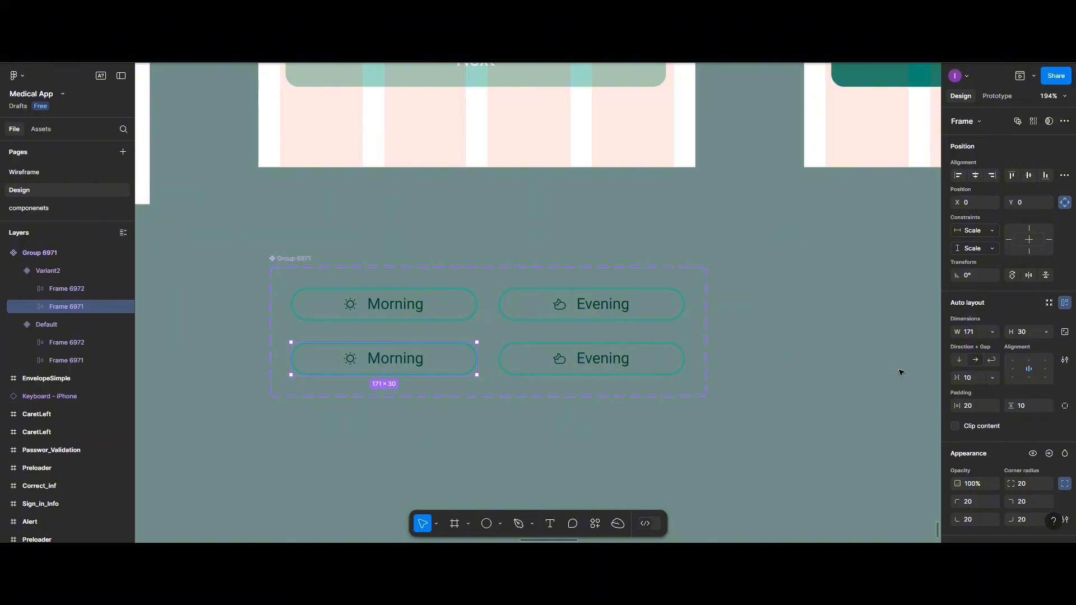
{"action": "scroll", "coordinate": [982, 391], "scroll_direction": "down", "scroll_amount": 5}
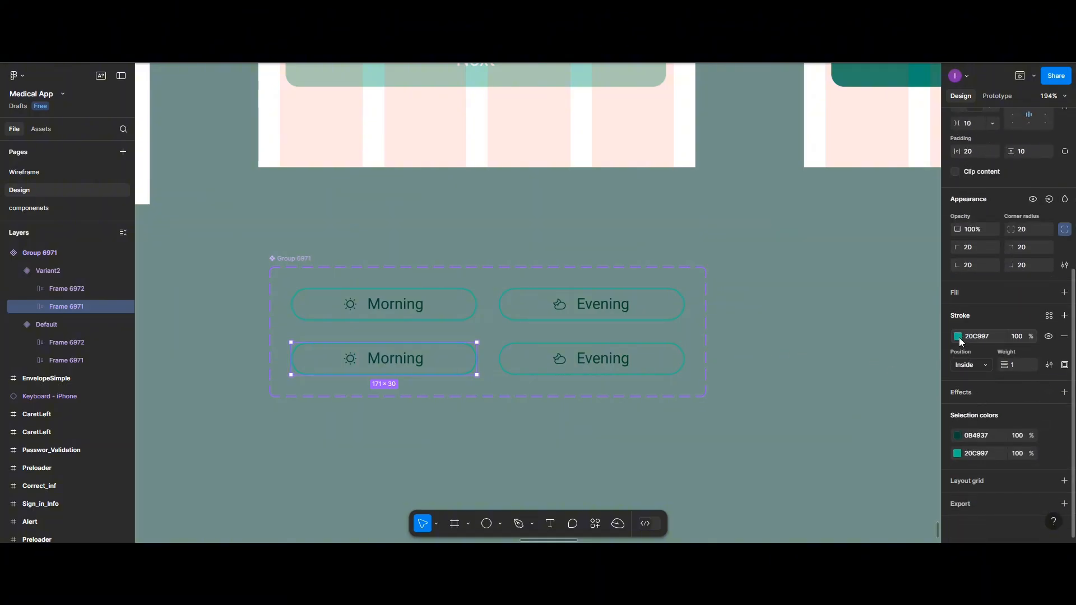
{"action": "left_click", "coordinate": [954, 294]}
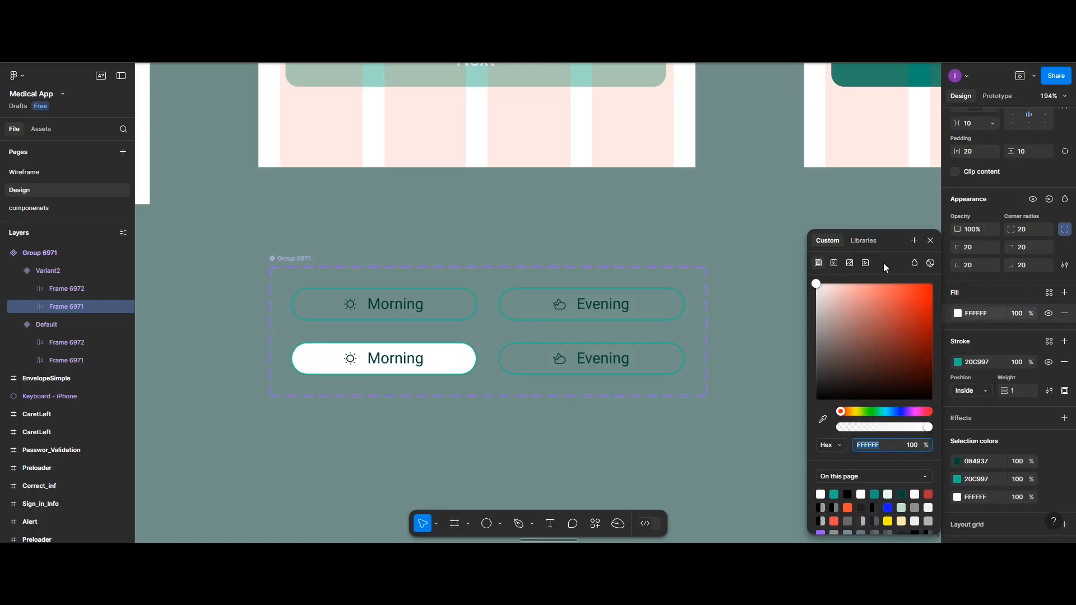
{"action": "left_click", "coordinate": [863, 241]}
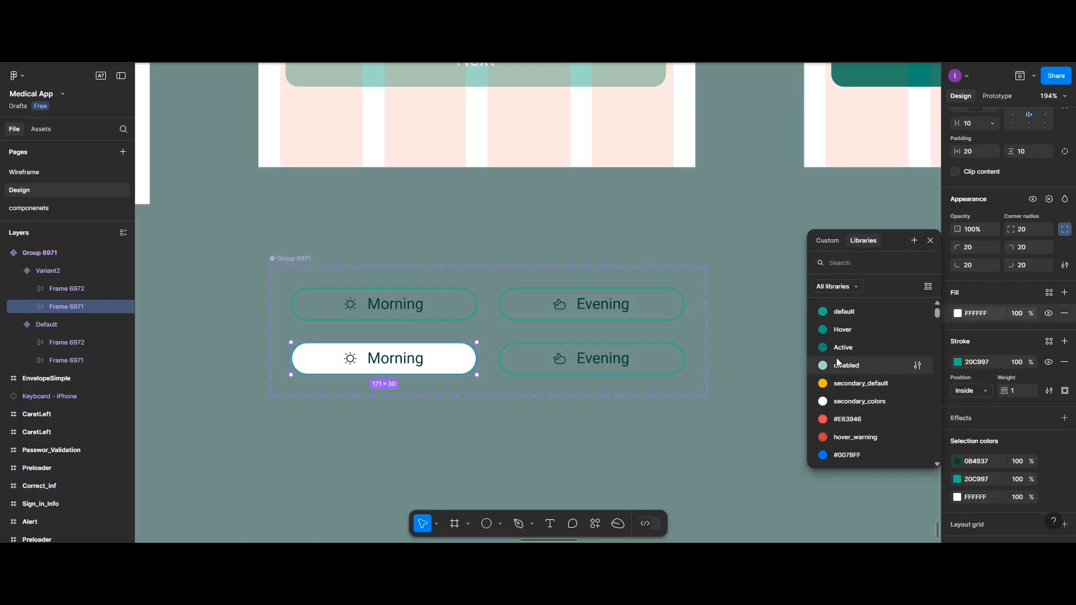
{"action": "left_click", "coordinate": [836, 348]}
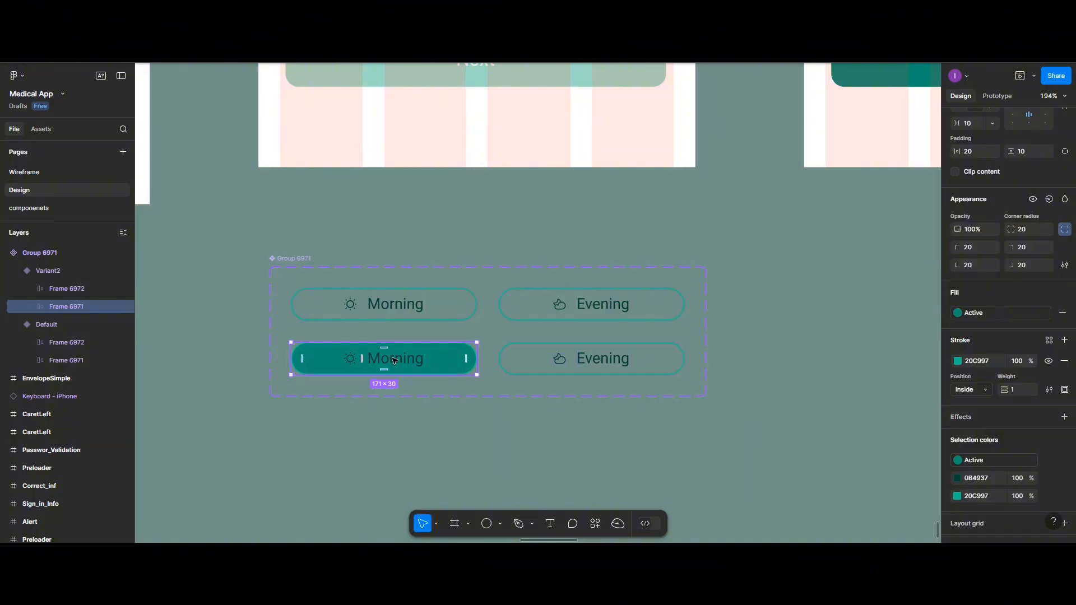
Set the fill of the Morning label and sun icon in the second variant to white, FFFFFF
{"action": "left_click", "coordinate": [417, 362]}
{"action": "scroll", "coordinate": [960, 385], "scroll_direction": "up", "scroll_amount": 3}
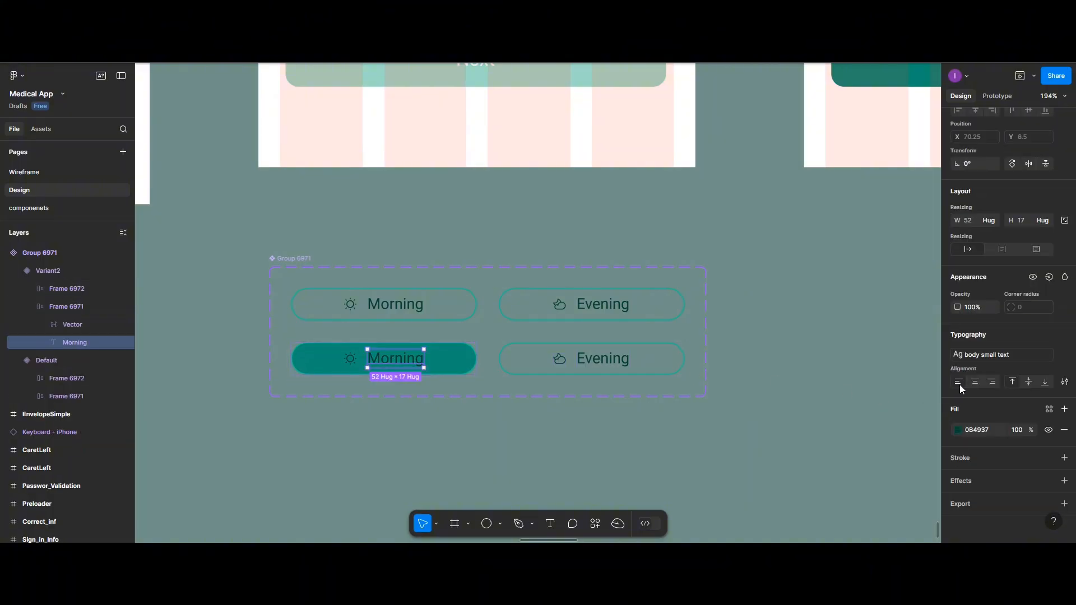
{"action": "left_click", "coordinate": [957, 430]}
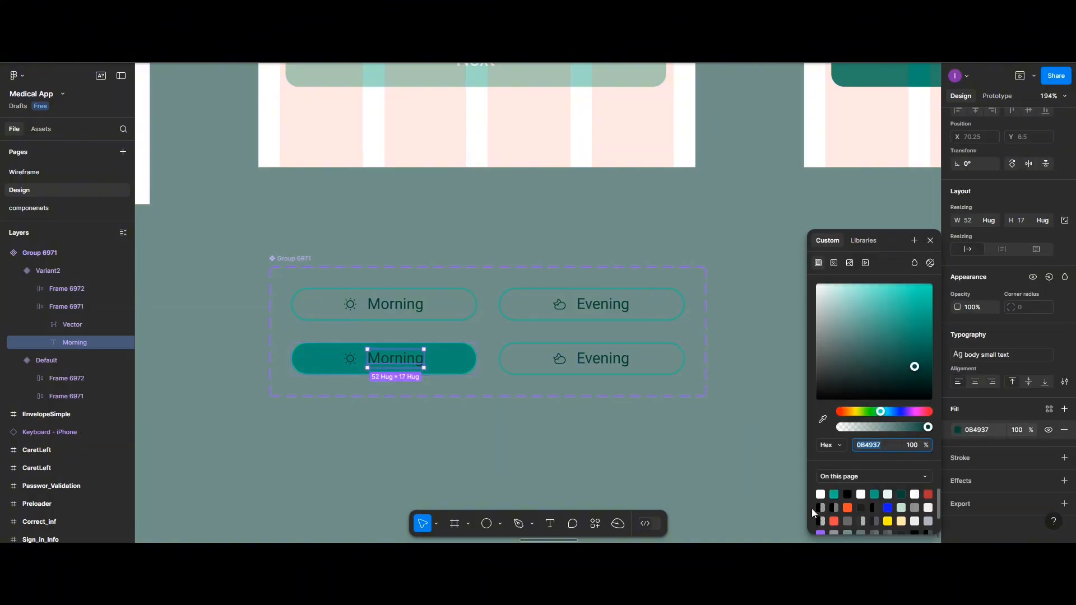
{"action": "left_click", "coordinate": [821, 494]}
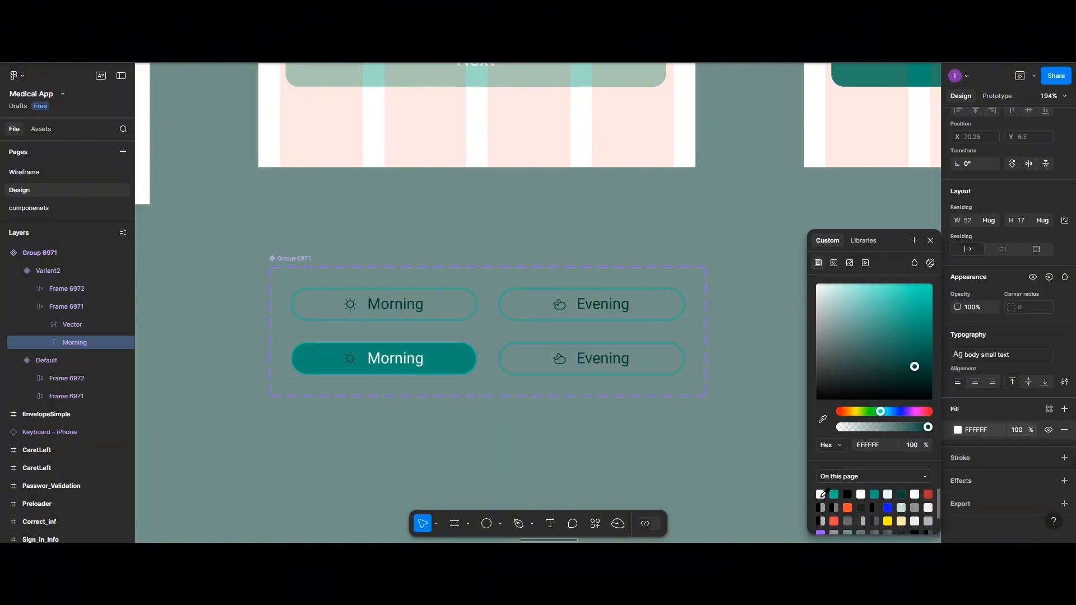
{"action": "left_click", "coordinate": [350, 361]}
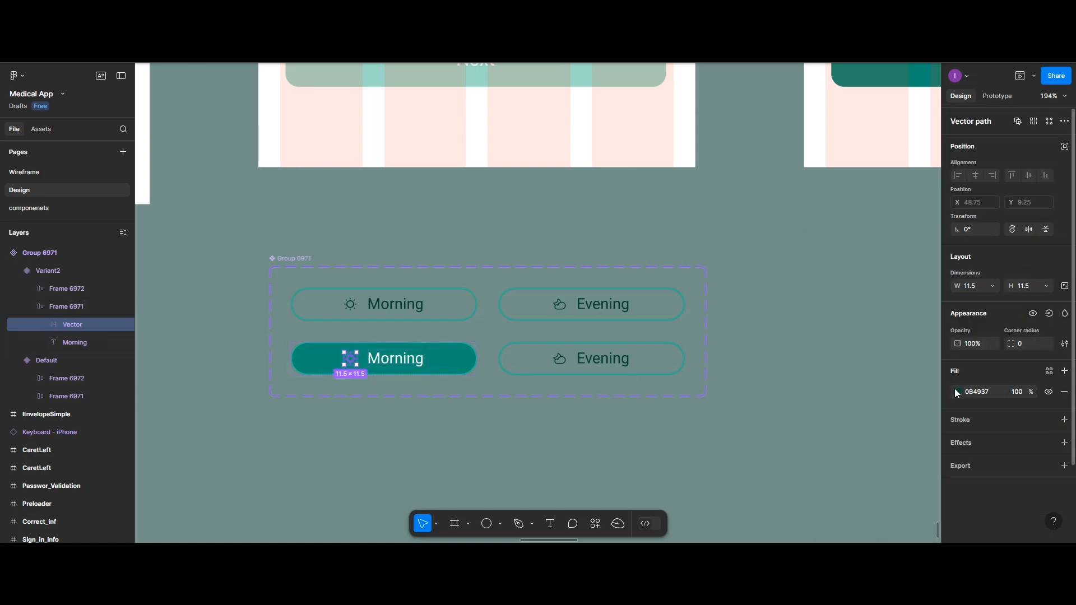
{"action": "left_click", "coordinate": [958, 392]}
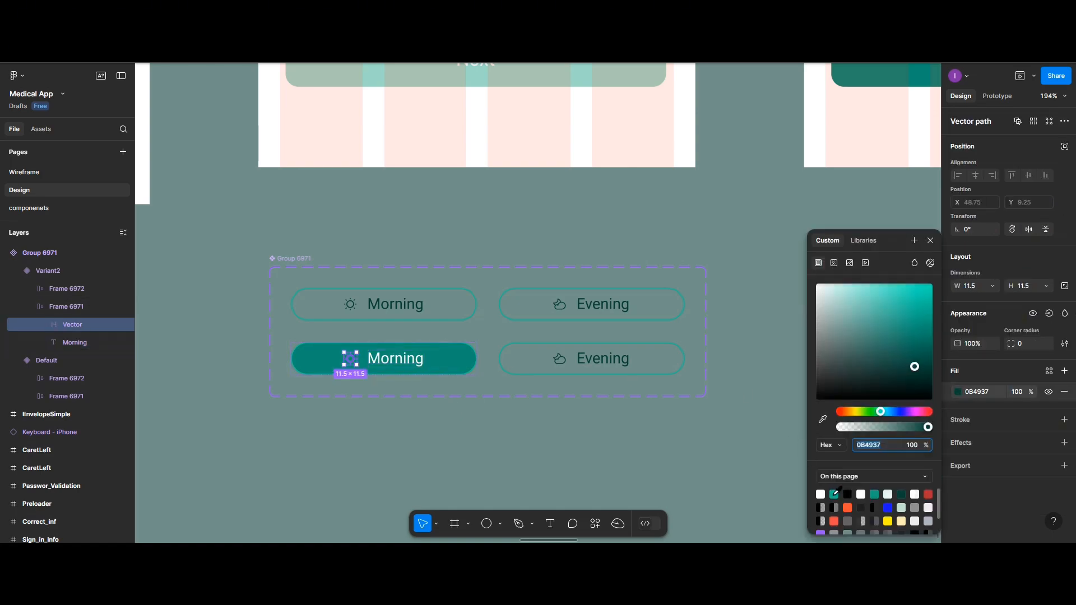
{"action": "left_click", "coordinate": [820, 493]}
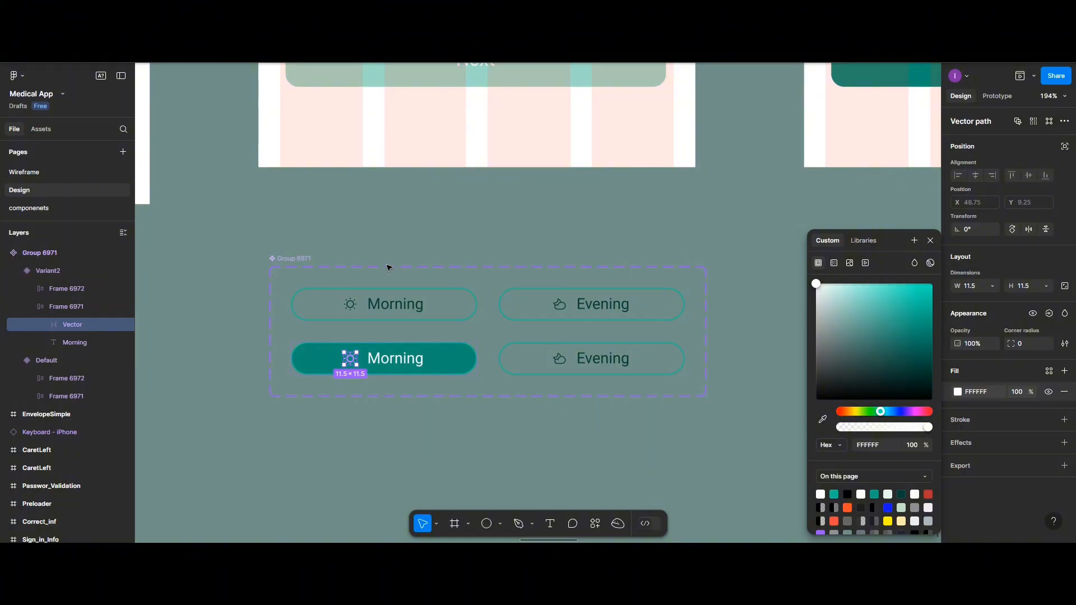
Rename the second variant's Property 1 value to Morning
{"action": "left_click", "coordinate": [307, 258]}
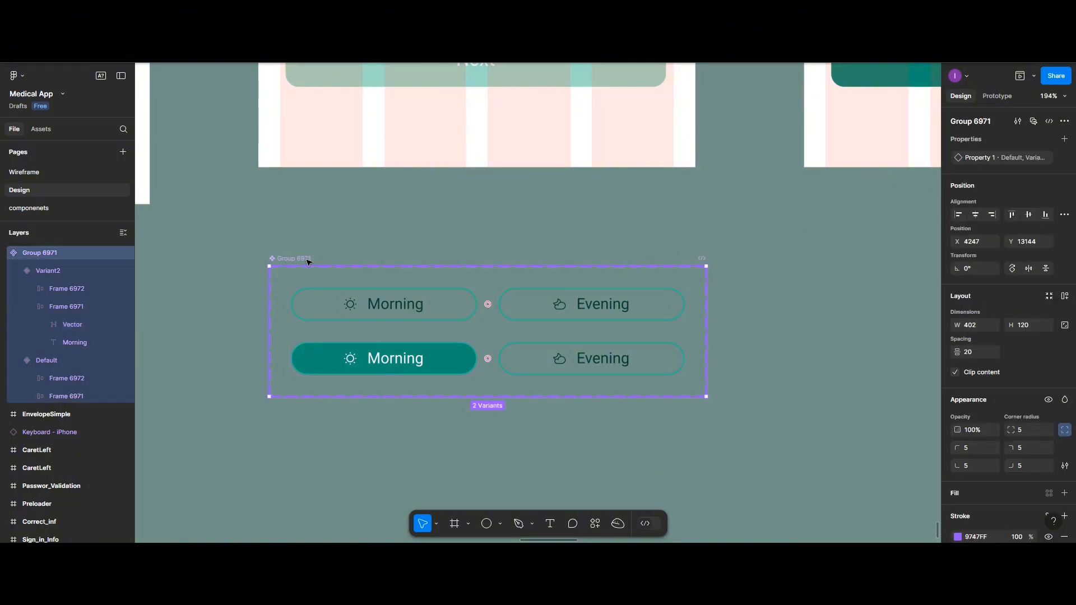
{"action": "double_click", "coordinate": [1011, 156]}
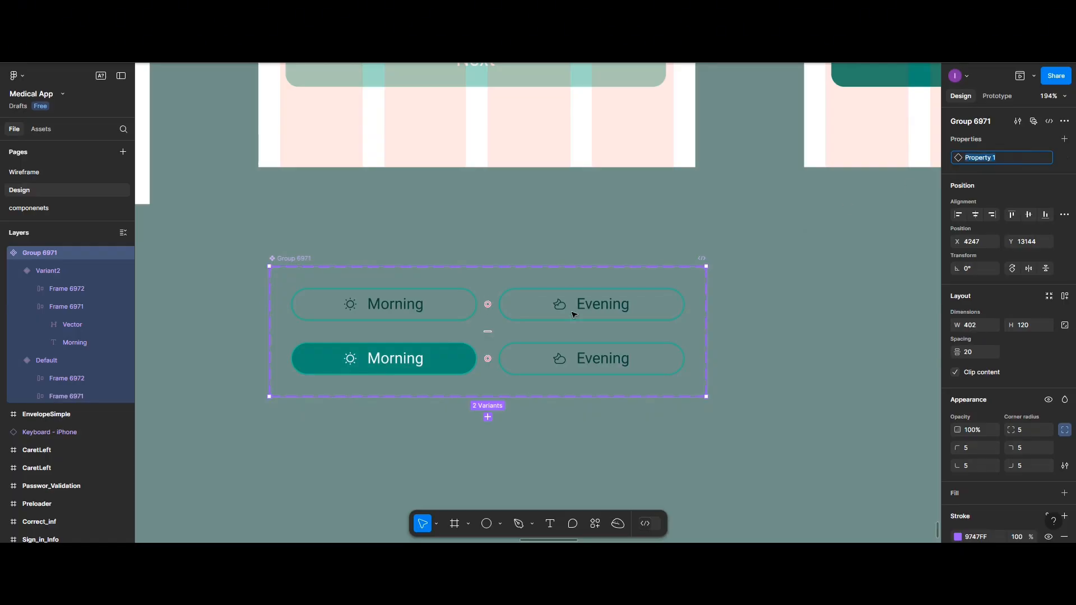
{"action": "left_click", "coordinate": [491, 353]}
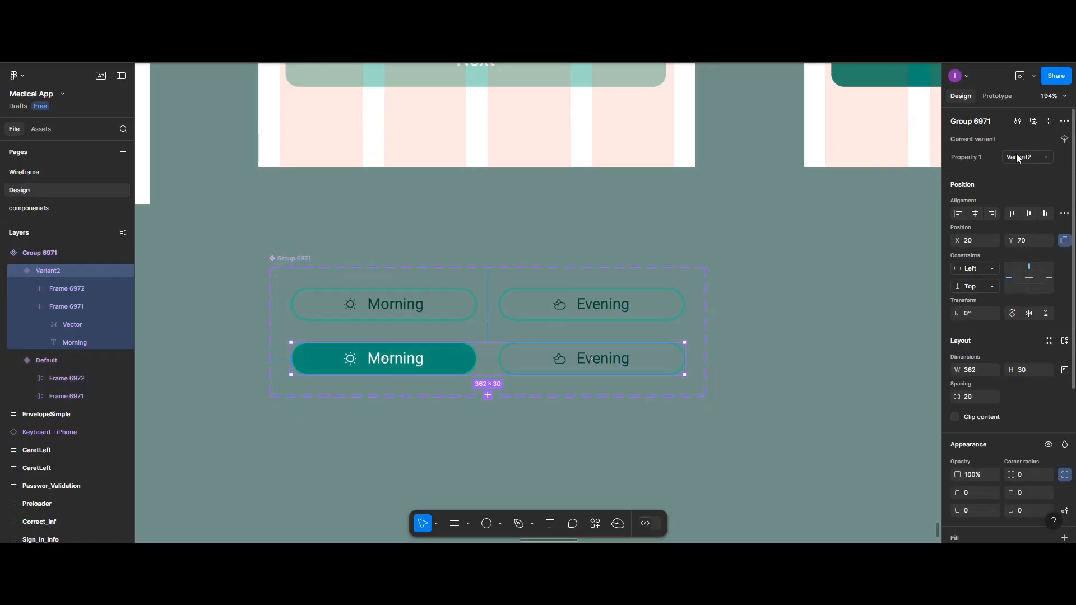
{"action": "left_click", "coordinate": [1019, 158]}
{"action": "type", "text": "Morning"}
{"action": "left_click", "coordinate": [396, 317]}
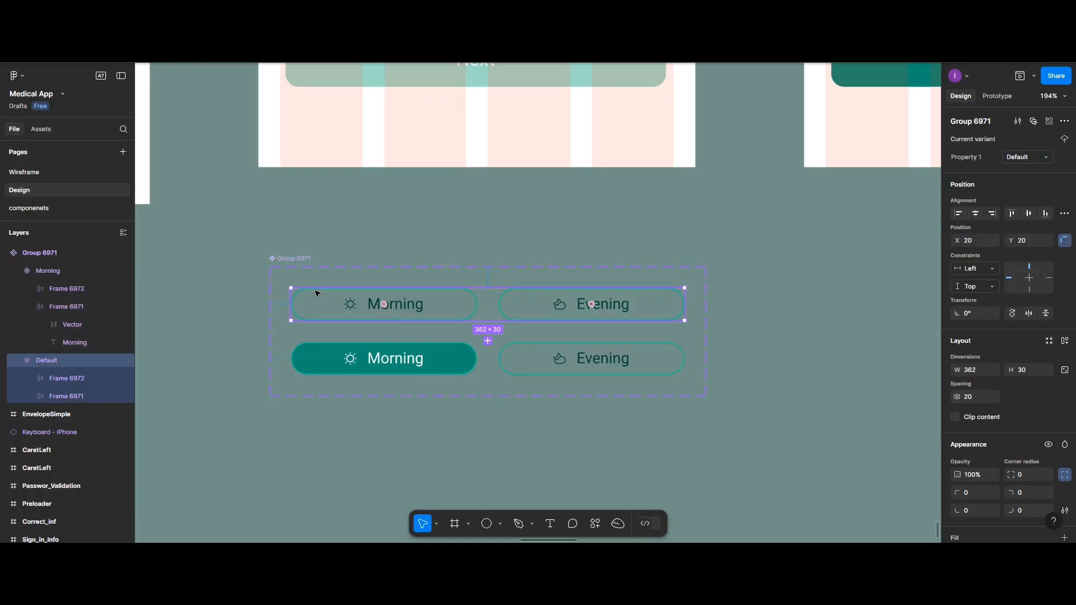
Add a third variant to the button component and fill its Evening button with the Active library colour
{"action": "left_click", "coordinate": [288, 257]}
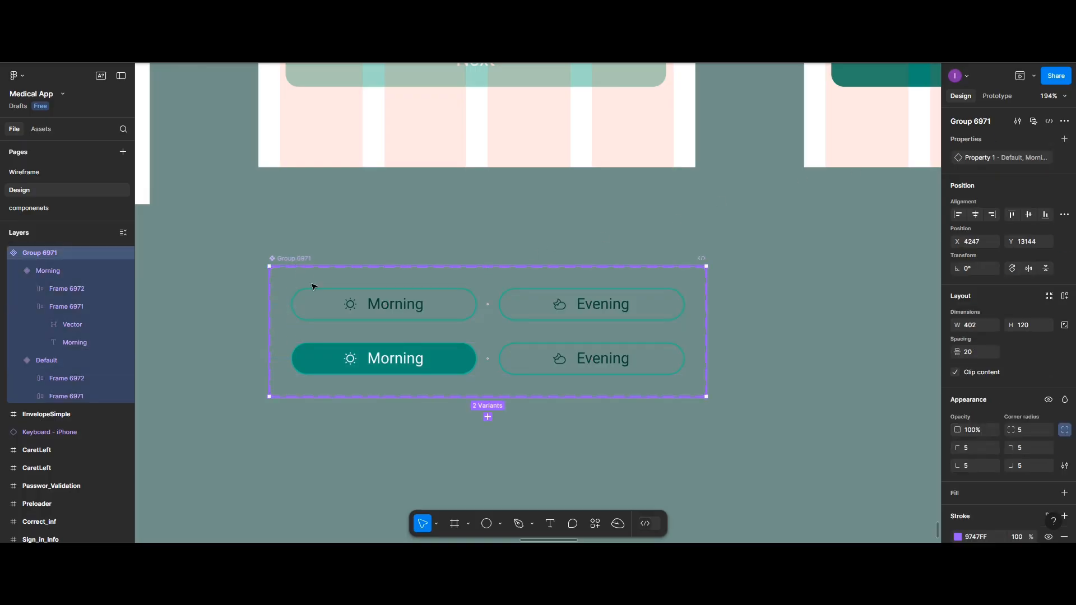
{"action": "left_click", "coordinate": [488, 417]}
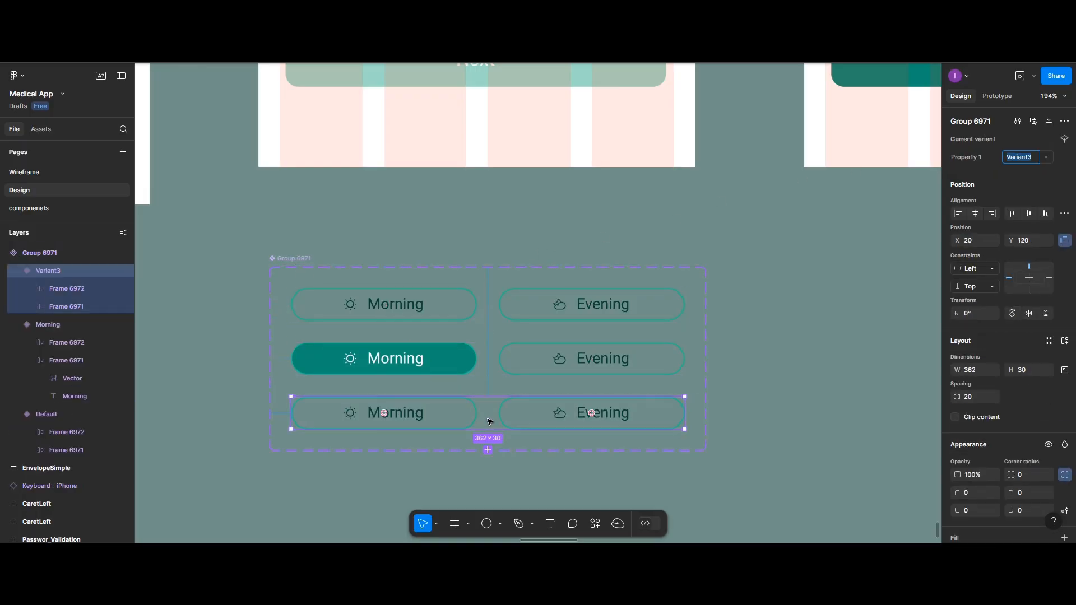
{"action": "left_click", "coordinate": [548, 420]}
{"action": "scroll", "coordinate": [993, 434], "scroll_direction": "down", "scroll_amount": 3}
{"action": "scroll", "coordinate": [994, 436], "scroll_direction": "down", "scroll_amount": 2}
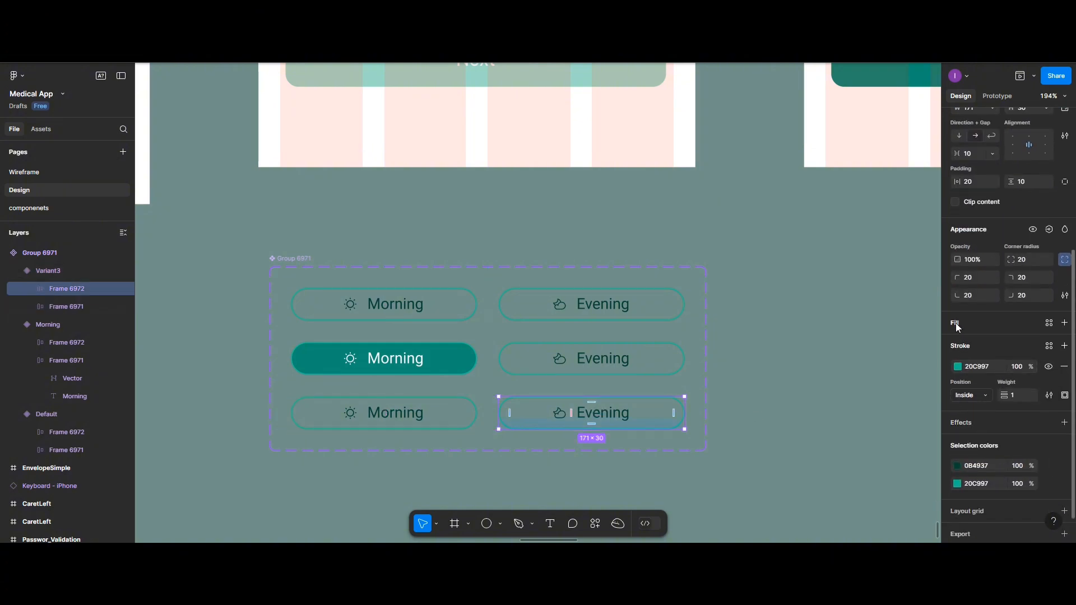
{"action": "left_click", "coordinate": [1064, 323]}
{"action": "left_click", "coordinate": [958, 344]}
{"action": "left_click", "coordinate": [863, 241]}
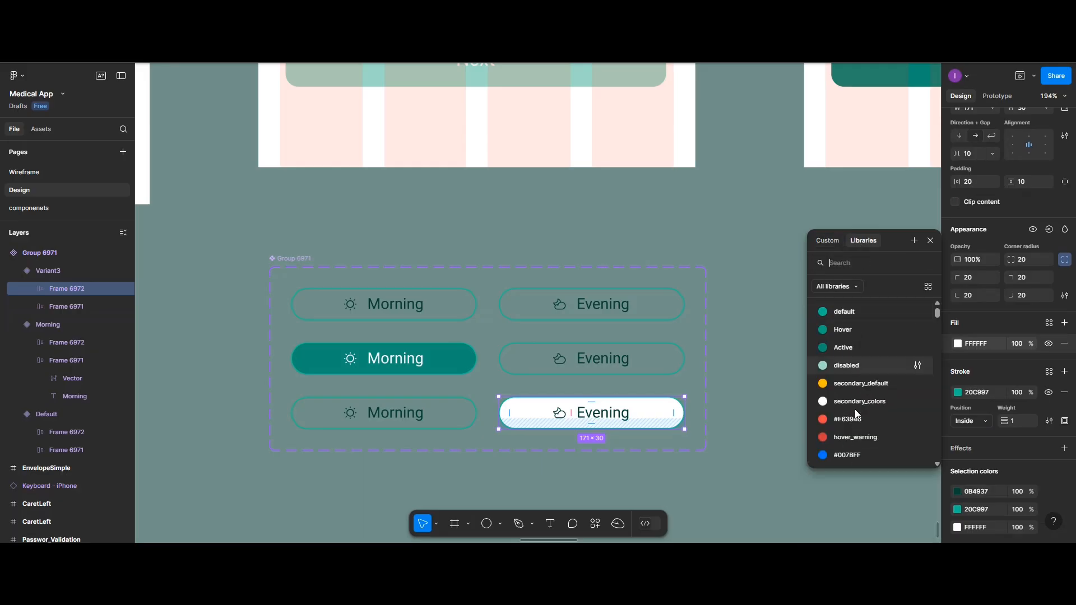
{"action": "left_click", "coordinate": [840, 348]}
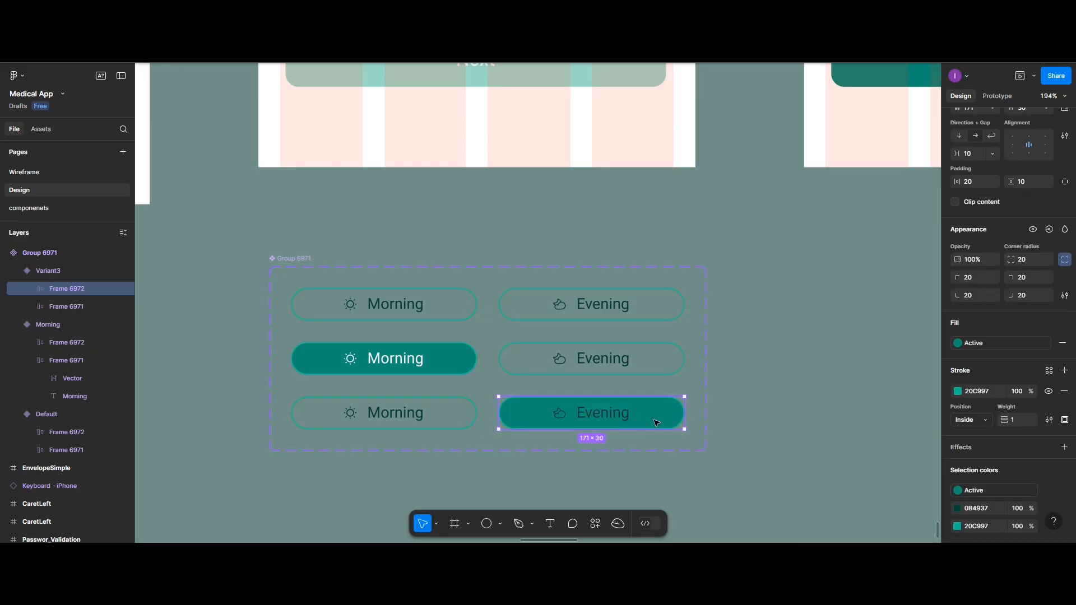
Recolour the third variant's Evening label and icon to FFFFFF, and remove the strokes from the filled Evening and Morning buttons
{"action": "scroll", "coordinate": [923, 458], "scroll_direction": "down", "scroll_amount": 1}
{"action": "left_click", "coordinate": [958, 508]}
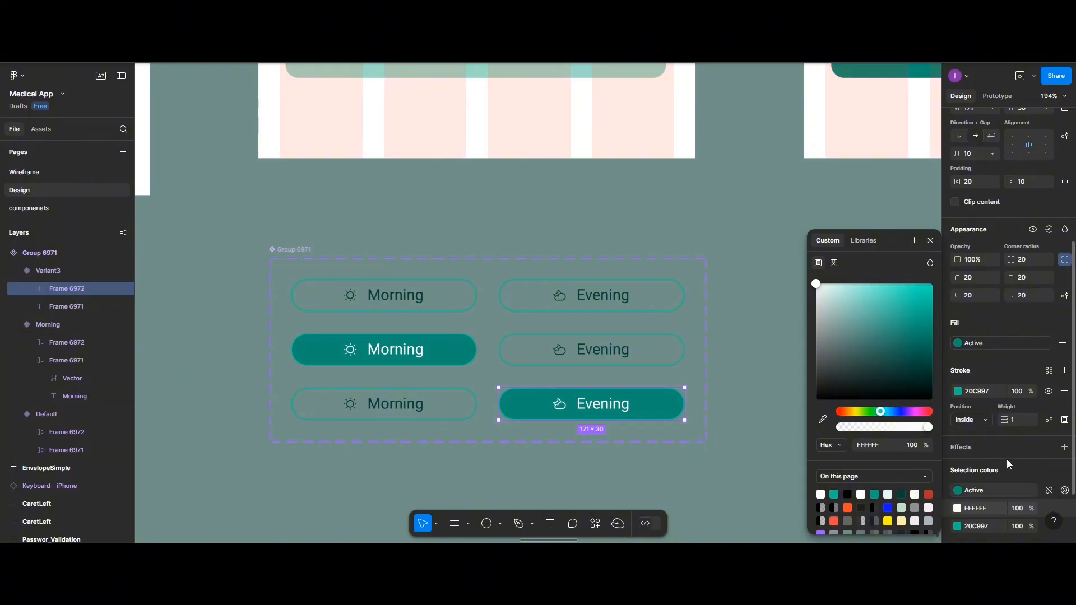
{"action": "left_click", "coordinate": [1064, 391]}
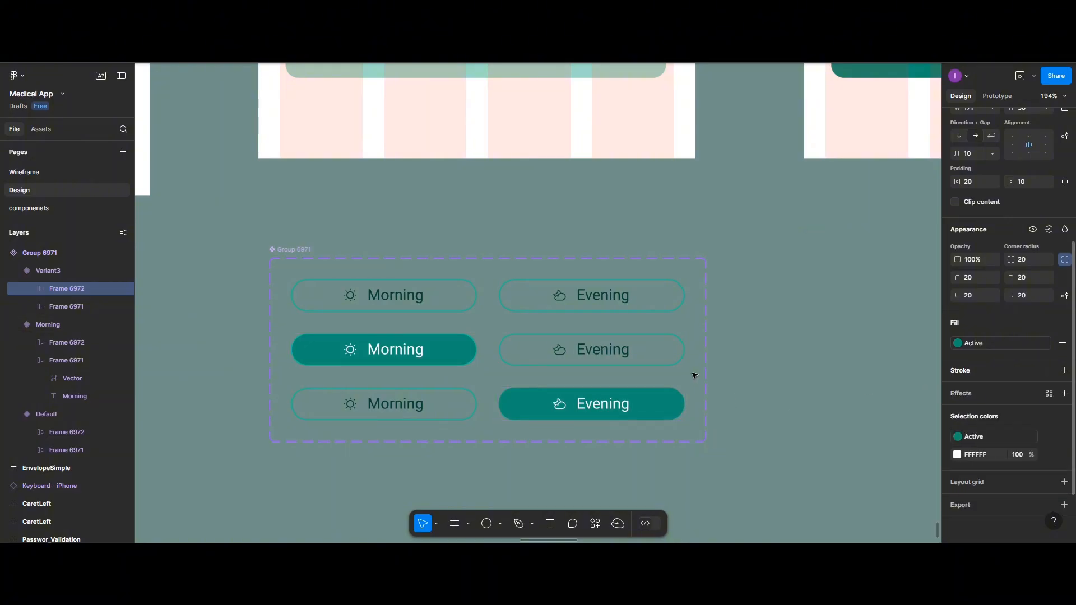
{"action": "left_click", "coordinate": [440, 354]}
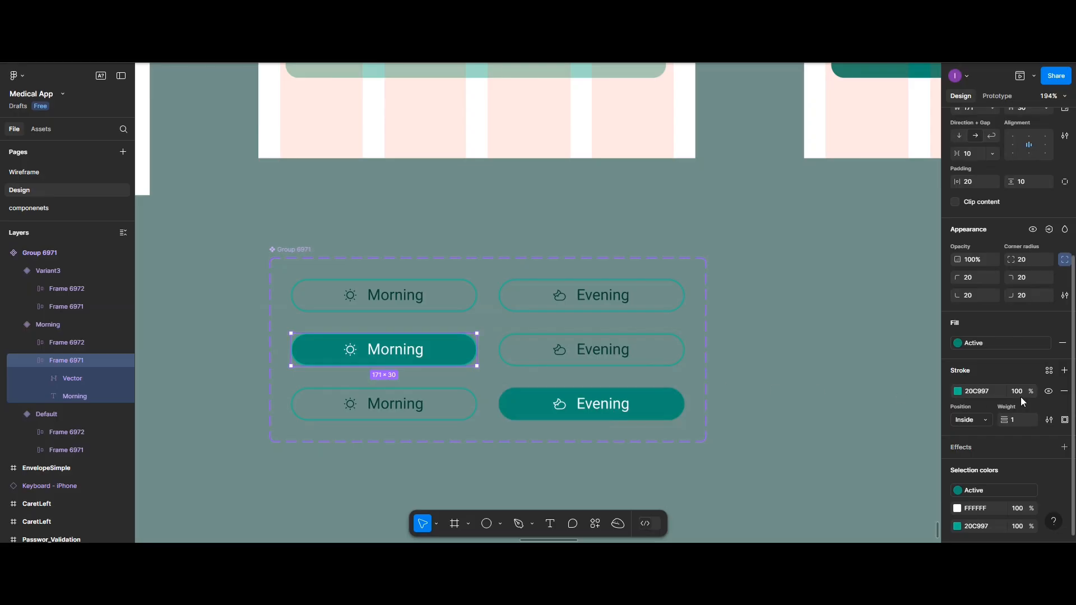
{"action": "left_click", "coordinate": [1065, 391]}
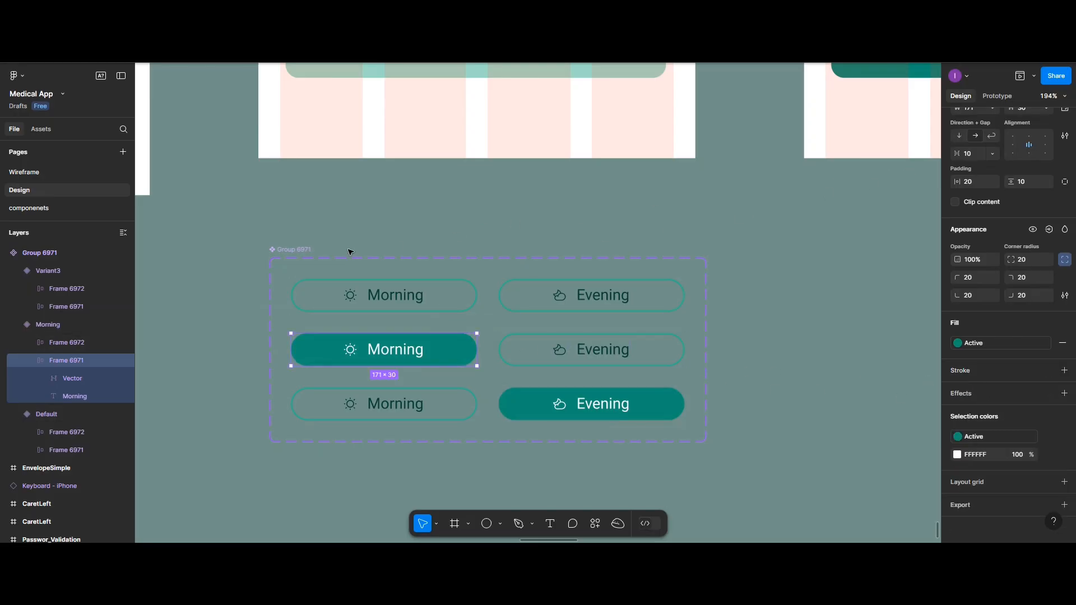
Replace the Default variant's Morning button interaction with one to the Morning variant: On tap, Change to, Instant
{"action": "left_click", "coordinate": [998, 98]}
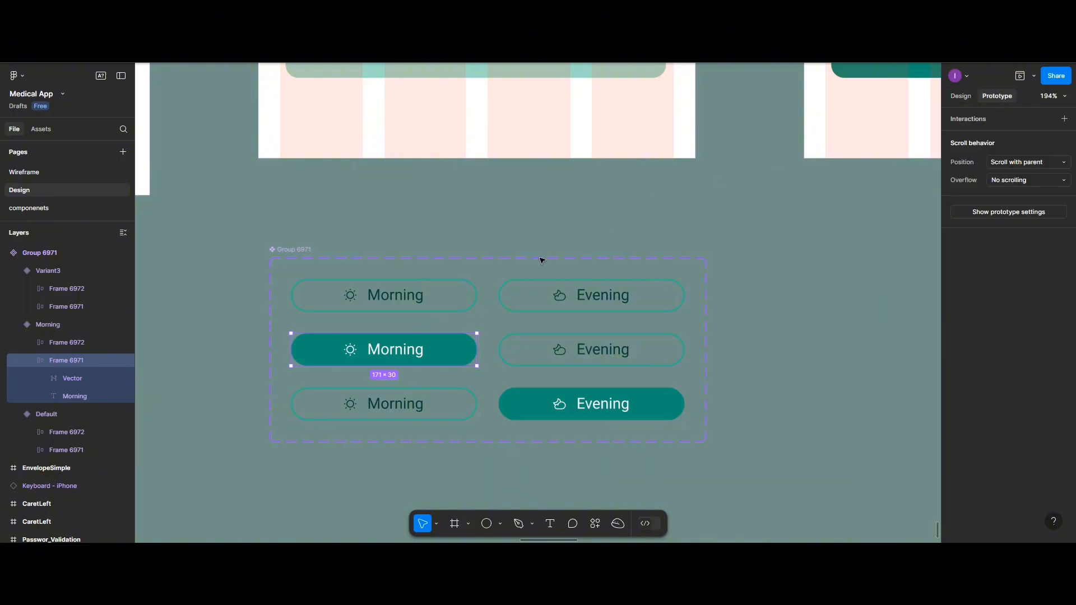
{"action": "left_click", "coordinate": [458, 299]}
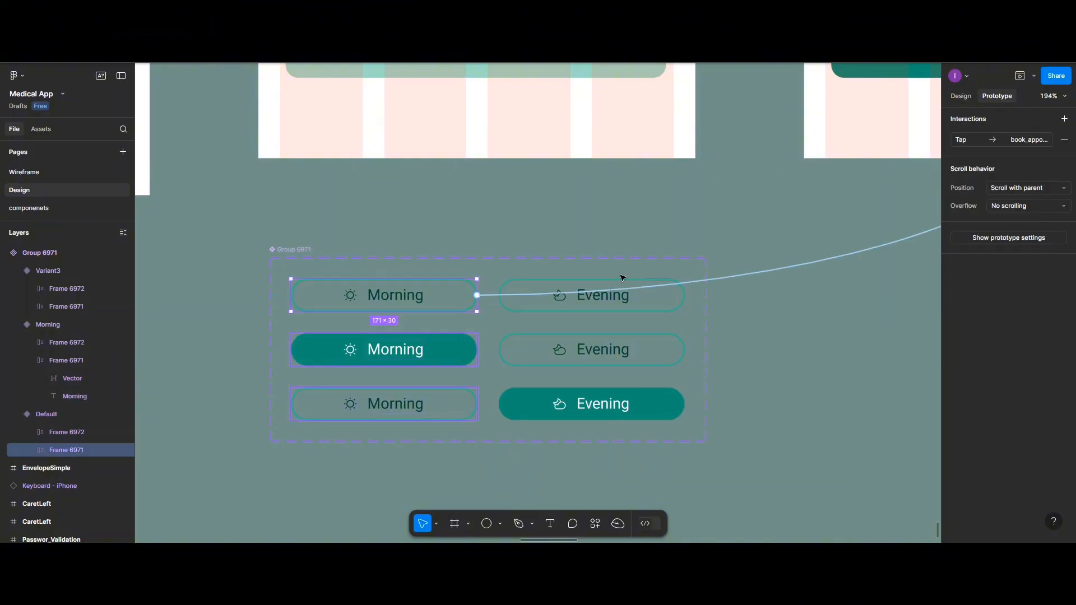
{"action": "left_click", "coordinate": [1063, 139]}
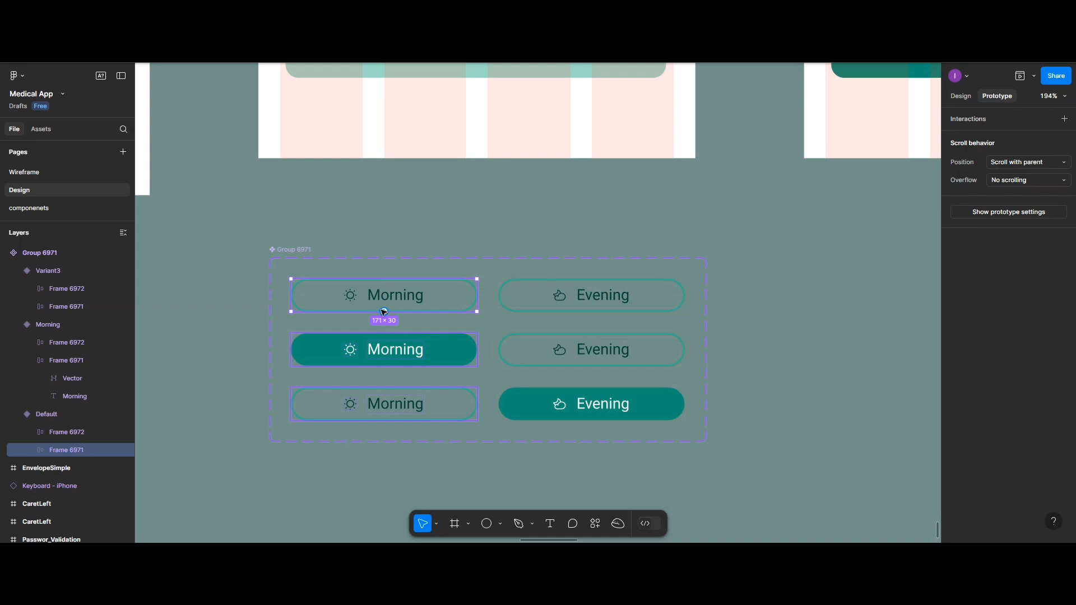
{"action": "left_click_drag", "start_coordinate": [384, 311], "coordinate": [405, 344]}
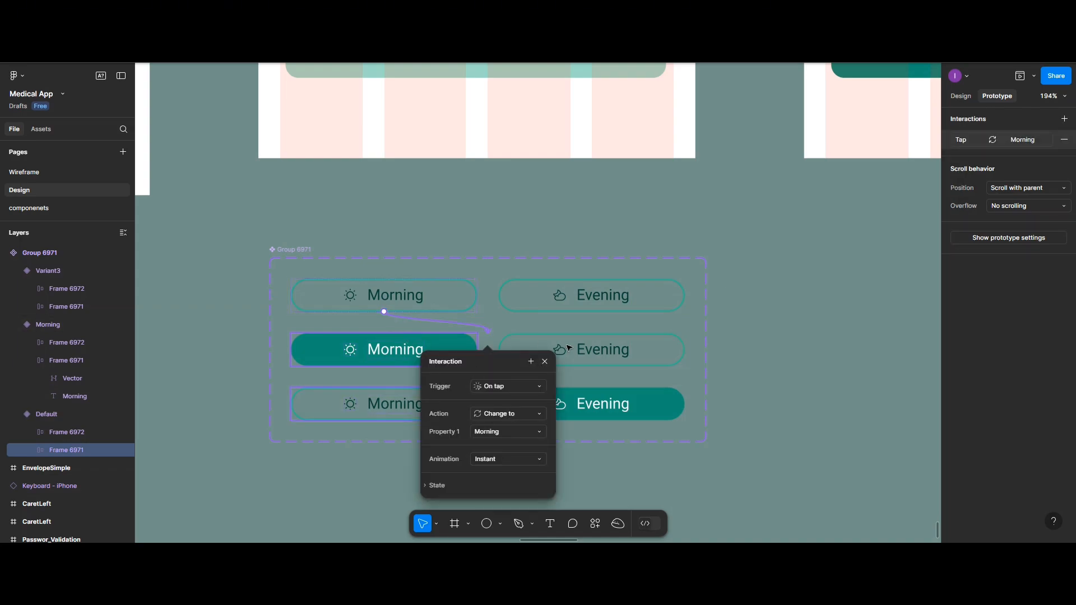
{"action": "left_click", "coordinate": [580, 390]}
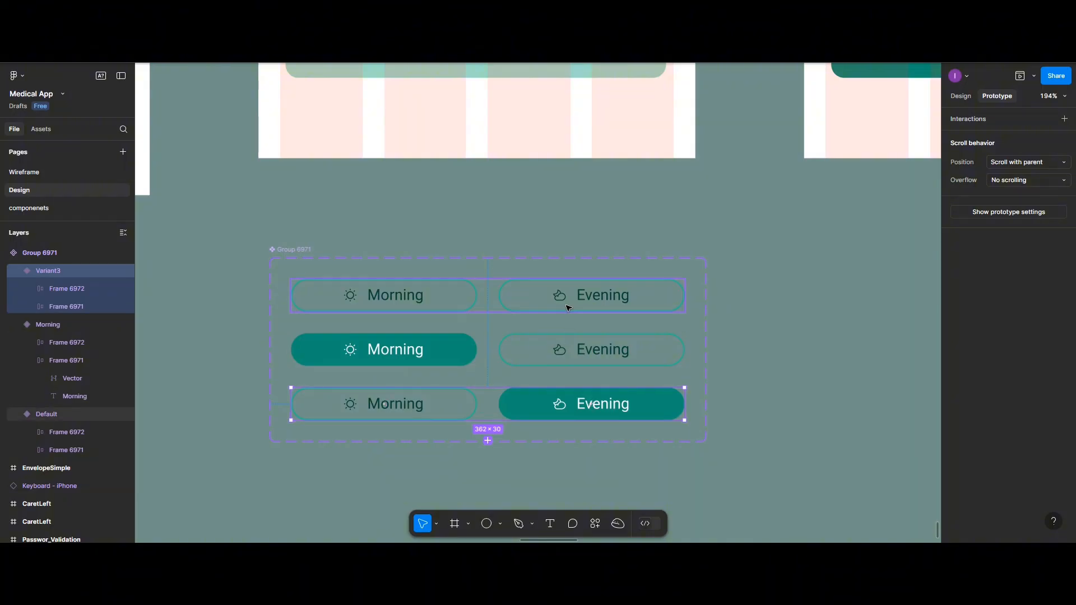
Link the Default variant's Evening button to Variant3 with On tap, Change to, Instant
{"action": "left_click", "coordinate": [582, 309]}
{"action": "left_click", "coordinate": [572, 304]}
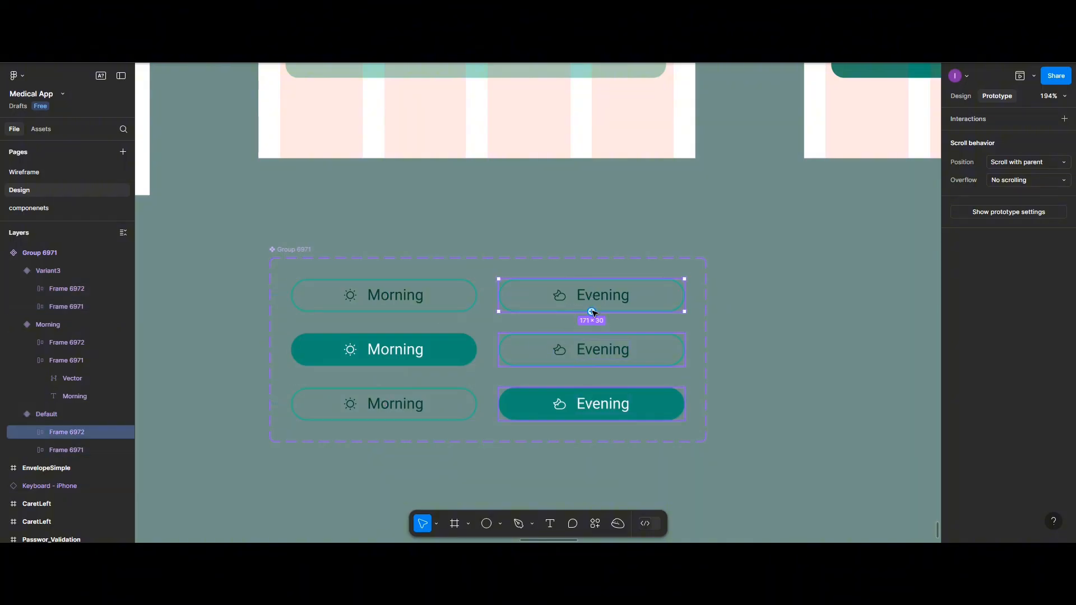
{"action": "left_click_drag", "start_coordinate": [593, 313], "coordinate": [489, 410]}
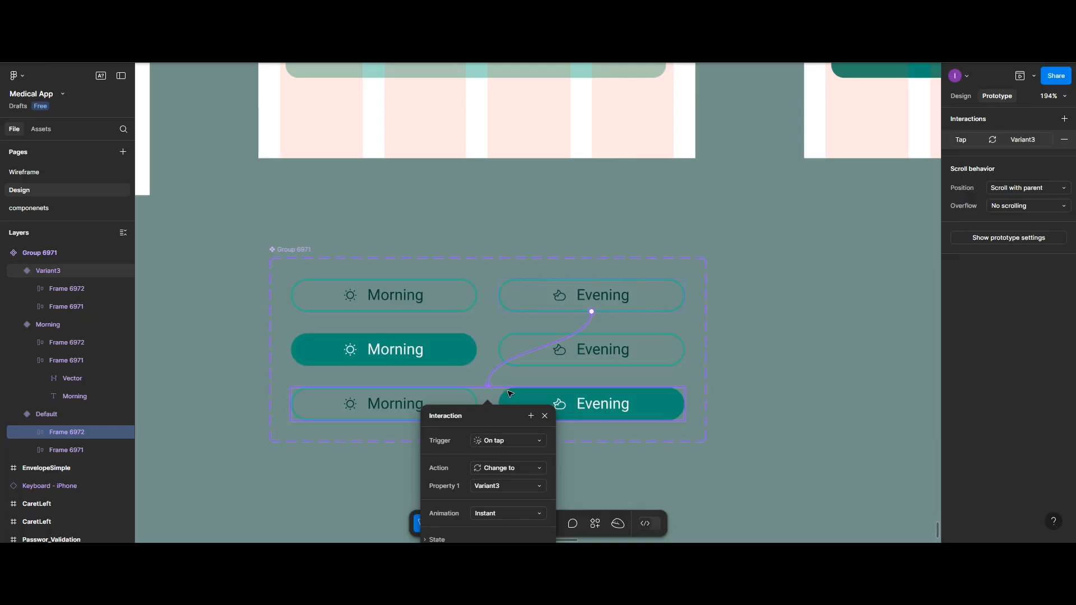
{"action": "left_click", "coordinate": [510, 394]}
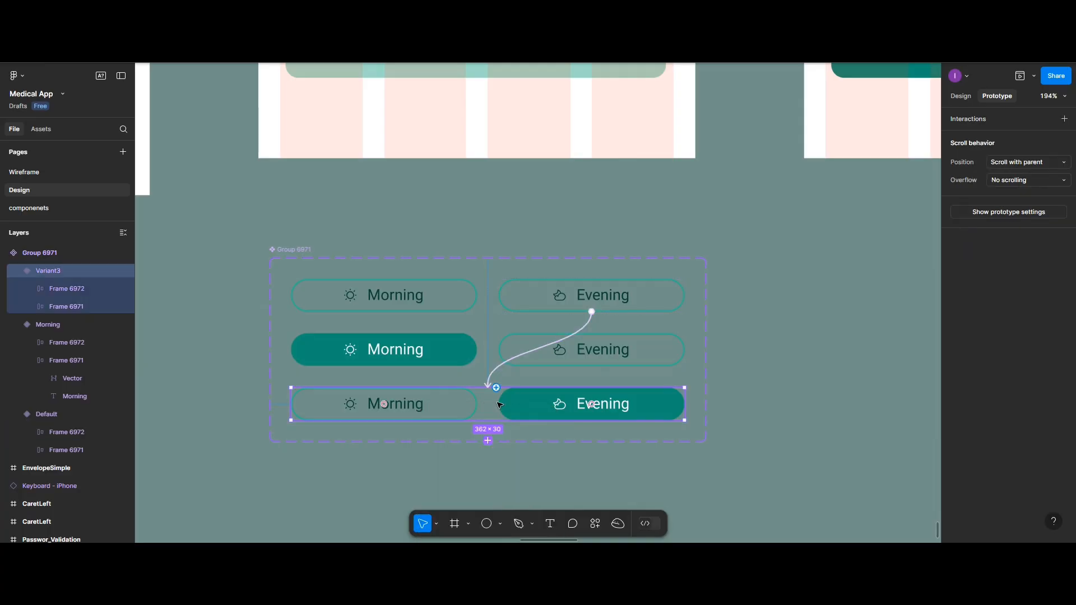
Link Variant3's Morning button to the Morning variant with On tap, Change to, Instant
{"action": "left_click", "coordinate": [434, 406]}
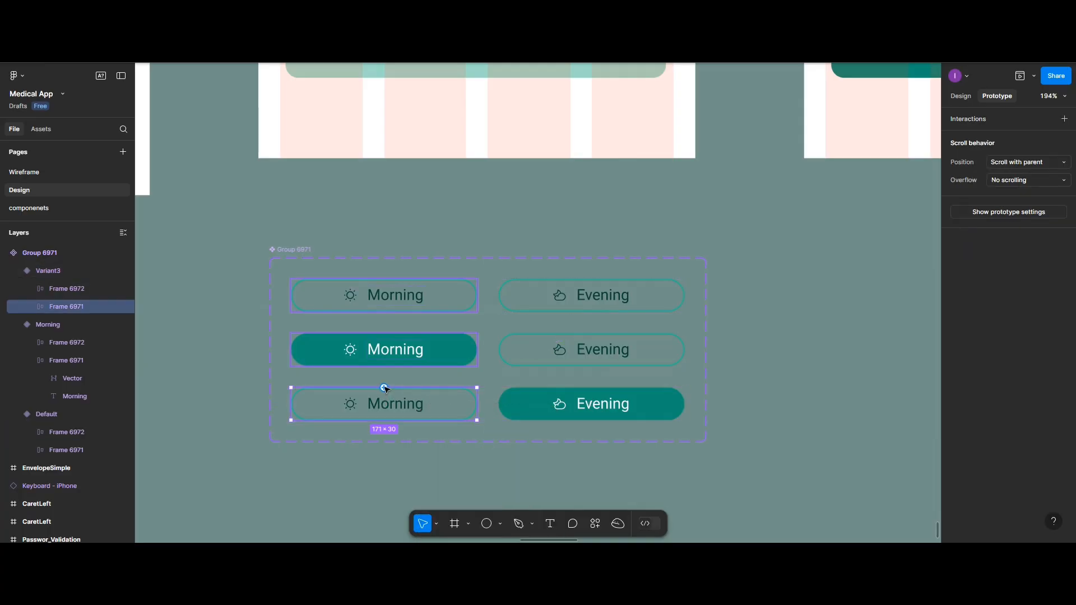
{"action": "left_click_drag", "start_coordinate": [384, 387], "coordinate": [443, 354]}
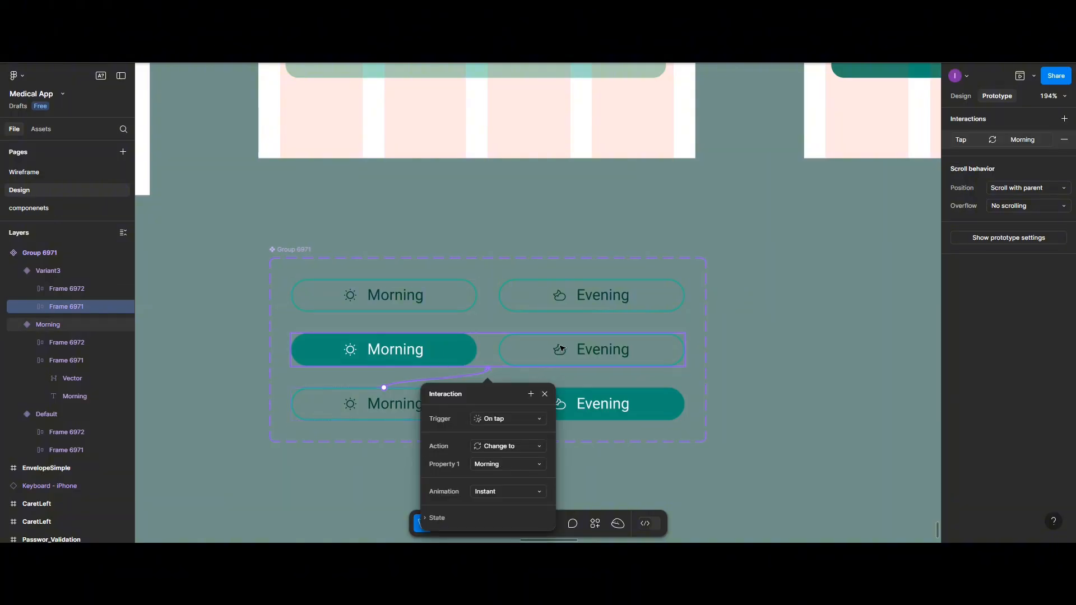
{"action": "left_click", "coordinate": [561, 348]}
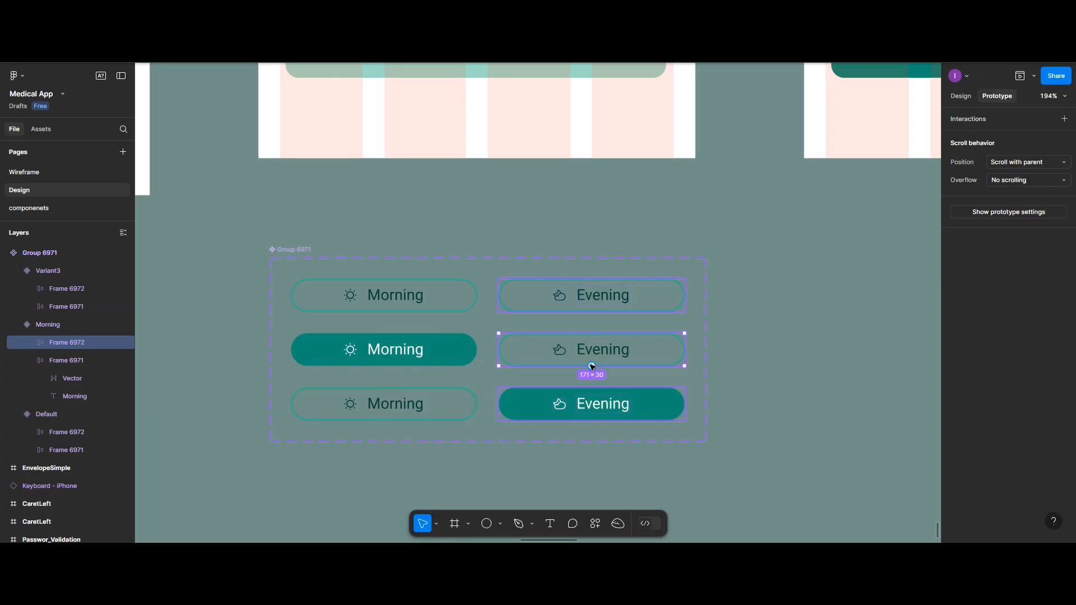
Link the Morning variant's Evening button to Variant3 with On tap, Change to, Instant
{"action": "left_click_drag", "start_coordinate": [592, 366], "coordinate": [579, 399]}
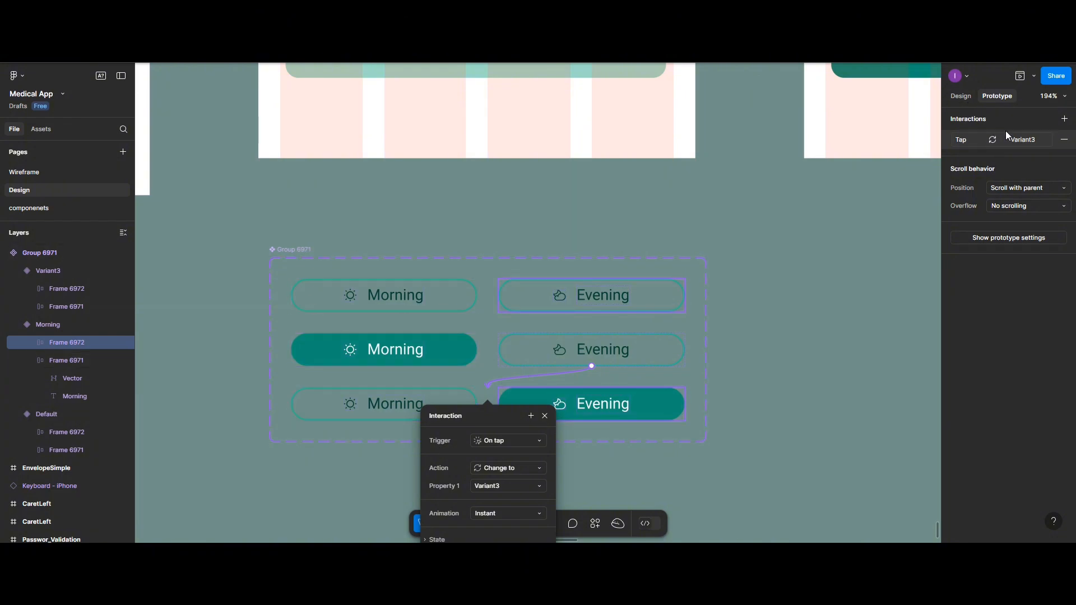
{"action": "left_click", "coordinate": [1023, 141]}
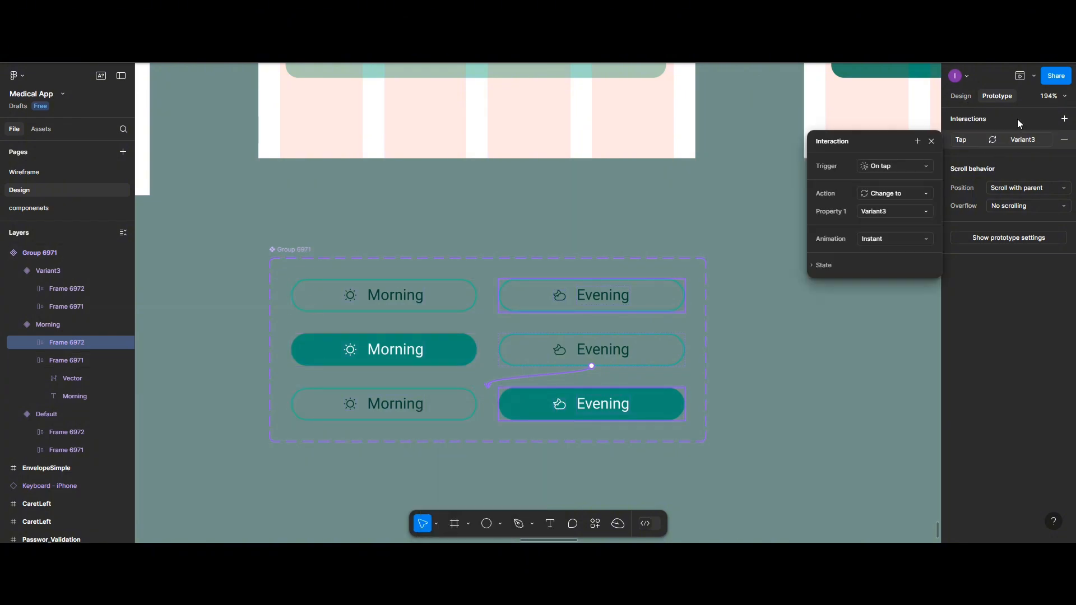
{"action": "left_click", "coordinate": [1021, 122]}
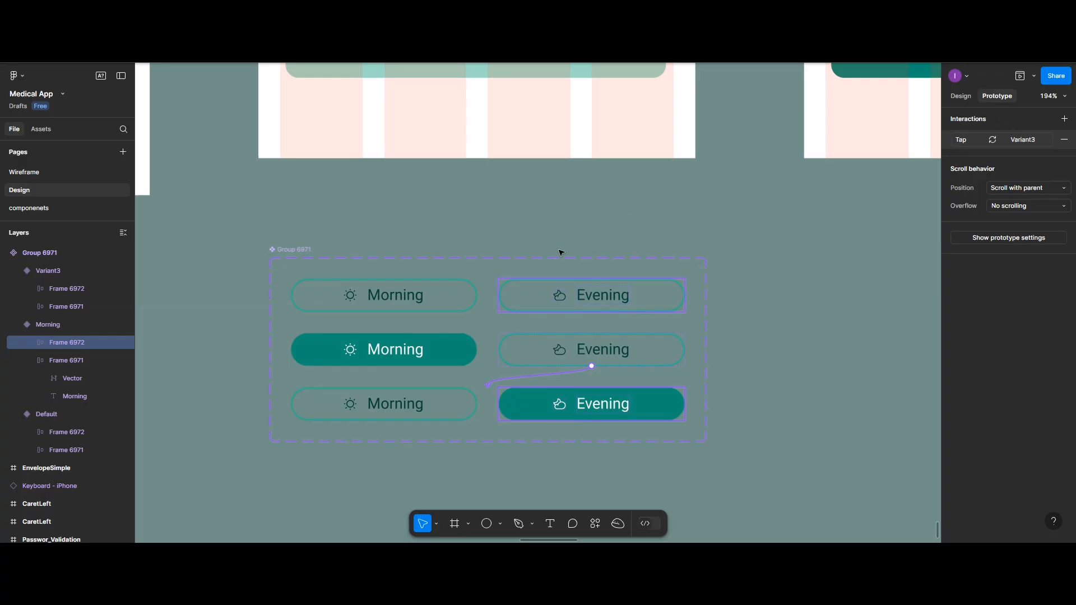
Rename the third variant as Evening and the whole component set as Time_selection
{"action": "left_click", "coordinate": [301, 257]}
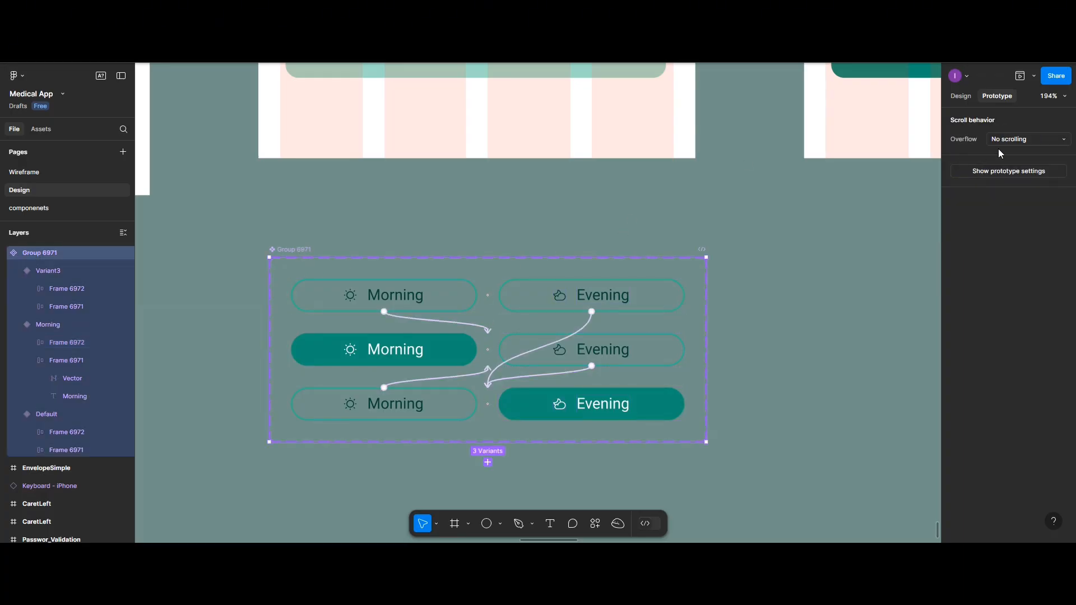
{"action": "left_click", "coordinate": [962, 98]}
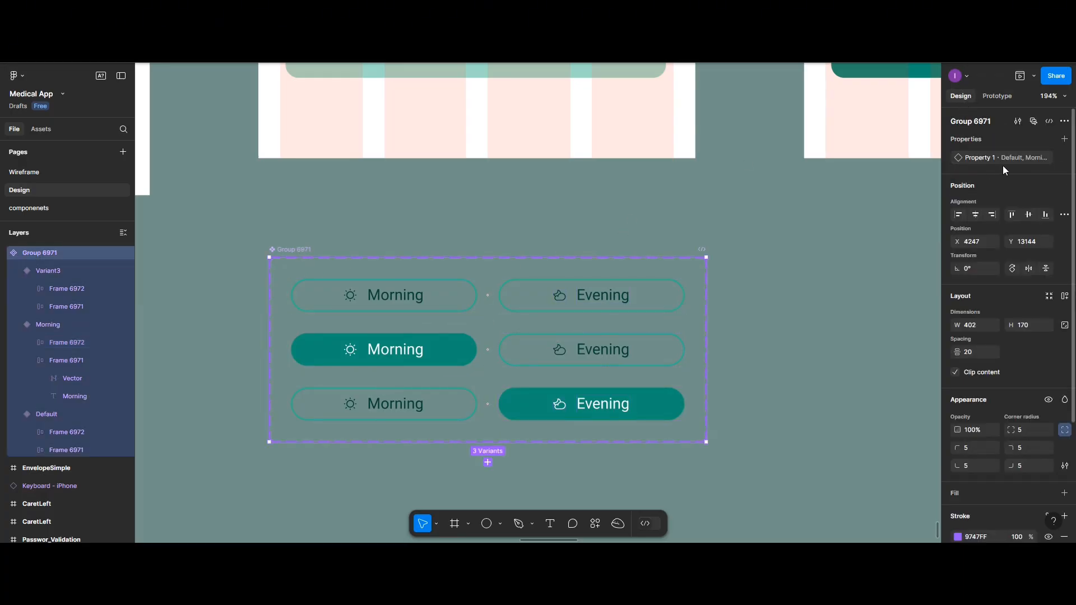
{"action": "double_click", "coordinate": [1008, 160]}
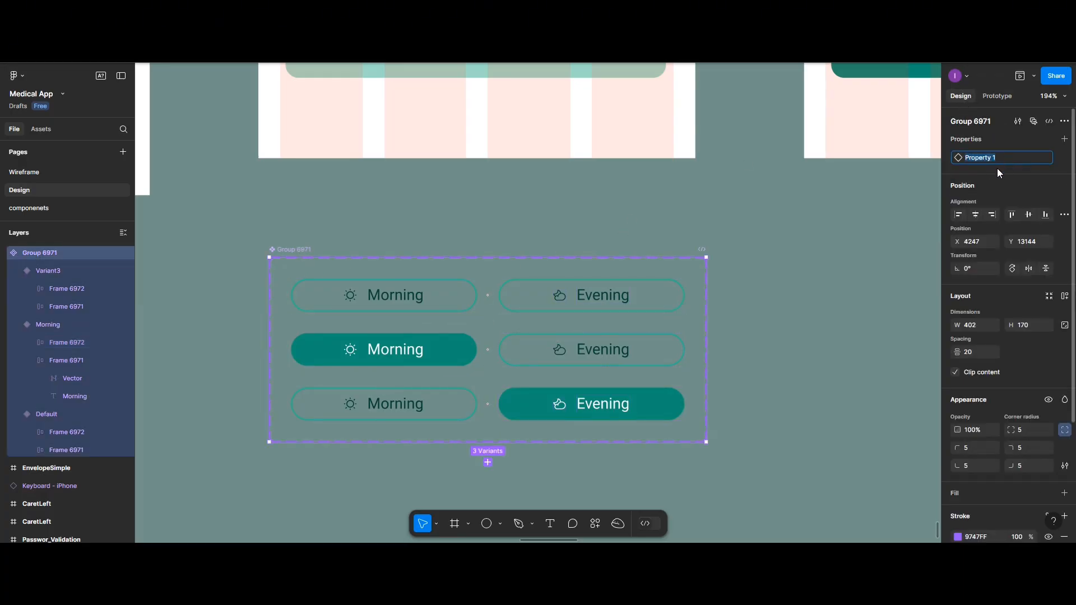
{"action": "left_click", "coordinate": [485, 397]}
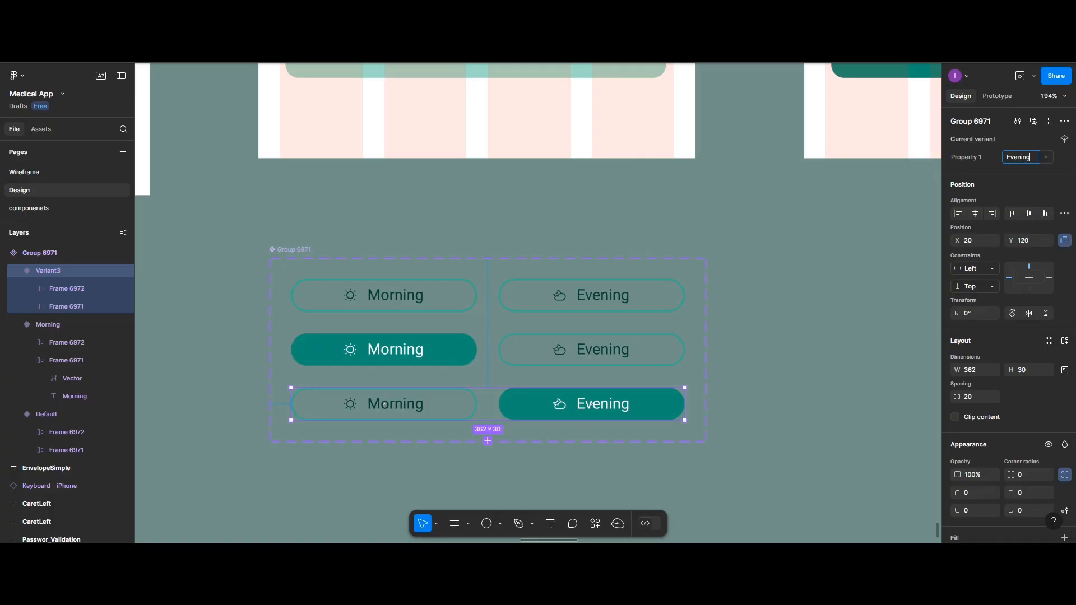
{"action": "double_click", "coordinate": [290, 250]}
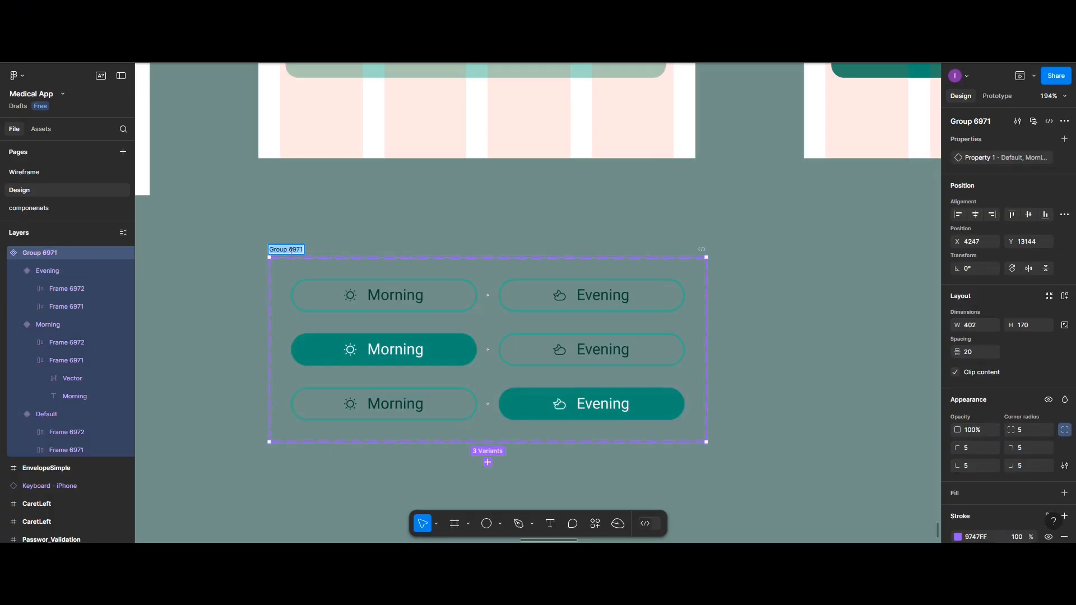
{"action": "type", "text": "Time_selection"}
Place a copy of the book_appointment screen's time-slot group on the empty canvas below the screens
{"action": "scroll", "coordinate": [755, 253], "scroll_direction": "down", "scroll_amount": 5}
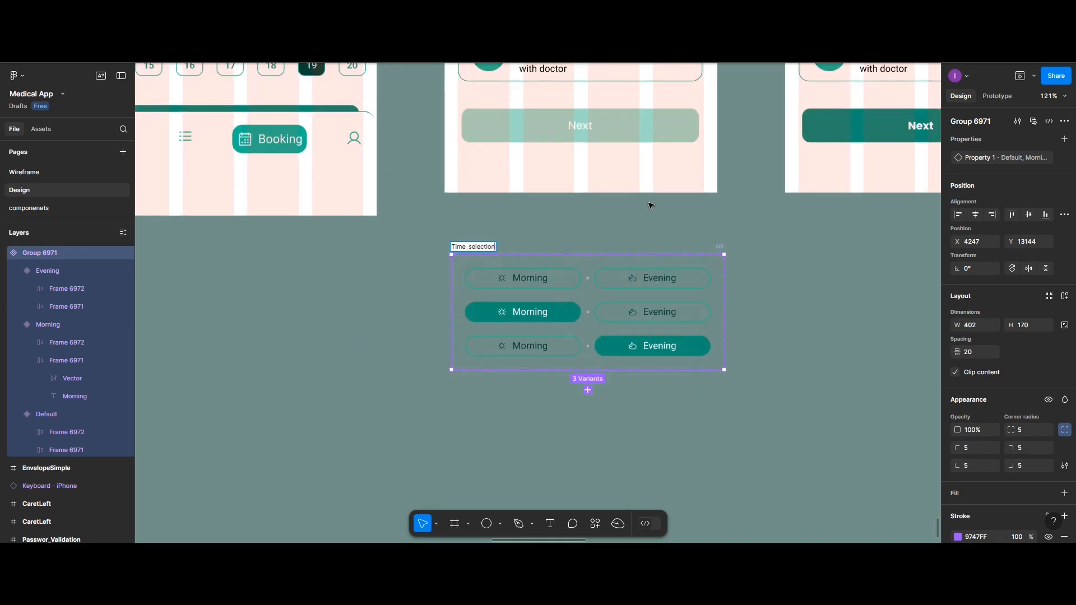
{"action": "scroll", "coordinate": [648, 204], "scroll_direction": "up", "scroll_amount": 5}
{"action": "scroll", "coordinate": [640, 200], "scroll_direction": "up", "scroll_amount": 2}
{"action": "scroll", "coordinate": [639, 199], "scroll_direction": "down", "scroll_amount": 3}
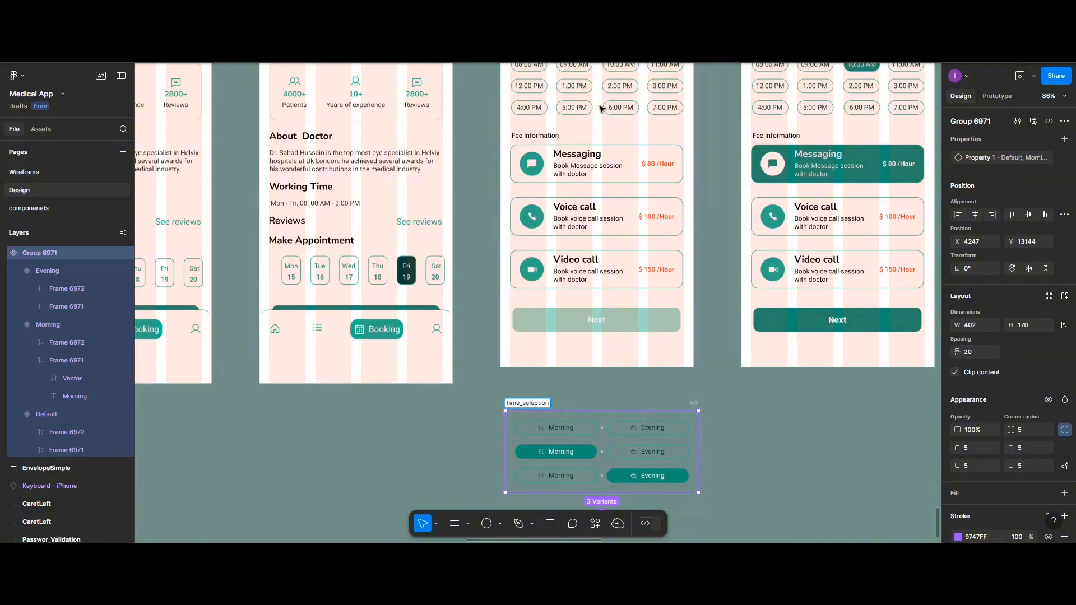
{"action": "scroll", "coordinate": [601, 109], "scroll_direction": "down", "scroll_amount": 3}
{"action": "scroll", "coordinate": [600, 133], "scroll_direction": "up", "scroll_amount": 1}
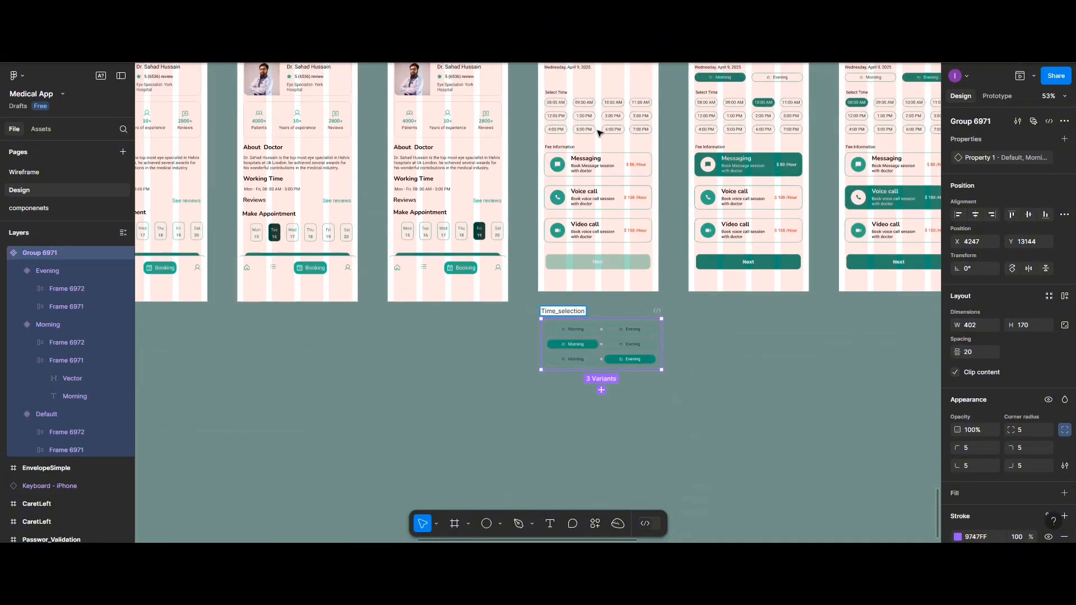
{"action": "left_click", "coordinate": [593, 122]}
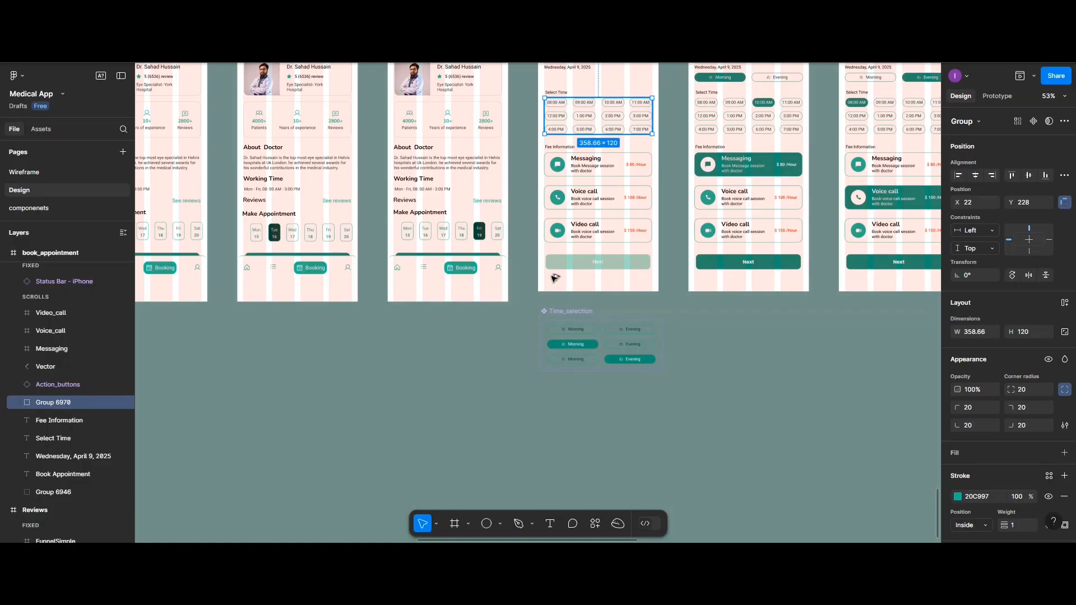
{"action": "left_click_drag", "start_coordinate": [593, 123], "coordinate": [495, 436]}
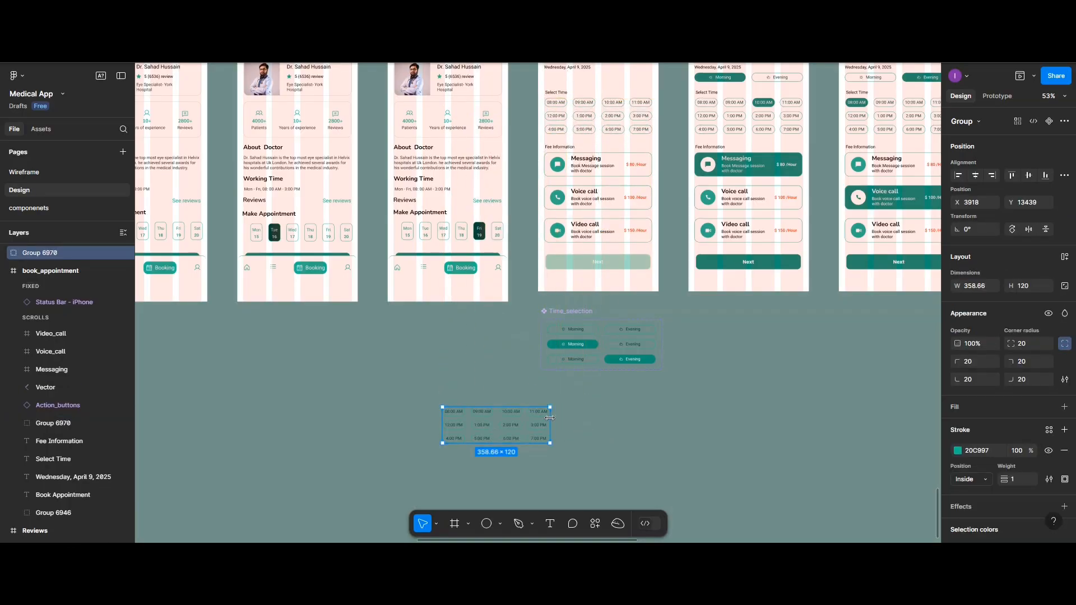
Turn the copied time-slot group into a component and give it a variant property
{"action": "scroll", "coordinate": [550, 417], "scroll_direction": "up", "scroll_amount": 5}
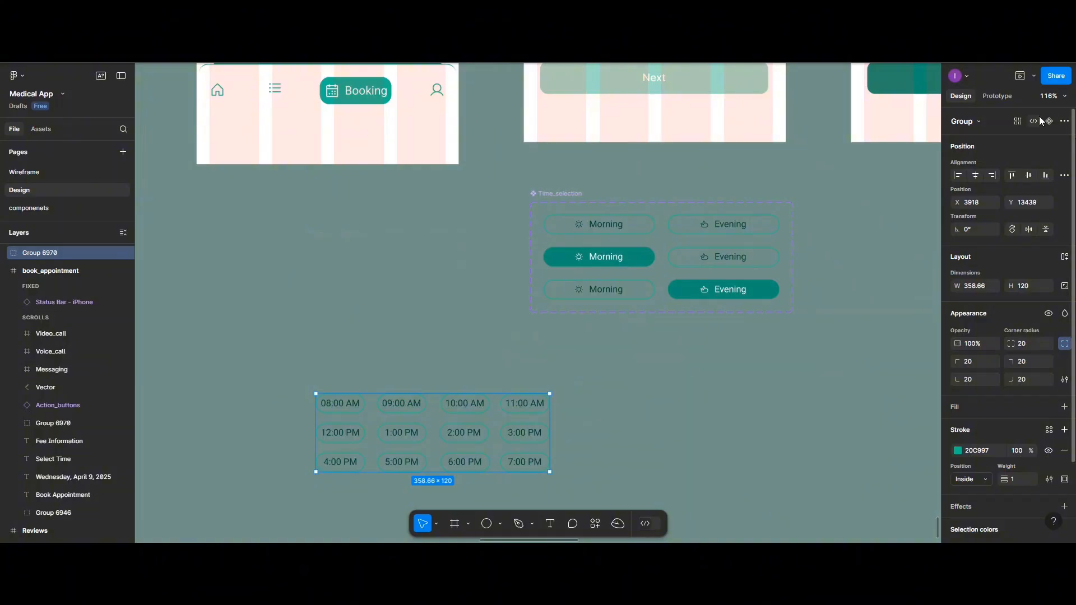
{"action": "left_click", "coordinate": [1047, 122]}
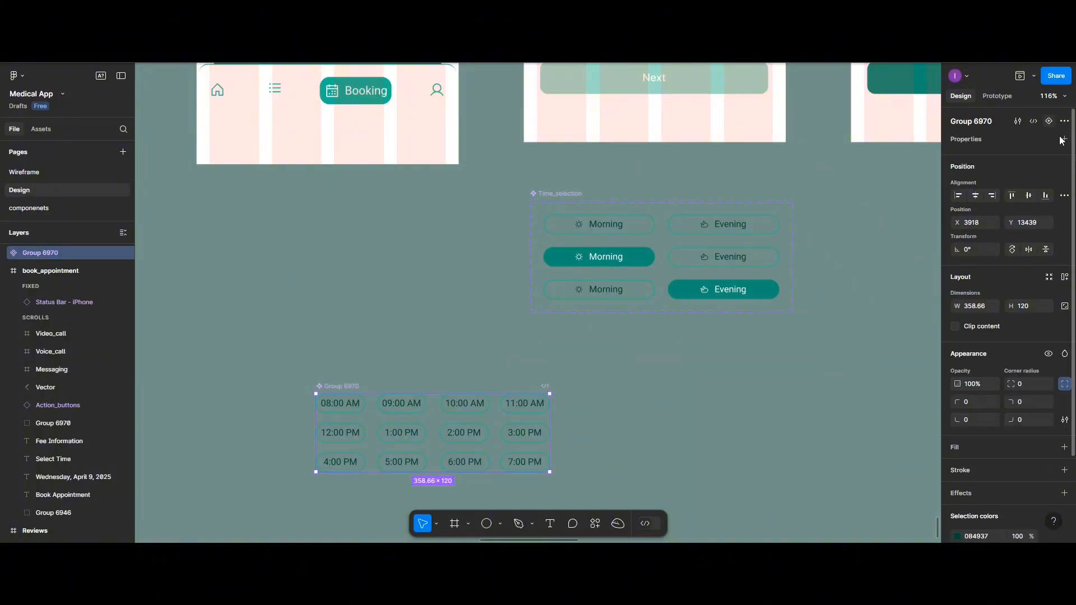
{"action": "left_click", "coordinate": [1063, 140]}
{"action": "left_click", "coordinate": [1016, 176]}
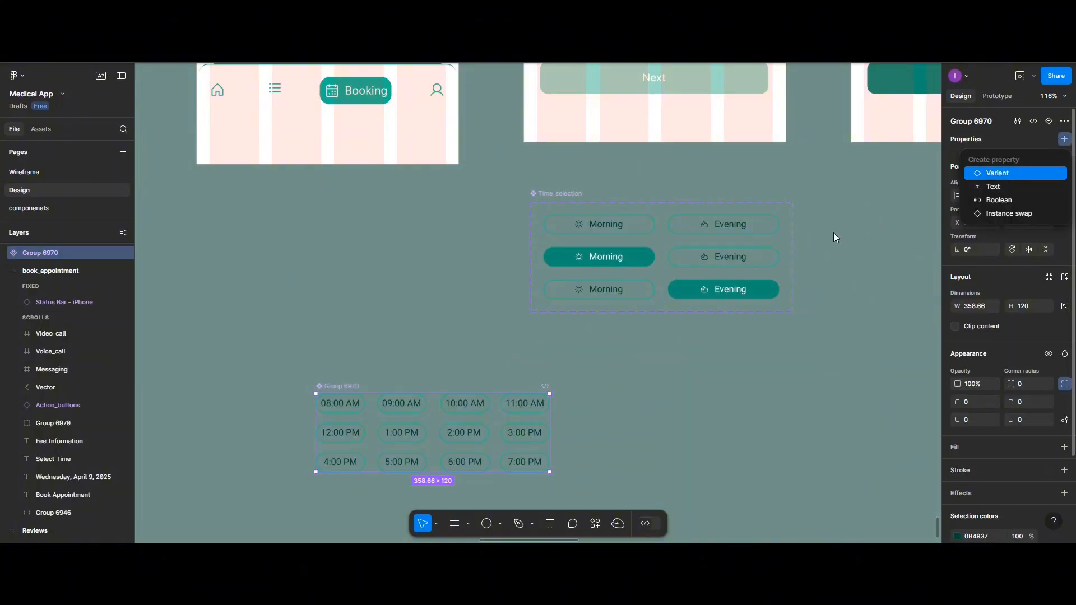
Add two more variants to the time-slot component set
{"action": "scroll", "coordinate": [538, 366], "scroll_direction": "down", "scroll_amount": 1}
{"action": "scroll", "coordinate": [478, 398], "scroll_direction": "down", "scroll_amount": 1}
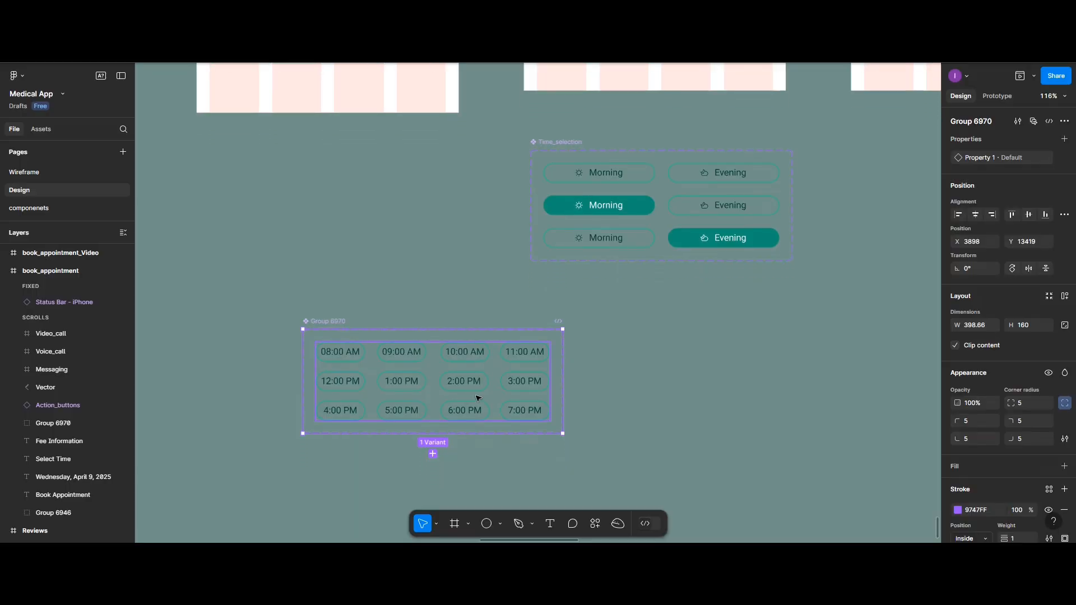
{"action": "left_click", "coordinate": [433, 453]}
{"action": "scroll", "coordinate": [433, 471], "scroll_direction": "down", "scroll_amount": 2}
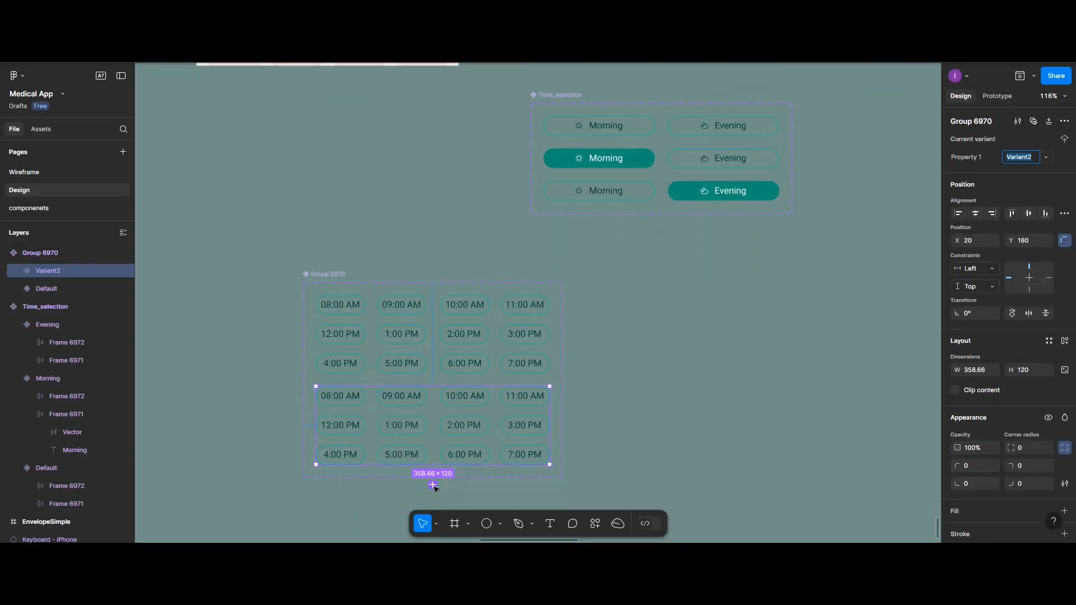
{"action": "left_click", "coordinate": [433, 485]}
{"action": "scroll", "coordinate": [440, 393], "scroll_direction": "down", "scroll_amount": 1}
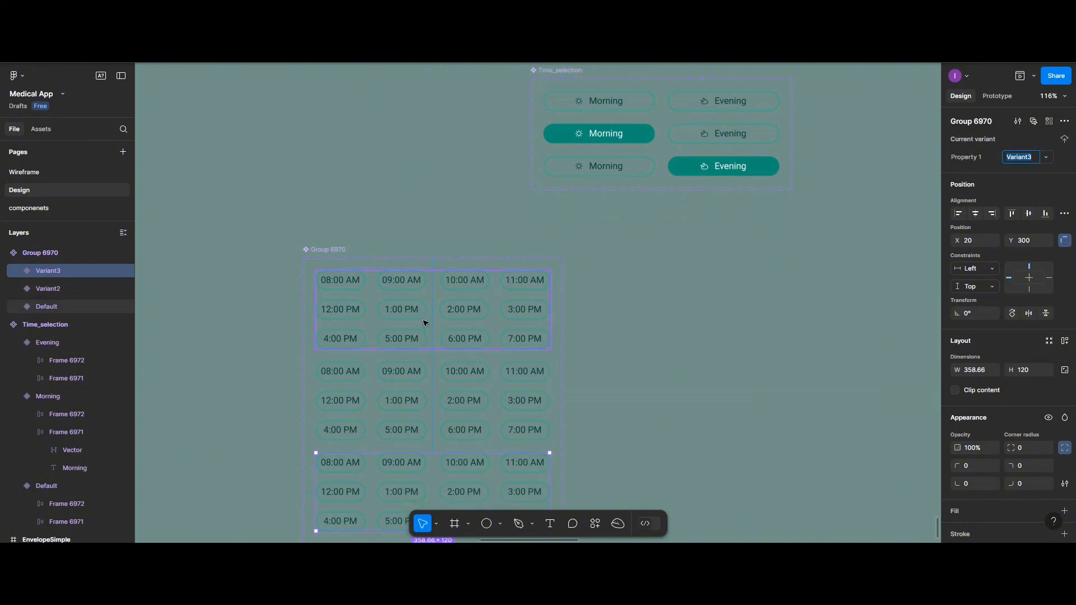
Fill the 10:00 AM button in the time-slot set's second variant with the Active library colour
{"action": "scroll", "coordinate": [443, 359], "scroll_direction": "down", "scroll_amount": 1}
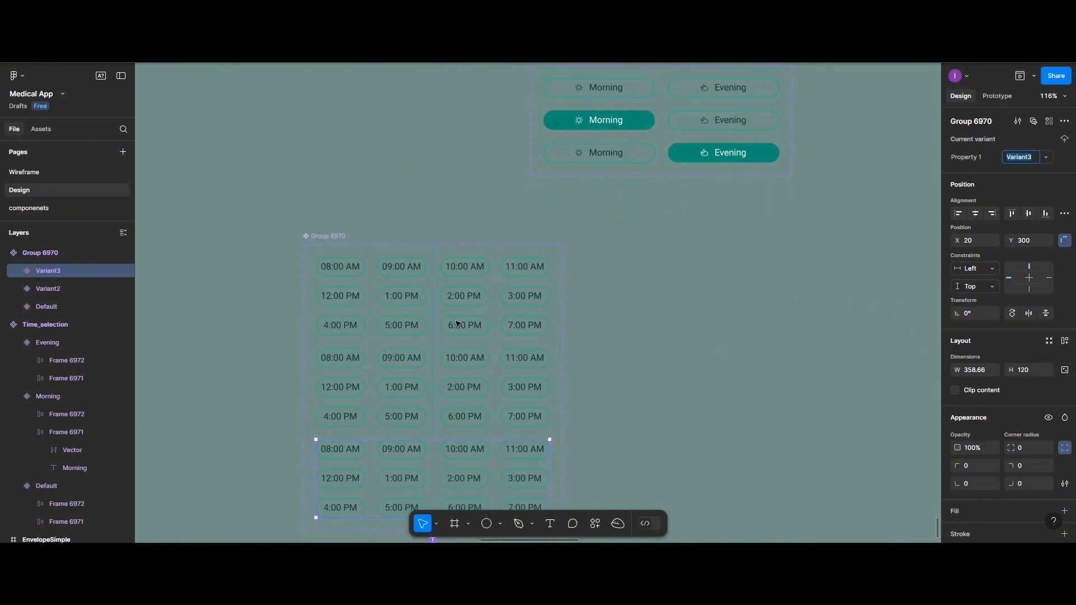
{"action": "scroll", "coordinate": [558, 267], "scroll_direction": "down", "scroll_amount": 3}
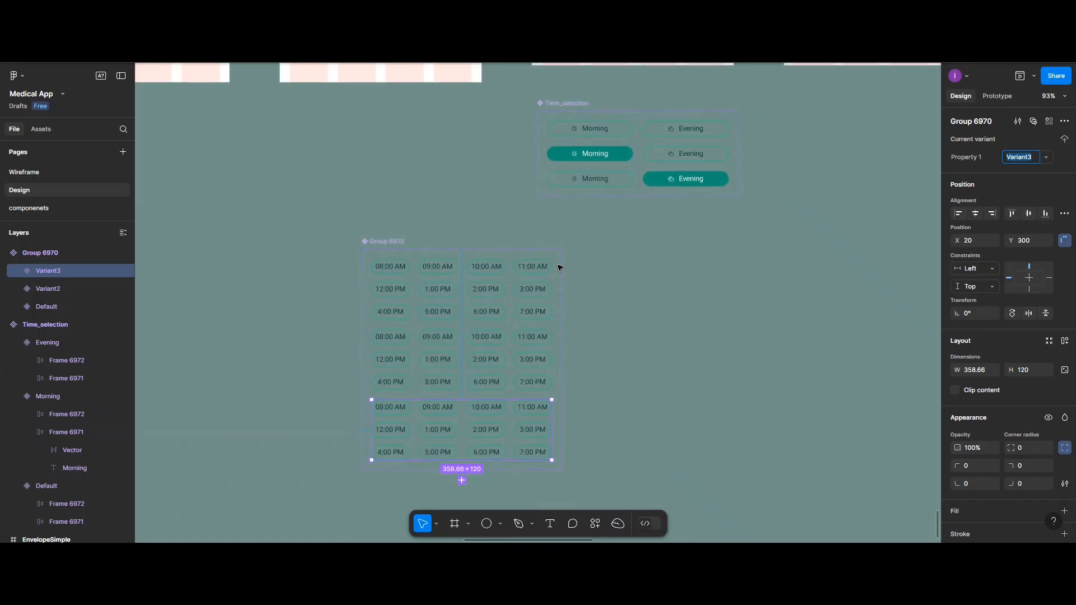
{"action": "scroll", "coordinate": [559, 267], "scroll_direction": "up", "scroll_amount": 4}
{"action": "scroll", "coordinate": [558, 267], "scroll_direction": "up", "scroll_amount": 4}
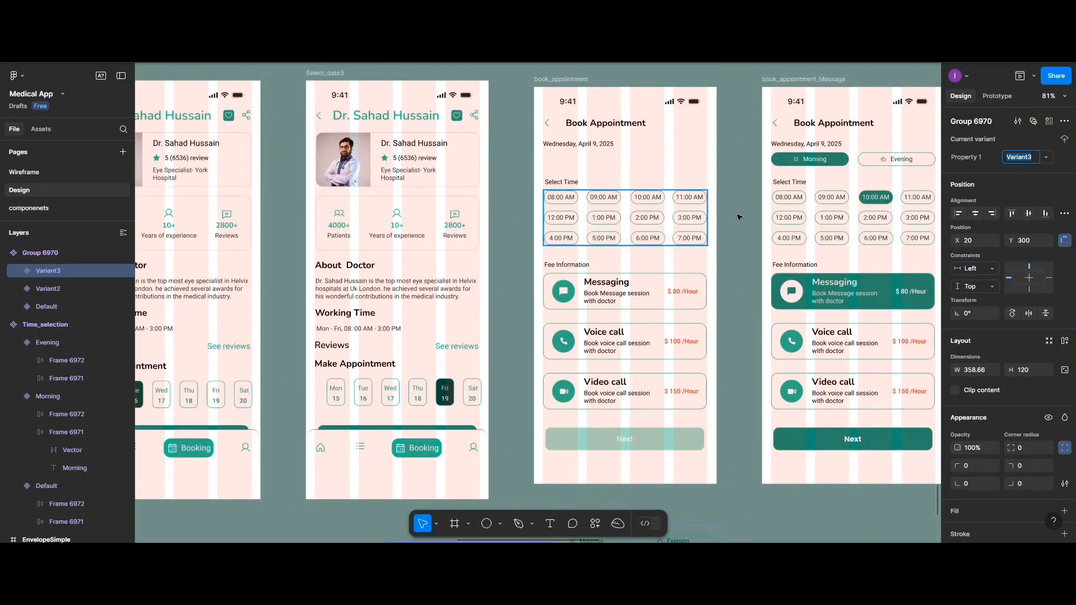
{"action": "scroll", "coordinate": [741, 234], "scroll_direction": "down", "scroll_amount": 2}
{"action": "scroll", "coordinate": [742, 234], "scroll_direction": "down", "scroll_amount": 4}
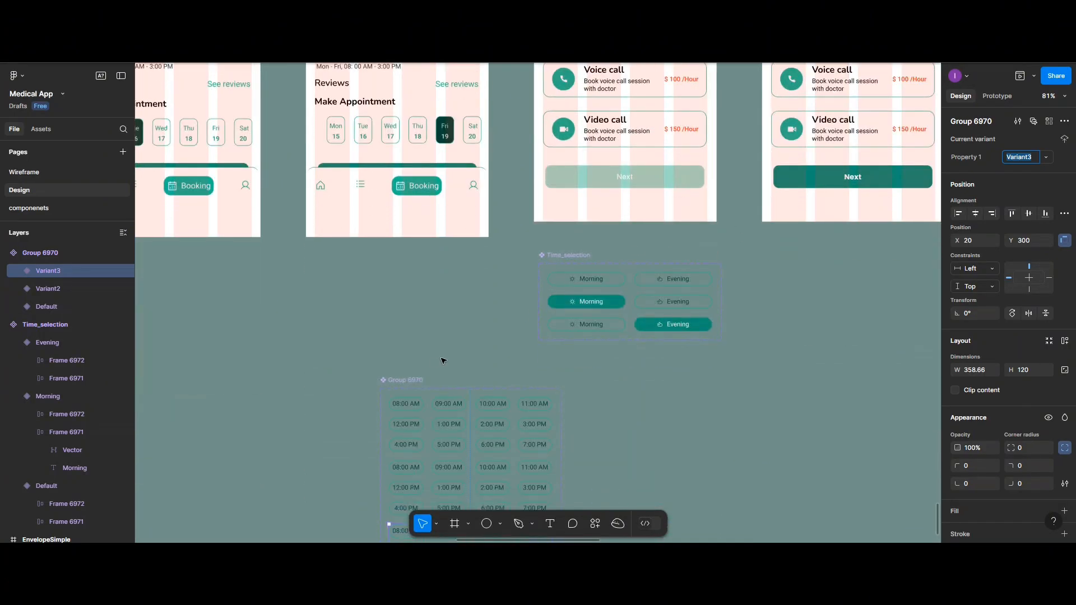
{"action": "scroll", "coordinate": [486, 374], "scroll_direction": "up", "scroll_amount": 5}
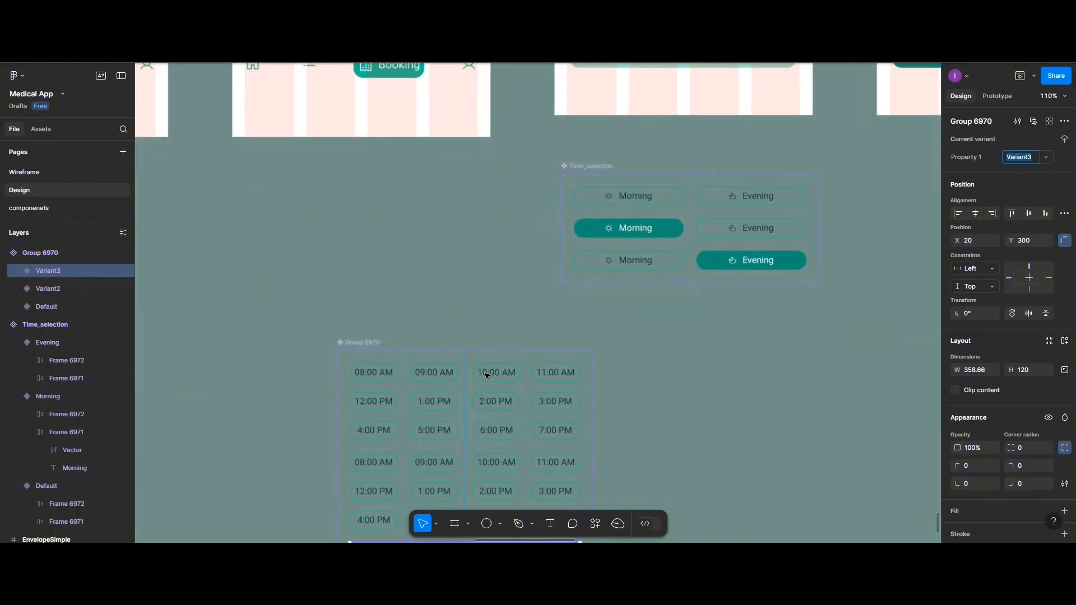
{"action": "left_click", "coordinate": [486, 375]}
{"action": "double_click", "coordinate": [486, 375]}
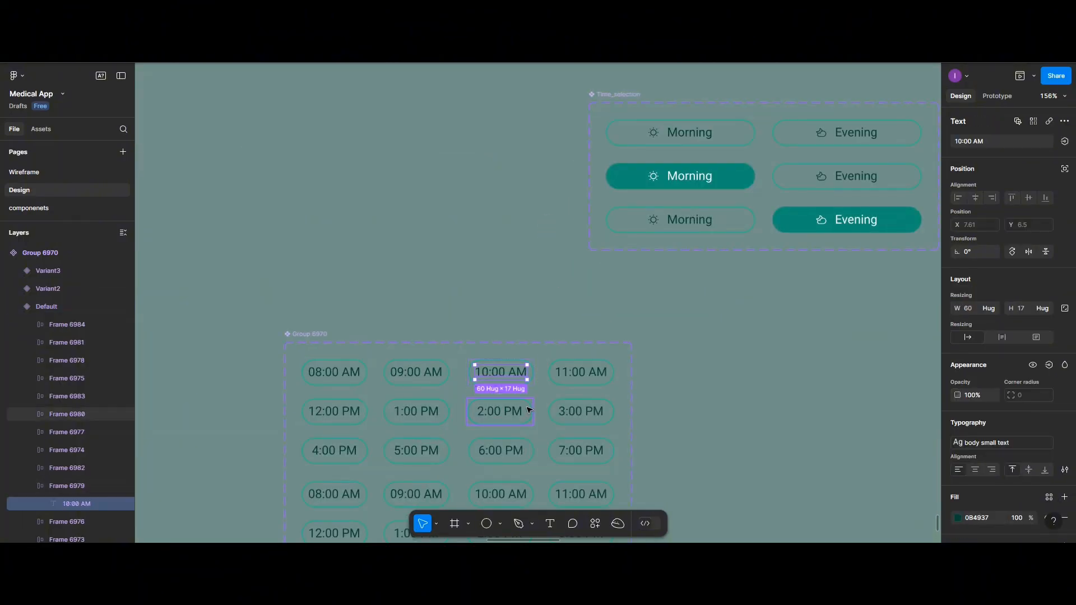
{"action": "scroll", "coordinate": [529, 409], "scroll_direction": "down", "scroll_amount": 4}
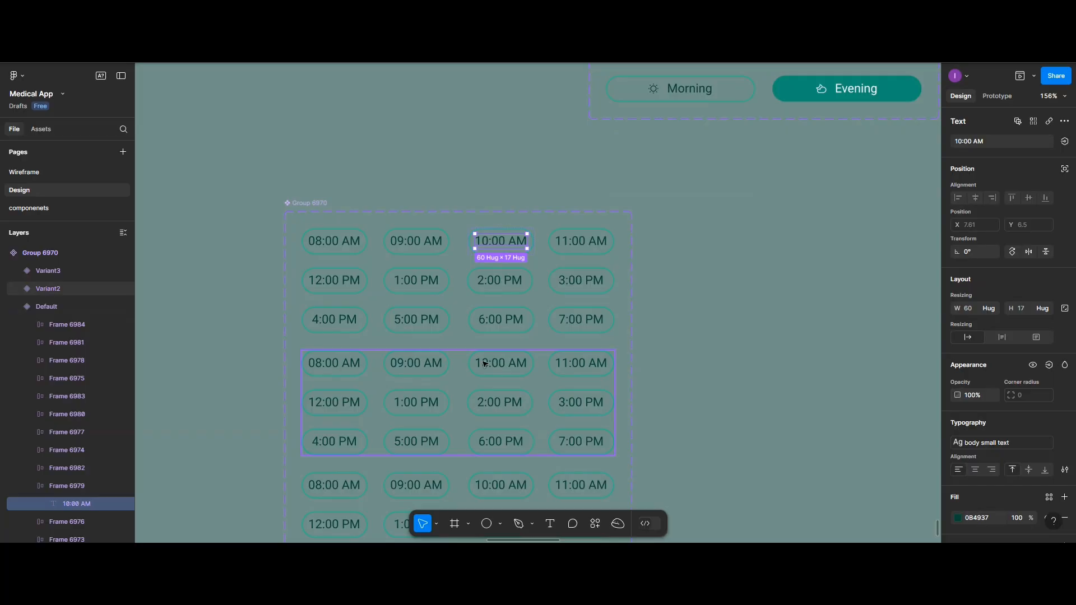
{"action": "left_click", "coordinate": [485, 365]}
{"action": "left_click", "coordinate": [485, 365]}
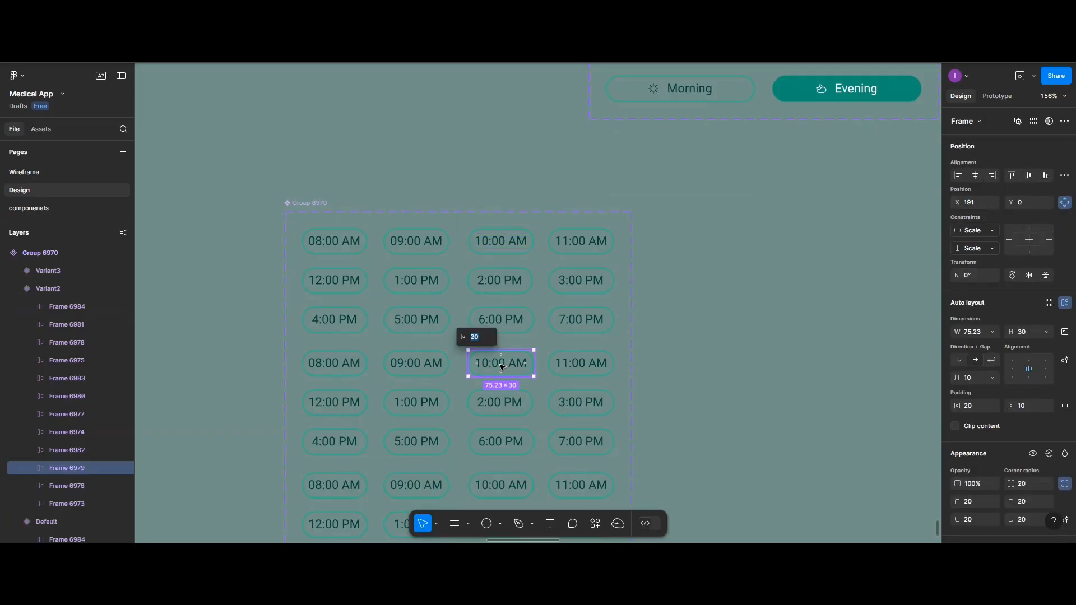
{"action": "scroll", "coordinate": [993, 429], "scroll_direction": "down", "scroll_amount": 5}
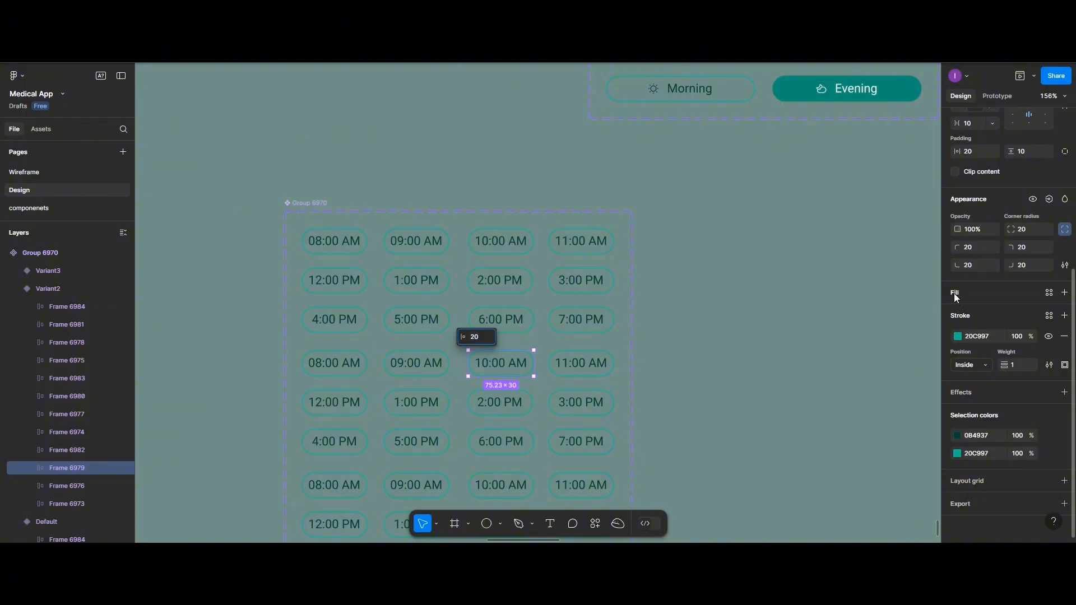
{"action": "left_click", "coordinate": [954, 294]}
{"action": "left_click", "coordinate": [957, 316]}
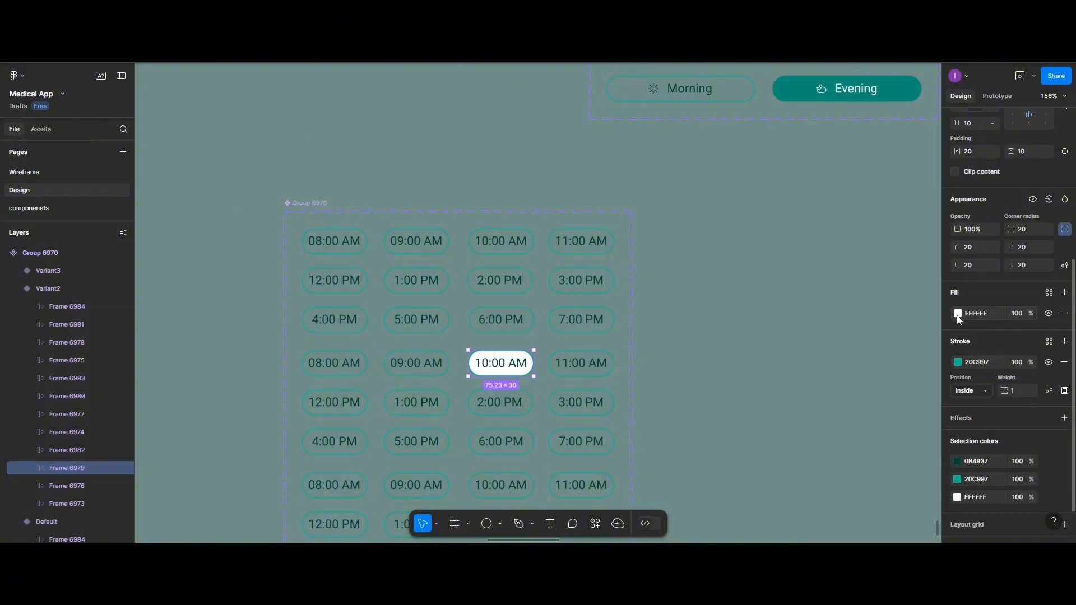
{"action": "left_click", "coordinate": [956, 315]}
{"action": "left_click", "coordinate": [866, 242]}
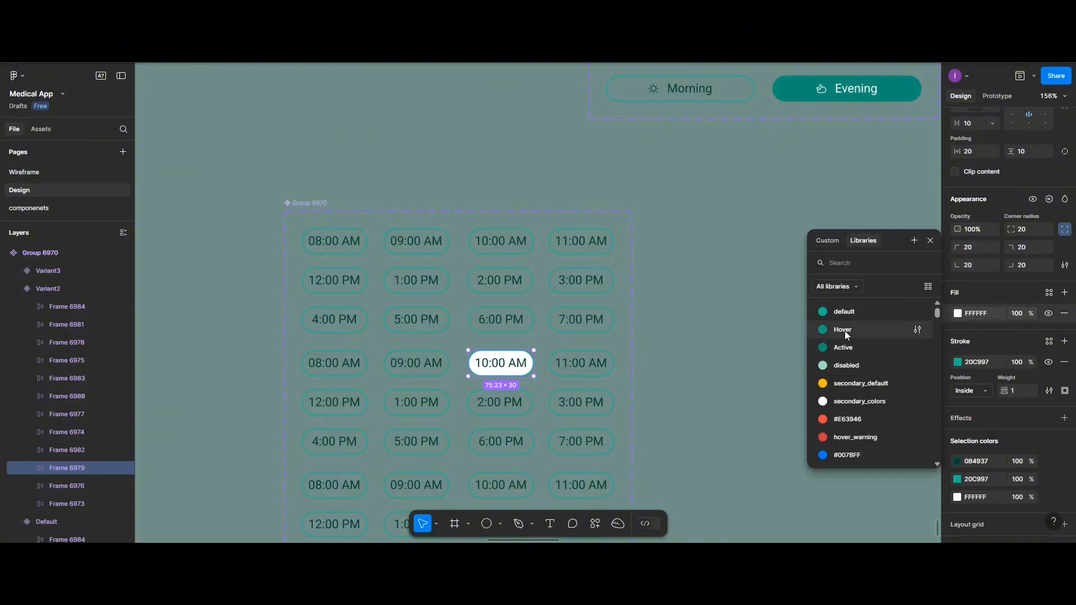
{"action": "left_click", "coordinate": [846, 346]}
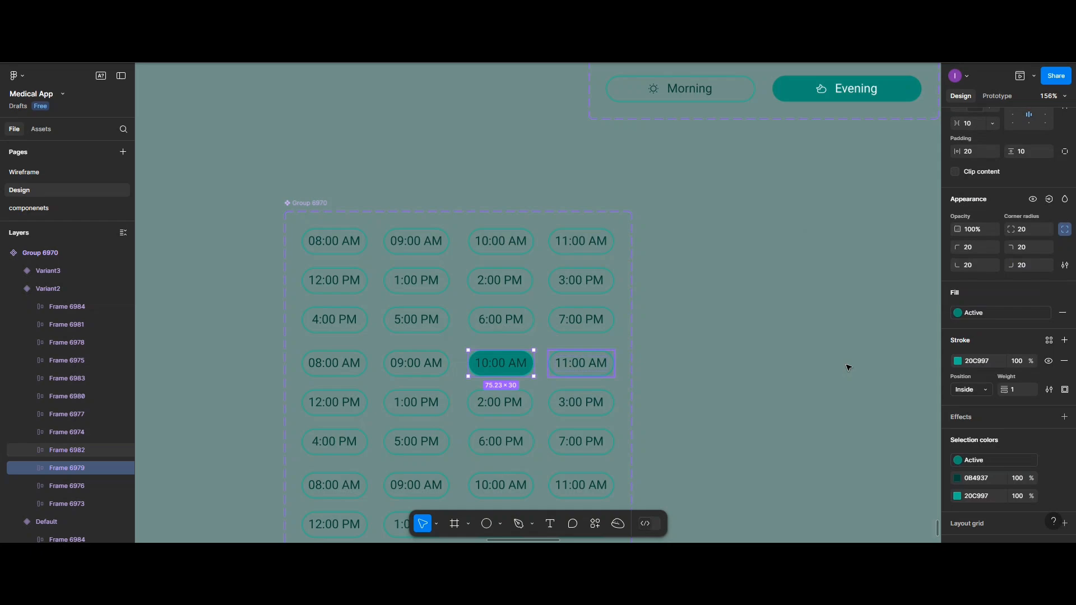
Recolour the filled 10:00 AM button's label to FFFFFF and remove the button's stroke
{"action": "left_click", "coordinate": [958, 478]}
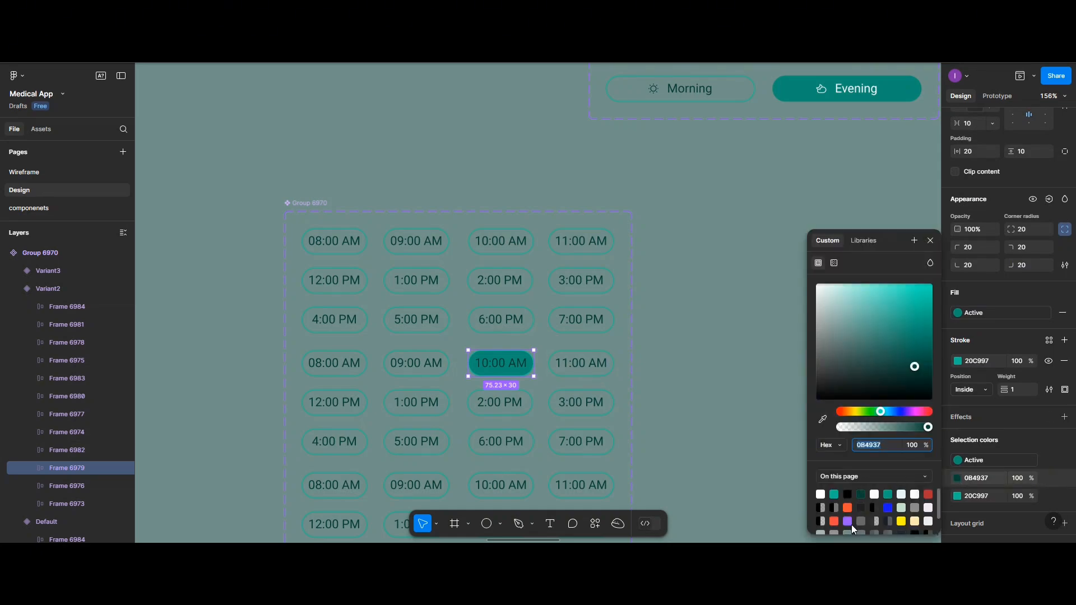
{"action": "left_click", "coordinate": [821, 494]}
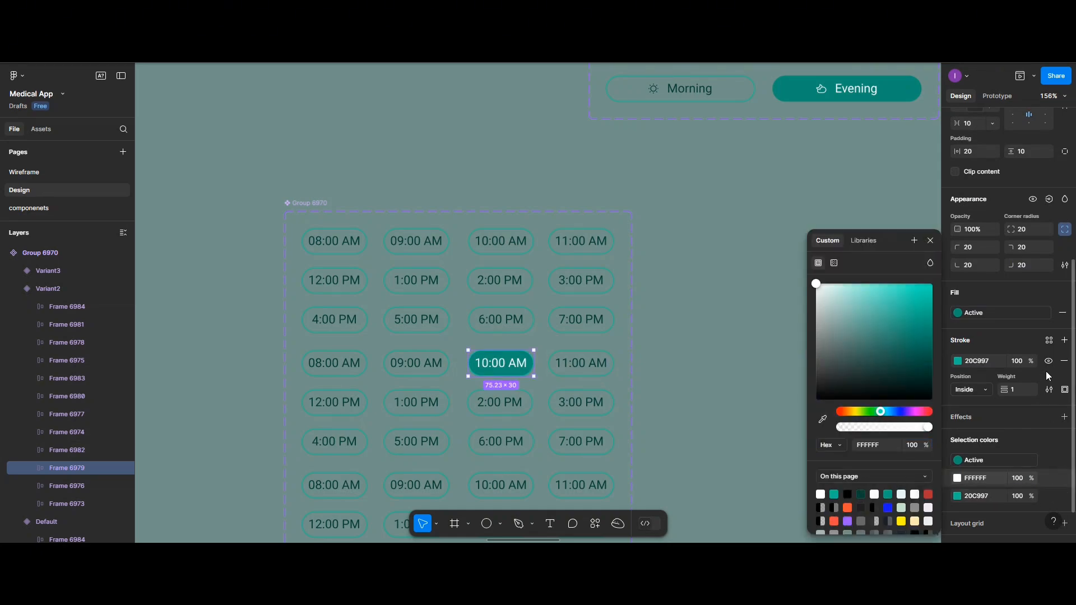
{"action": "left_click", "coordinate": [1065, 361]}
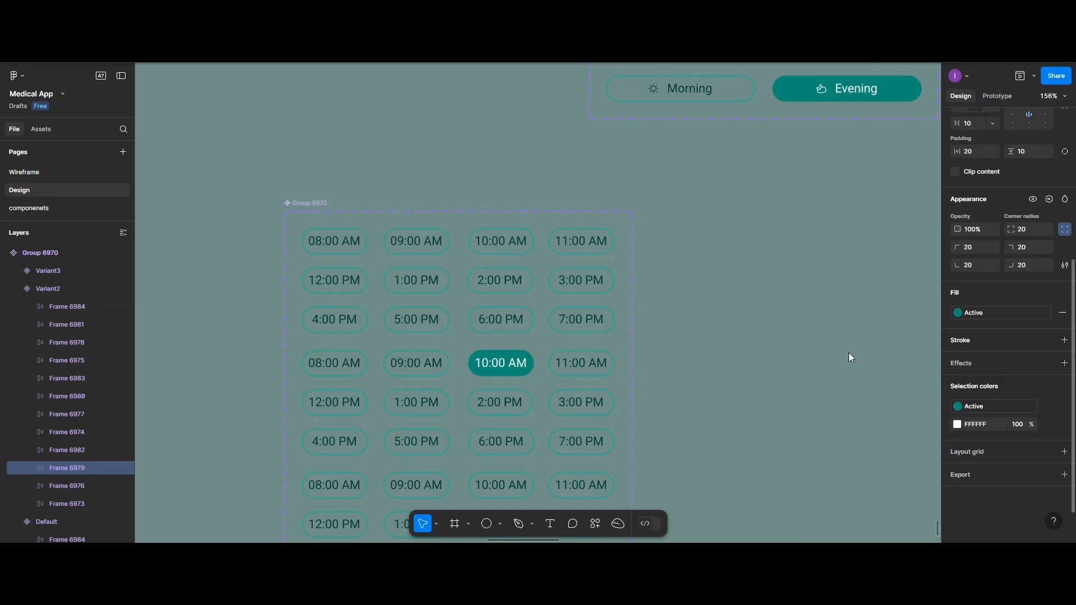
Link the default variant's 10:00 AM button to Variant2 with an on-tap, instant Change to interaction
{"action": "left_click", "coordinate": [489, 241]}
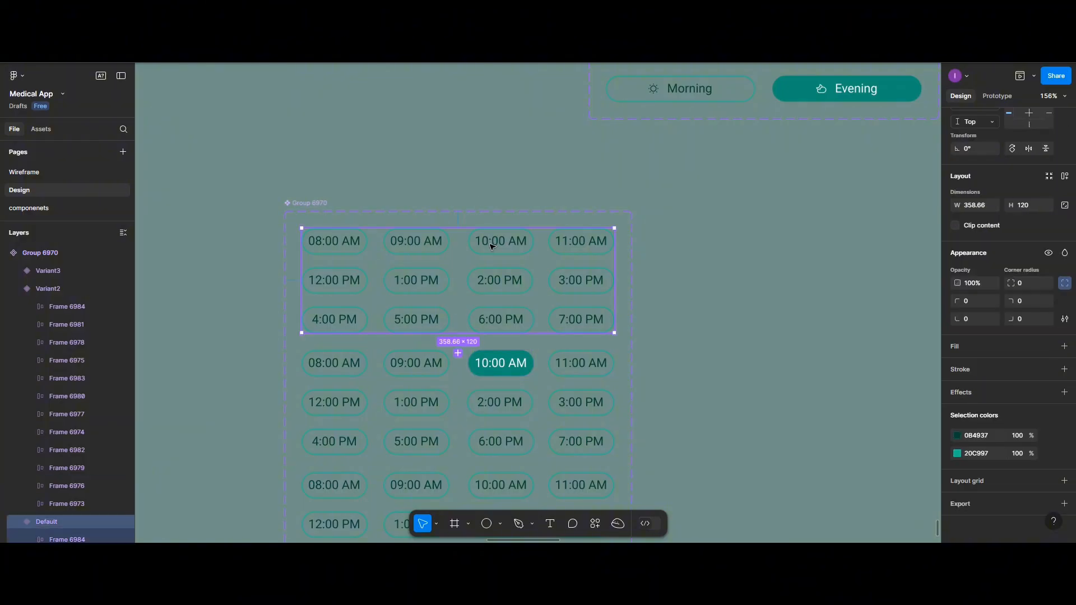
{"action": "left_click", "coordinate": [496, 253]}
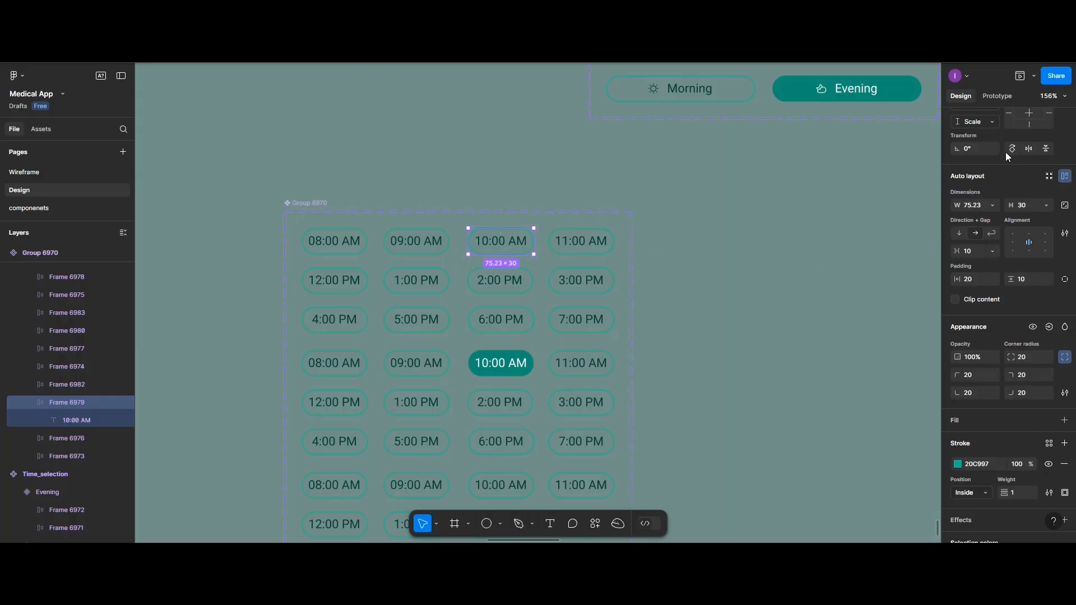
{"action": "left_click", "coordinate": [997, 95]}
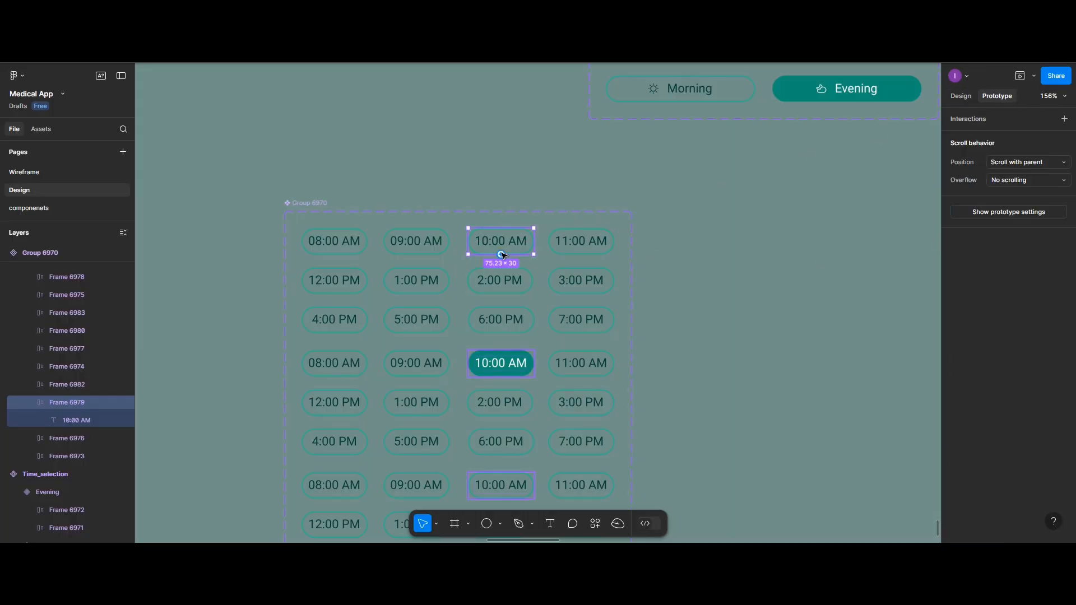
{"action": "left_click_drag", "start_coordinate": [501, 255], "coordinate": [477, 364]}
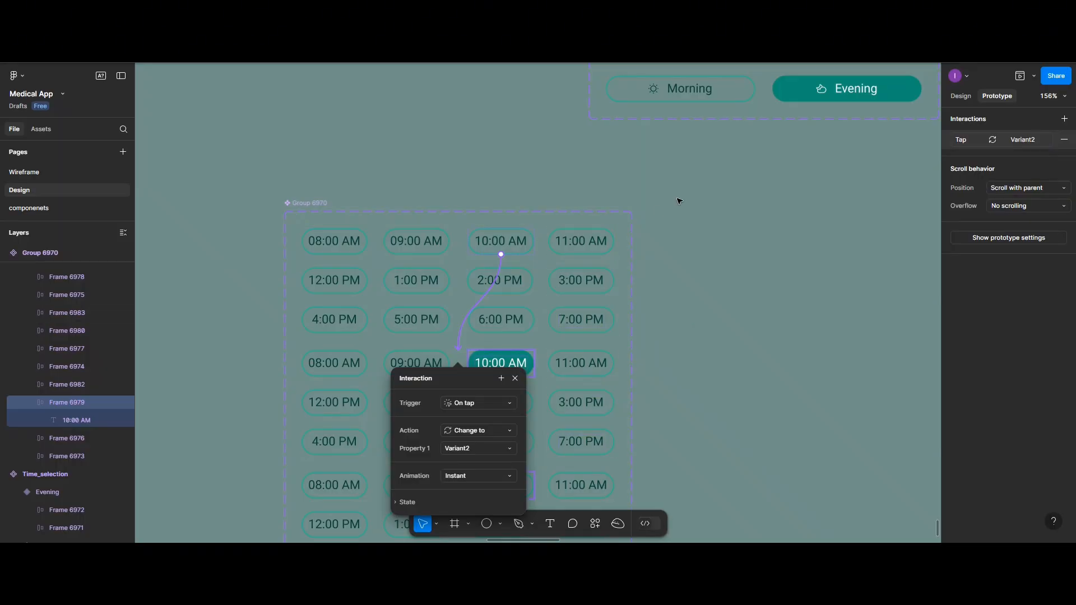
Examine which time slots are highlighted on the book_appointment_Message and book_appointment_Voice screens
{"action": "scroll", "coordinate": [679, 201], "scroll_direction": "up", "scroll_amount": 2}
{"action": "scroll", "coordinate": [679, 201], "scroll_direction": "down", "scroll_amount": 2}
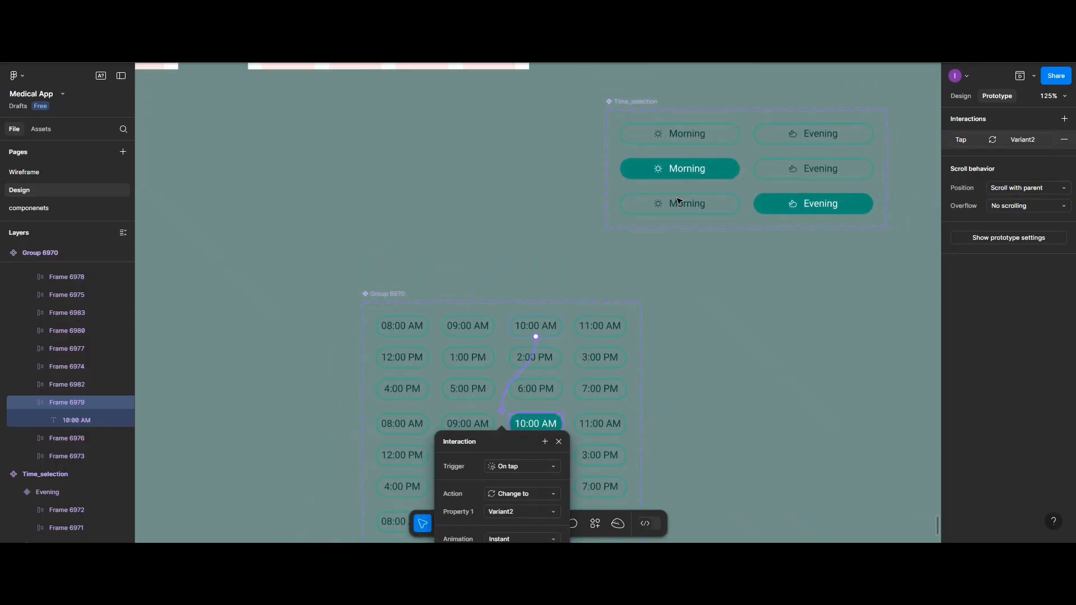
{"action": "scroll", "coordinate": [679, 201], "scroll_direction": "up", "scroll_amount": 8}
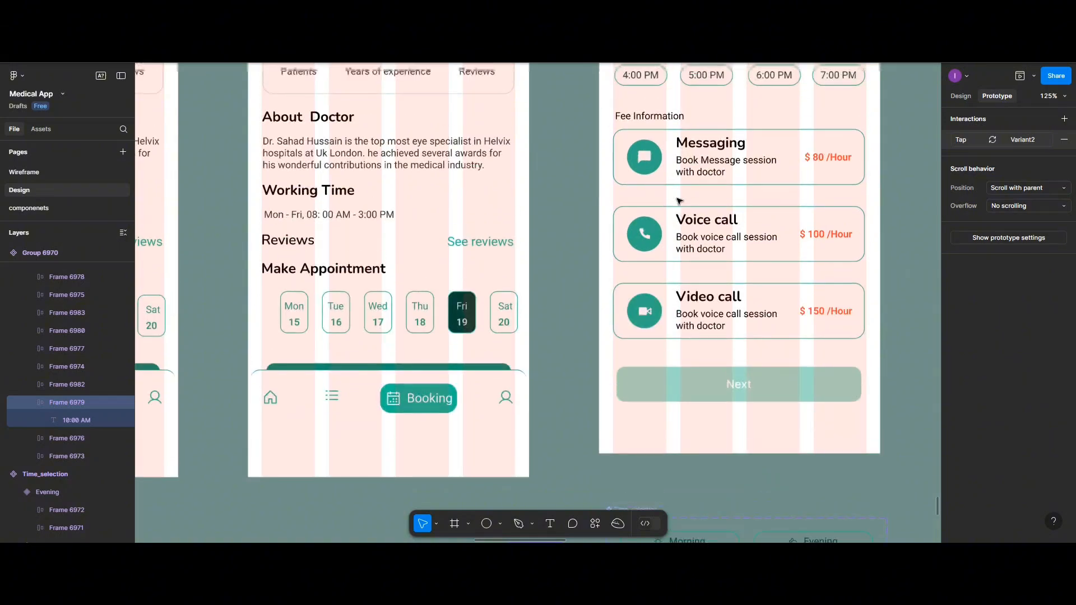
{"action": "scroll", "coordinate": [679, 202], "scroll_direction": "up", "scroll_amount": 10}
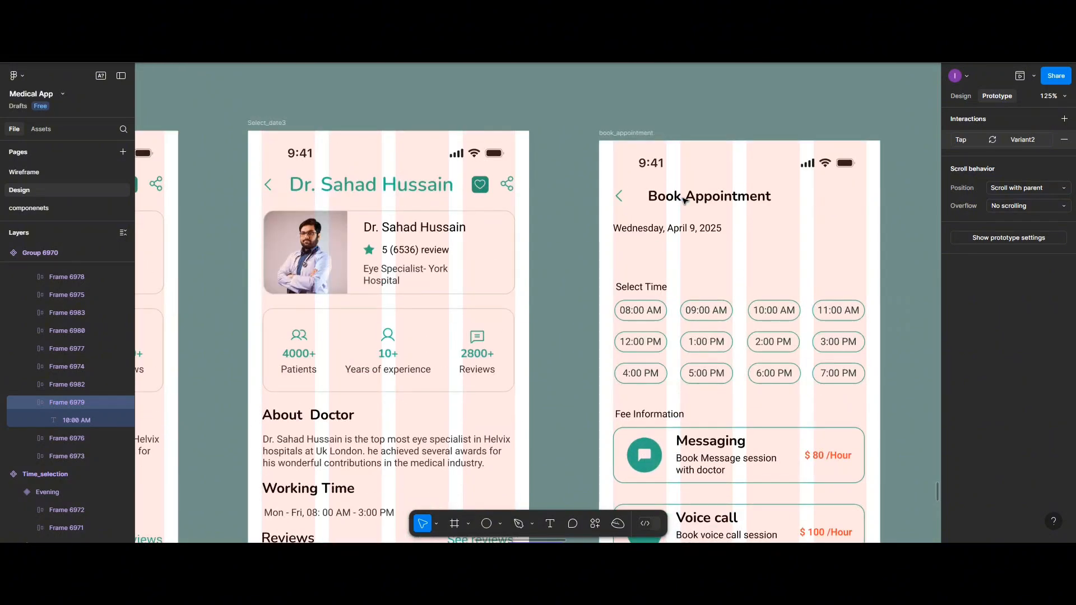
{"action": "scroll", "coordinate": [687, 202], "scroll_direction": "right", "scroll_amount": 2}
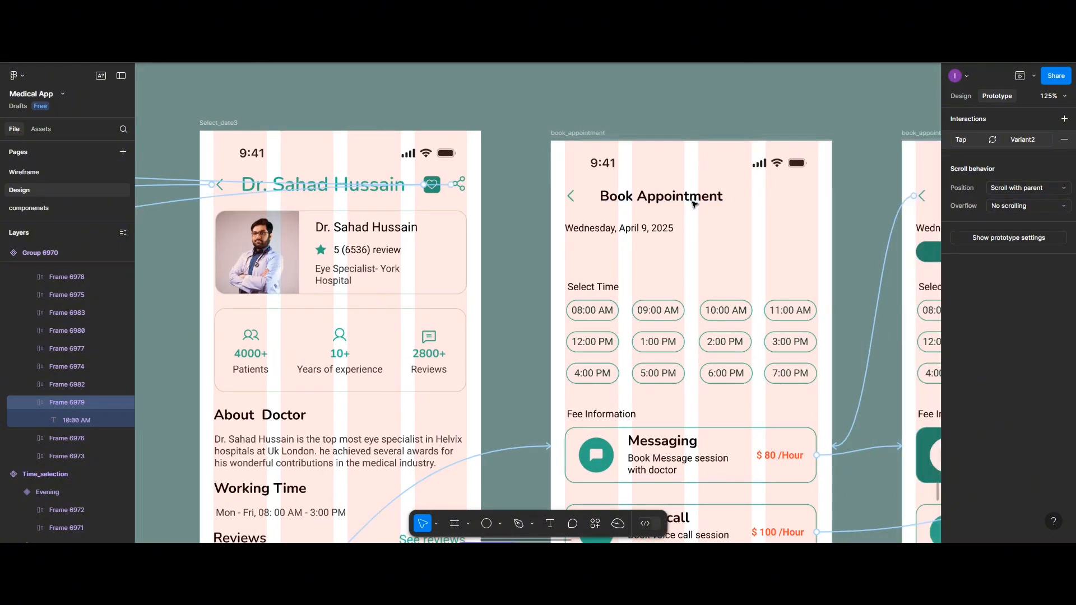
{"action": "scroll", "coordinate": [693, 203], "scroll_direction": "down", "scroll_amount": 1}
{"action": "scroll", "coordinate": [694, 203], "scroll_direction": "right", "scroll_amount": 10}
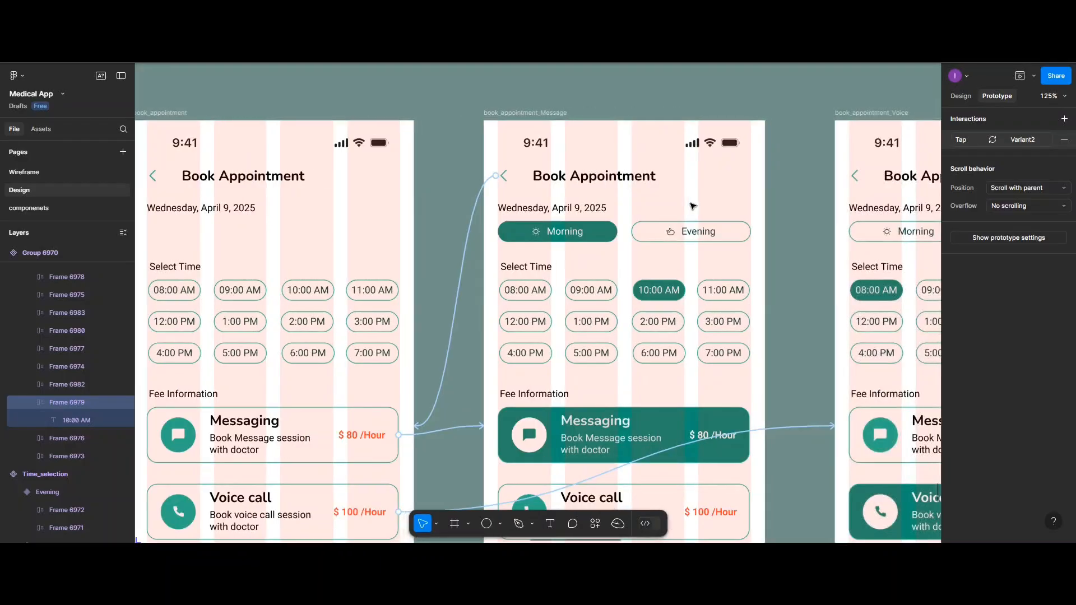
{"action": "scroll", "coordinate": [693, 206], "scroll_direction": "right", "scroll_amount": 5}
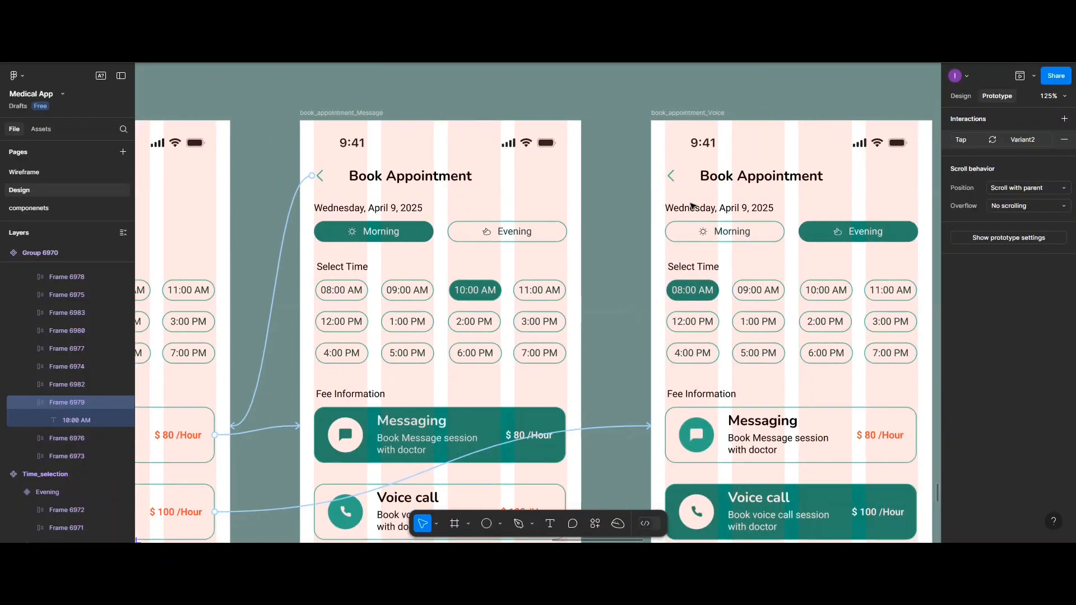
{"action": "scroll", "coordinate": [579, 202], "scroll_direction": "down", "scroll_amount": 10}
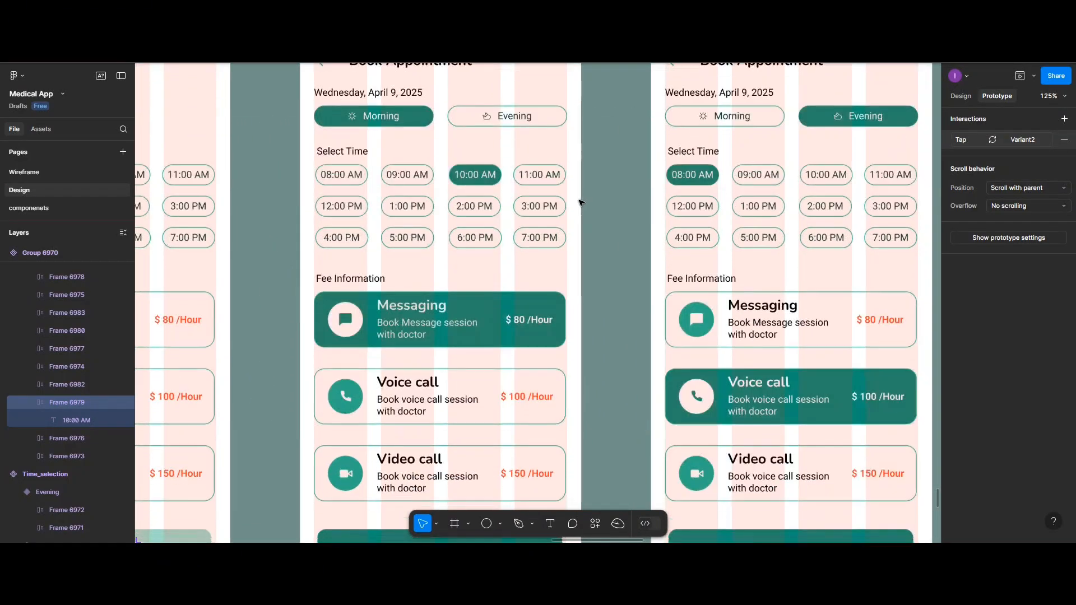
{"action": "scroll", "coordinate": [579, 203], "scroll_direction": "down", "scroll_amount": 1}
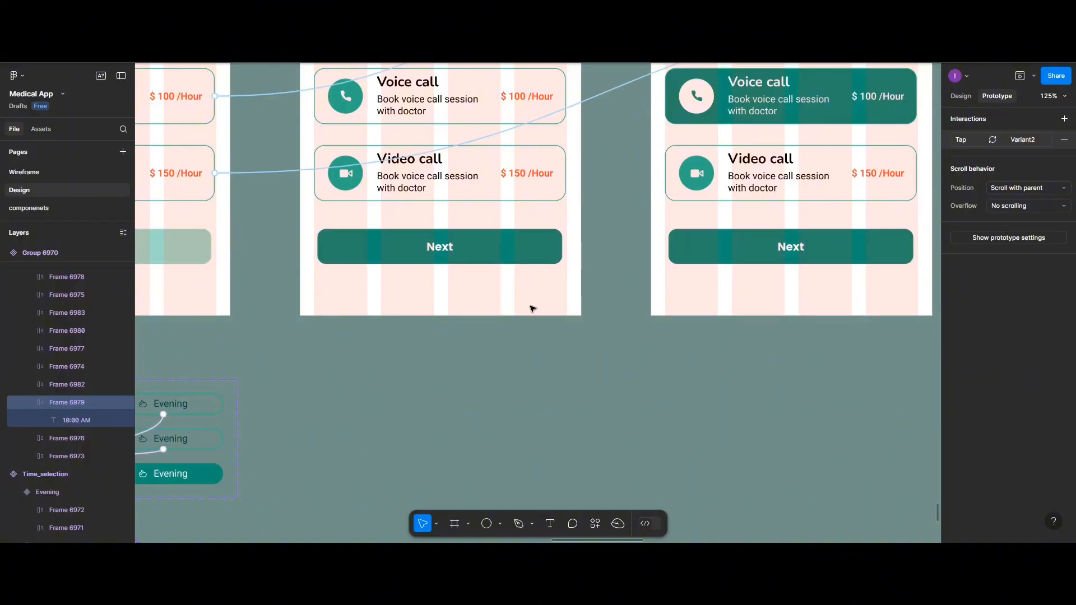
{"action": "scroll", "coordinate": [533, 307], "scroll_direction": "left", "scroll_amount": 6}
{"action": "scroll", "coordinate": [533, 308], "scroll_direction": "left", "scroll_amount": 2}
{"action": "scroll", "coordinate": [530, 310], "scroll_direction": "down", "scroll_amount": 9}
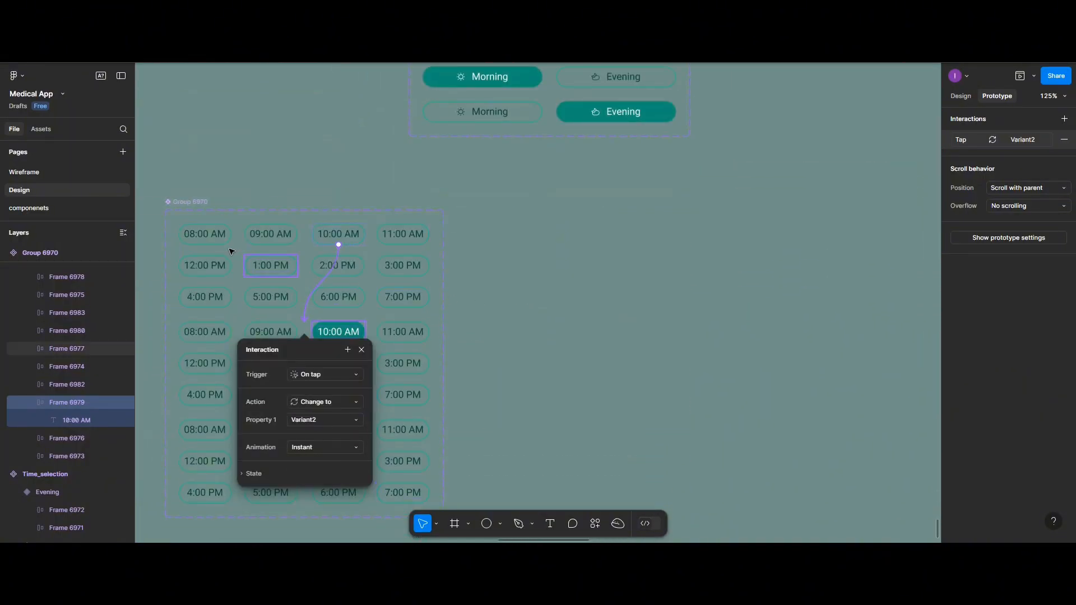
Fill the 08:00 AM button in the time-slot set's third variant with the Active library colour
{"action": "left_click", "coordinate": [206, 241]}
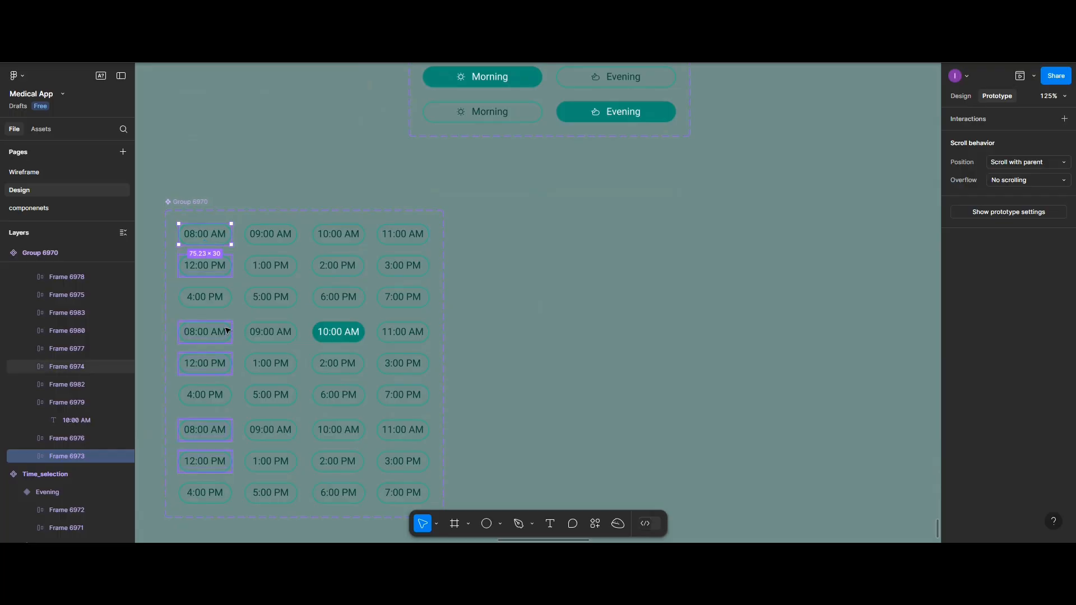
{"action": "left_click", "coordinate": [200, 435]}
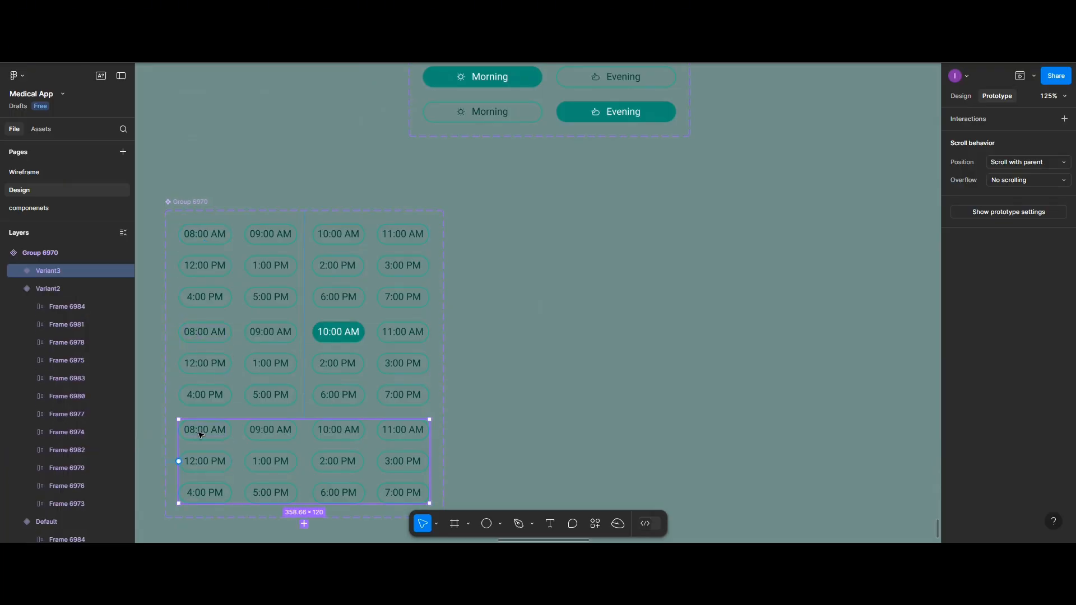
{"action": "left_click", "coordinate": [200, 435]}
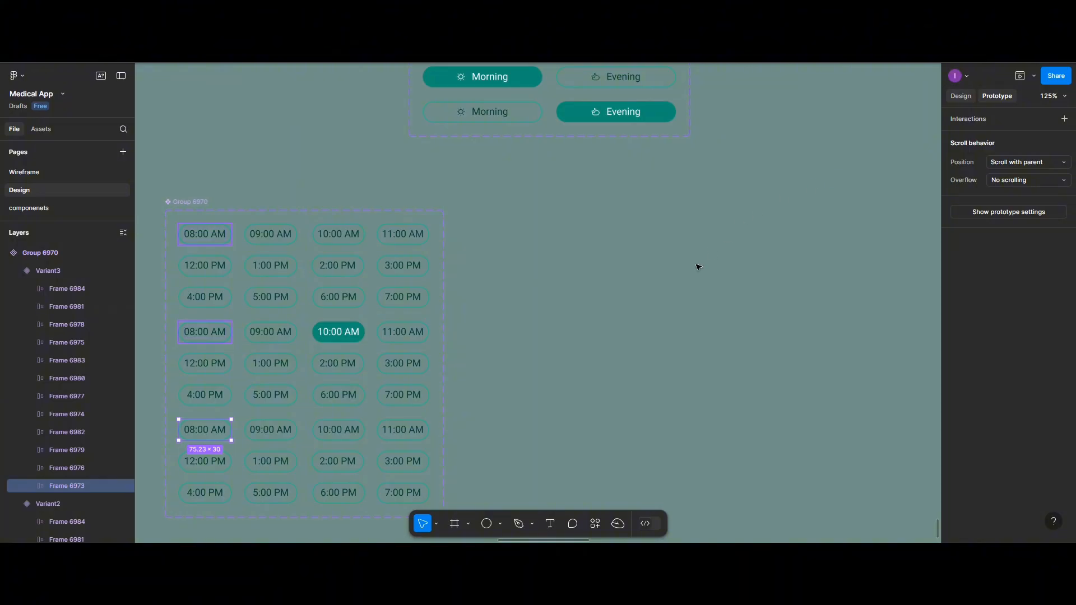
{"action": "scroll", "coordinate": [697, 271], "scroll_direction": "down", "scroll_amount": 2}
{"action": "scroll", "coordinate": [696, 271], "scroll_direction": "up", "scroll_amount": 2}
{"action": "scroll", "coordinate": [697, 272], "scroll_direction": "down", "scroll_amount": 2}
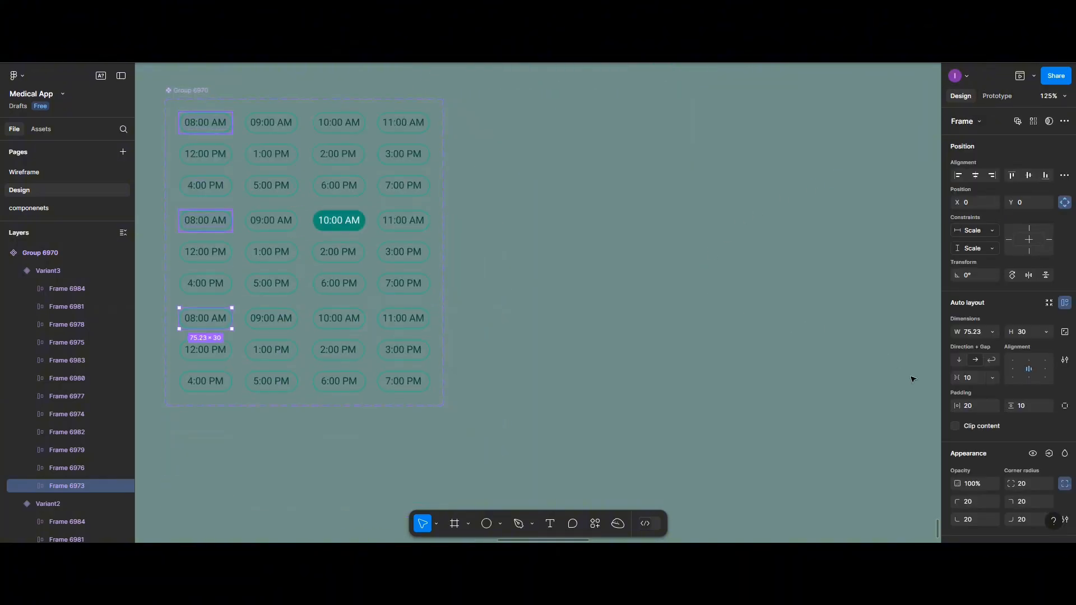
{"action": "scroll", "coordinate": [638, 357], "scroll_direction": "left", "scroll_amount": 2}
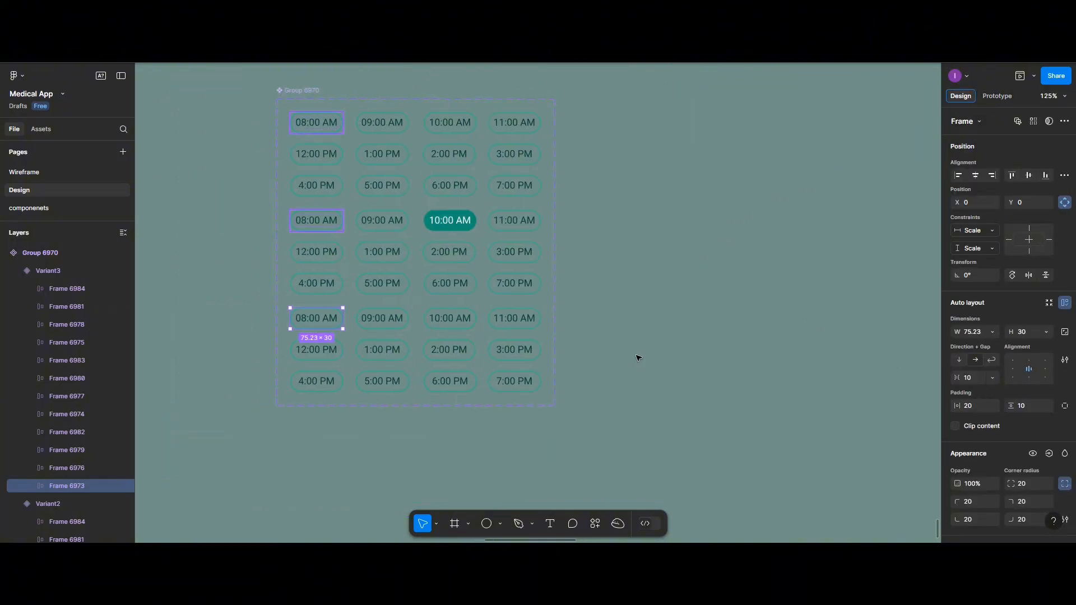
{"action": "scroll", "coordinate": [638, 357], "scroll_direction": "left", "scroll_amount": 2}
{"action": "scroll", "coordinate": [987, 335], "scroll_direction": "down", "scroll_amount": 4}
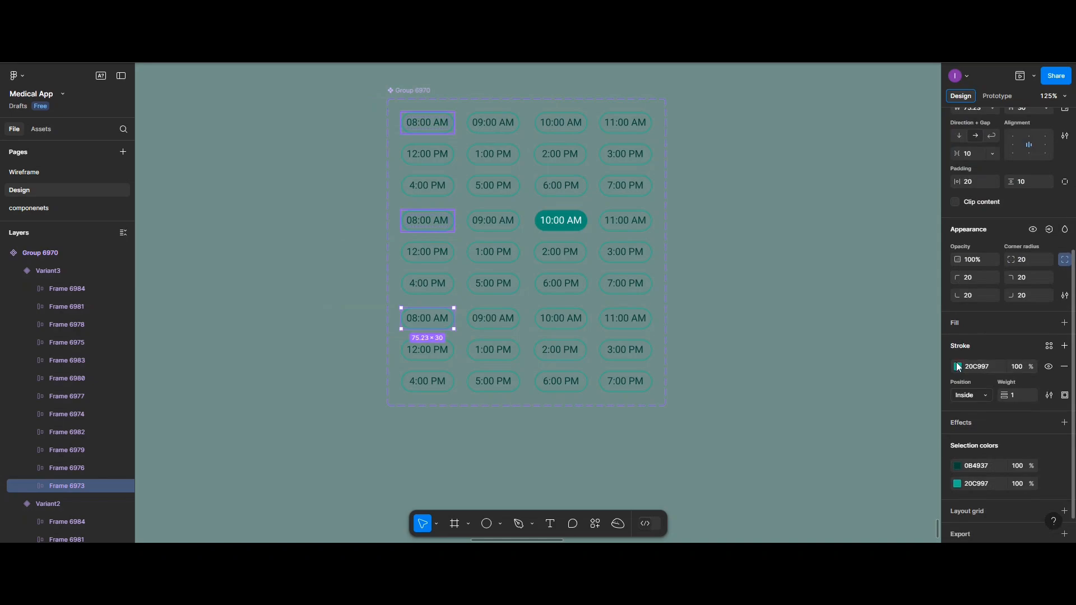
{"action": "left_click", "coordinate": [955, 328]}
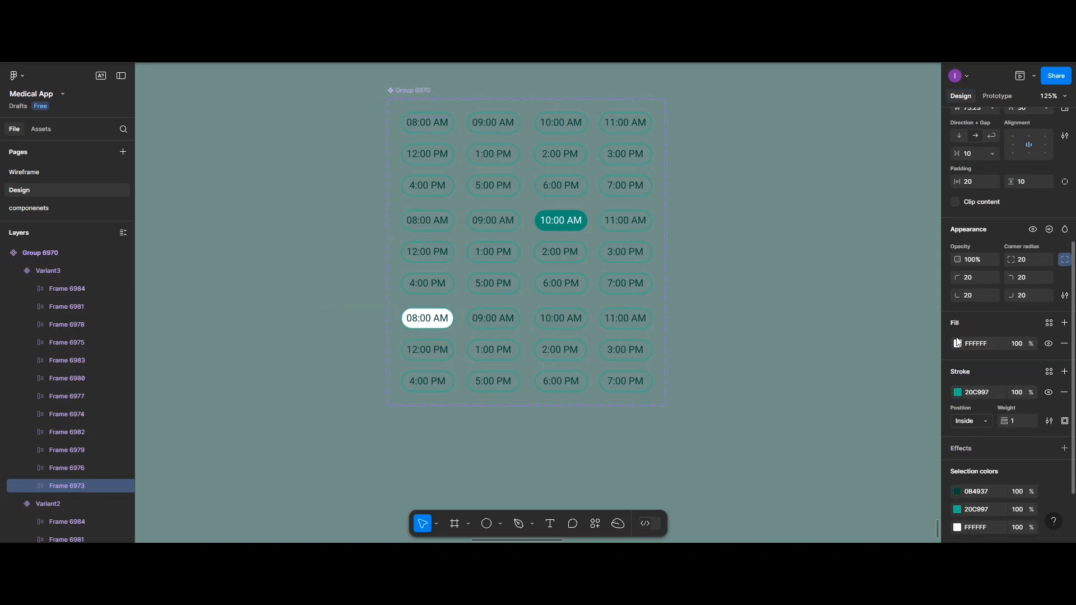
{"action": "left_click", "coordinate": [958, 344]}
{"action": "left_click", "coordinate": [863, 241]}
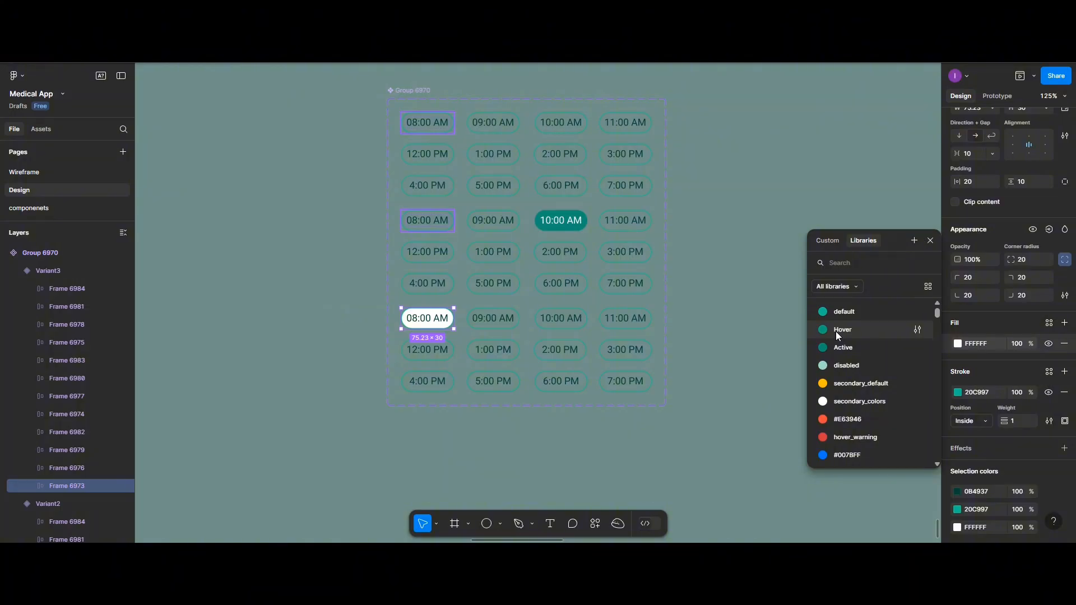
{"action": "left_click", "coordinate": [838, 345]}
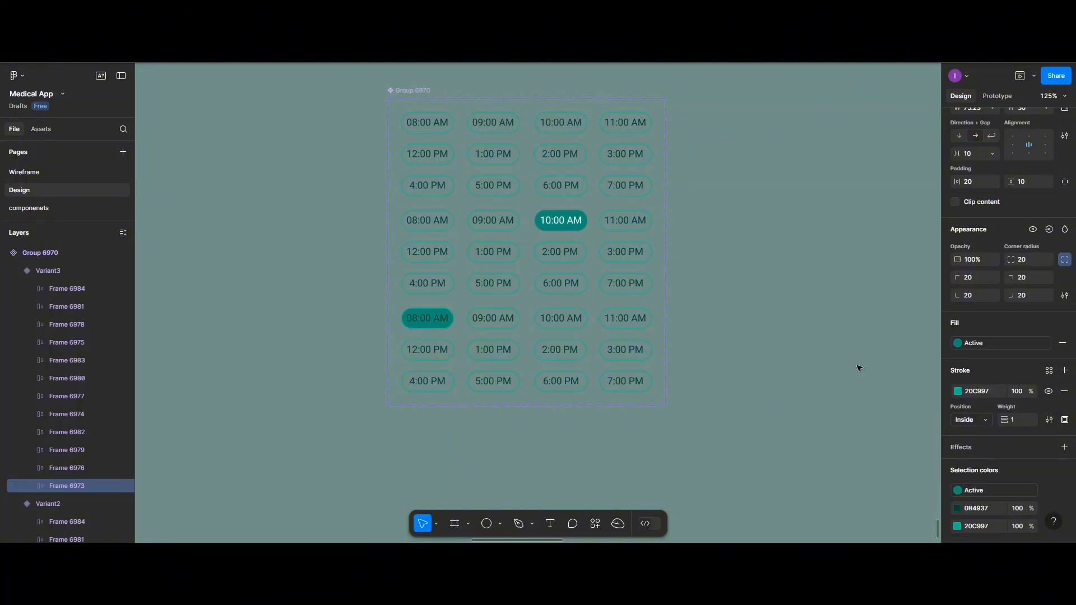
Recolour the third variant's 08:00 AM label to FFFFFF and remove the button's stroke
{"action": "left_click", "coordinate": [957, 506]}
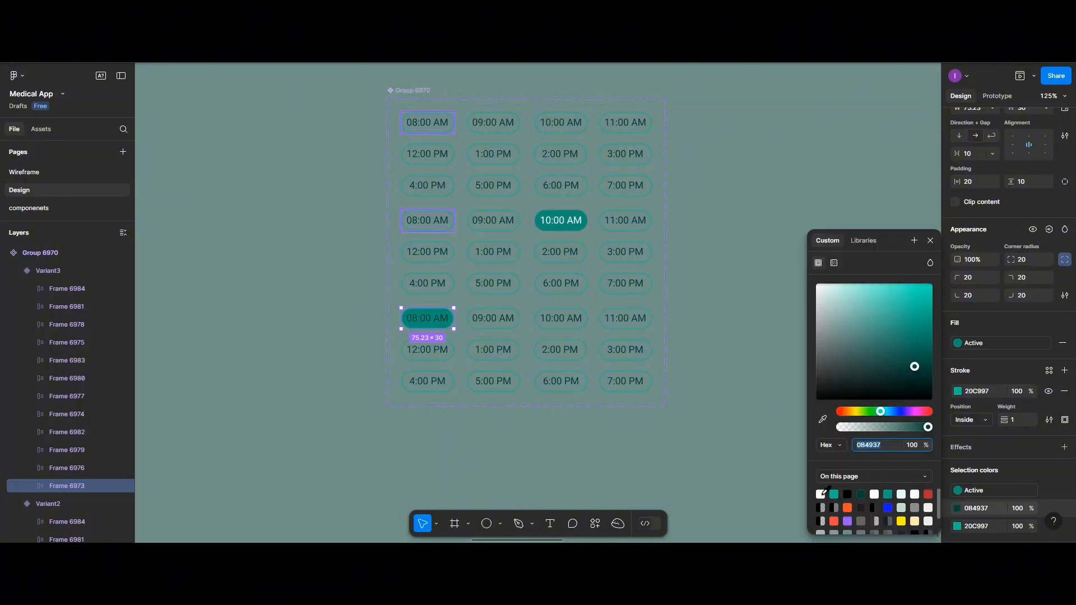
{"action": "left_click", "coordinate": [821, 494]}
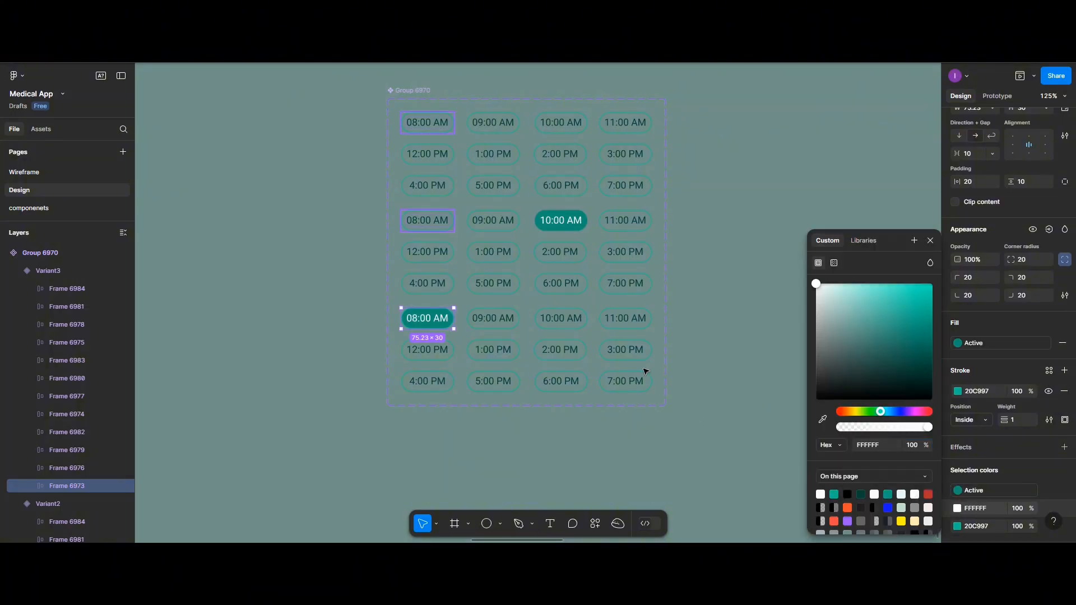
{"action": "left_click", "coordinate": [1064, 391]}
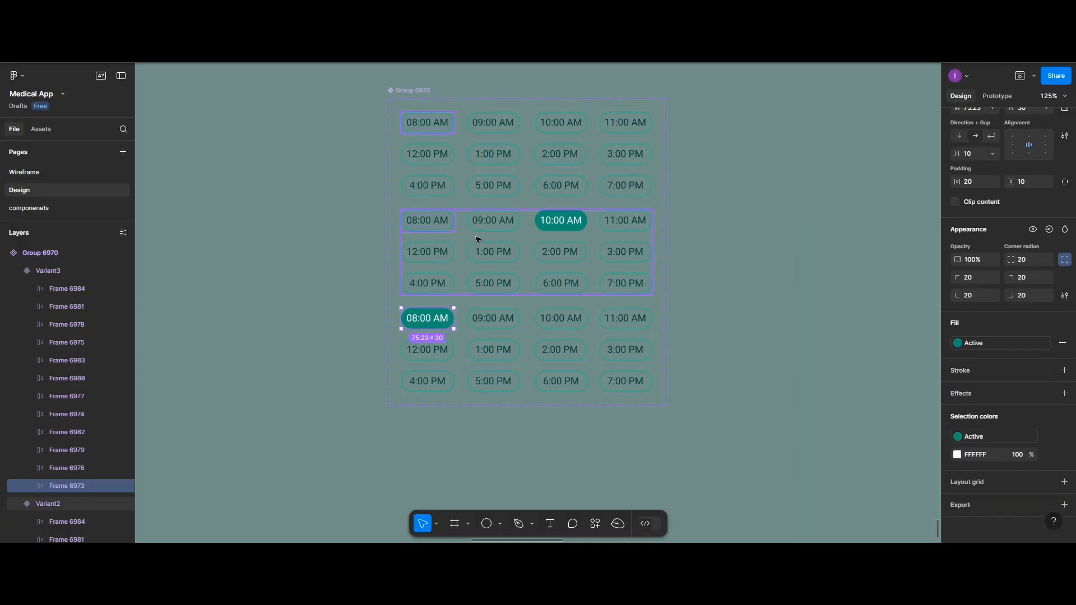
Link the default variant's 08:00 AM button to Variant3 as a prototype interaction
{"action": "left_click", "coordinate": [438, 229]}
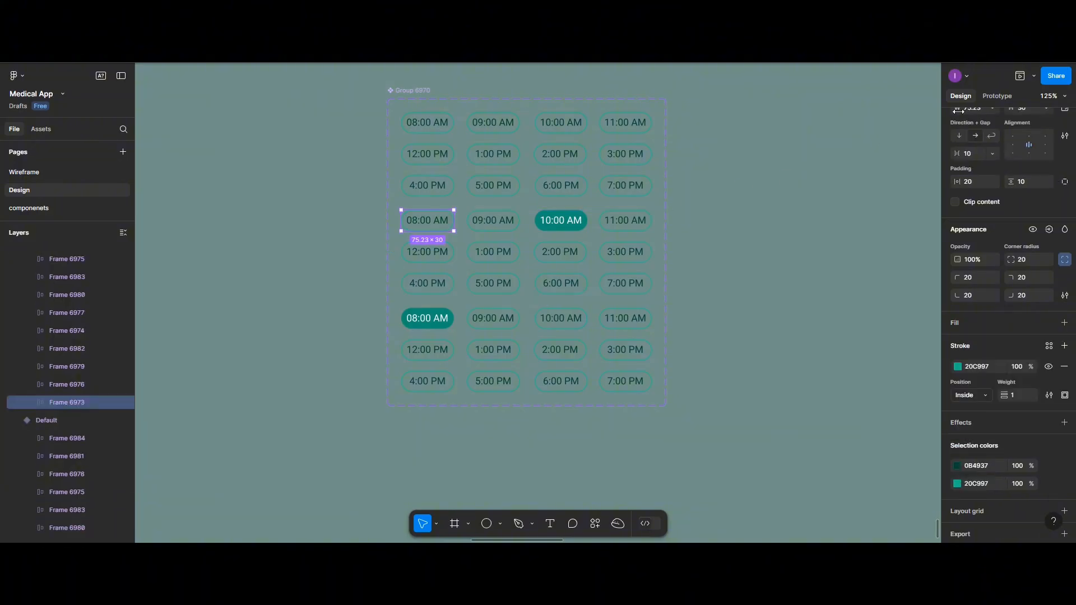
{"action": "left_click", "coordinate": [991, 96]}
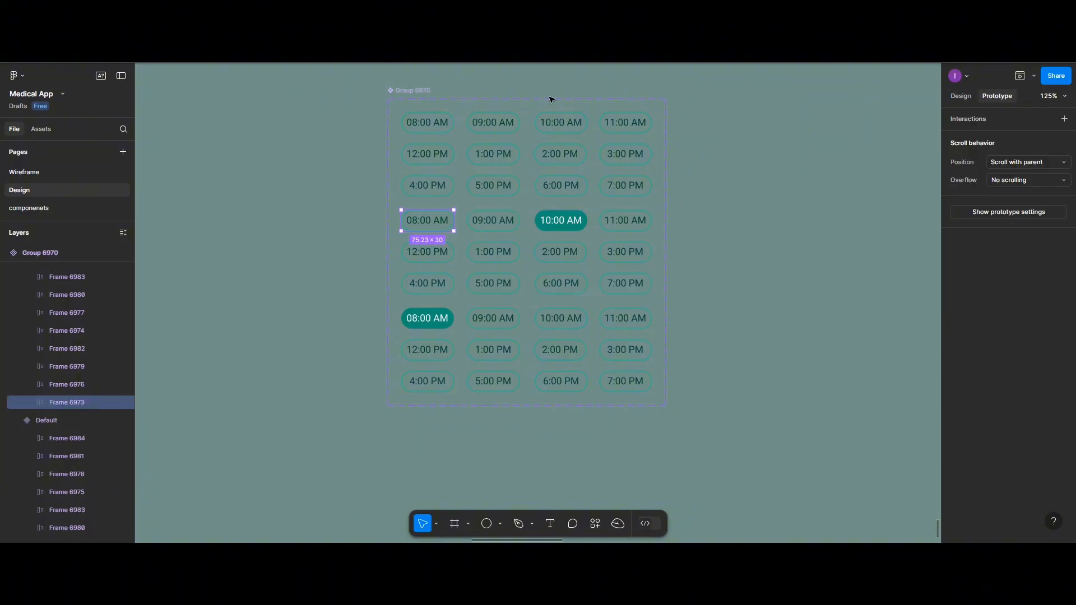
{"action": "left_click", "coordinate": [426, 125]}
{"action": "left_click_drag", "start_coordinate": [428, 135], "coordinate": [411, 336]}
{"action": "left_click", "coordinate": [552, 312]}
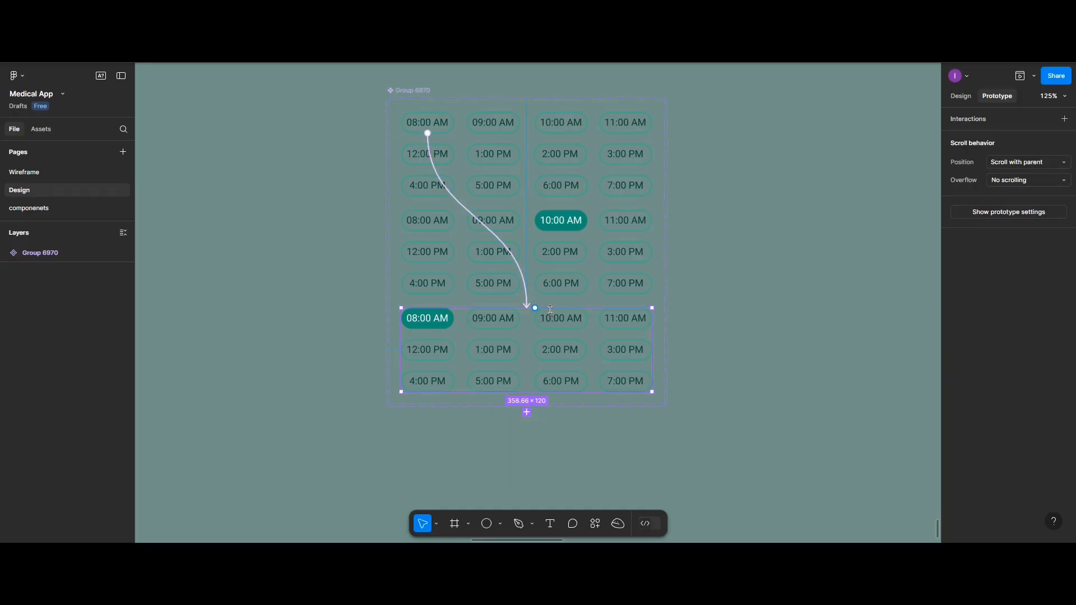
Link the filled 08:00 AM button in Variant3 and the filled 10:00 AM button in Variant2 back to the Default variant
{"action": "left_click", "coordinate": [442, 321]}
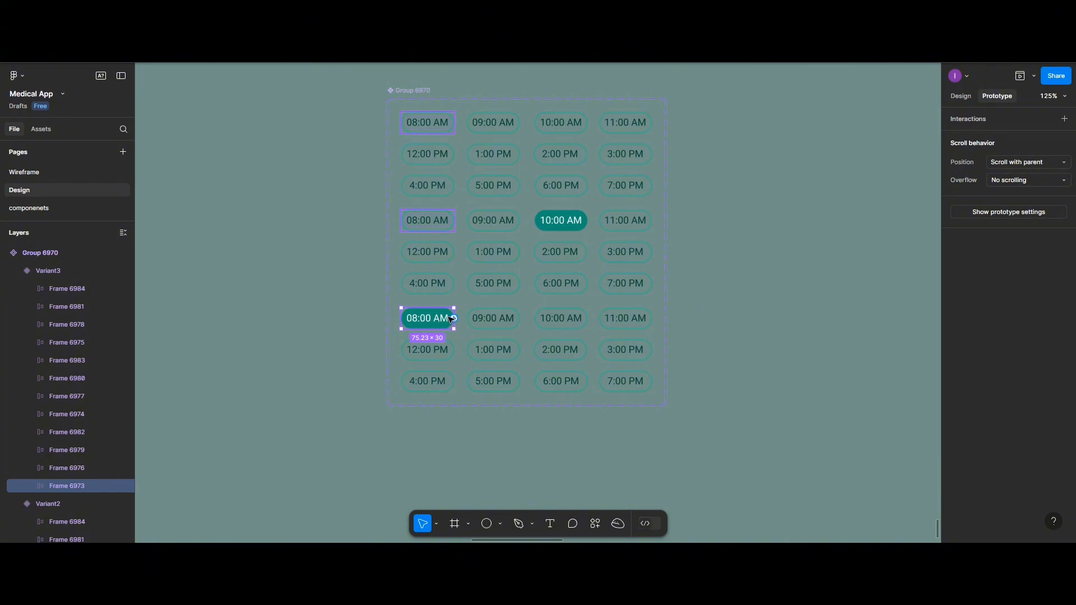
{"action": "left_click_drag", "start_coordinate": [454, 319], "coordinate": [454, 133]}
{"action": "left_click", "coordinate": [576, 210]}
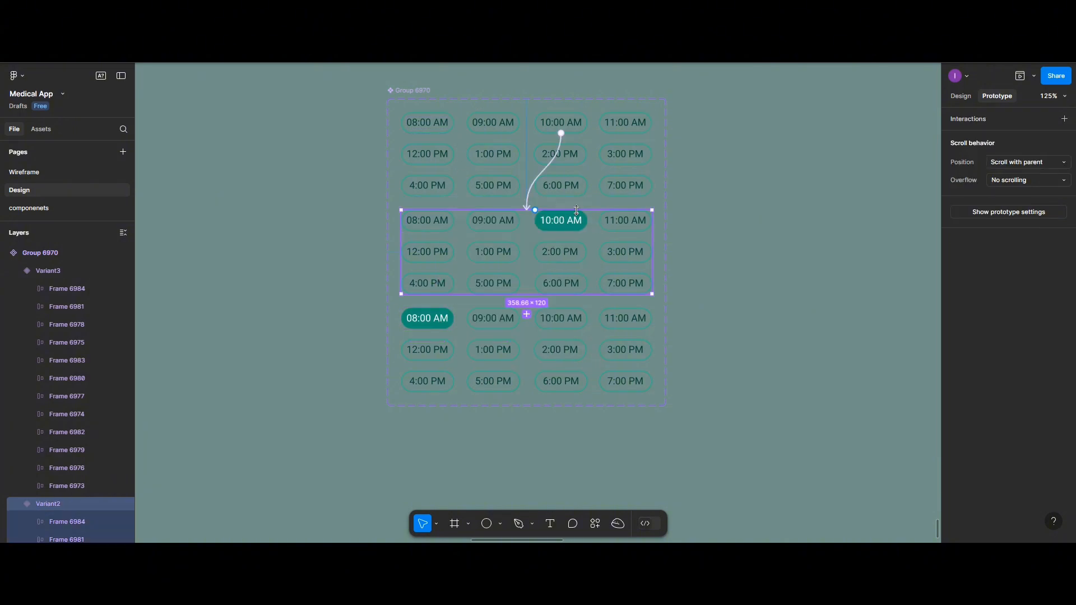
{"action": "left_click", "coordinate": [558, 225]}
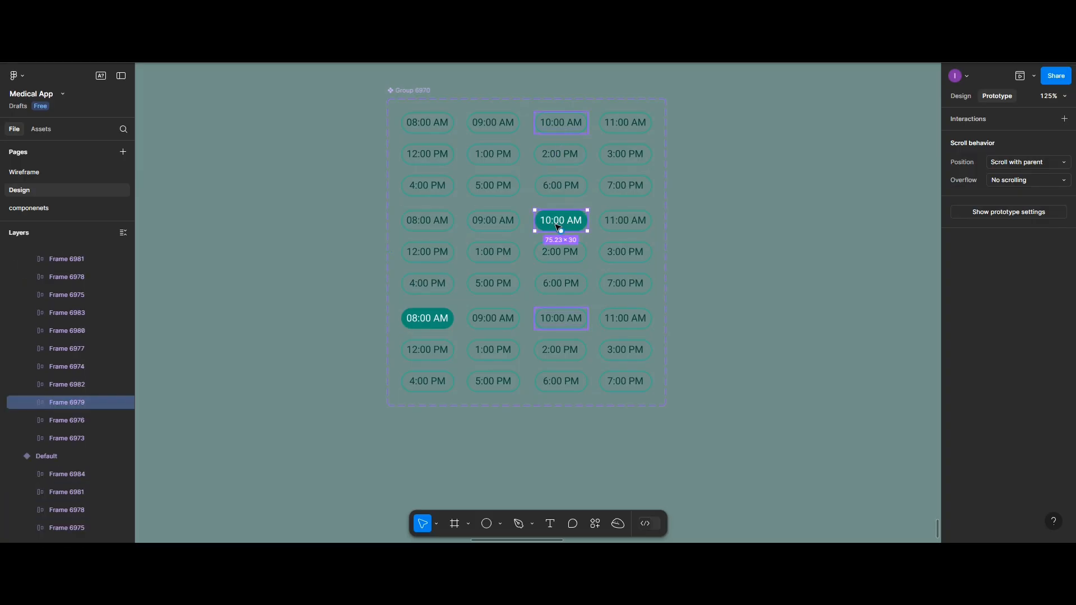
{"action": "left_click_drag", "start_coordinate": [593, 194], "coordinate": [589, 195]}
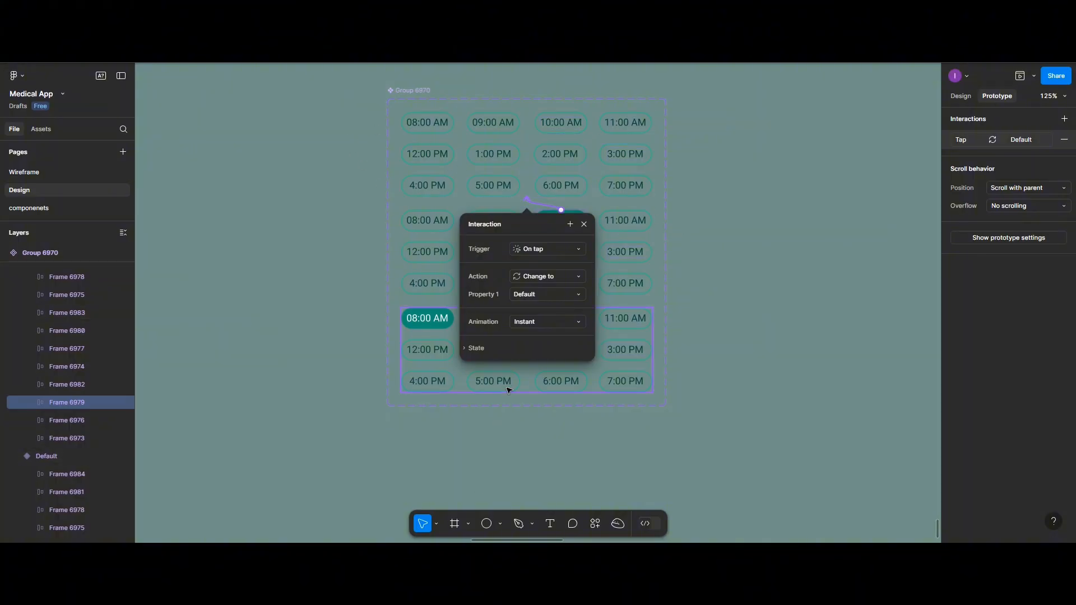
Rename the time-slot component set as Hour
{"action": "scroll", "coordinate": [509, 392], "scroll_direction": "down", "scroll_amount": 1}
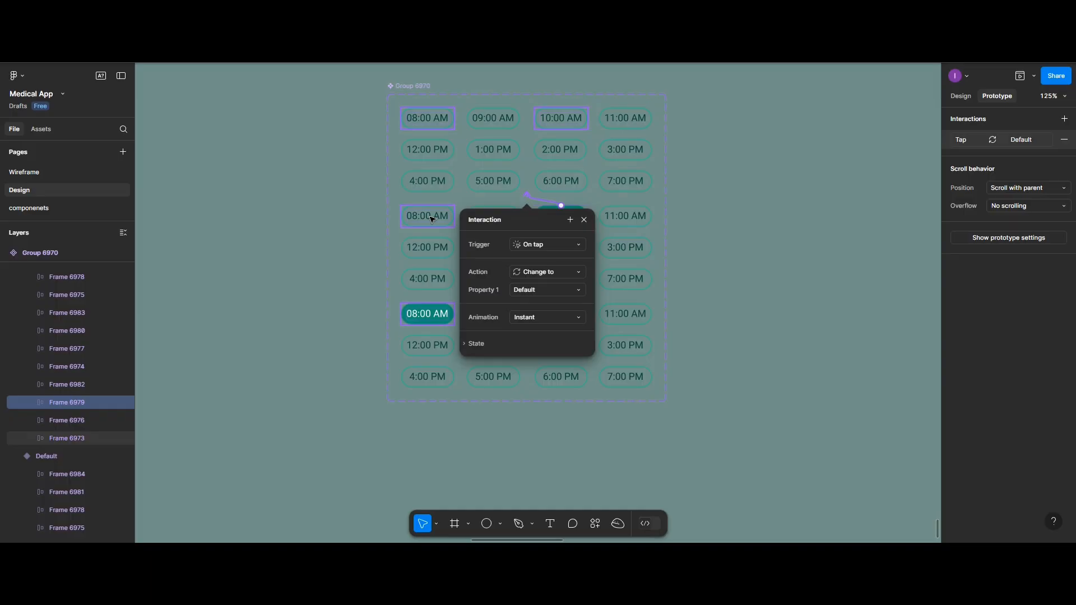
{"action": "scroll", "coordinate": [432, 219], "scroll_direction": "down", "scroll_amount": 2}
{"action": "left_click", "coordinate": [411, 106]}
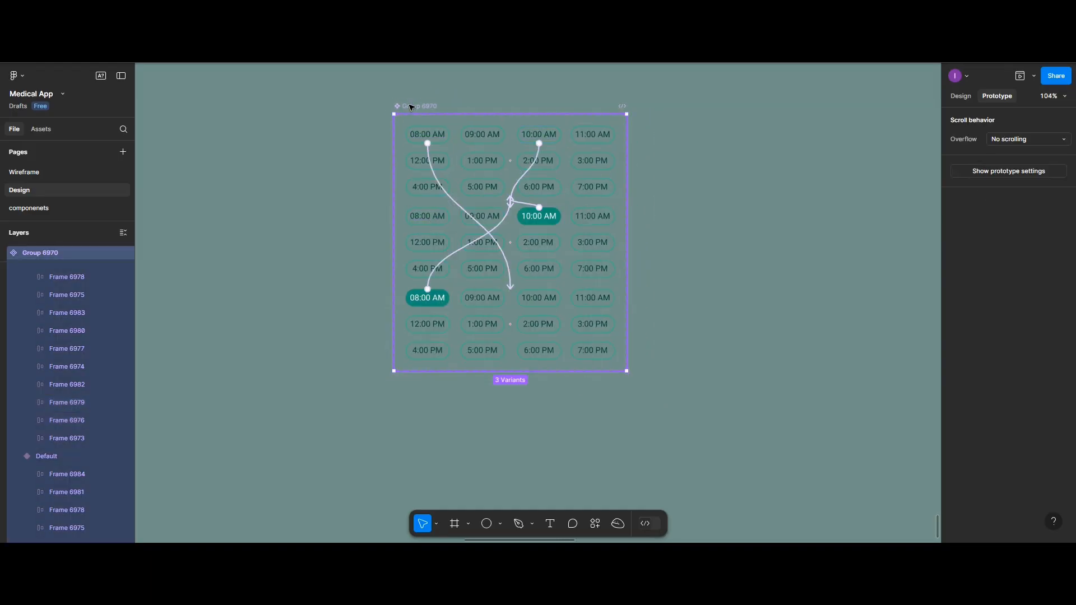
{"action": "double_click", "coordinate": [411, 106]}
{"action": "type", "text": "Hour"}
{"action": "left_click", "coordinate": [459, 91]}
{"action": "scroll", "coordinate": [459, 89], "scroll_direction": "down", "scroll_amount": 4}
{"action": "scroll", "coordinate": [458, 89], "scroll_direction": "up", "scroll_amount": 4}
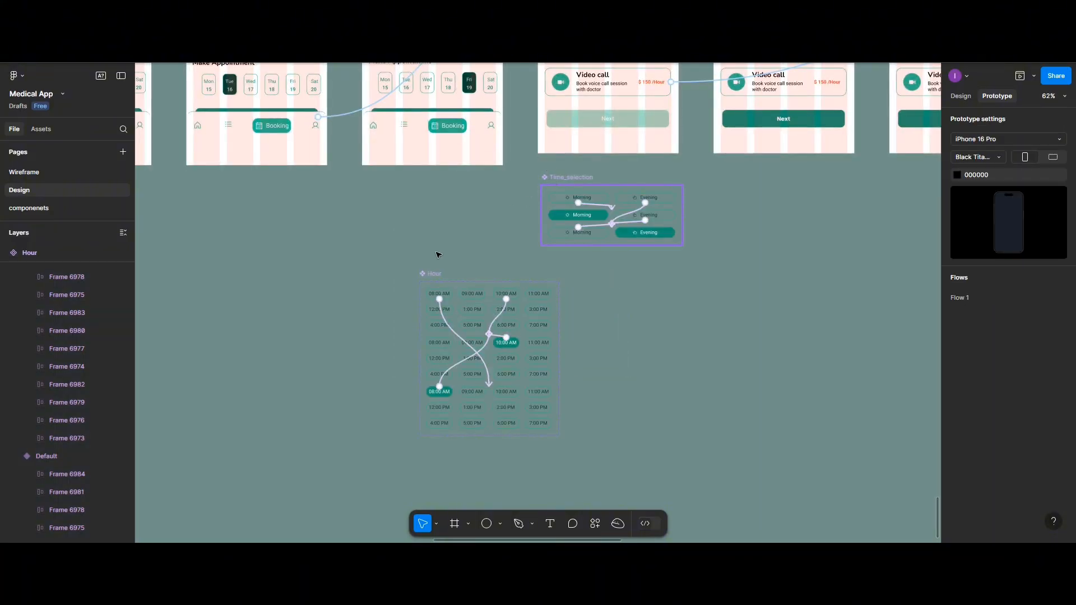
Move the Time_selection and Hour component sets from the Design page to the componenets page
{"action": "left_click", "coordinate": [430, 275], "text": "shift"}
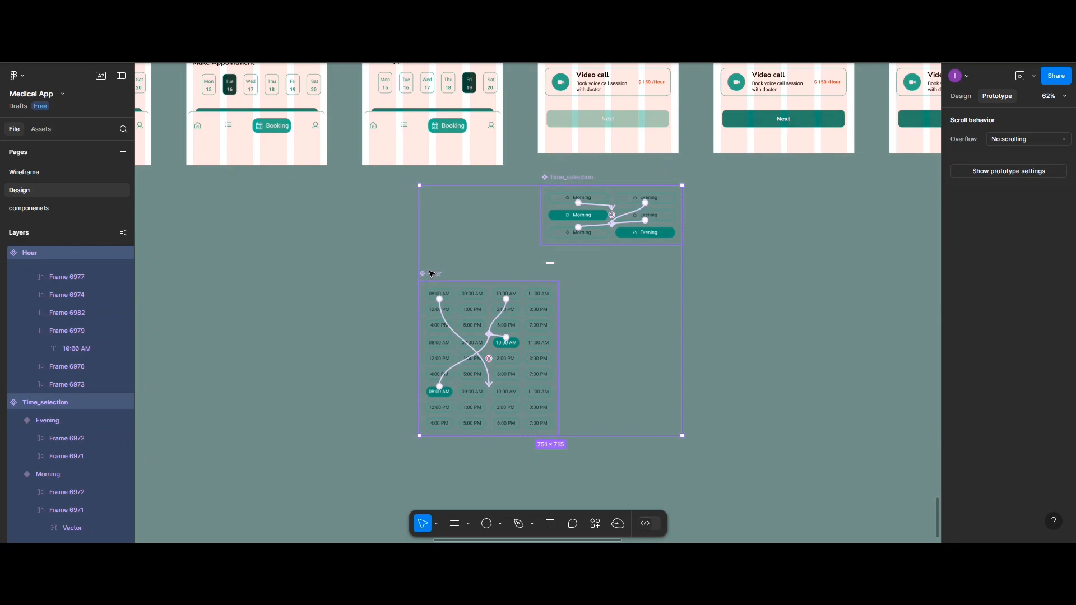
{"action": "key", "text": "ctrl+x"}
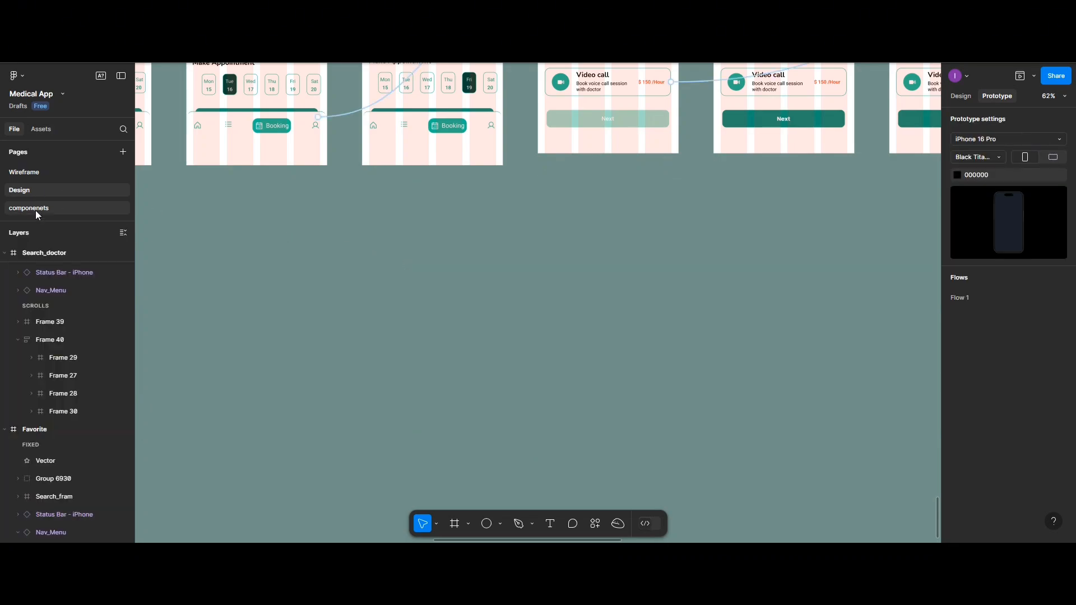
{"action": "left_click", "coordinate": [36, 208]}
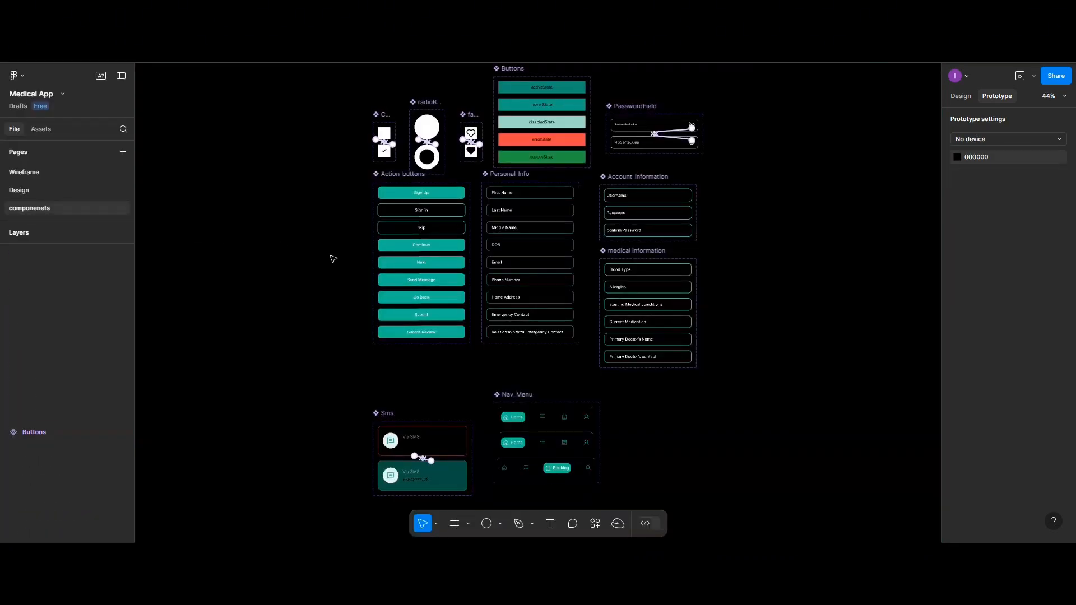
{"action": "scroll", "coordinate": [491, 295], "scroll_direction": "down", "scroll_amount": 5}
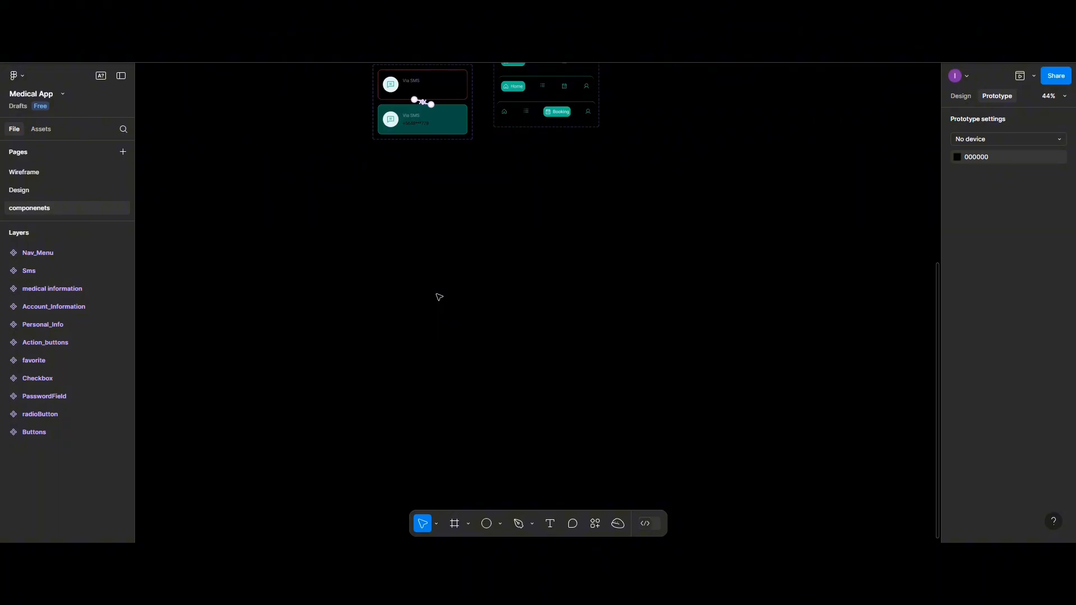
{"action": "key", "text": "ctrl+v"}
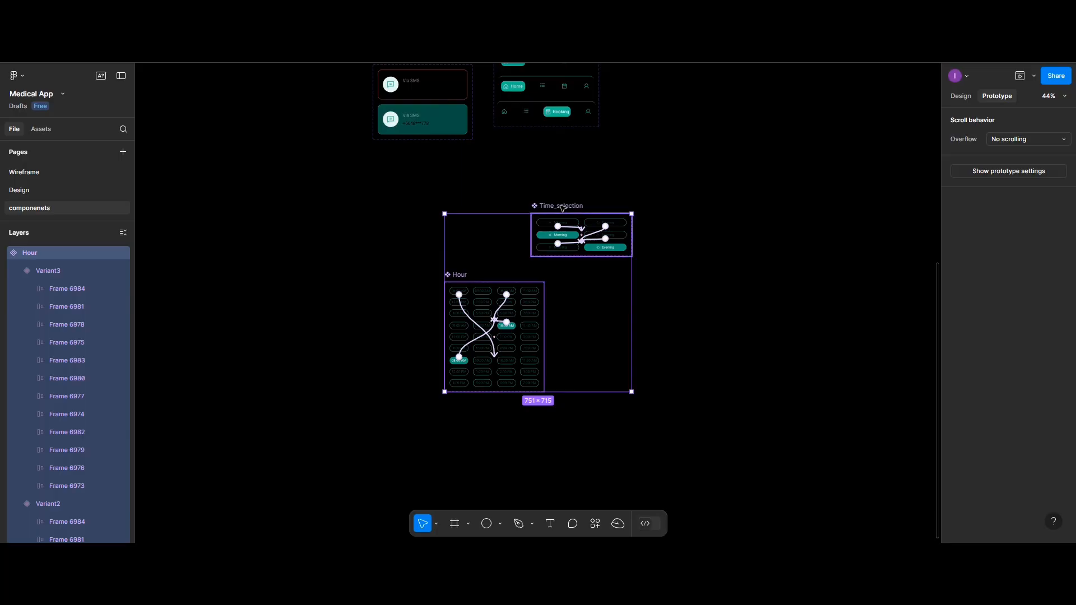
Arrange the Time_selection component set beneath Sms and the Hour component set directly below it, roughly aligned
{"action": "left_click_drag", "start_coordinate": [562, 208], "coordinate": [412, 156]}
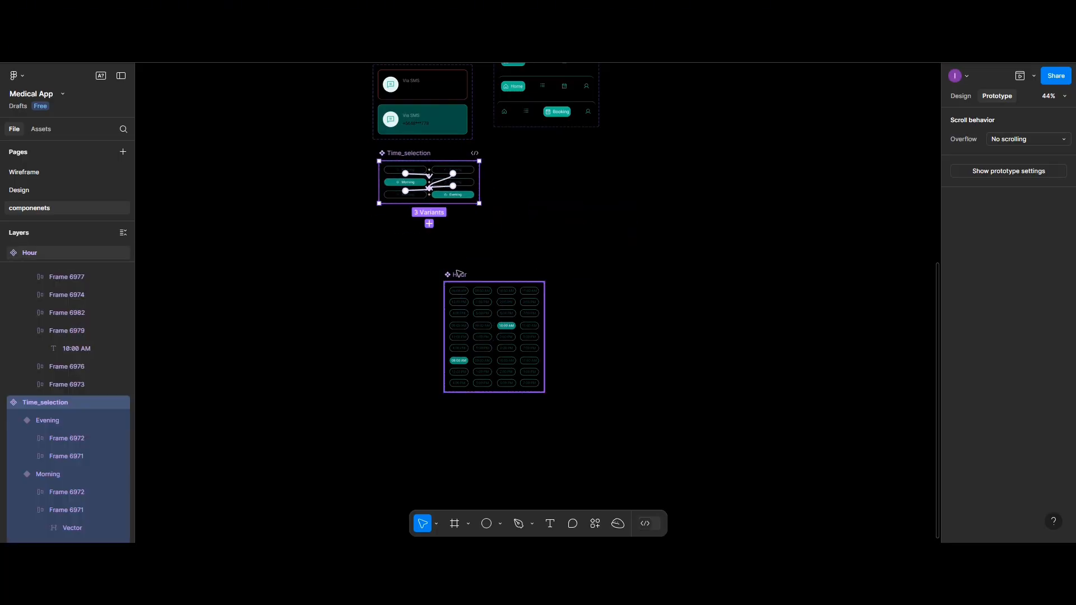
{"action": "left_click_drag", "start_coordinate": [438, 269], "coordinate": [394, 230]}
{"action": "left_click", "coordinate": [659, 237]}
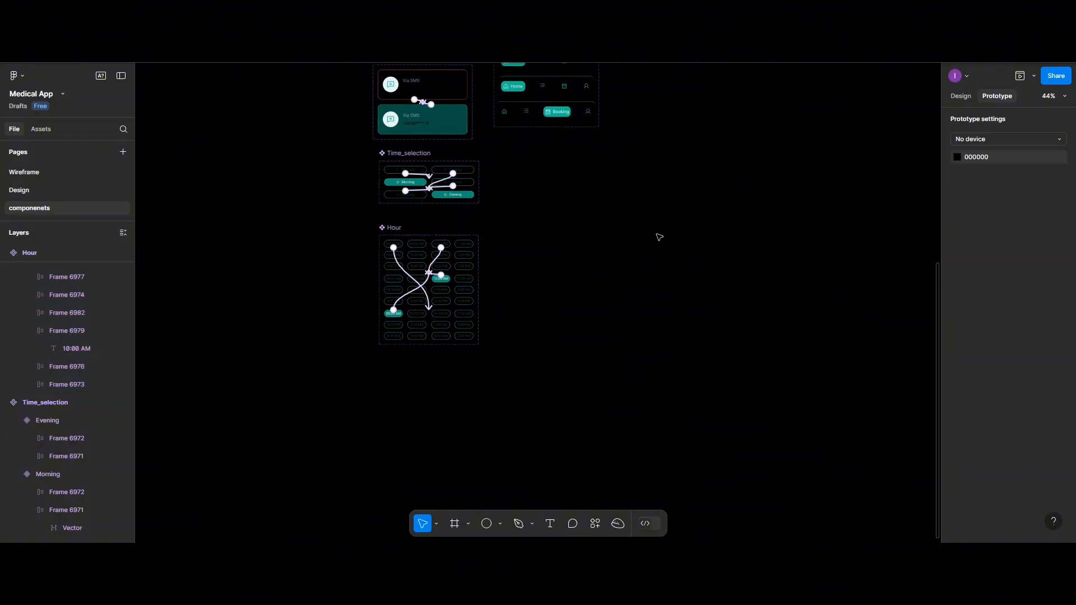
Return to the Design page and show the design properties with the book_appointment screen in view
{"action": "left_click", "coordinate": [39, 195]}
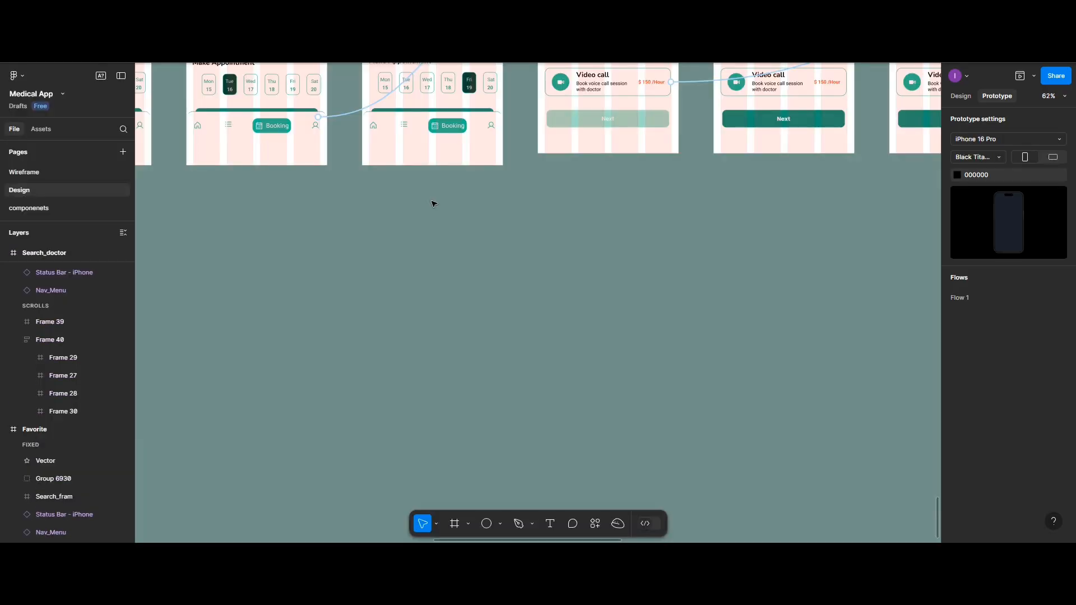
{"action": "scroll", "coordinate": [433, 204], "scroll_direction": "up", "scroll_amount": 5}
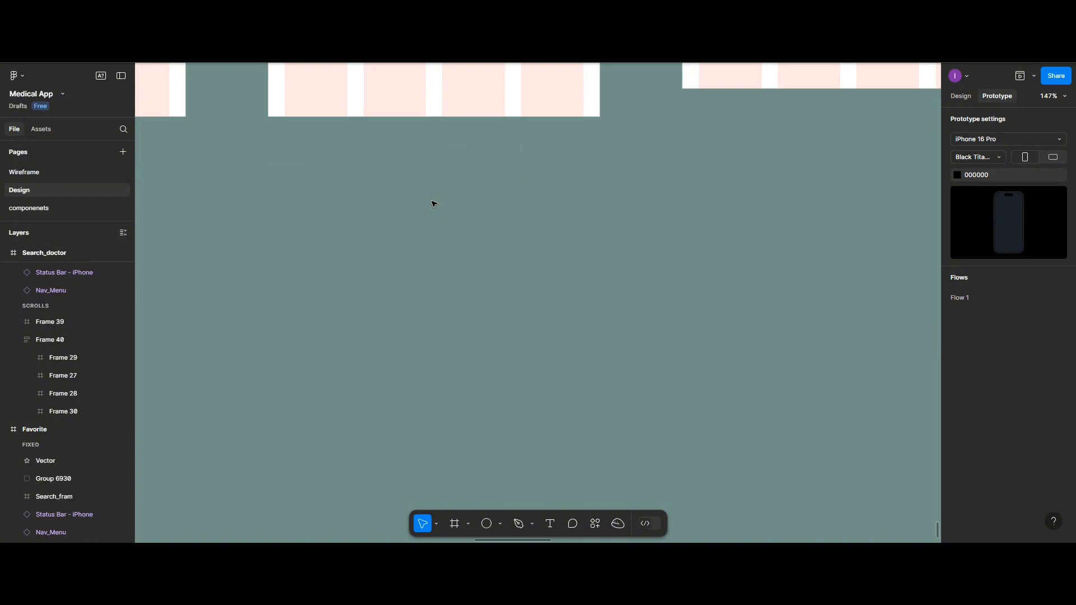
{"action": "scroll", "coordinate": [433, 204], "scroll_direction": "down", "scroll_amount": 2}
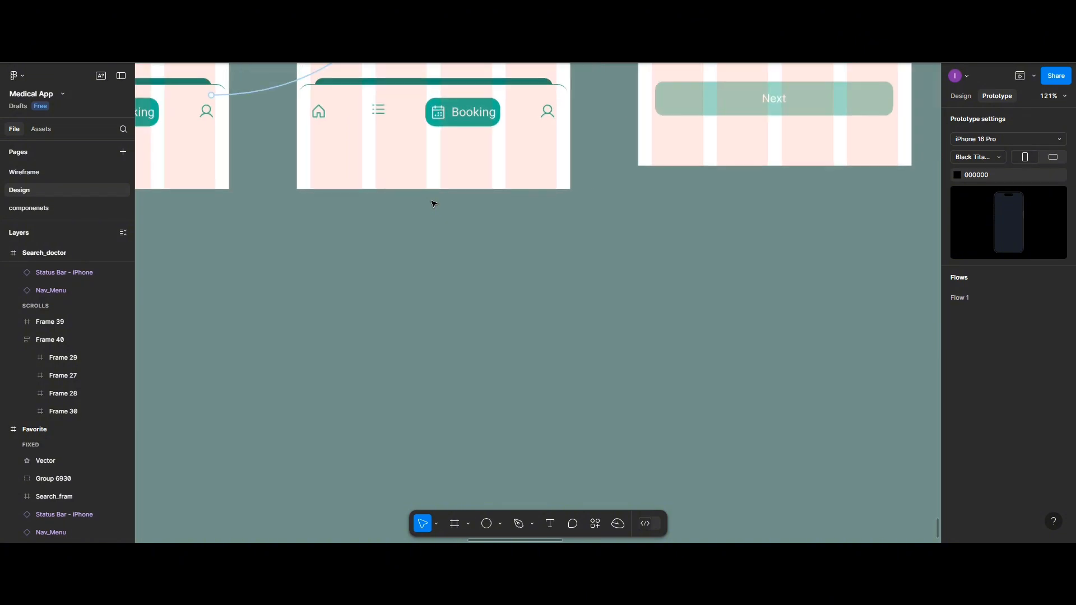
{"action": "scroll", "coordinate": [433, 203], "scroll_direction": "down", "scroll_amount": 5}
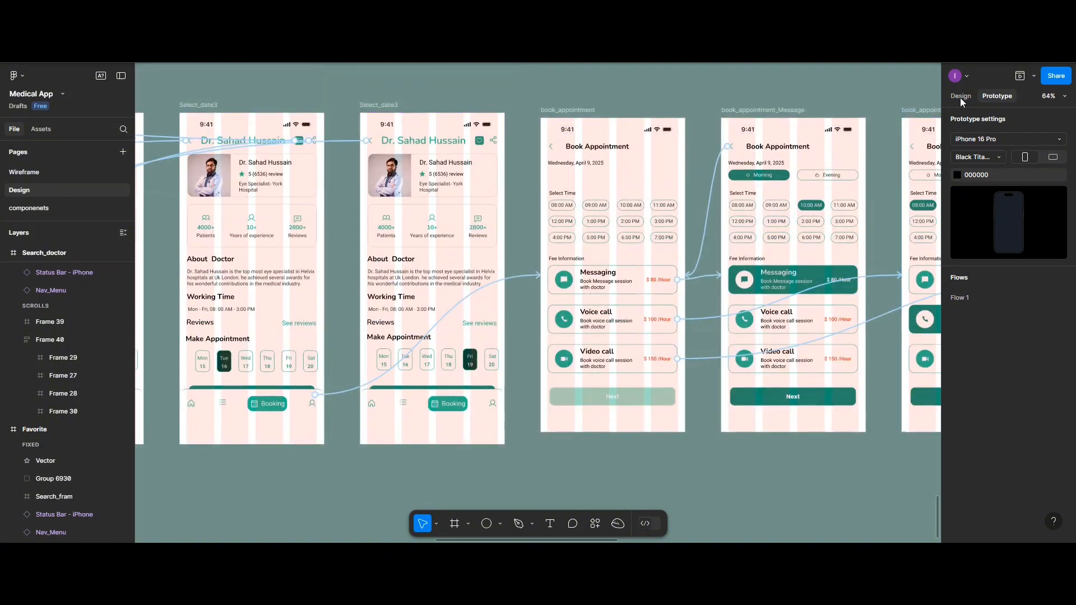
{"action": "left_click", "coordinate": [960, 96]}
{"action": "scroll", "coordinate": [471, 245], "scroll_direction": "up", "scroll_amount": 2}
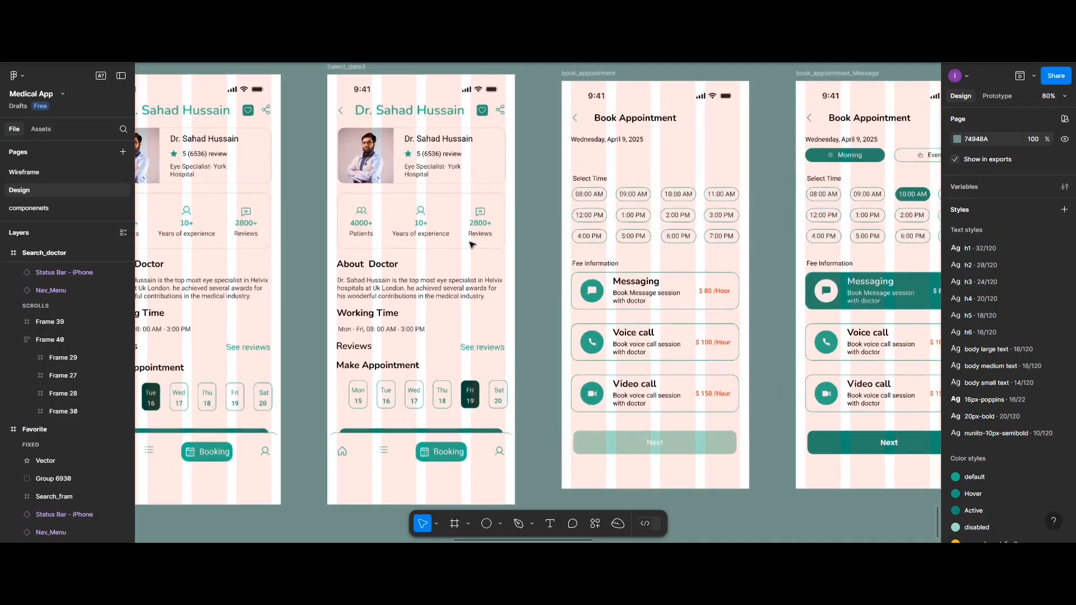
{"action": "scroll", "coordinate": [504, 242], "scroll_direction": "up", "scroll_amount": 1}
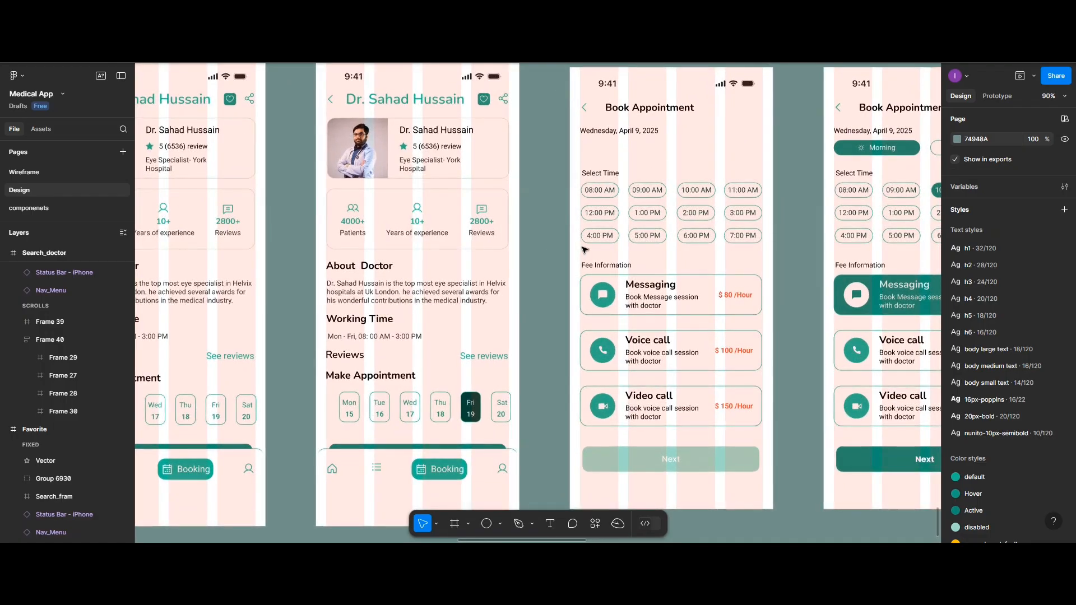
{"action": "scroll", "coordinate": [571, 229], "scroll_direction": "right", "scroll_amount": 4}
{"action": "scroll", "coordinate": [571, 229], "scroll_direction": "up", "scroll_amount": 2}
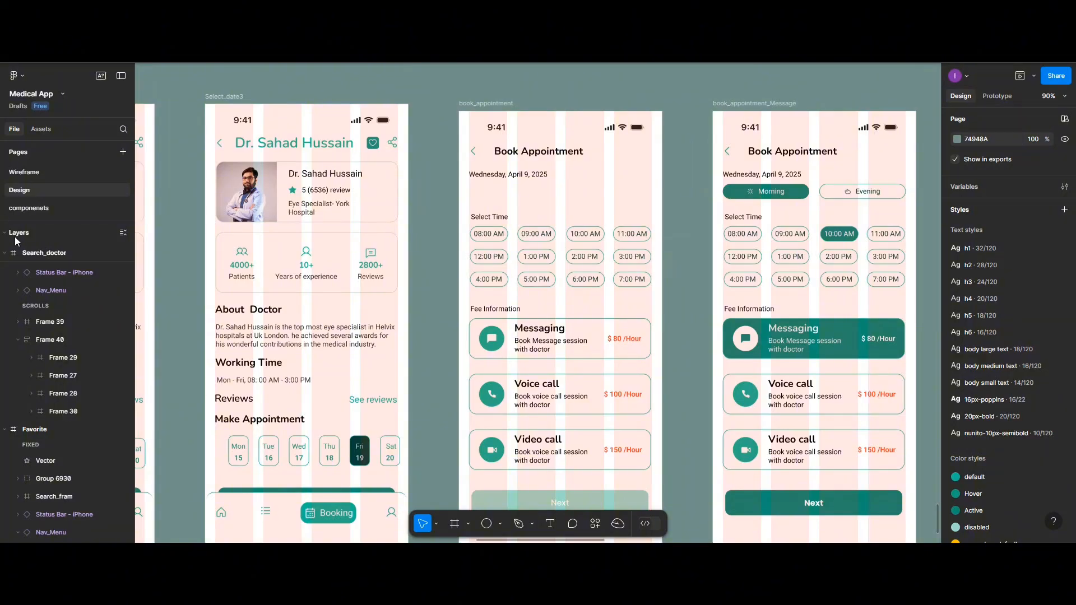
Insert a default Time_selection instance from the file's componenets assets beneath the date on the book_appointment screen
{"action": "left_click", "coordinate": [42, 129]}
{"action": "left_click", "coordinate": [22, 190]}
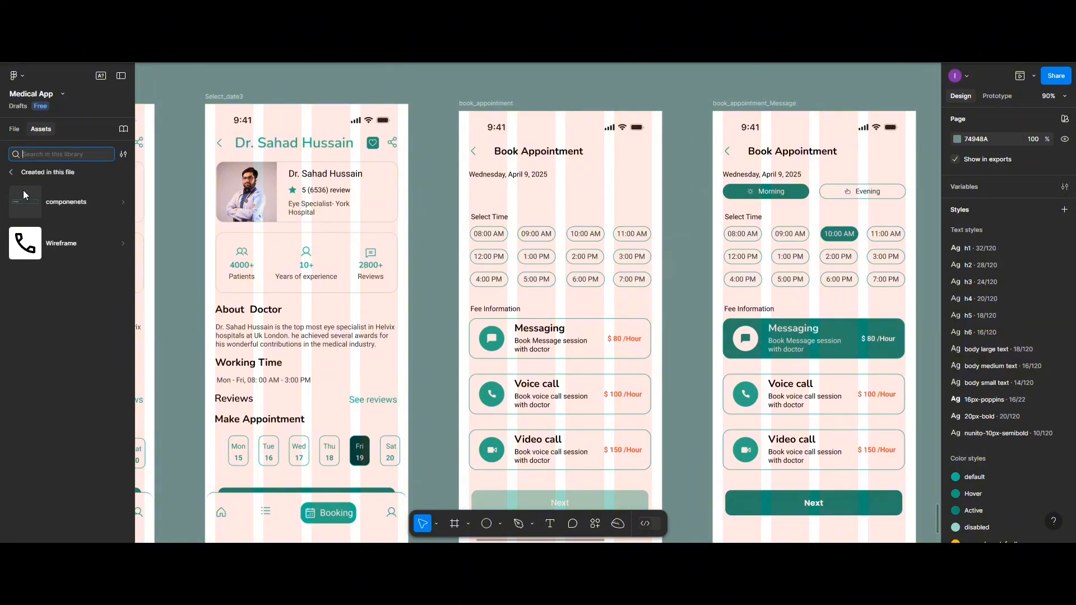
{"action": "left_click", "coordinate": [38, 197]}
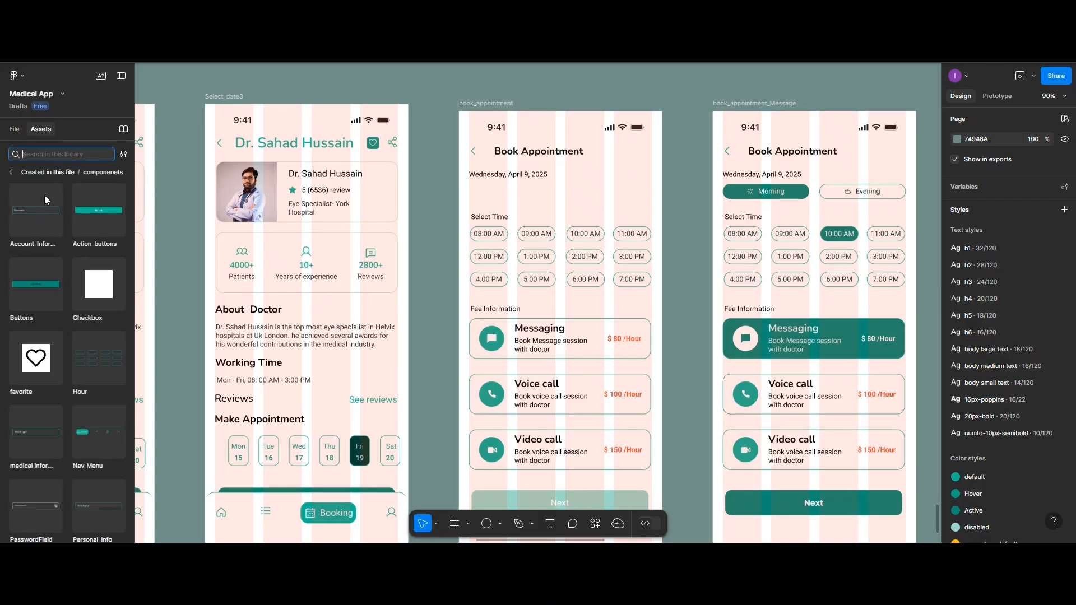
{"action": "scroll", "coordinate": [115, 341], "scroll_direction": "down", "scroll_amount": 3}
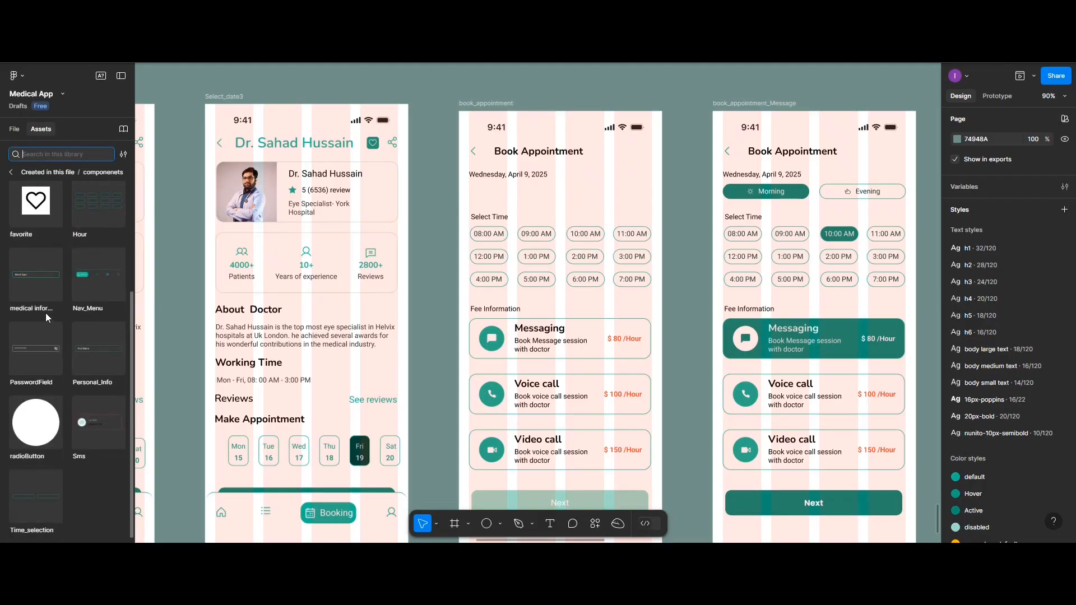
{"action": "left_click", "coordinate": [45, 485]}
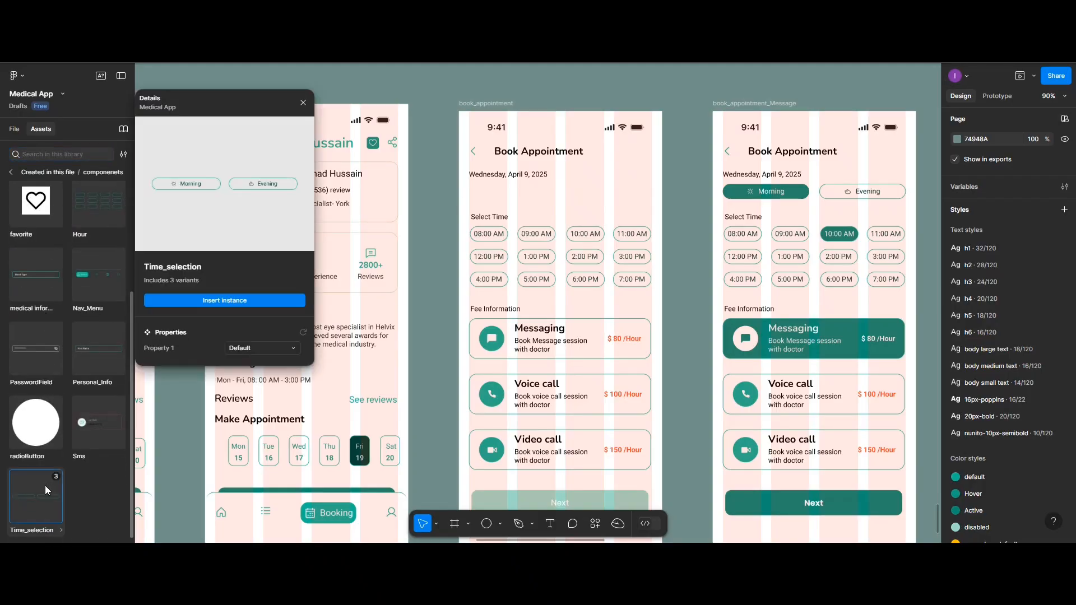
{"action": "left_click", "coordinate": [186, 303]}
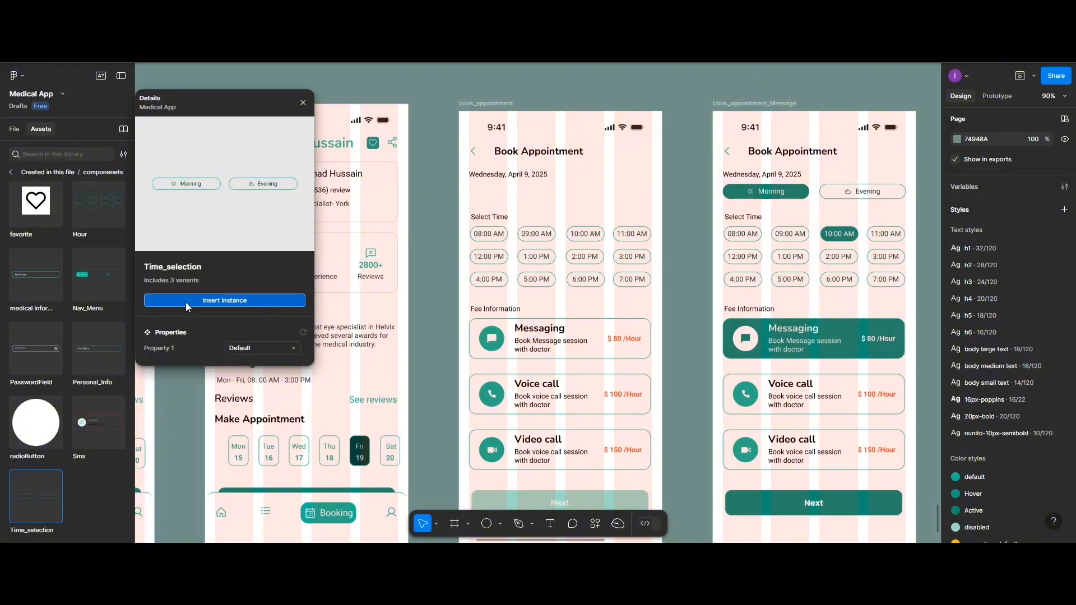
{"action": "left_click_drag", "start_coordinate": [521, 307], "coordinate": [546, 196]}
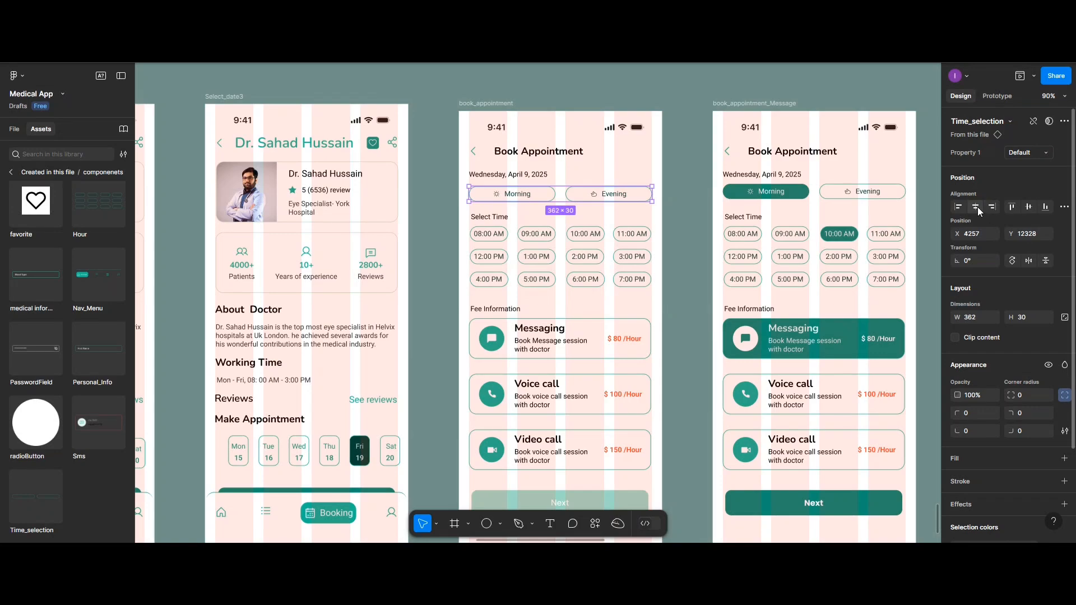
Replace the book_appointment screen's time-slot group with a default Hour instance, centred horizontally under Select Time
{"action": "left_click", "coordinate": [532, 247]}
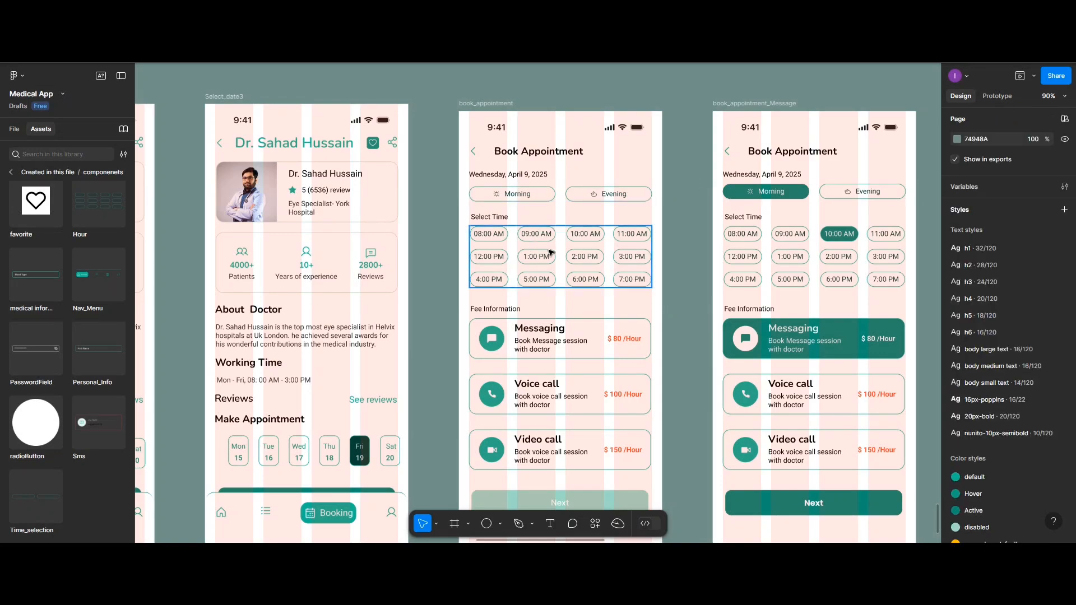
{"action": "left_click", "coordinate": [551, 253]}
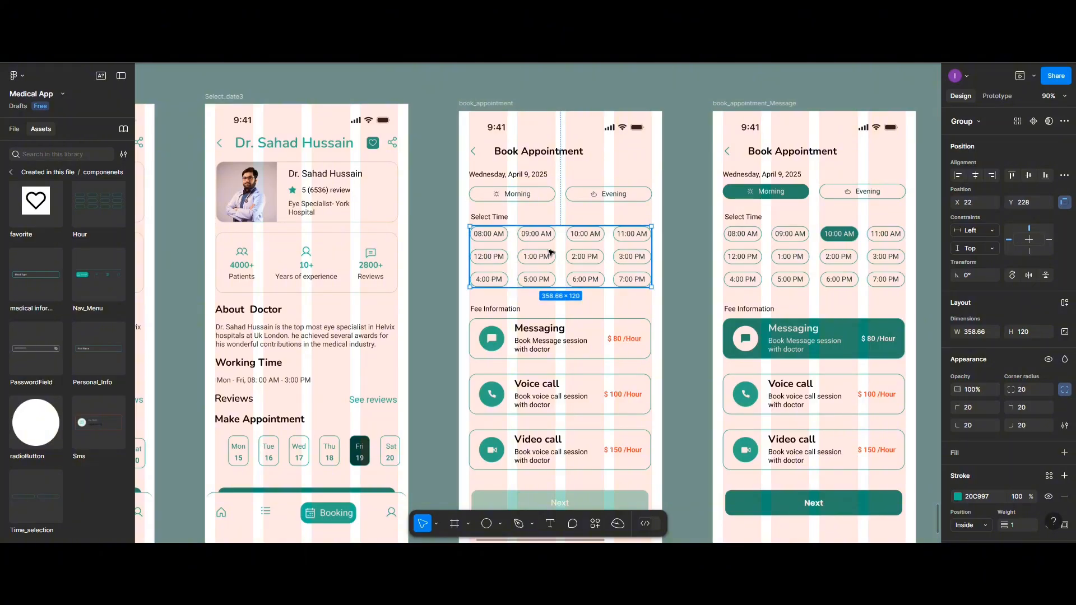
{"action": "key", "text": "Delete"}
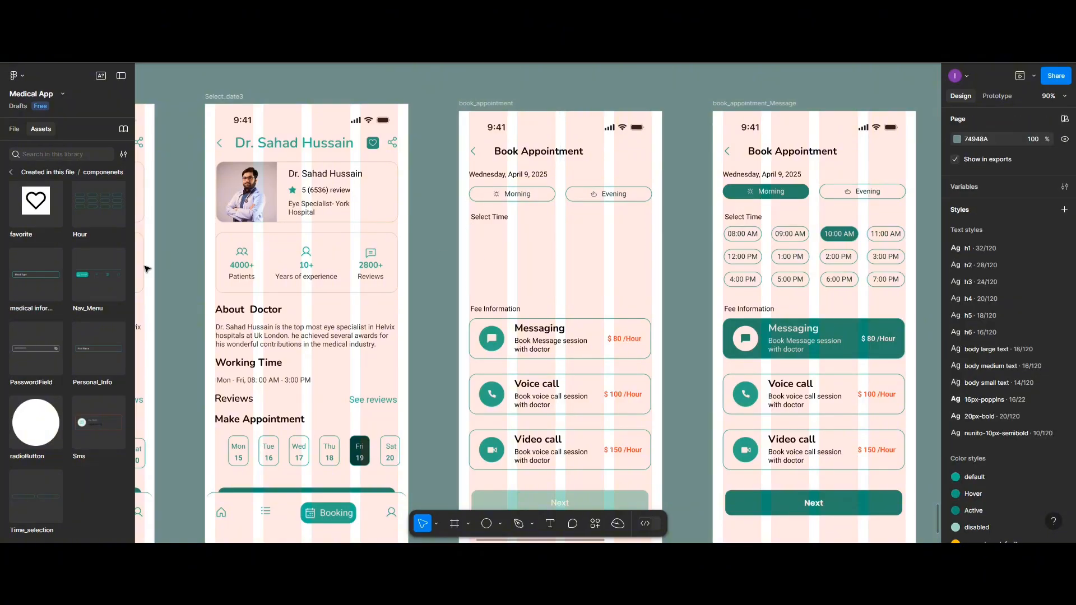
{"action": "left_click_drag", "start_coordinate": [95, 208], "coordinate": [546, 288]}
{"action": "left_click", "coordinate": [975, 207]}
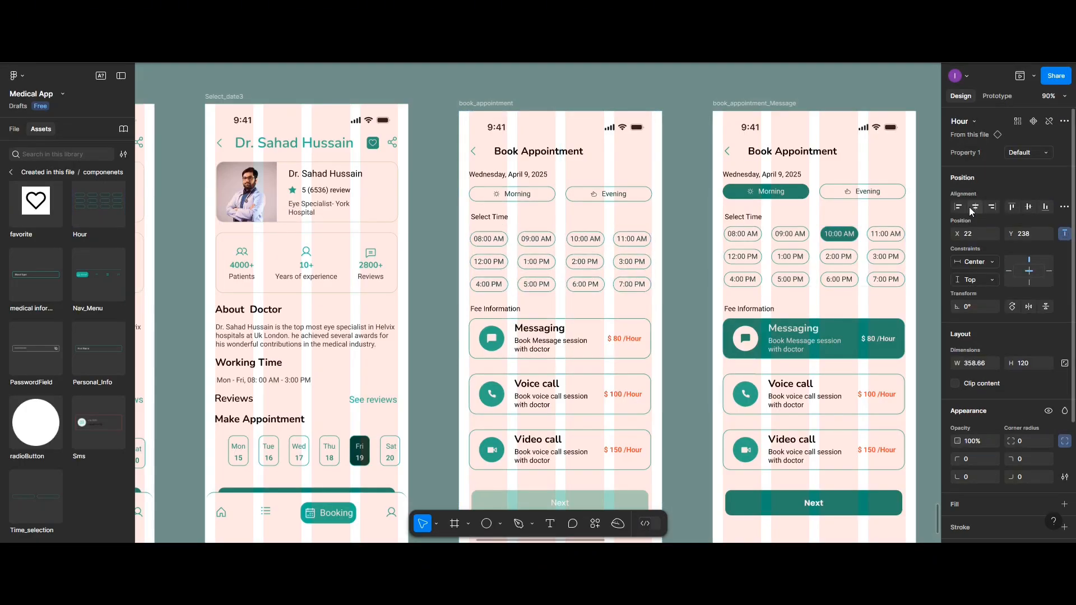
Set the vertical spacing between the Select Time label and the Hour instance to 10
{"action": "left_click", "coordinate": [503, 217], "text": "shift"}
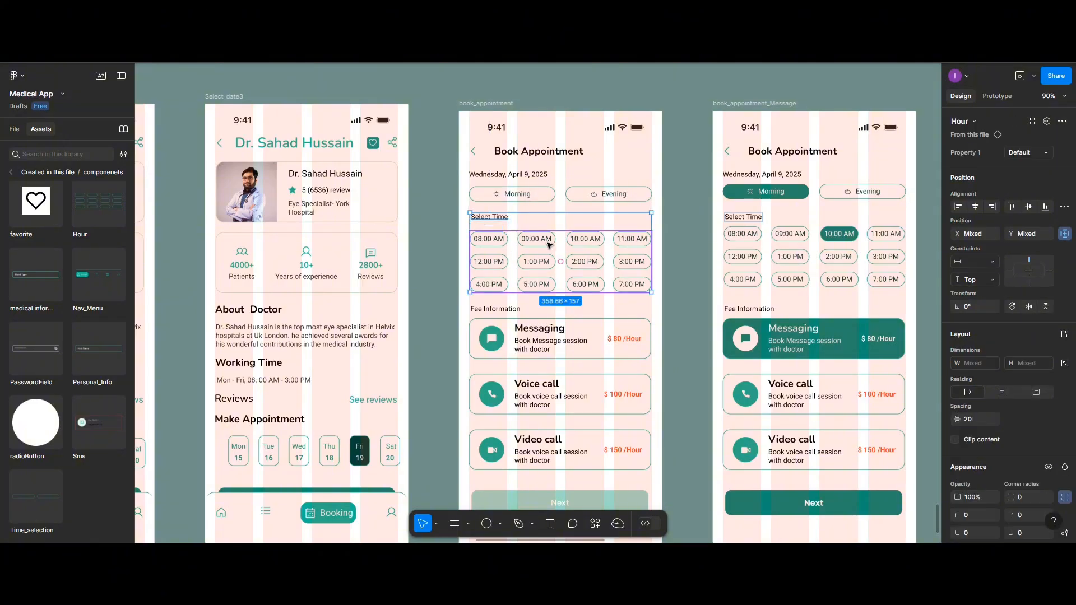
{"action": "left_click", "coordinate": [972, 422]}
{"action": "type", "text": "1"}
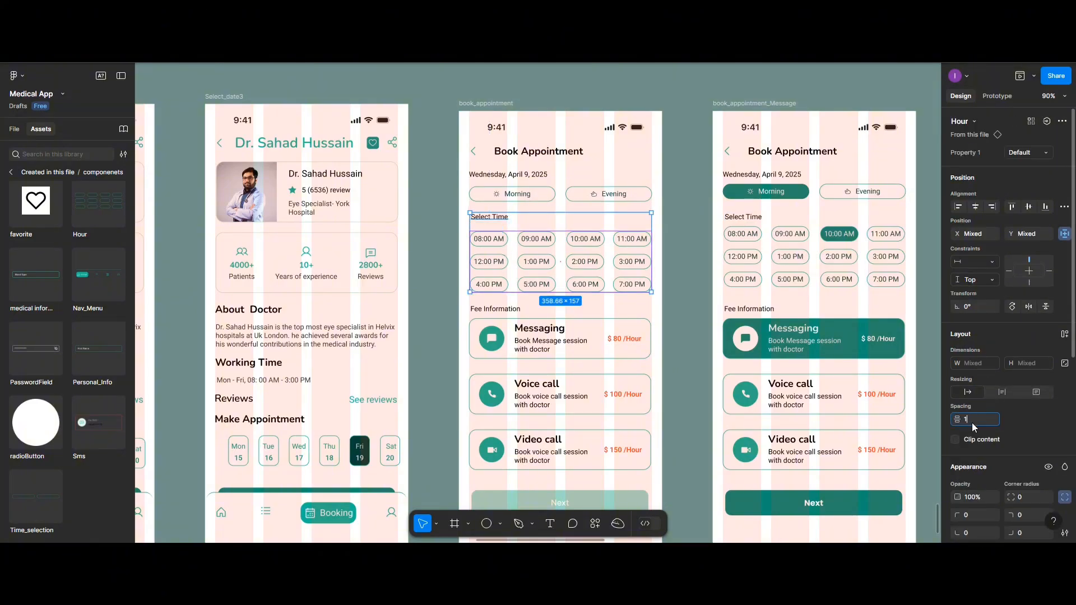
{"action": "type", "text": "0"}
Try to adjust the spacing between the date text and the Time_selection instance on the book_appointment screen
{"action": "left_click", "coordinate": [477, 176]}
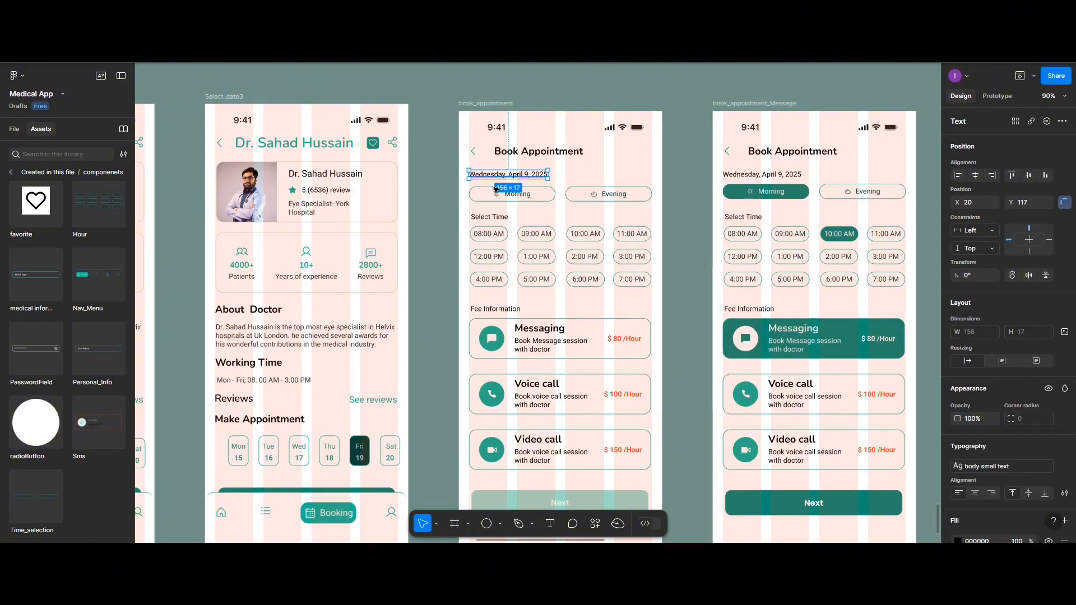
{"action": "left_click", "coordinate": [497, 196], "text": "shift"}
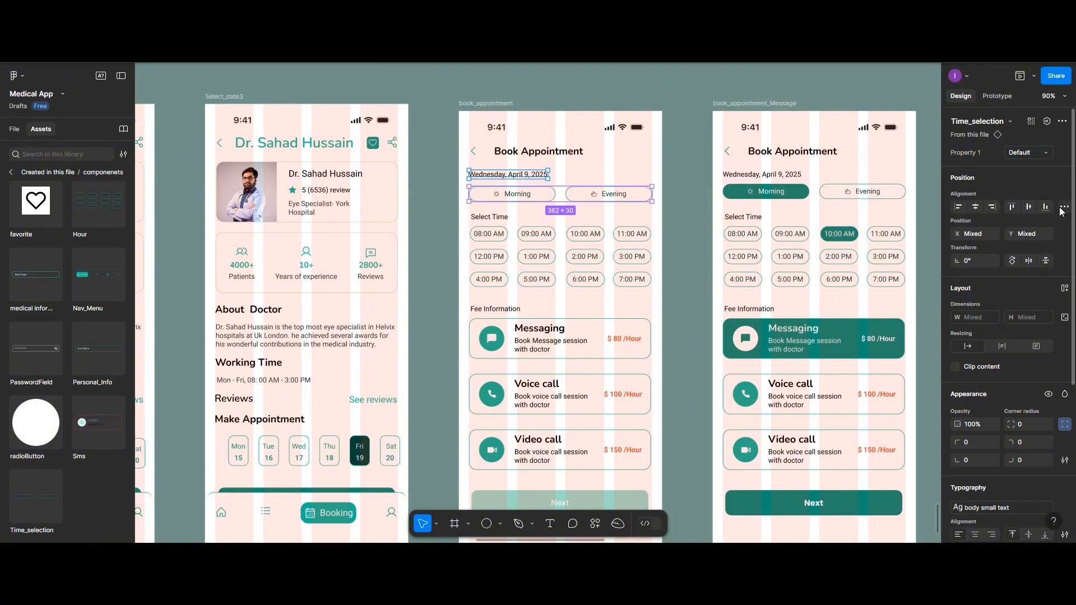
{"action": "left_click", "coordinate": [1063, 209]}
{"action": "left_click", "coordinate": [989, 241]}
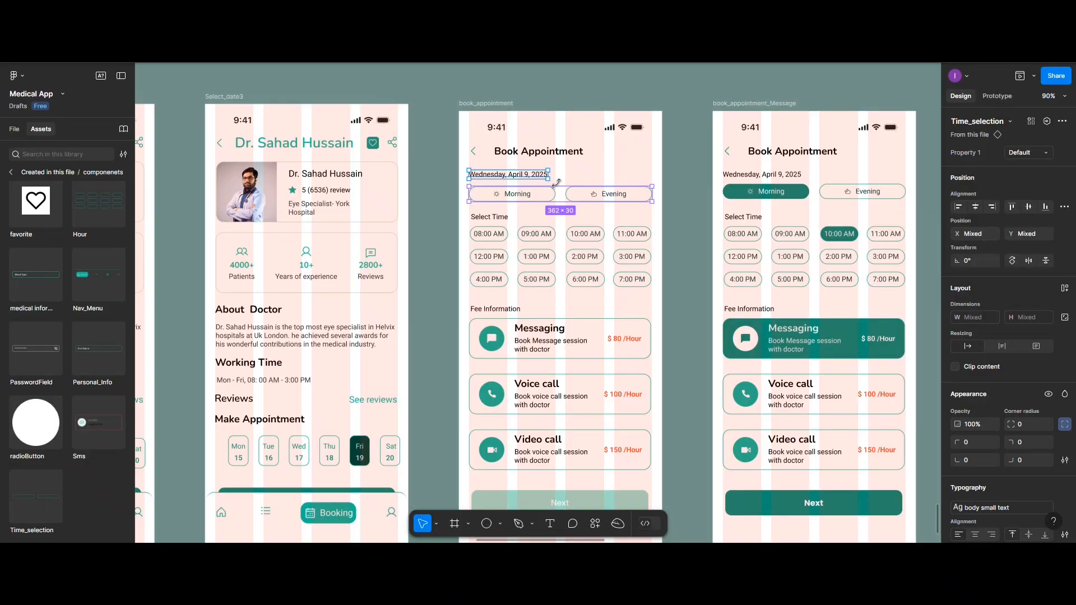
{"action": "left_click", "coordinate": [444, 168]}
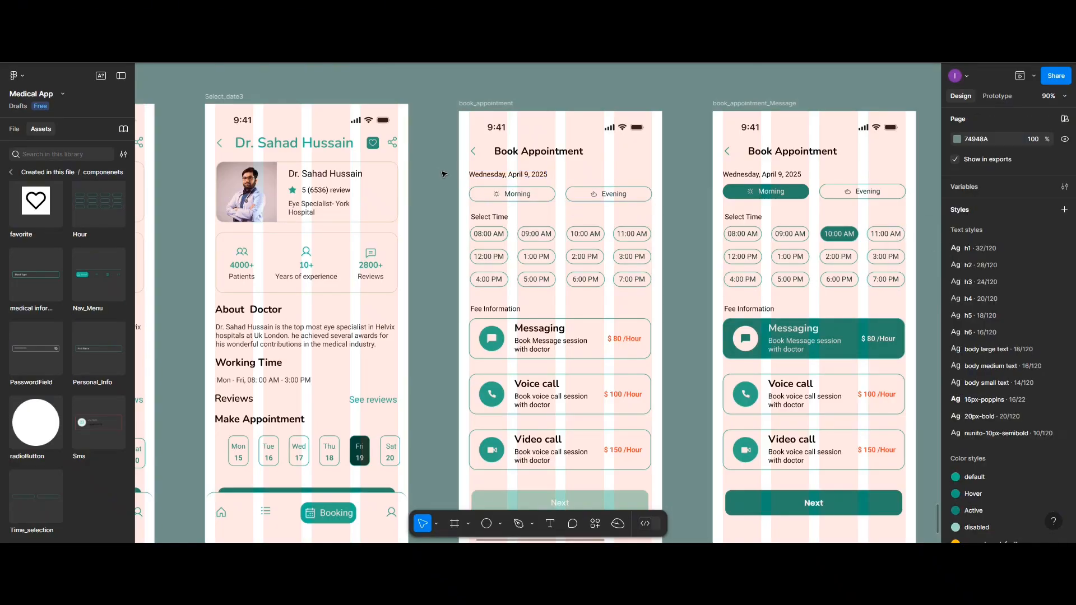
{"action": "left_click", "coordinate": [501, 193]}
{"action": "left_click", "coordinate": [510, 176], "text": "shift"}
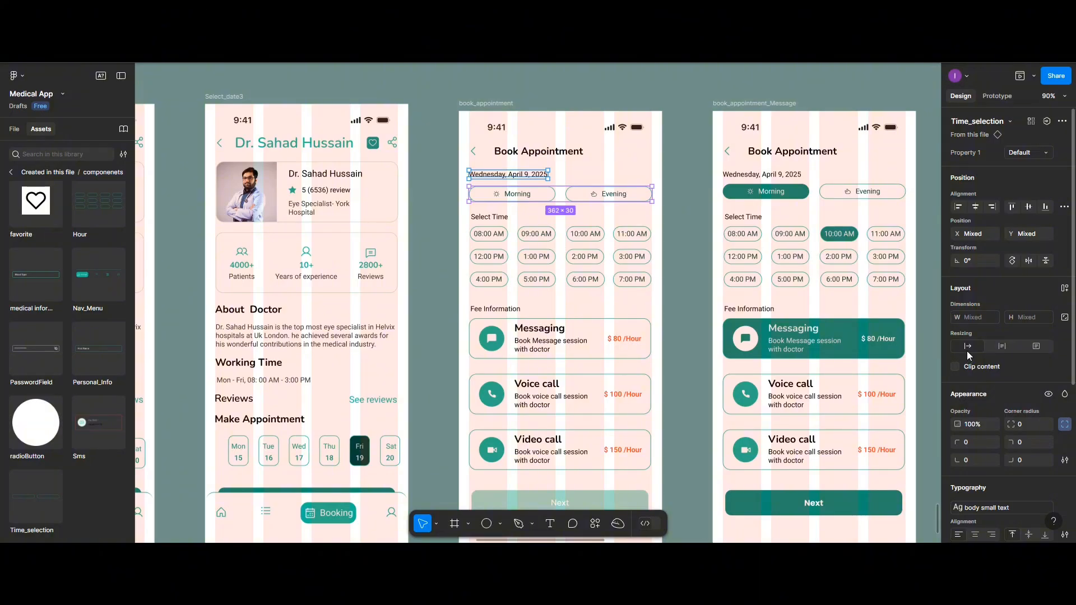
{"action": "scroll", "coordinate": [972, 337], "scroll_direction": "down", "scroll_amount": 4}
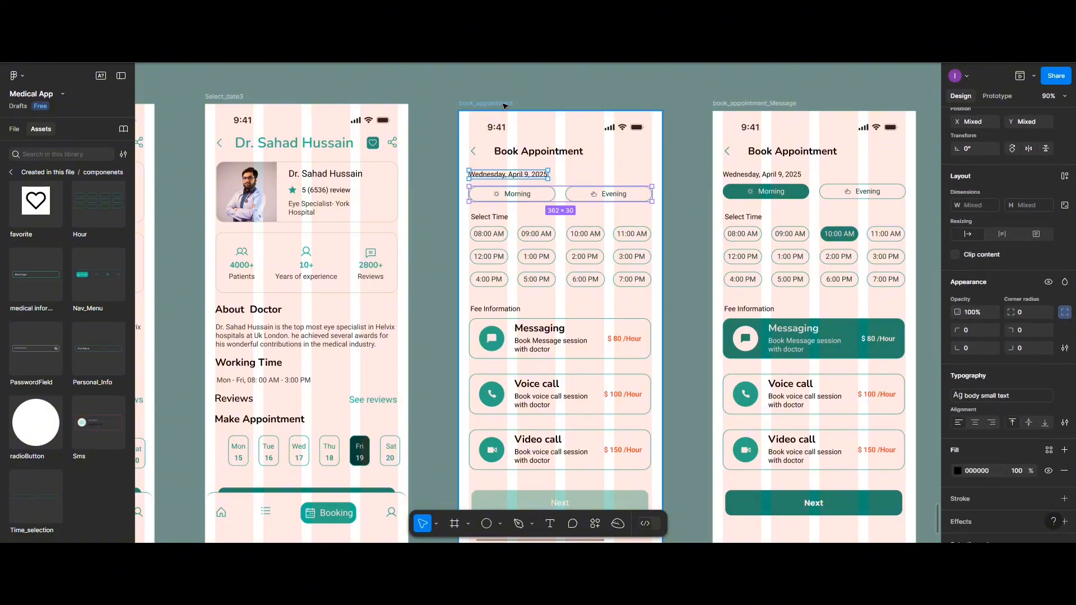
Shift the book_appointment frame slightly left and replace the stray Time_selection instance with a new one beneath the date
{"action": "left_click_drag", "start_coordinate": [502, 105], "coordinate": [494, 106]}
{"action": "mouse_move", "coordinate": [560, 199]}
{"action": "left_mouse_down"}
{"action": "mouse_move", "coordinate": [519, 194]}
{"action": "mouse_move", "coordinate": [547, 199]}
{"action": "left_mouse_up"}
{"action": "left_click", "coordinate": [544, 196]}
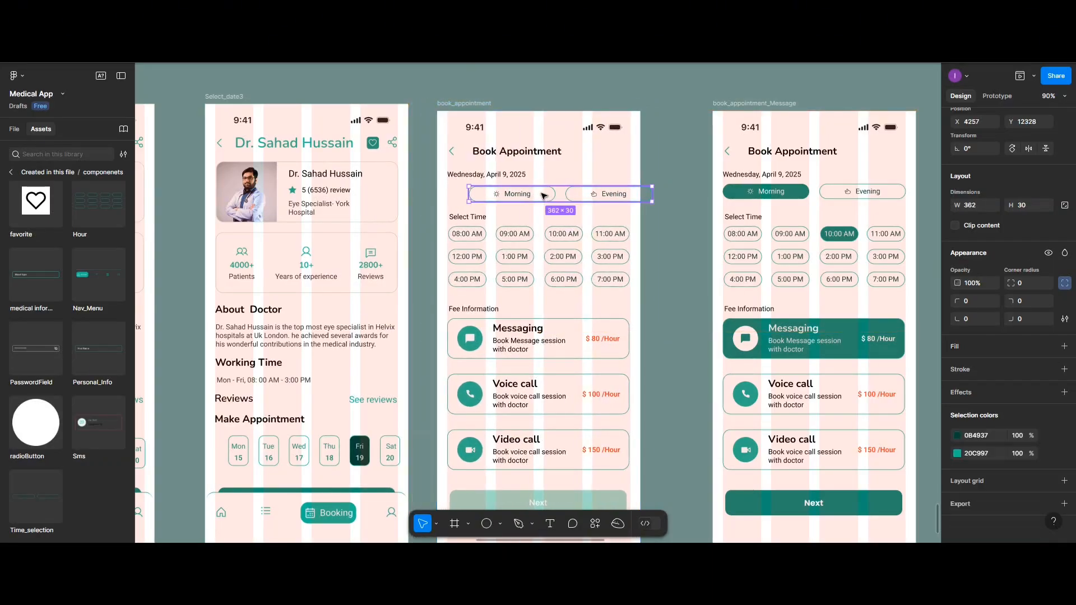
{"action": "key", "text": "Delete"}
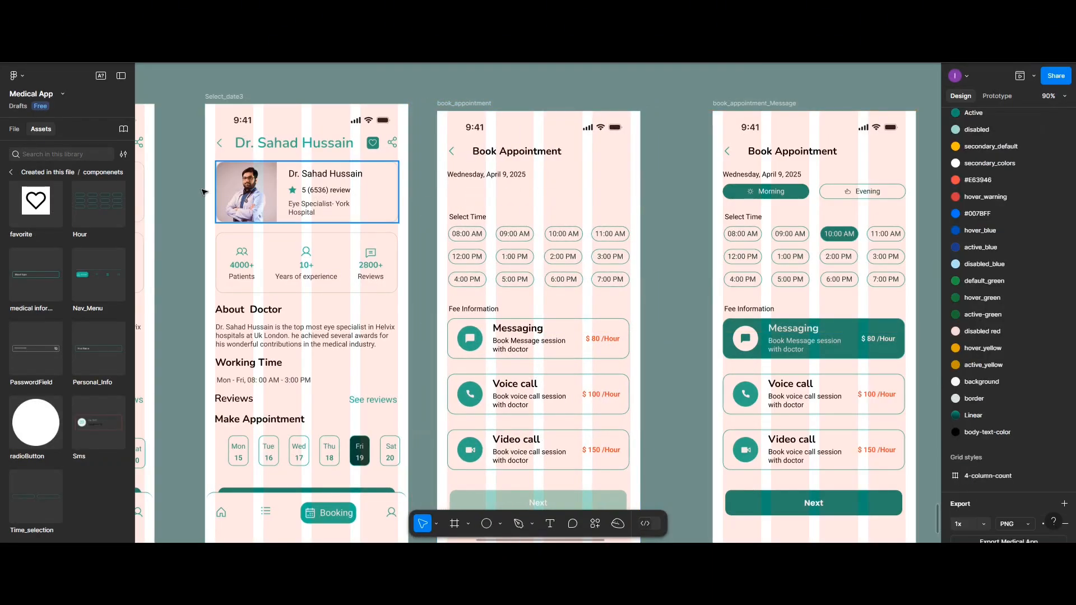
{"action": "left_click_drag", "start_coordinate": [30, 477], "coordinate": [535, 171]}
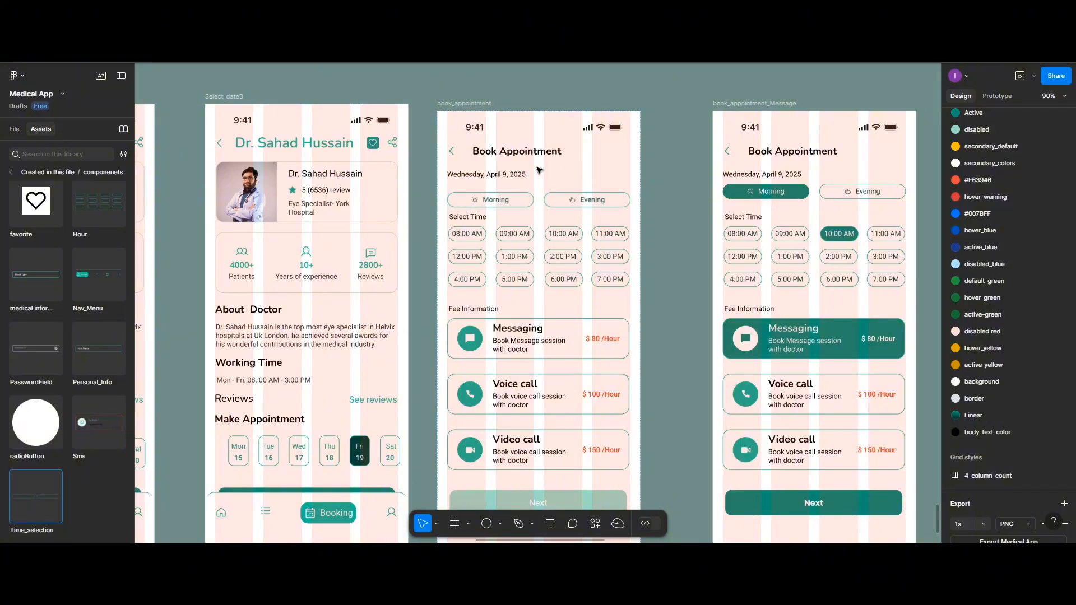
Centre the new Time_selection instance horizontally on the book_appointment screen
{"action": "left_click", "coordinate": [534, 200]}
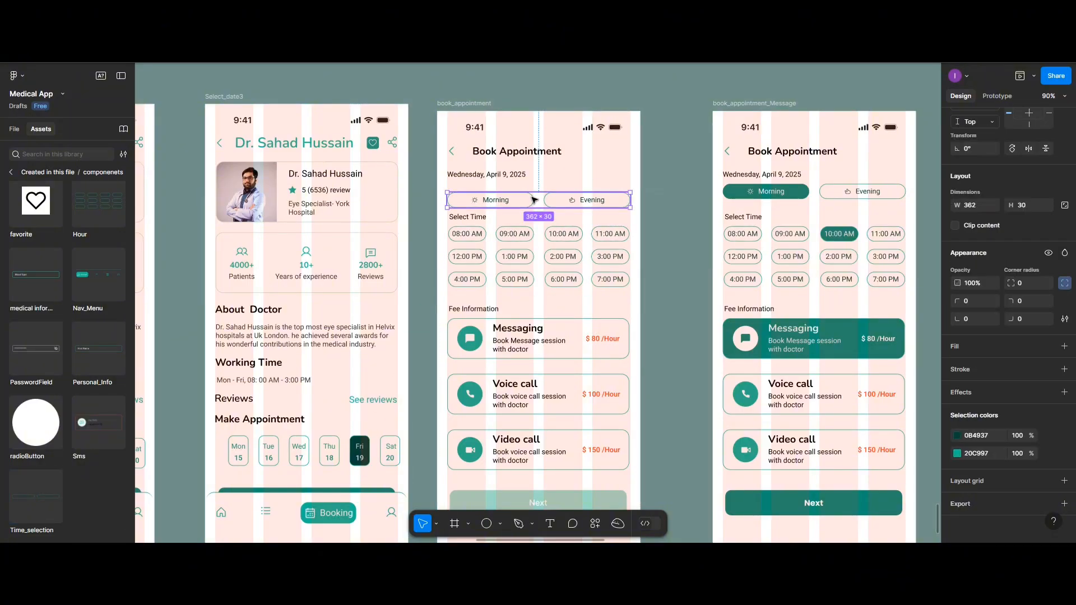
{"action": "scroll", "coordinate": [981, 213], "scroll_direction": "up", "scroll_amount": 3}
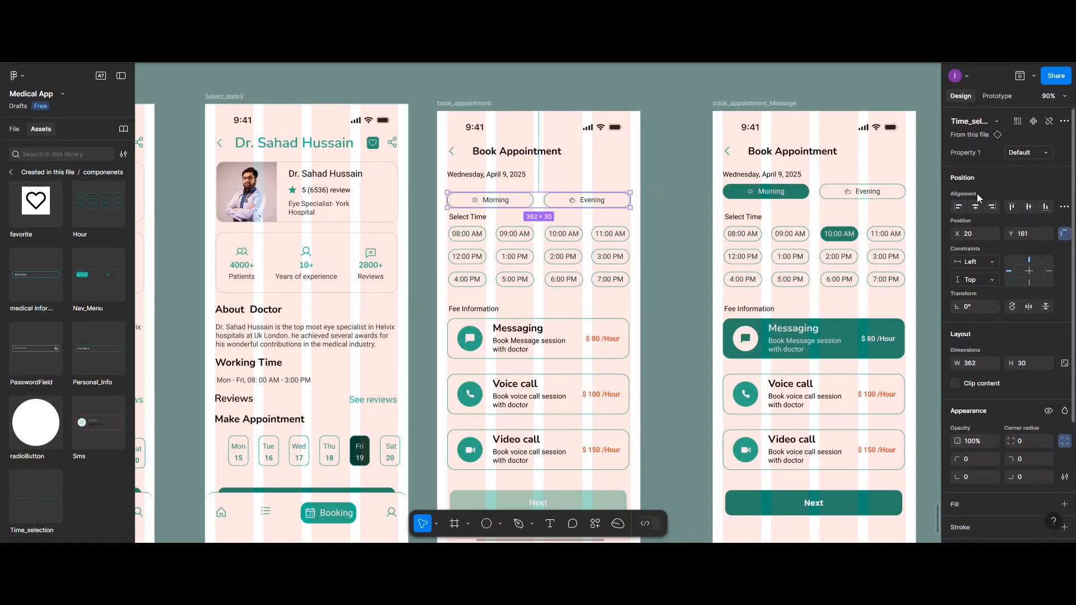
{"action": "left_click", "coordinate": [980, 209]}
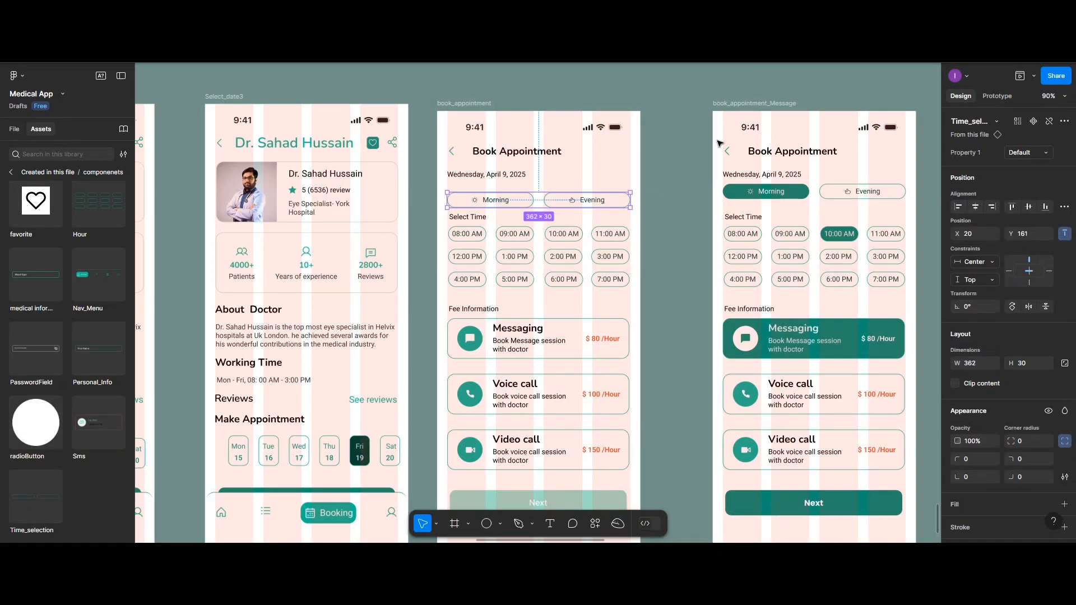
Set the vertical spacing between the date text and the Time_selection instance on the book_appointment screen to 10
{"action": "left_click", "coordinate": [512, 176], "text": "shift"}
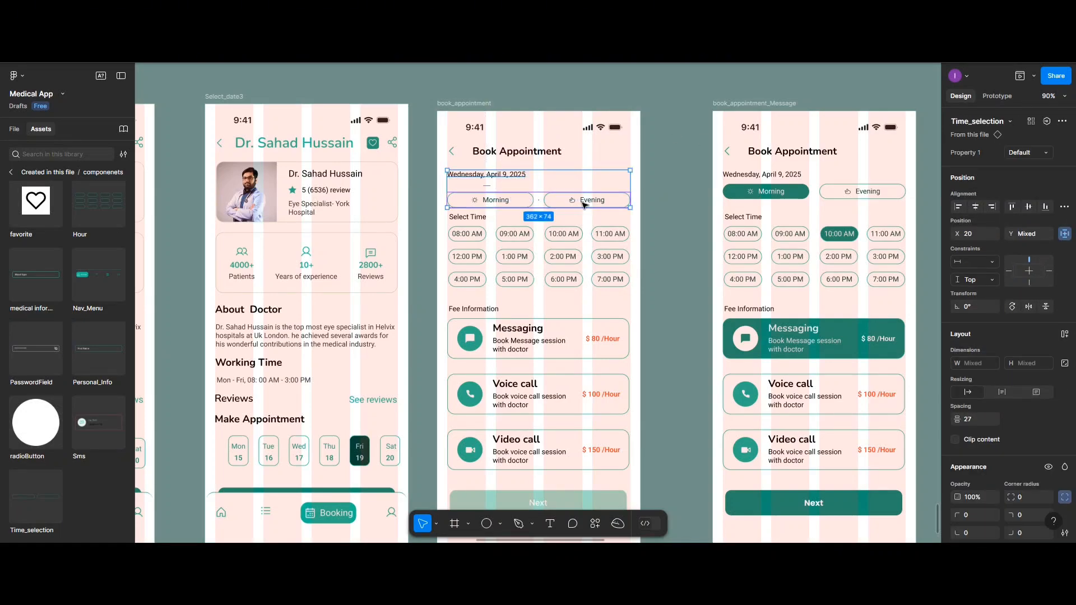
{"action": "left_click", "coordinate": [983, 420]}
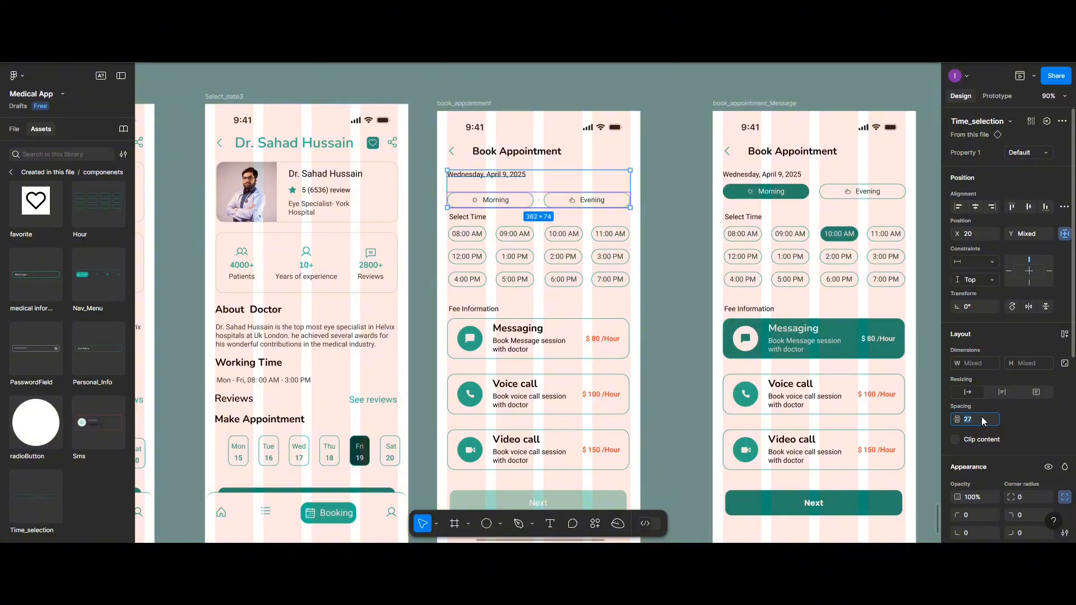
{"action": "key", "text": "Return"}
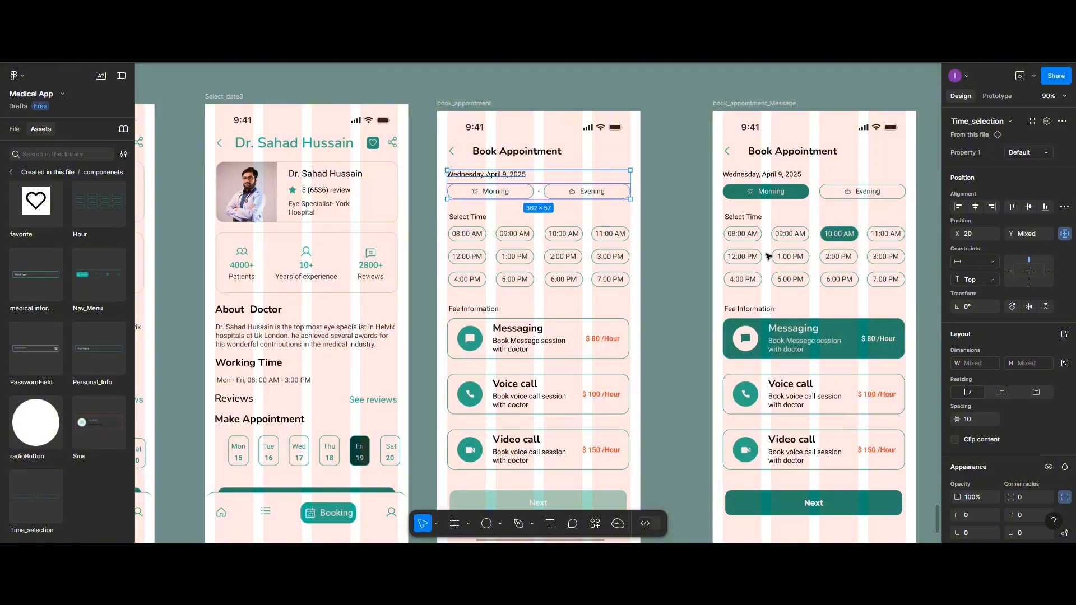
{"action": "scroll", "coordinate": [769, 256], "scroll_direction": "down", "scroll_amount": 2}
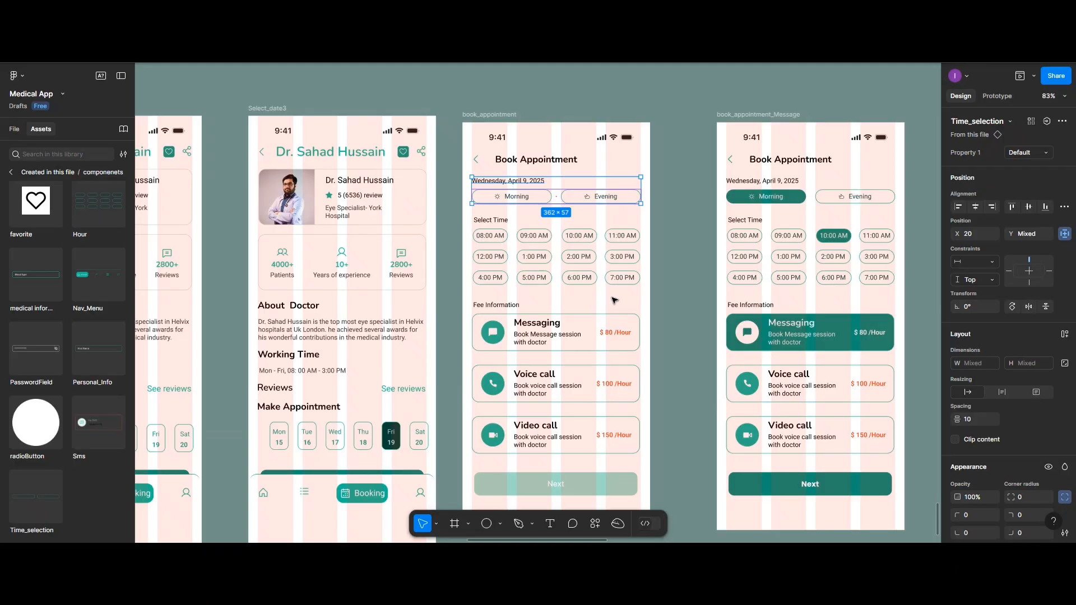
Delete the hours group and the Morning/Evening group from the book_appointment_Message screen
{"action": "left_click", "coordinate": [746, 261]}
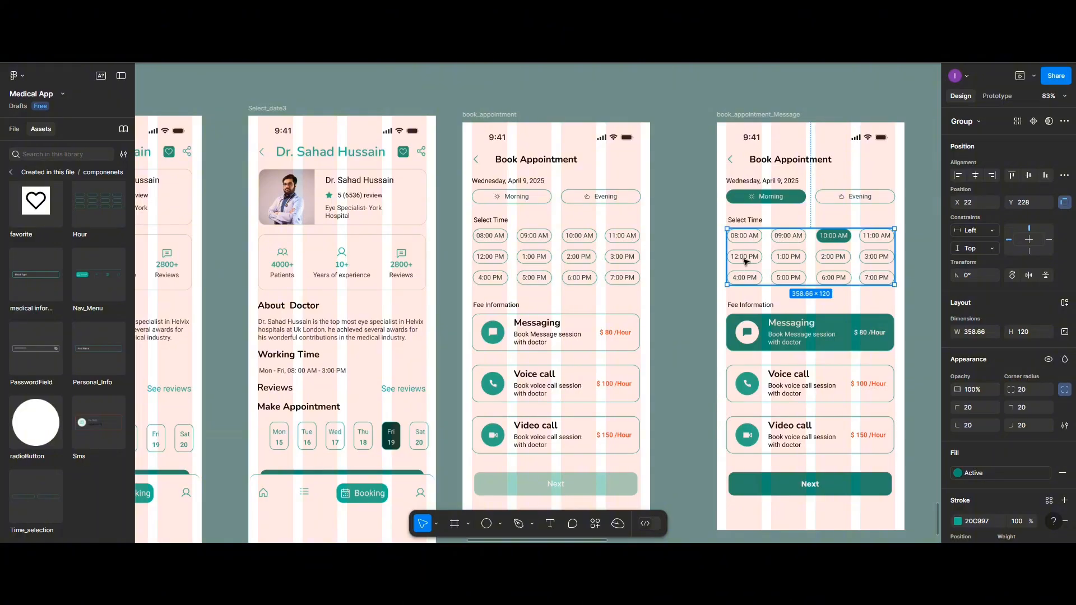
{"action": "key", "text": "Delete"}
{"action": "left_click", "coordinate": [764, 203]}
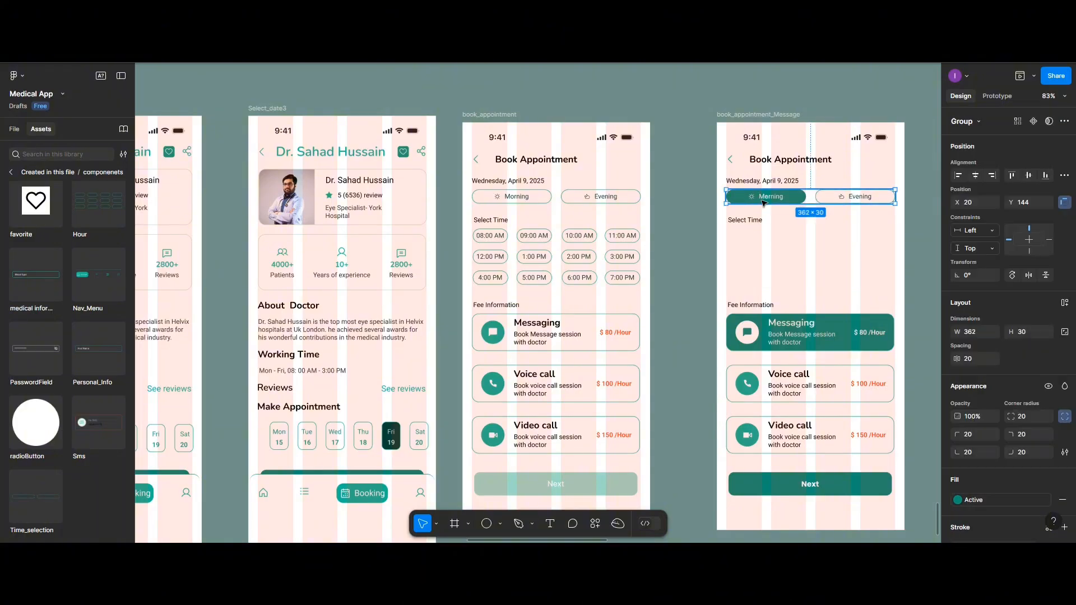
{"action": "key", "text": "Delete"}
Copy the Time_selection and Hour instances from book_appointment into the matching empty areas of the book_appointment_Message screen
{"action": "left_click", "coordinate": [598, 204]}
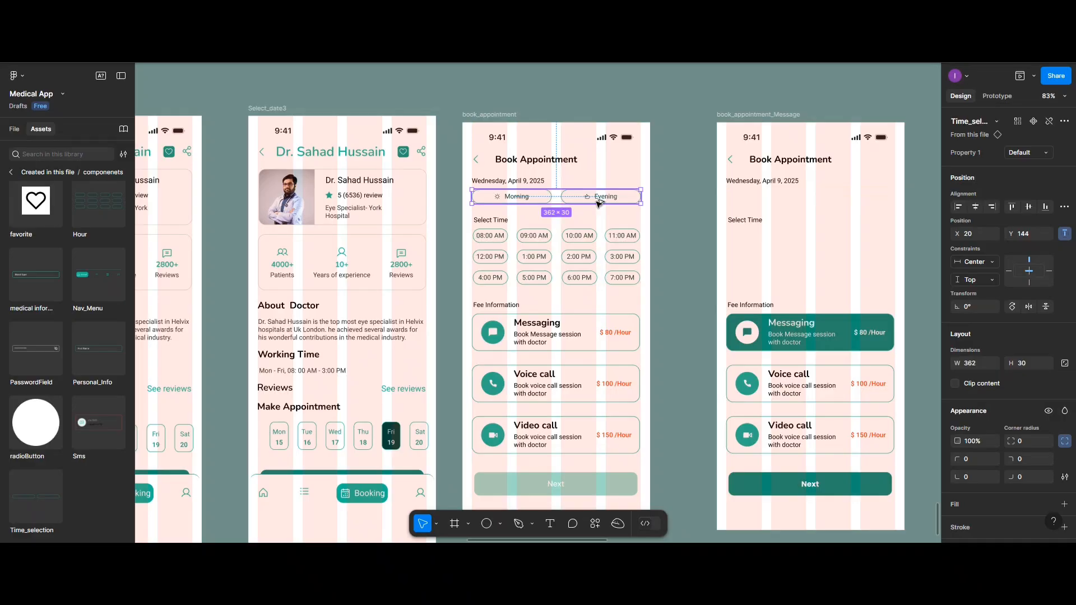
{"action": "left_click_drag", "start_coordinate": [598, 204], "coordinate": [854, 205]}
{"action": "left_click_drag", "start_coordinate": [572, 282], "coordinate": [800, 251]}
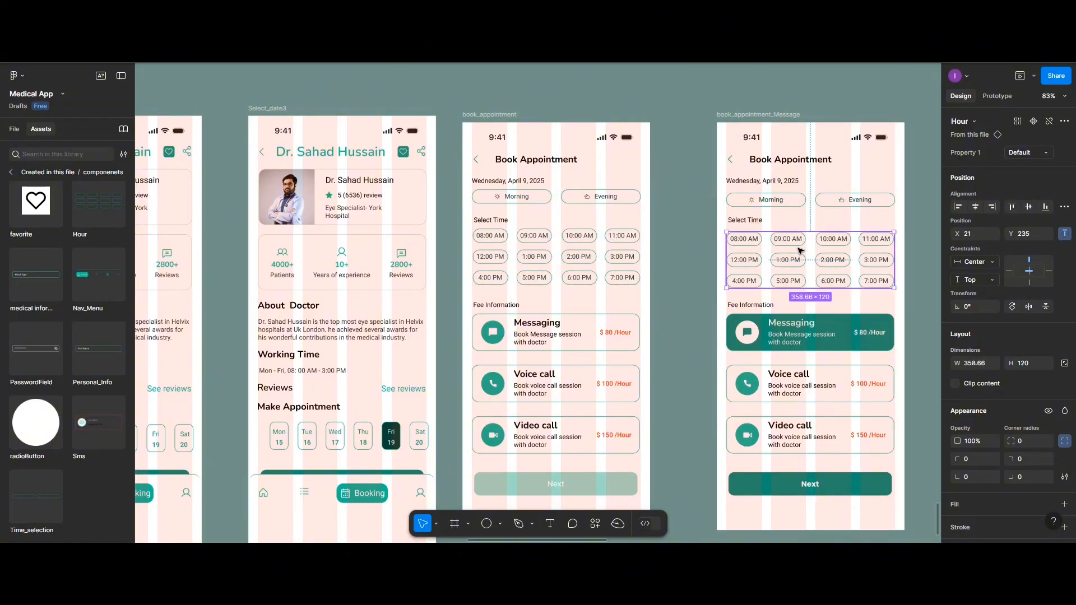
Set the vertical spacing between the date text and the Time_selection instance on book_appointment_Message to 10
{"action": "left_click", "coordinate": [757, 183]}
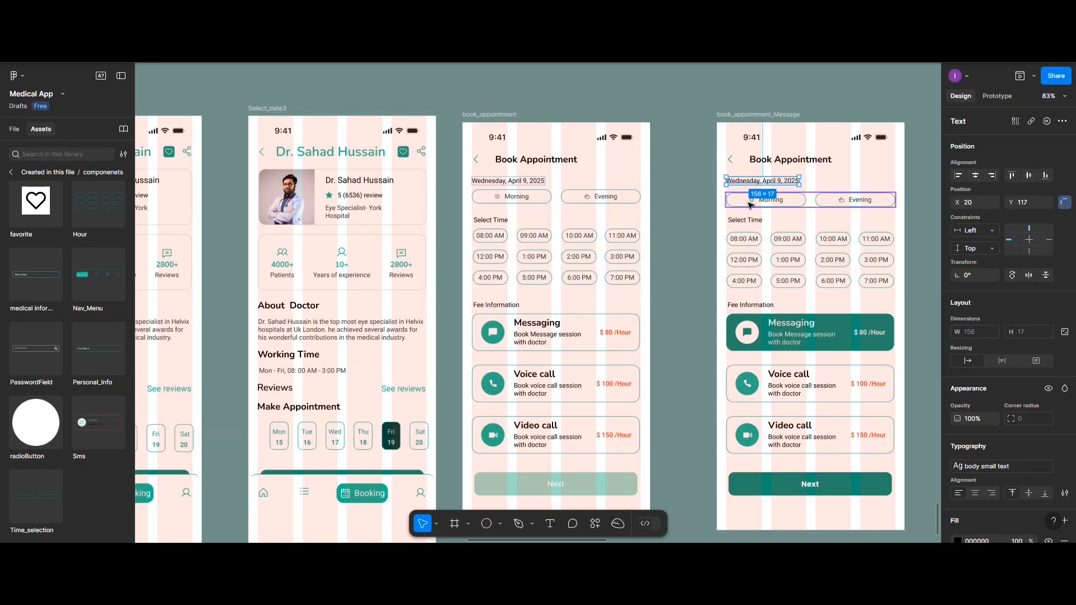
{"action": "left_click", "coordinate": [750, 204], "text": "shift"}
{"action": "left_click", "coordinate": [1065, 207]}
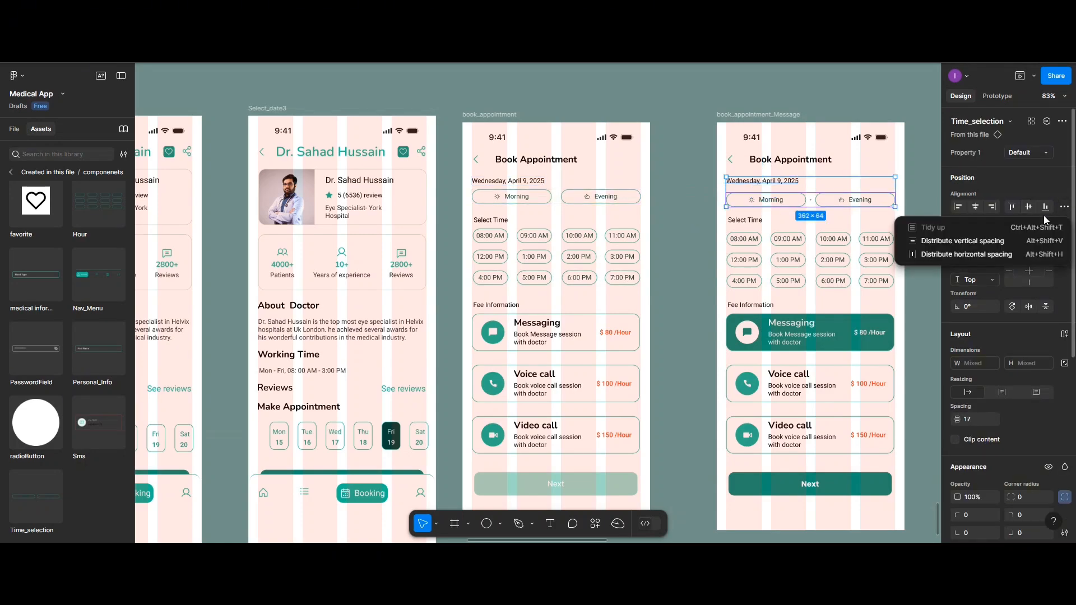
{"action": "left_click", "coordinate": [983, 242]}
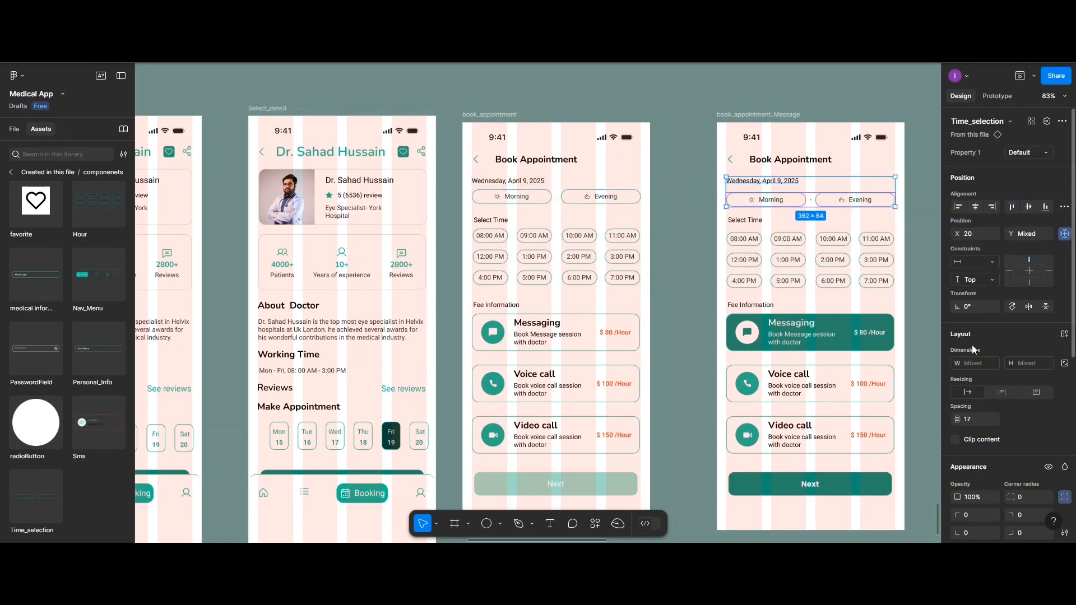
{"action": "left_click", "coordinate": [971, 416]}
{"action": "type", "text": "10"}
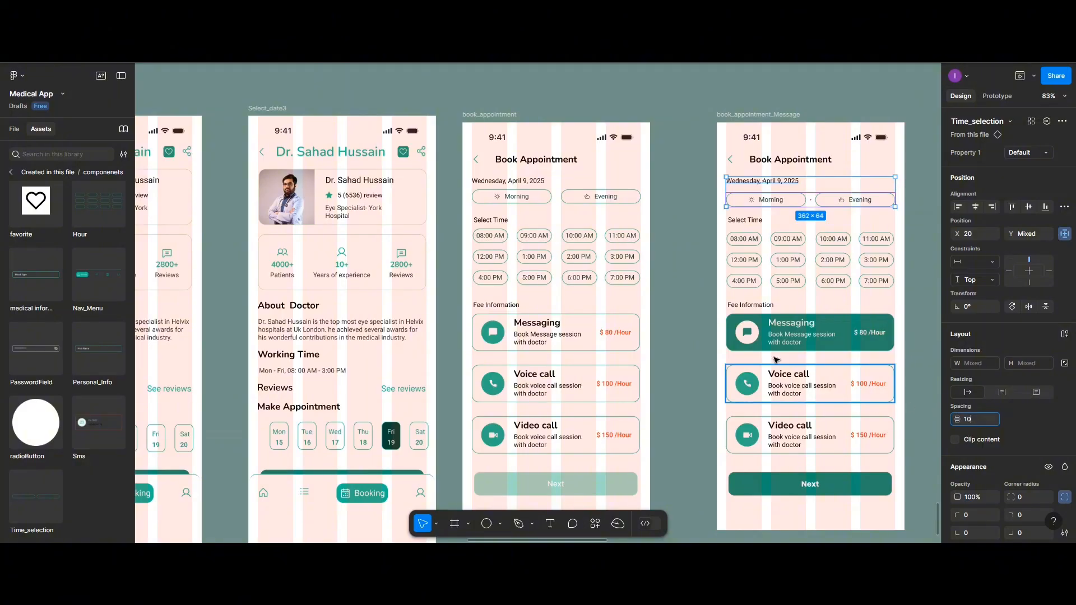
Left-align the Select Time label with the Hour instance on book_appointment_Message and try to set their spacing to 10
{"action": "left_click", "coordinate": [753, 224]}
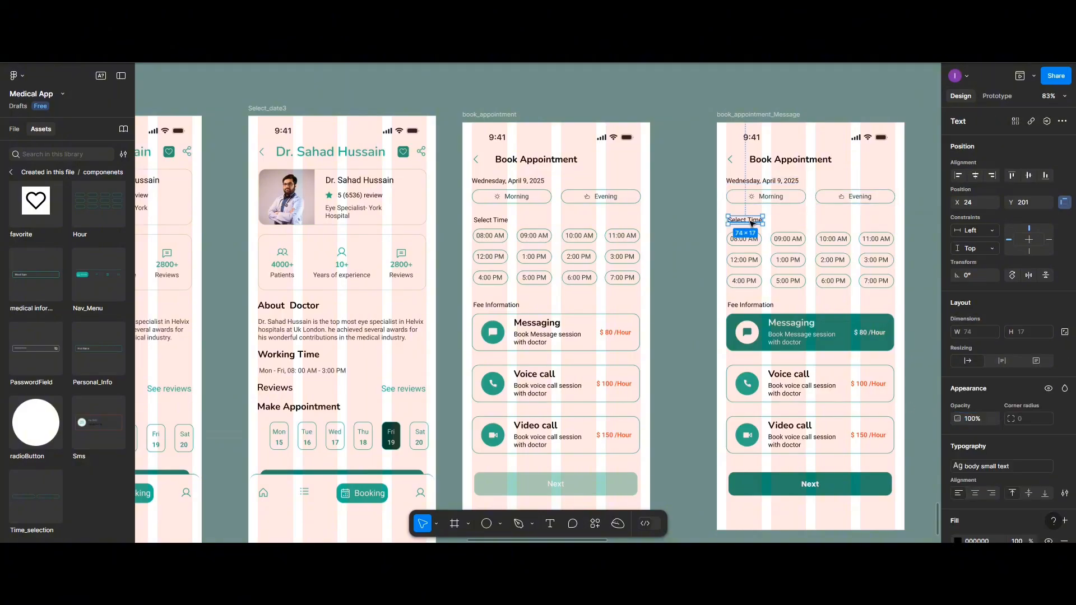
{"action": "left_click", "coordinate": [749, 256], "text": "shift"}
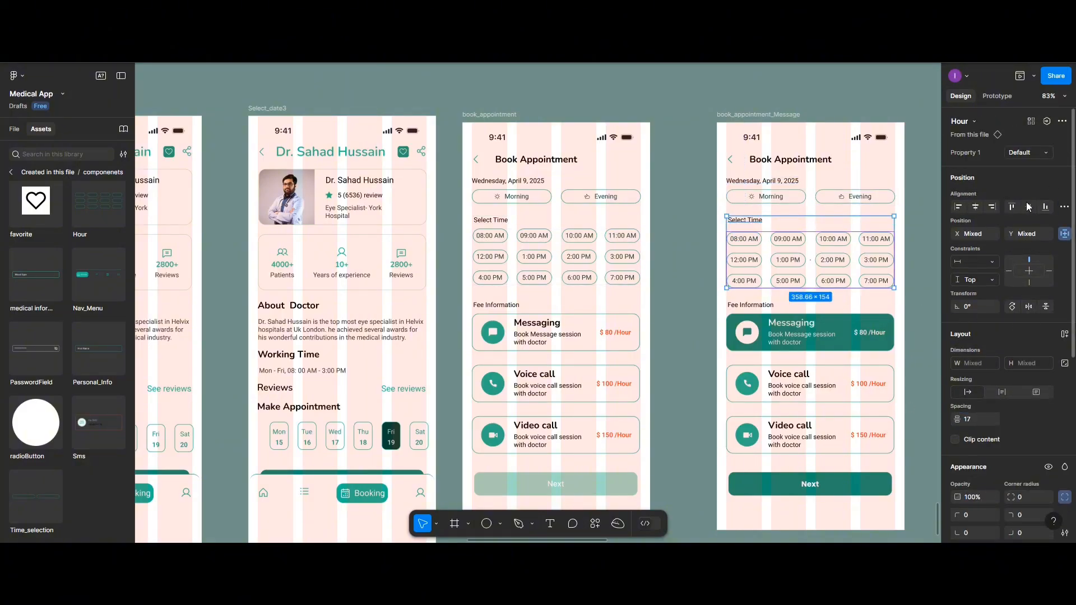
{"action": "left_click", "coordinate": [958, 206]}
{"action": "left_click", "coordinate": [868, 253]}
Delete the Morning/Evening group and the hours group from the book_appointment_Voice screen
{"action": "scroll", "coordinate": [868, 254], "scroll_direction": "right", "scroll_amount": 5}
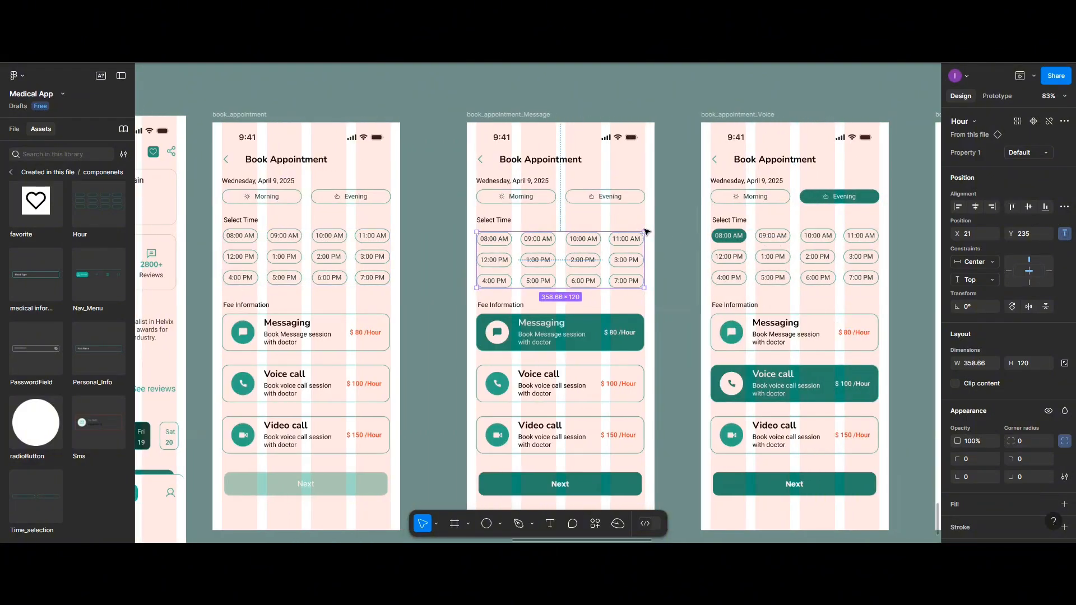
{"action": "left_click", "coordinate": [738, 198]}
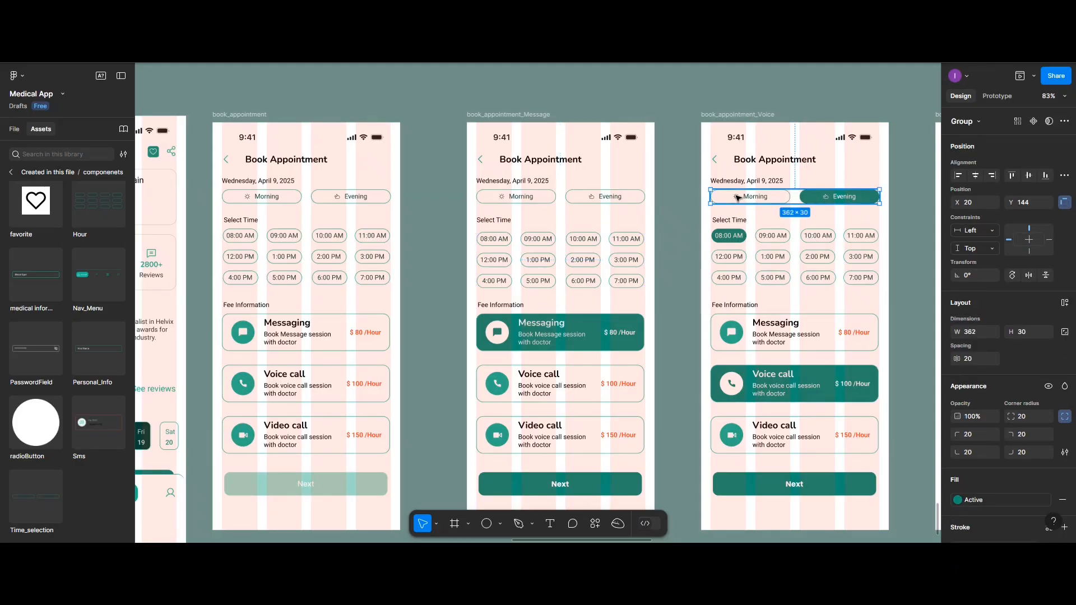
{"action": "key", "text": "Delete"}
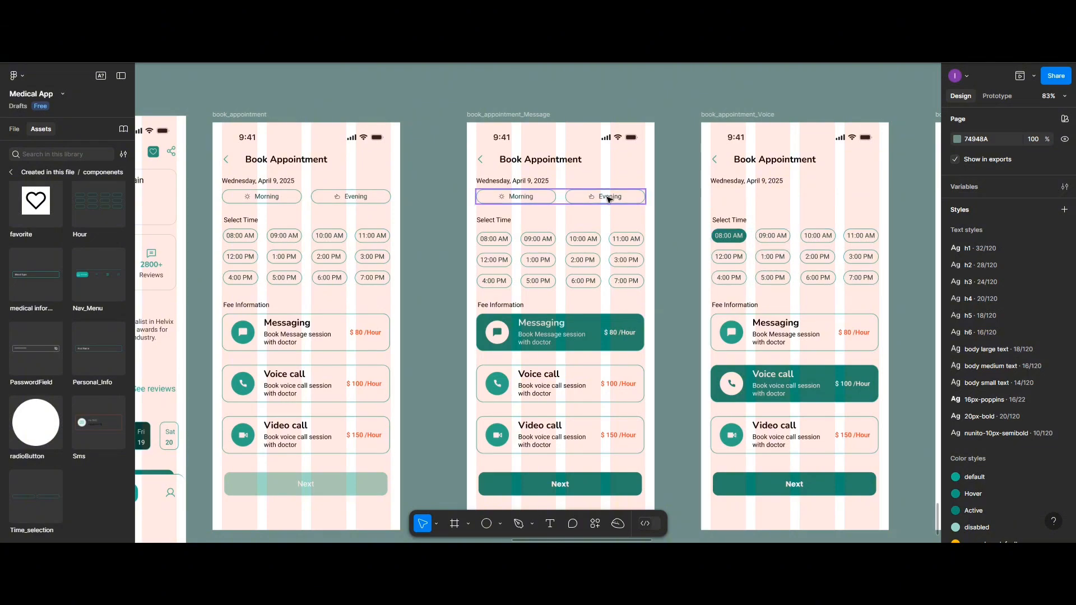
{"action": "left_click", "coordinate": [744, 246]}
{"action": "key", "text": "Delete"}
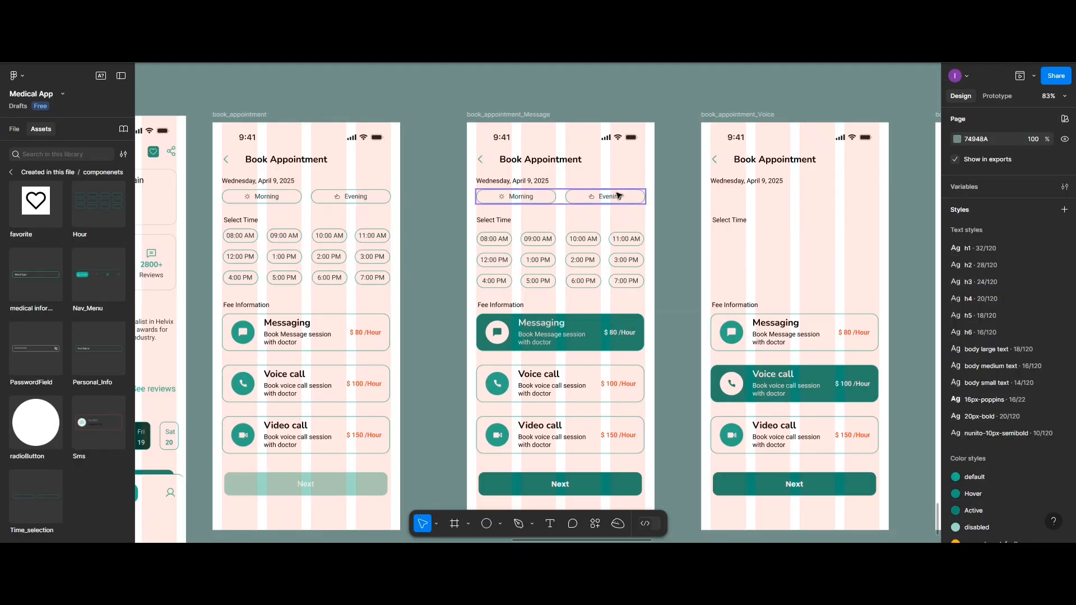
Place Time_selection and Hour instances from book_appointment_Message on the book_appointment_Voice screen, keeping one of each on both screens
{"action": "left_click_drag", "start_coordinate": [618, 194], "coordinate": [787, 196]}
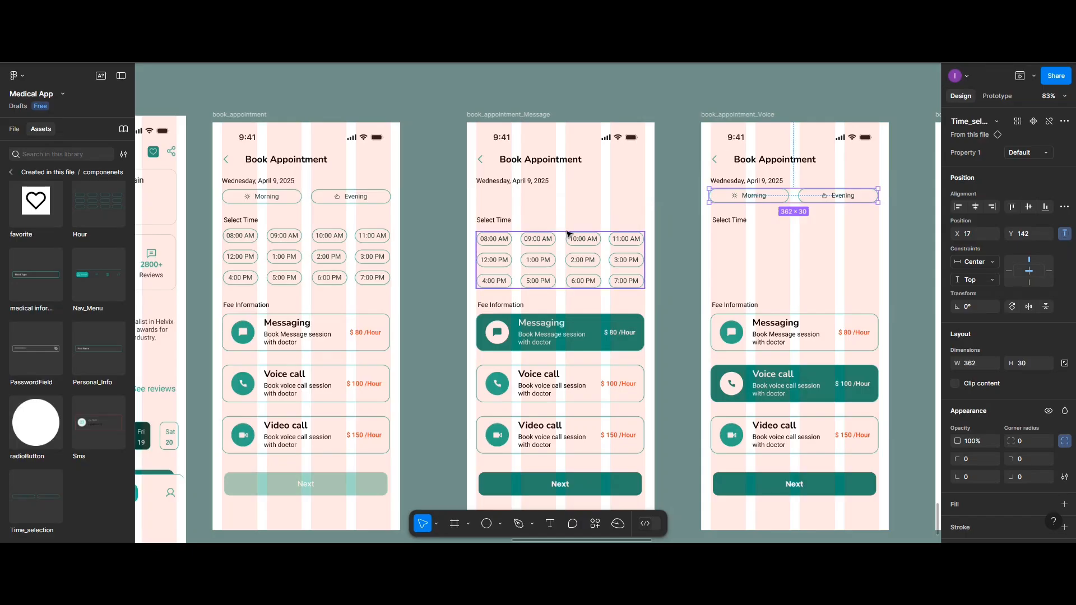
{"action": "left_click_drag", "start_coordinate": [730, 198], "coordinate": [500, 200]}
{"action": "left_click_drag", "start_coordinate": [562, 268], "coordinate": [797, 266]}
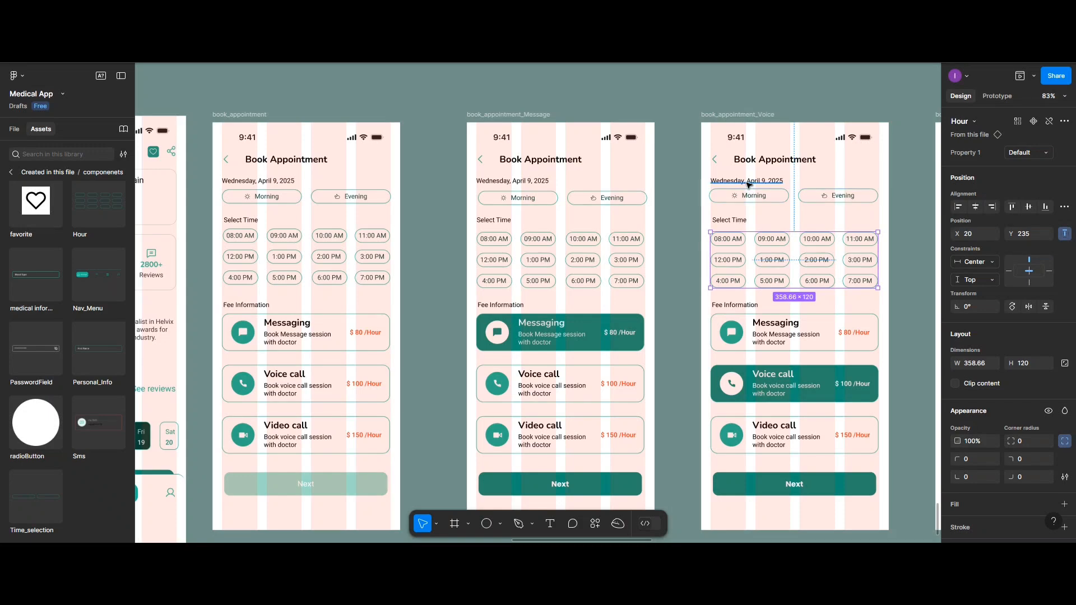
Left-align the date text with the Time_selection instance on book_appointment_Voice and set their vertical spacing to 10
{"action": "left_click", "coordinate": [748, 183]}
{"action": "left_click", "coordinate": [749, 197], "text": "shift"}
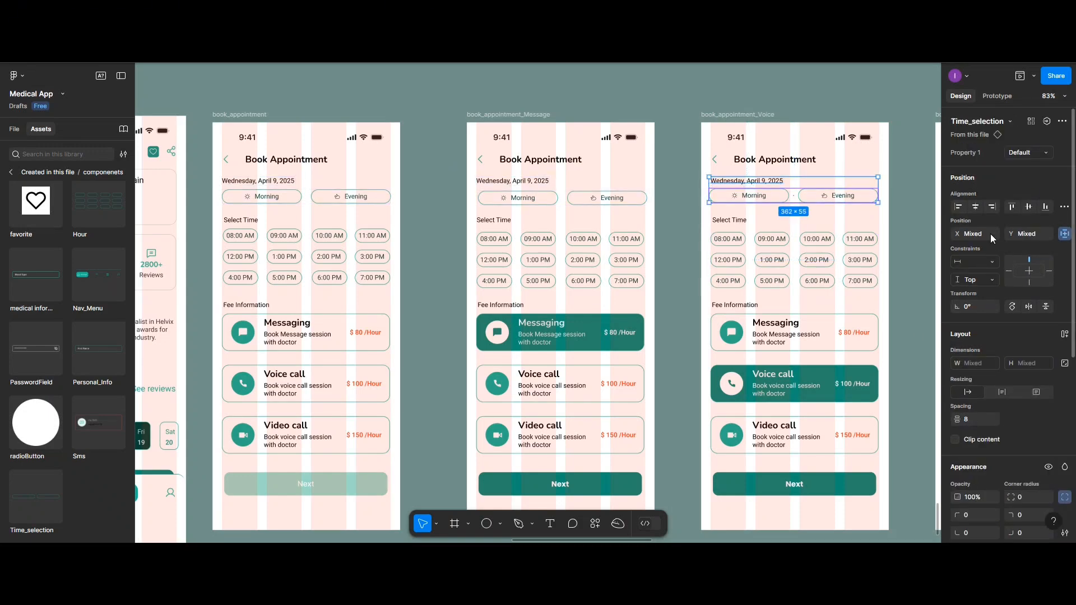
{"action": "left_click", "coordinate": [959, 207]}
{"action": "left_click", "coordinate": [968, 420]}
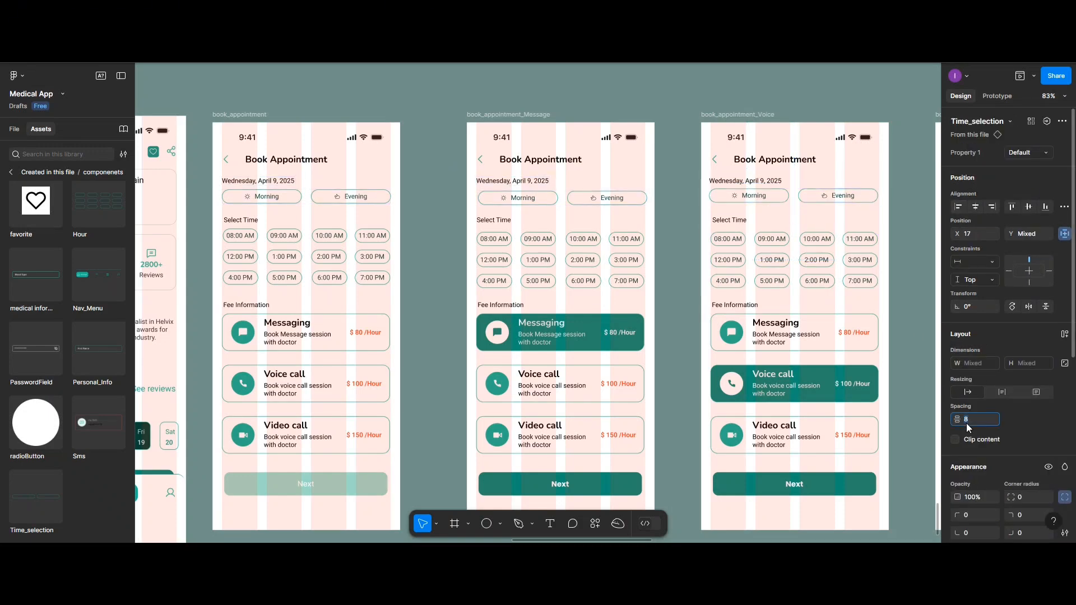
{"action": "type", "text": "10"}
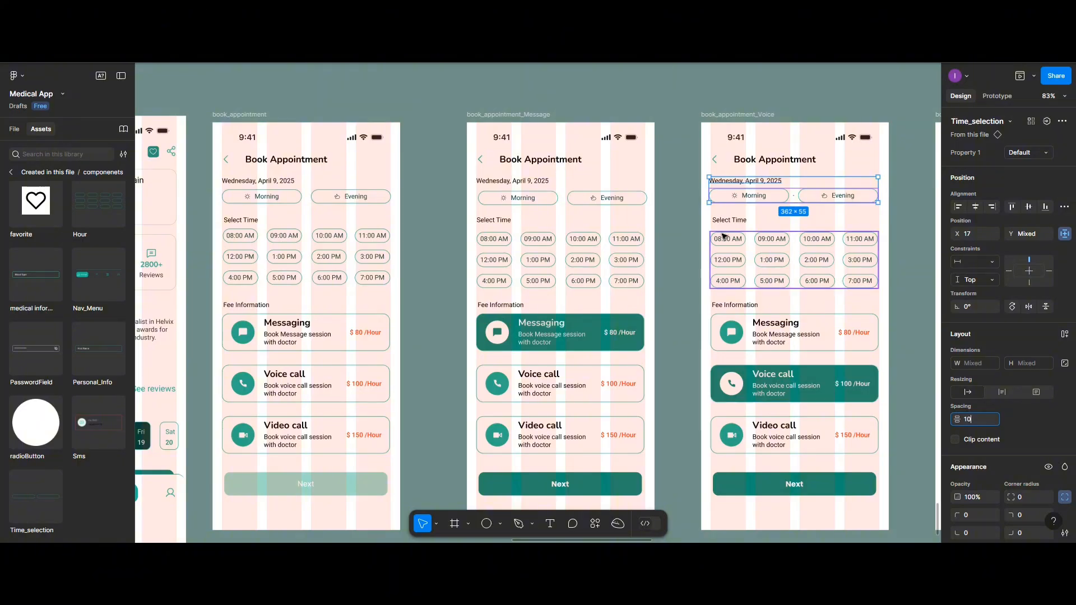
Left-align the Select Time label with the Hour instance on book_appointment_Voice and set their vertical spacing to 10
{"action": "left_click", "coordinate": [722, 219]}
{"action": "left_click", "coordinate": [723, 245], "text": "shift"}
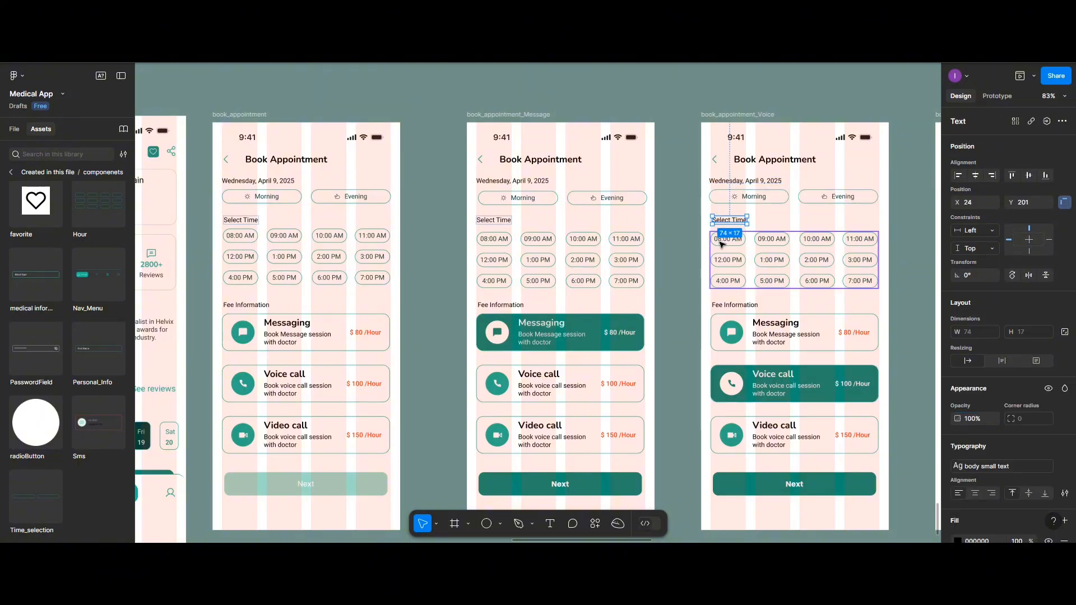
{"action": "left_click", "coordinate": [968, 421]}
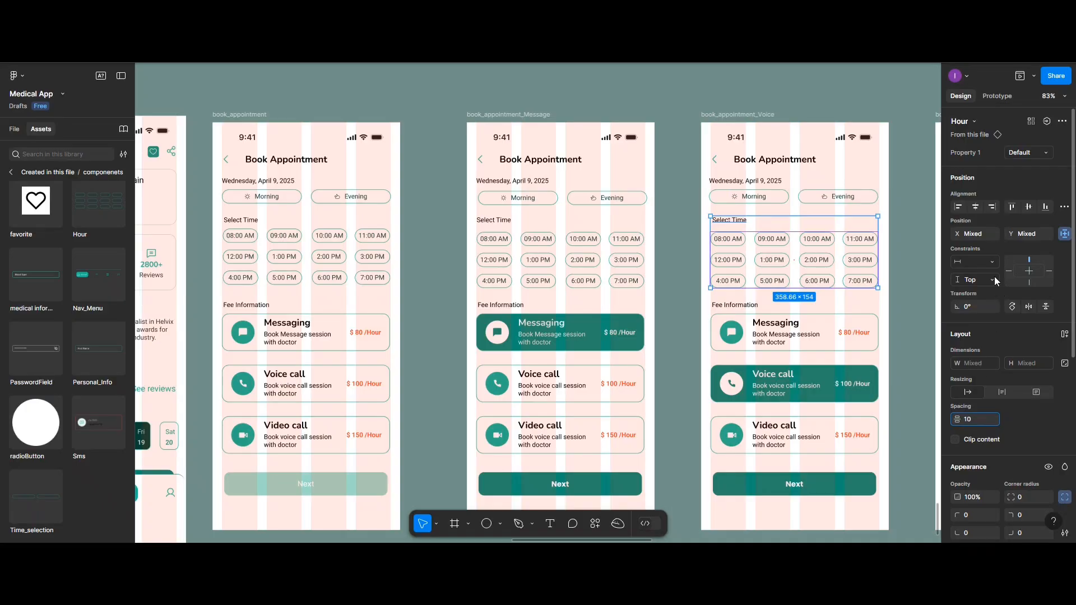
{"action": "key", "text": "Return"}
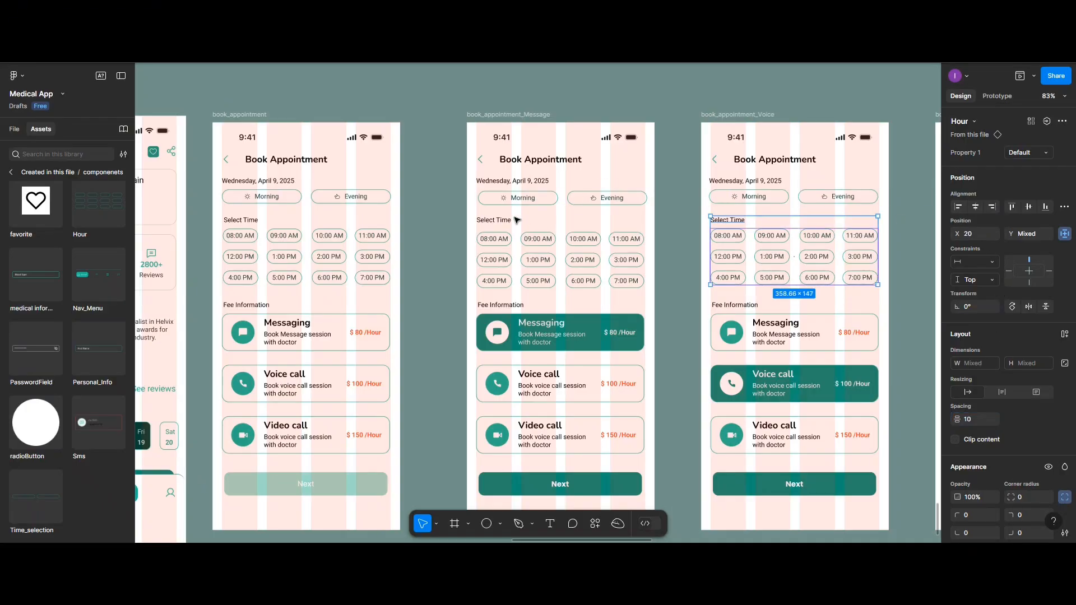
Set the vertical spacing between the Select Time label and the Hour instance on book_appointment_Message to 10
{"action": "left_click", "coordinate": [509, 221]}
{"action": "left_click", "coordinate": [505, 257], "text": "shift"}
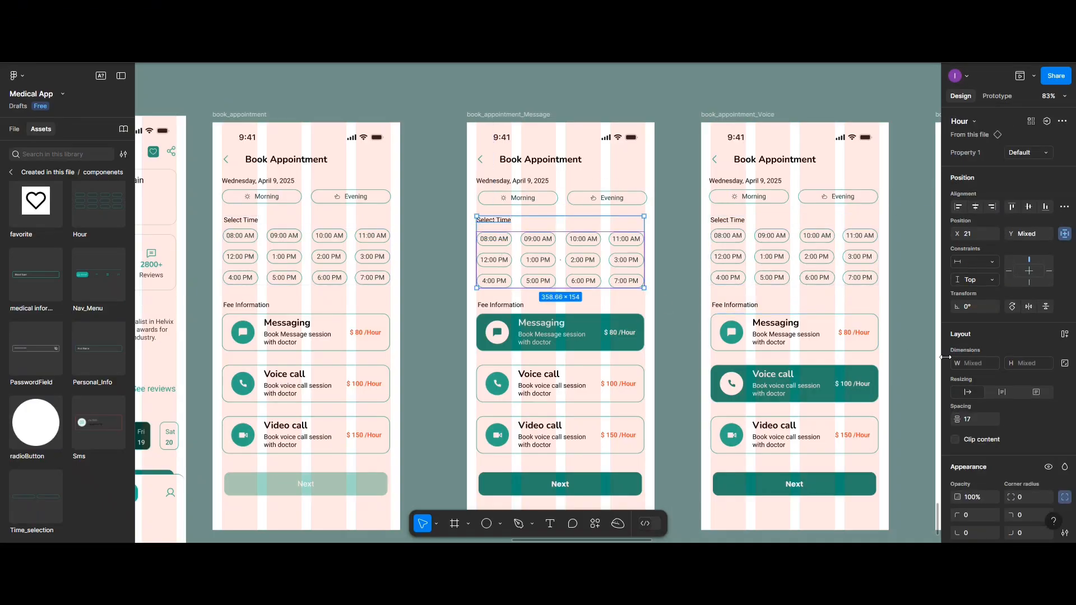
{"action": "left_click", "coordinate": [973, 422]}
{"action": "type", "text": "1"}
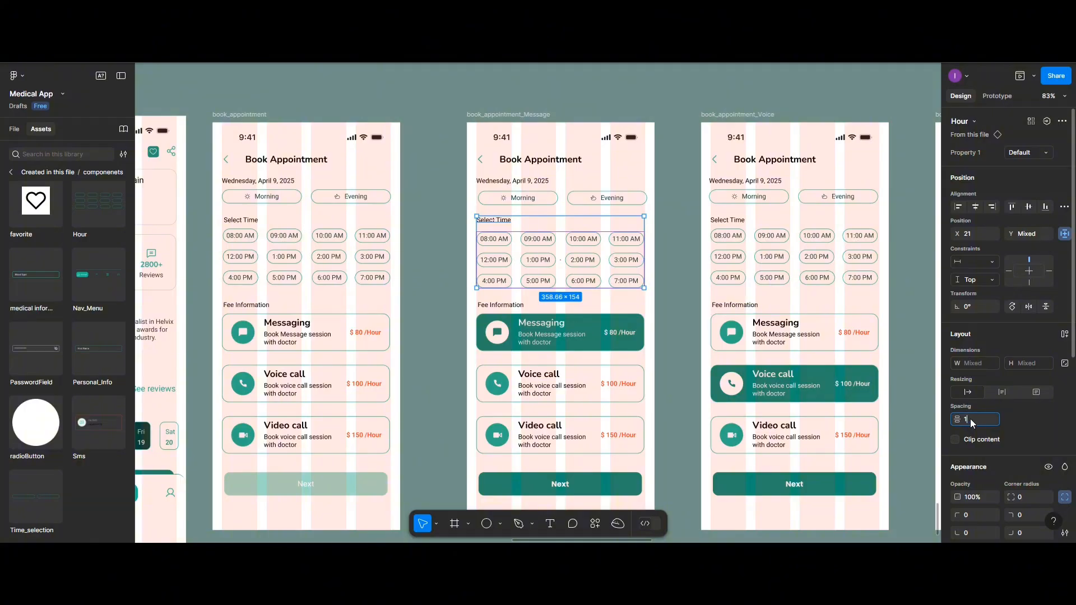
{"action": "type", "text": "0"}
{"action": "key", "text": "Return"}
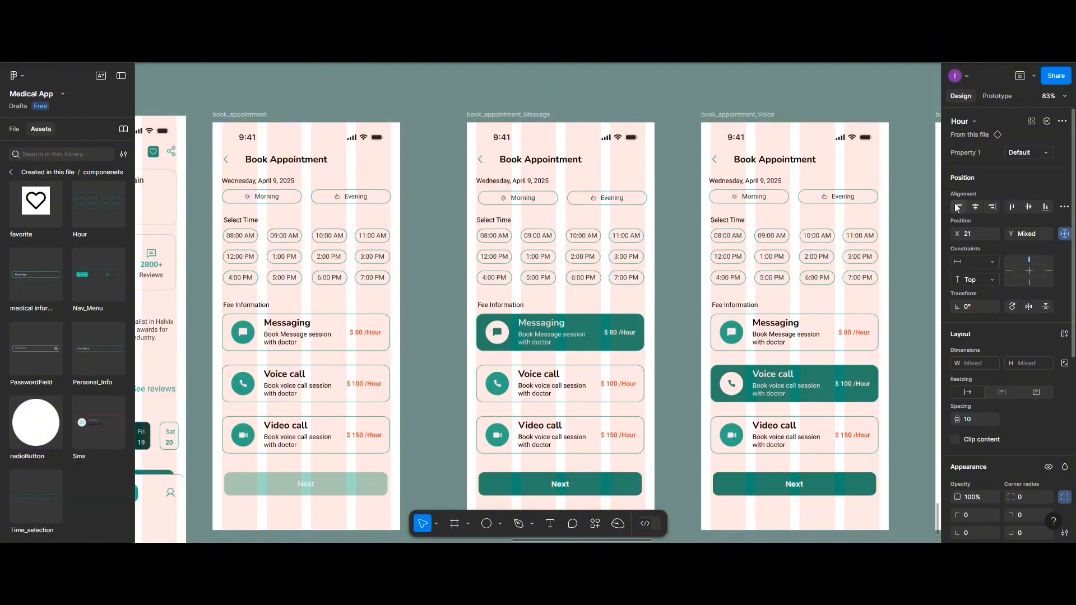
Left-align the date text with the Time_selection instance on book_appointment_Message and restore their vertical spacing to 10
{"action": "left_click", "coordinate": [507, 181]}
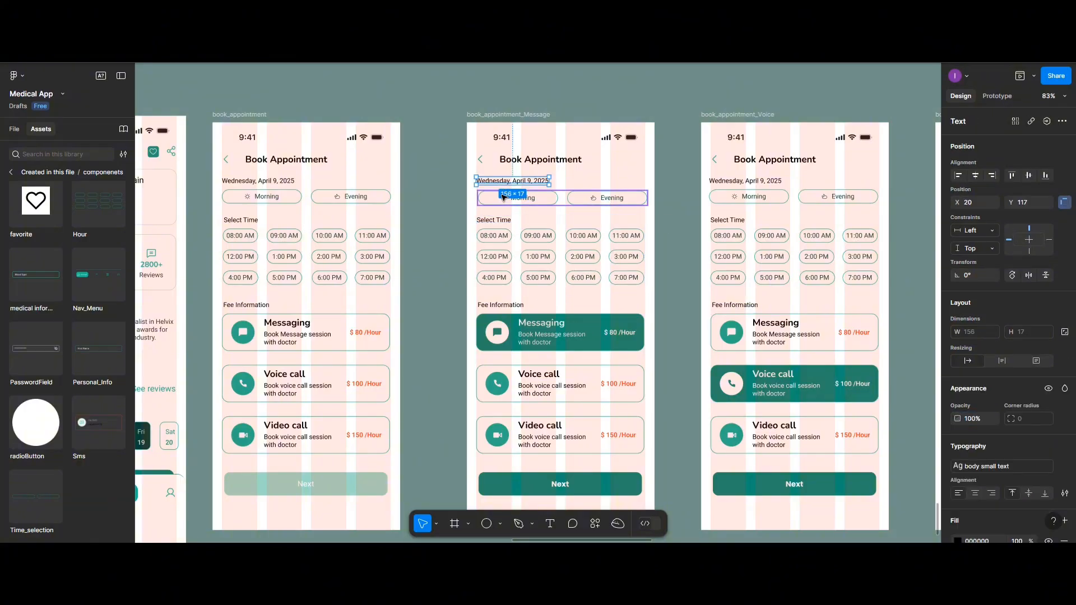
{"action": "left_click", "coordinate": [502, 200], "text": "shift"}
{"action": "left_click", "coordinate": [959, 208]}
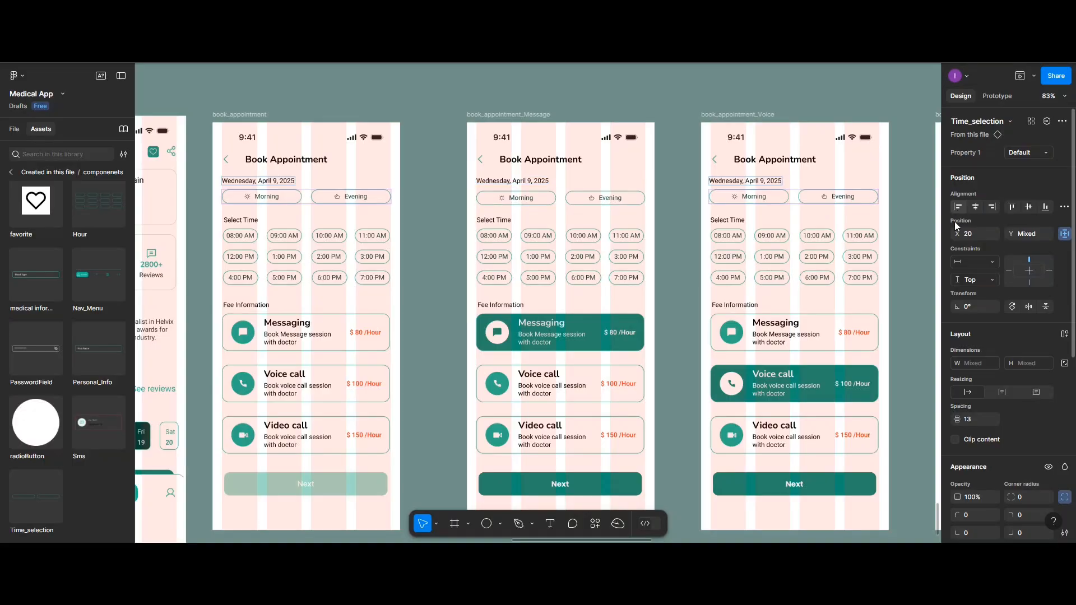
{"action": "left_click", "coordinate": [972, 420]}
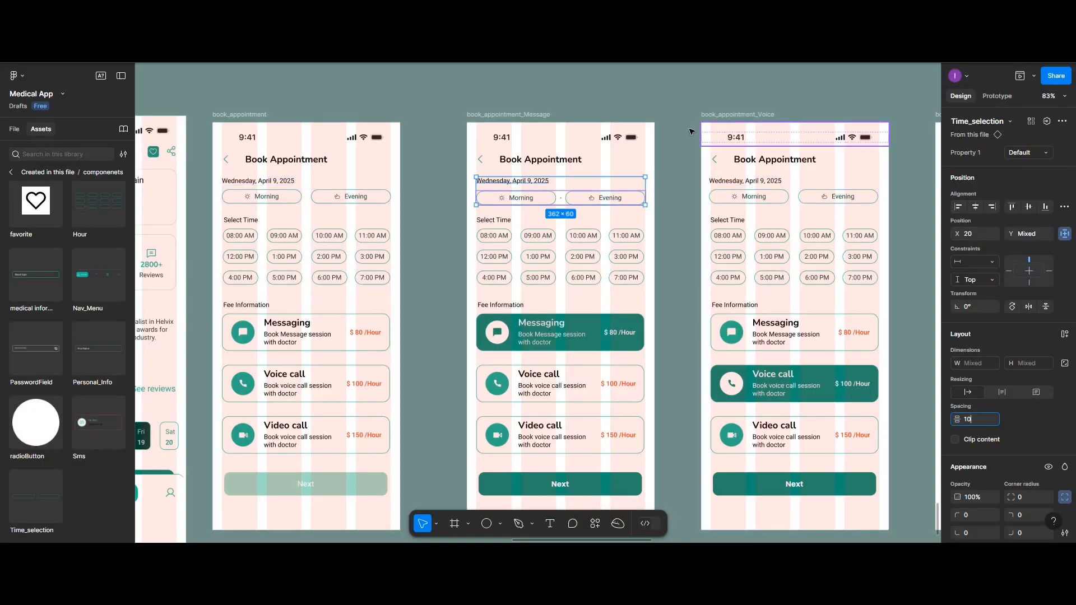
{"action": "left_click", "coordinate": [672, 122]}
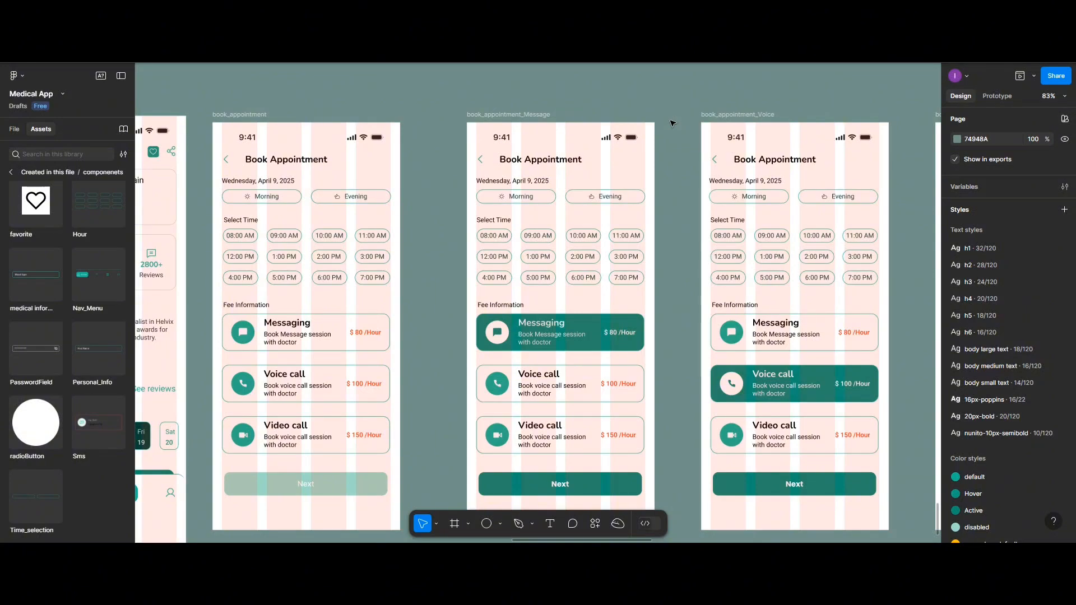
Check the prototype interactions of the Messaging card and the Time_selection instance on the book_appointment screen
{"action": "scroll", "coordinate": [672, 123], "scroll_direction": "down", "scroll_amount": 2}
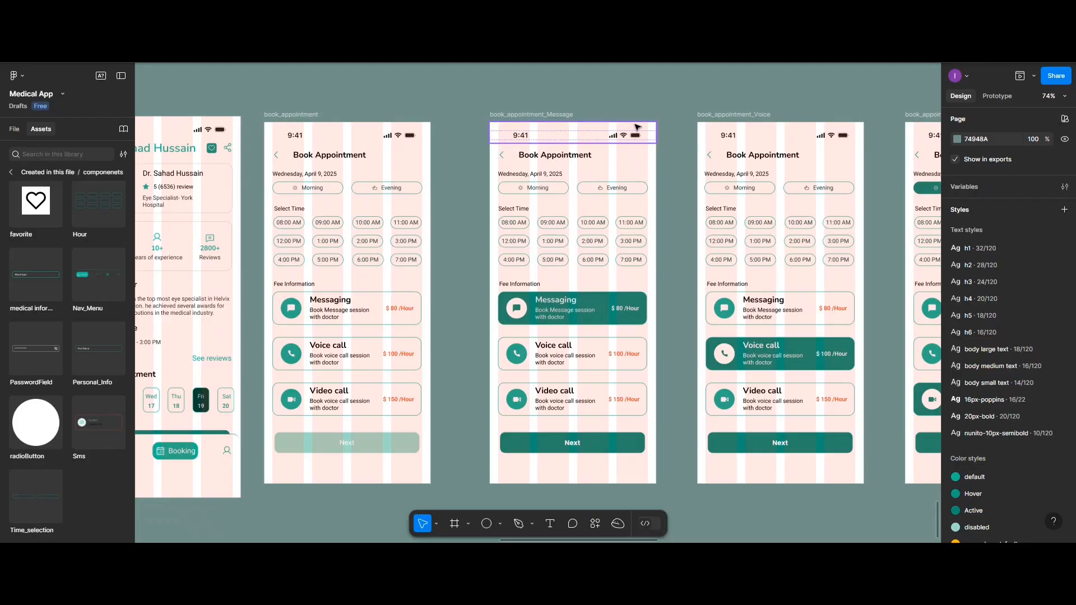
{"action": "scroll", "coordinate": [457, 143], "scroll_direction": "down", "scroll_amount": 2}
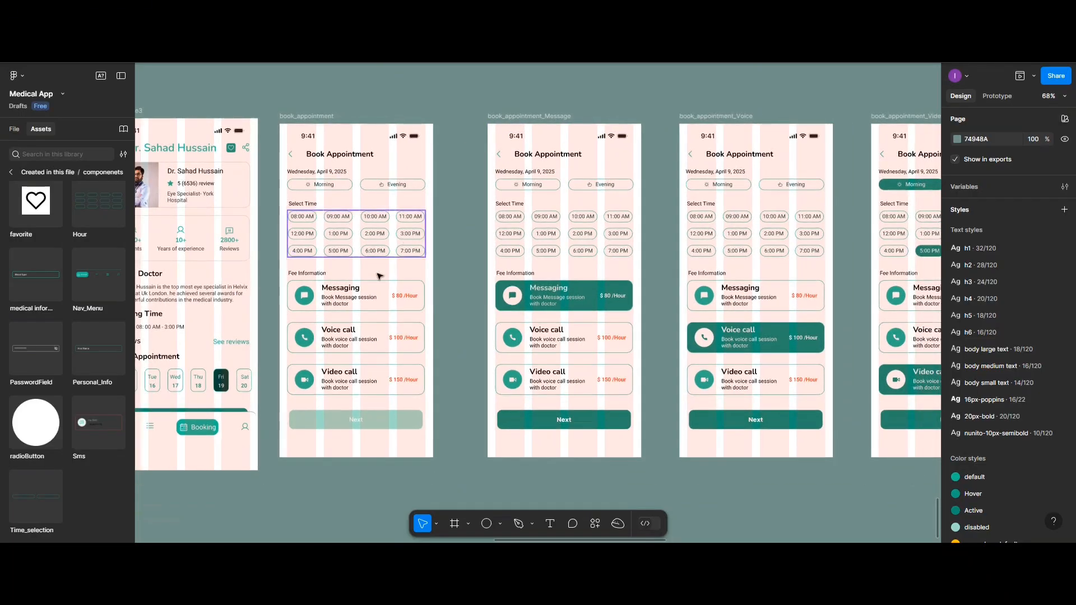
{"action": "left_click", "coordinate": [376, 292]}
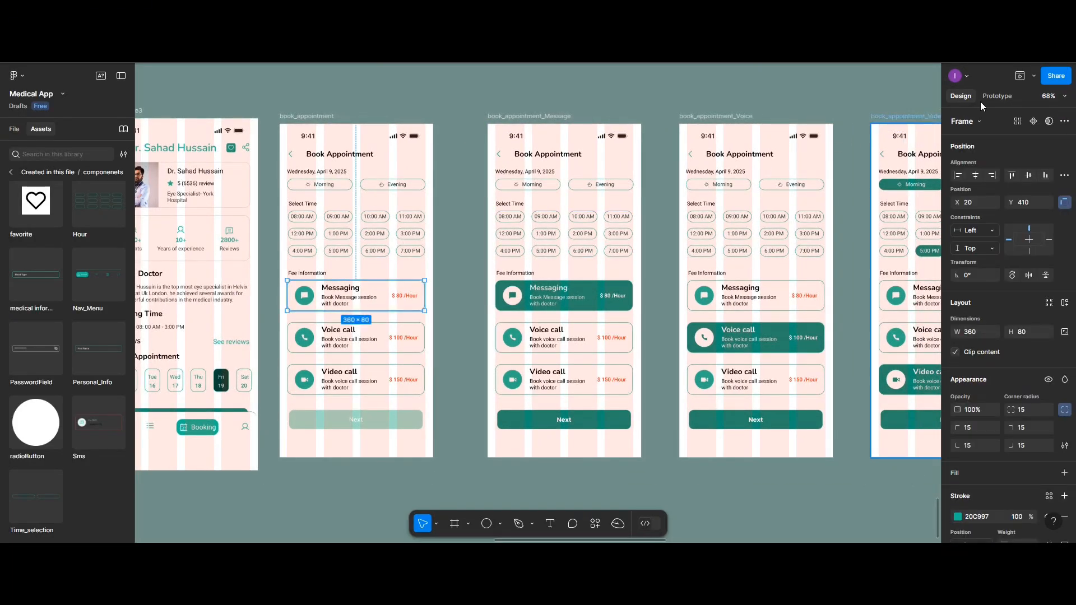
{"action": "left_click", "coordinate": [997, 96]}
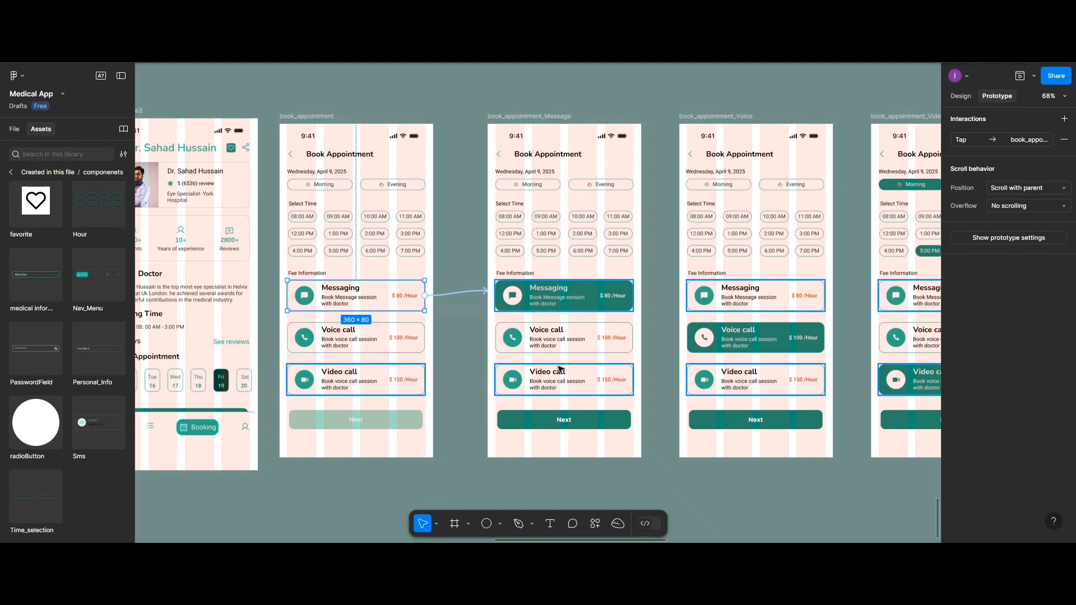
{"action": "left_click", "coordinate": [356, 185]}
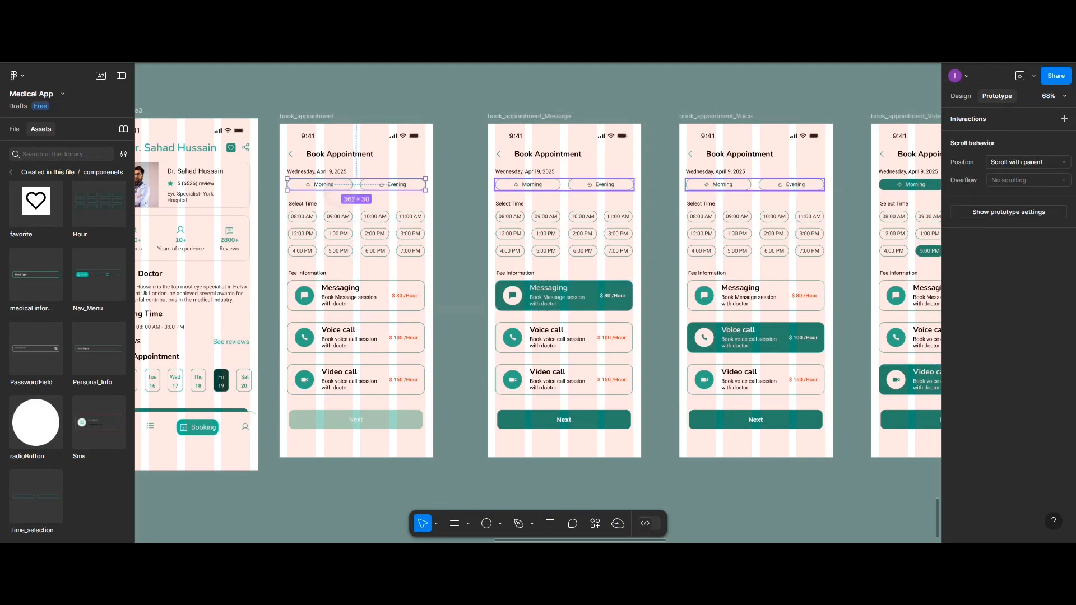
Review the prototype interactions of the Messaging, Voice call and Video call cards on book_appointment and the Time_selection instance on book_appointment_Message
{"action": "left_click", "coordinate": [356, 244]}
{"action": "left_click", "coordinate": [357, 296]}
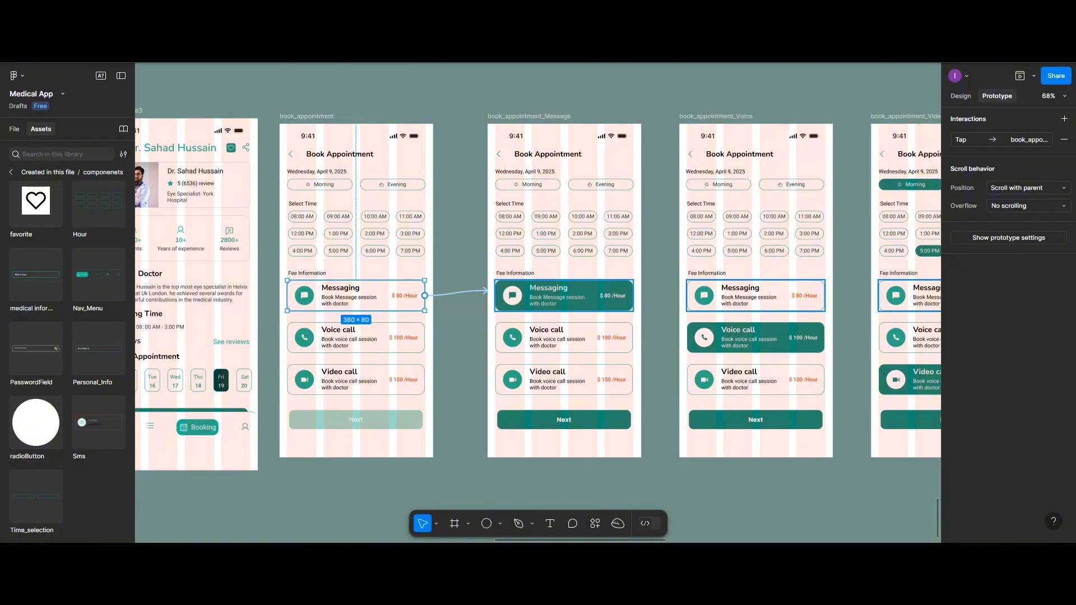
{"action": "key", "text": "Escape"}
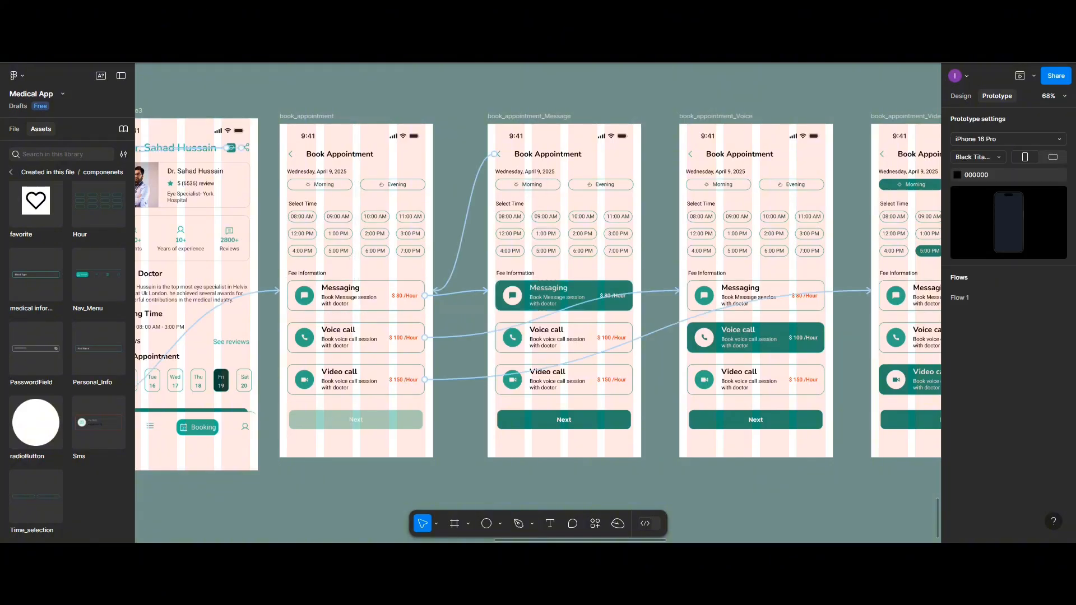
{"action": "left_click", "coordinate": [564, 184]}
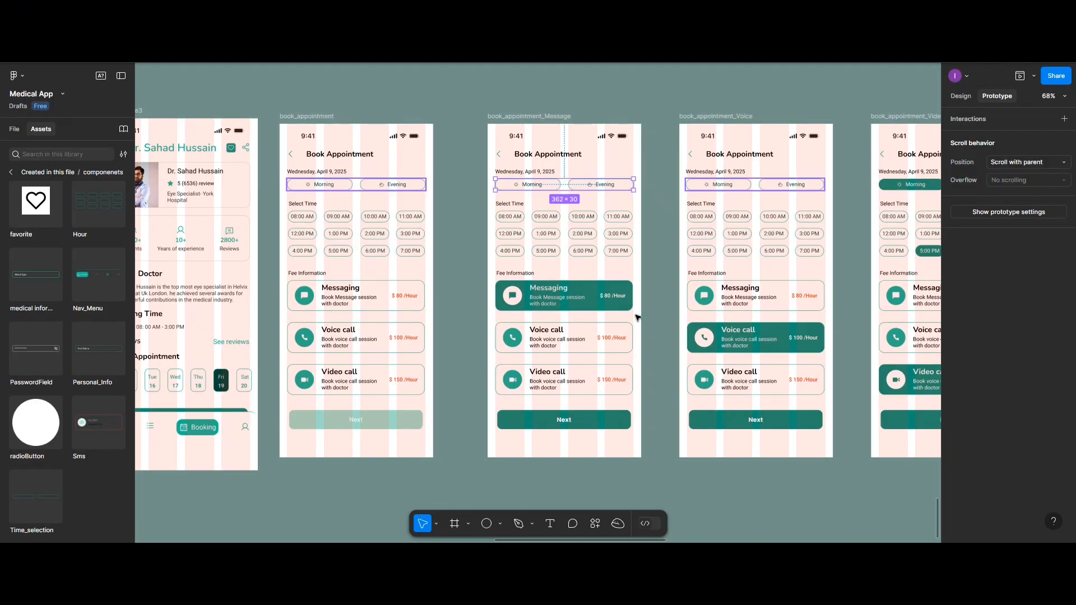
{"action": "left_click", "coordinate": [367, 301]}
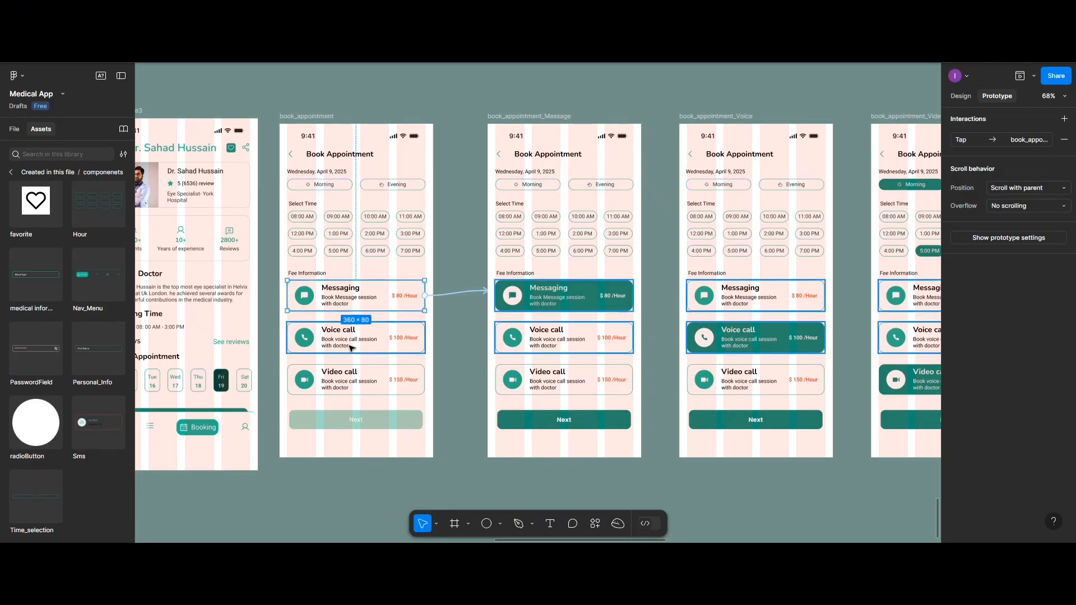
{"action": "left_click", "coordinate": [352, 348]}
{"action": "left_click", "coordinate": [336, 382]}
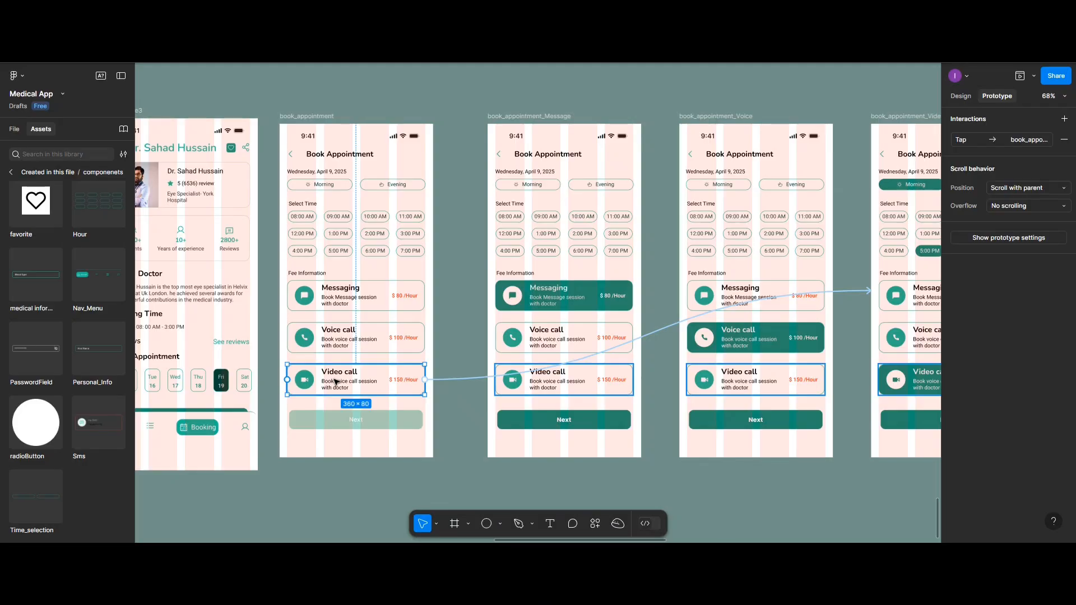
{"action": "left_click", "coordinate": [418, 341]}
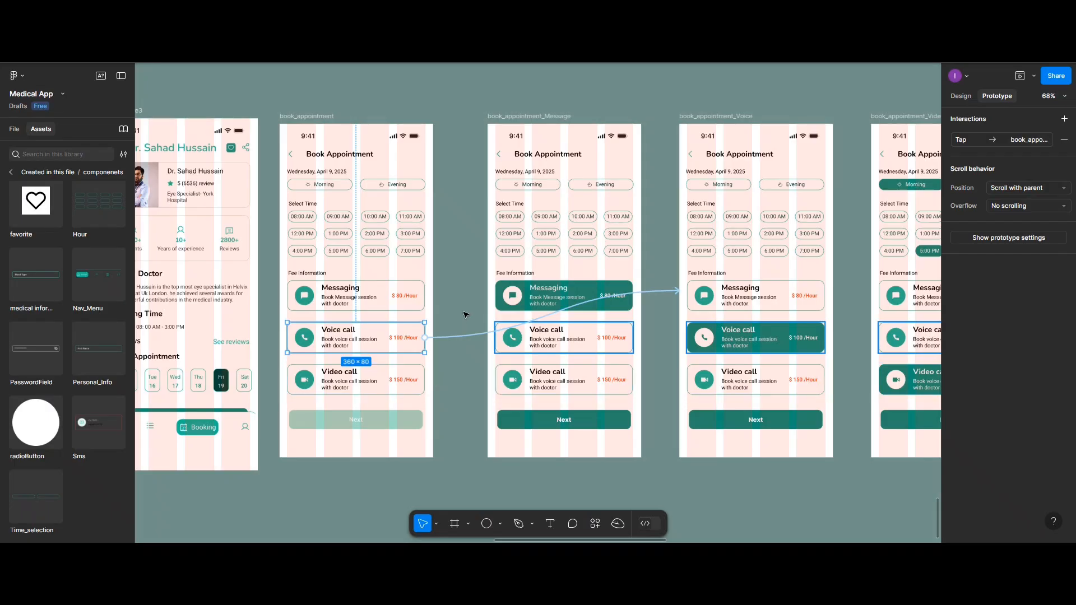
Copy the active Messaging card from book_appointment_Message to the empty canvas below the screens and turn the copy into a component
{"action": "left_click", "coordinate": [954, 98]}
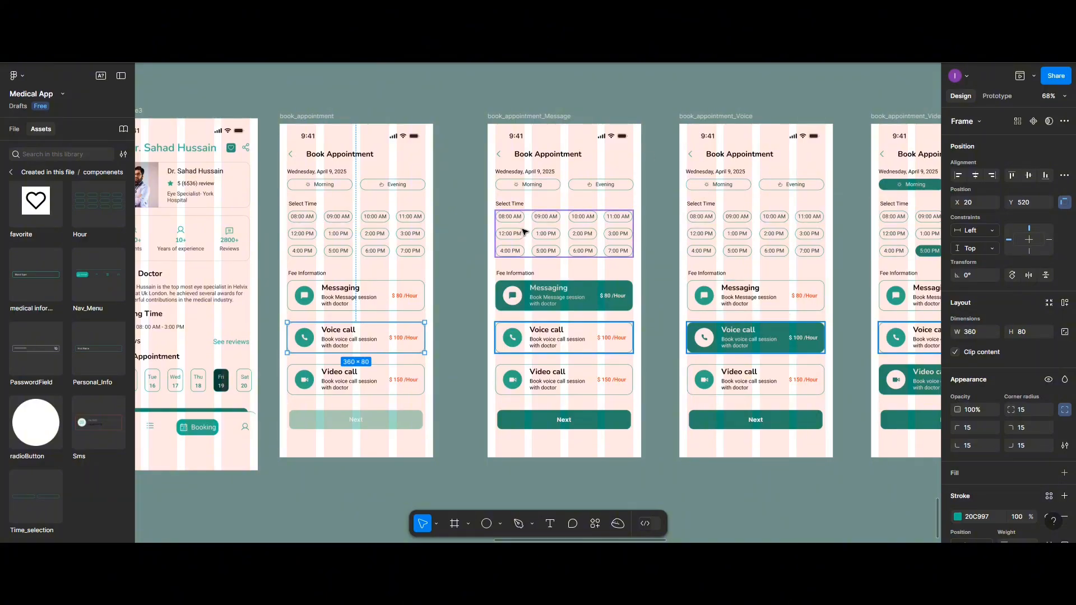
{"action": "scroll", "coordinate": [524, 231], "scroll_direction": "down", "scroll_amount": 2}
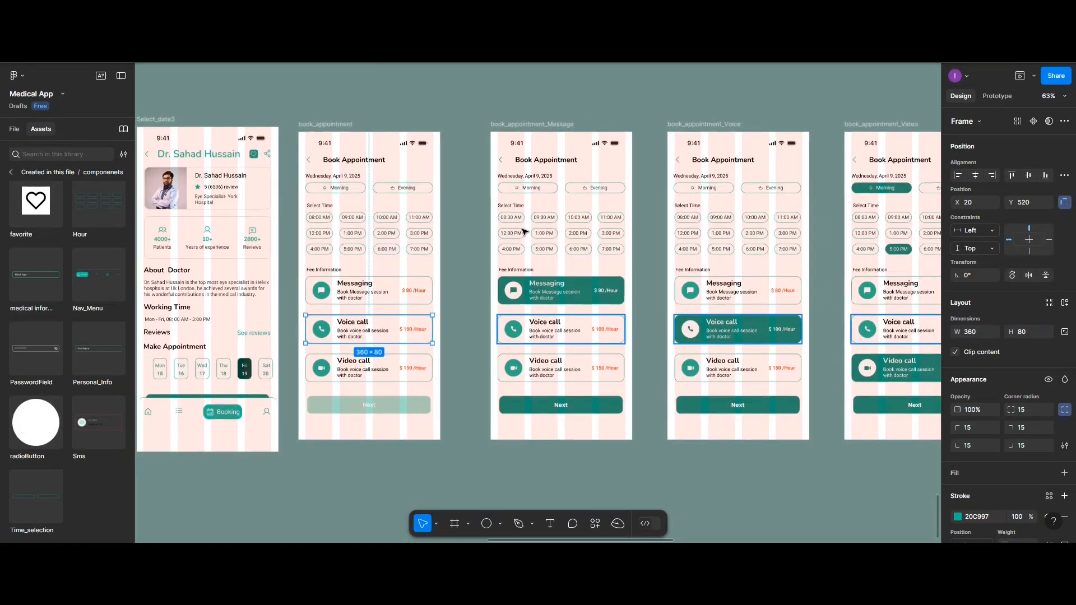
{"action": "scroll", "coordinate": [524, 231], "scroll_direction": "down", "scroll_amount": 1}
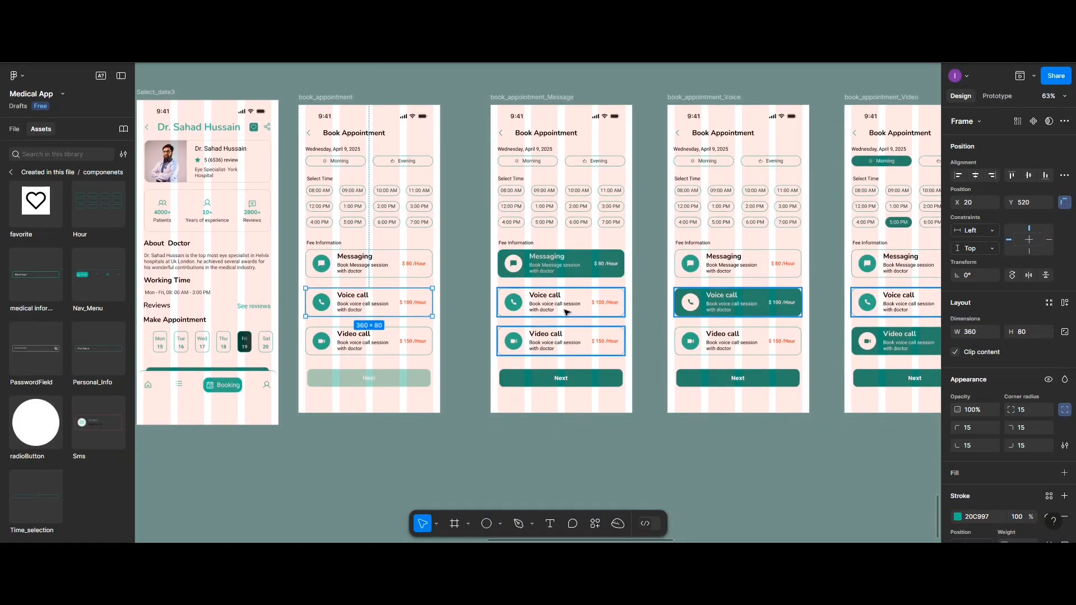
{"action": "scroll", "coordinate": [576, 288], "scroll_direction": "down", "scroll_amount": 1}
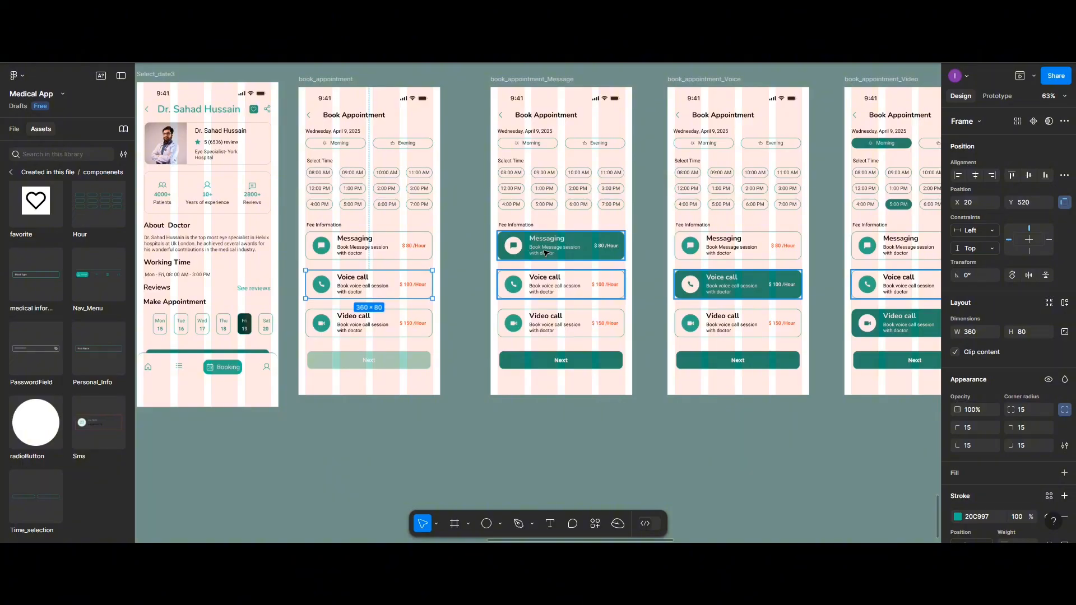
{"action": "scroll", "coordinate": [545, 253], "scroll_direction": "down", "scroll_amount": 1}
{"action": "scroll", "coordinate": [545, 253], "scroll_direction": "down", "scroll_amount": 3}
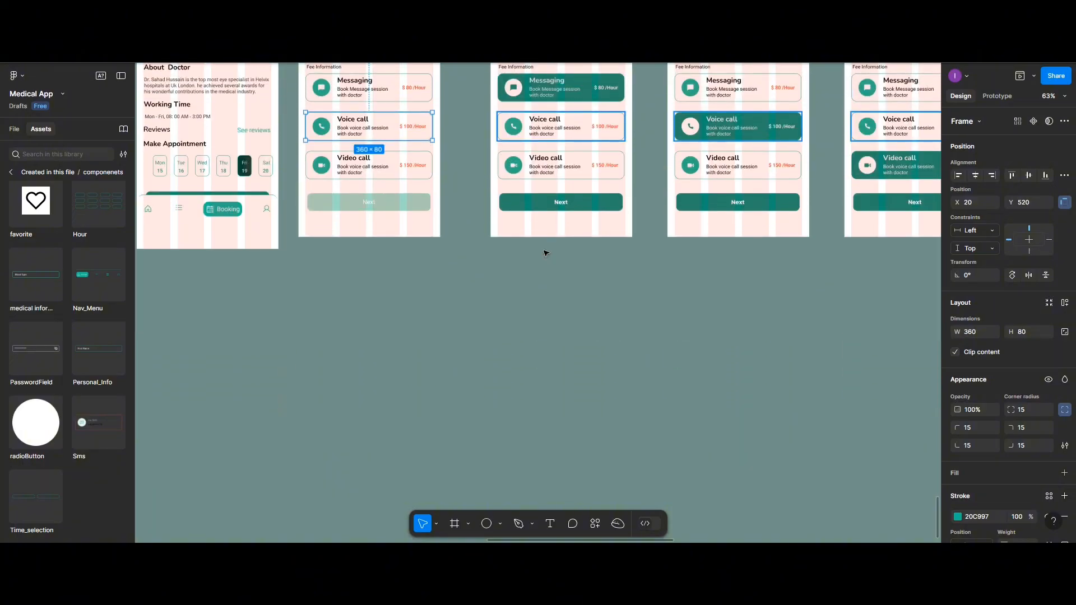
{"action": "scroll", "coordinate": [545, 253], "scroll_direction": "up", "scroll_amount": 1}
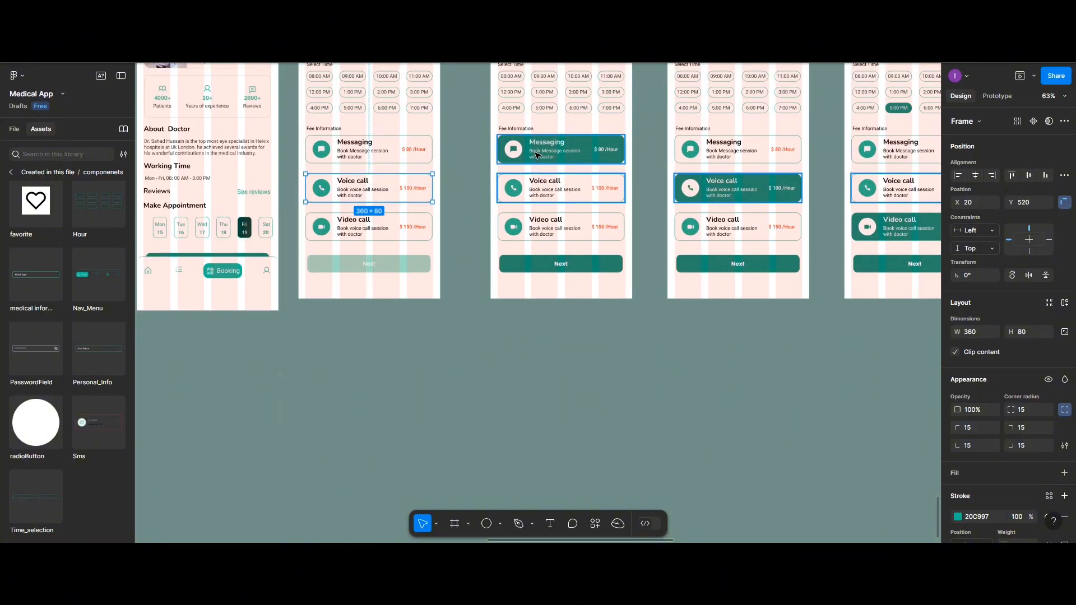
{"action": "left_click", "coordinate": [535, 154]}
{"action": "left_click_drag", "start_coordinate": [535, 154], "coordinate": [531, 376]}
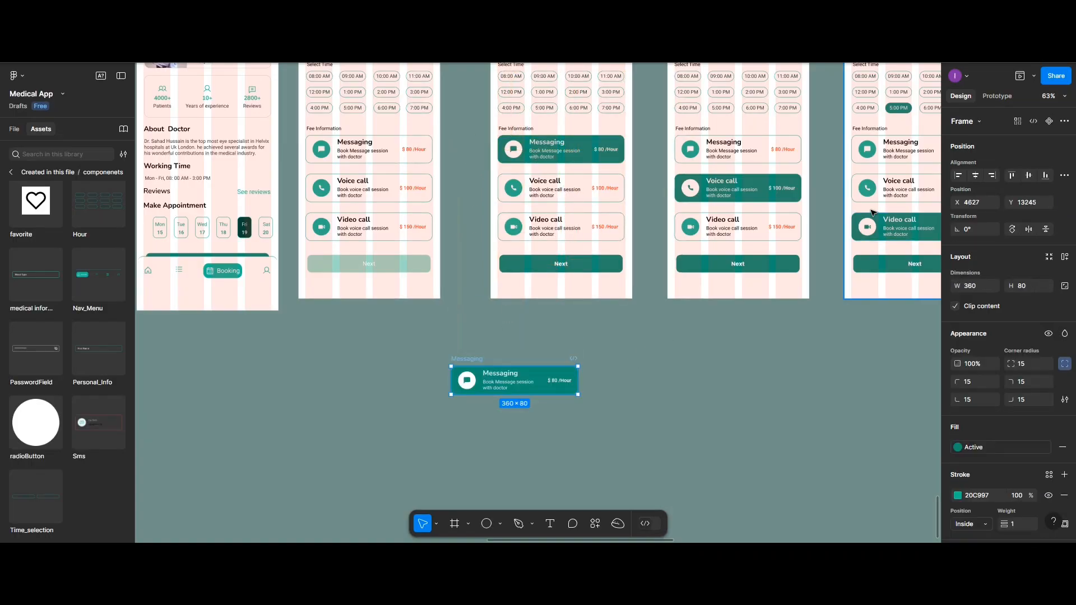
{"action": "scroll", "coordinate": [872, 209], "scroll_direction": "up", "scroll_amount": 3}
{"action": "left_click", "coordinate": [1049, 121]}
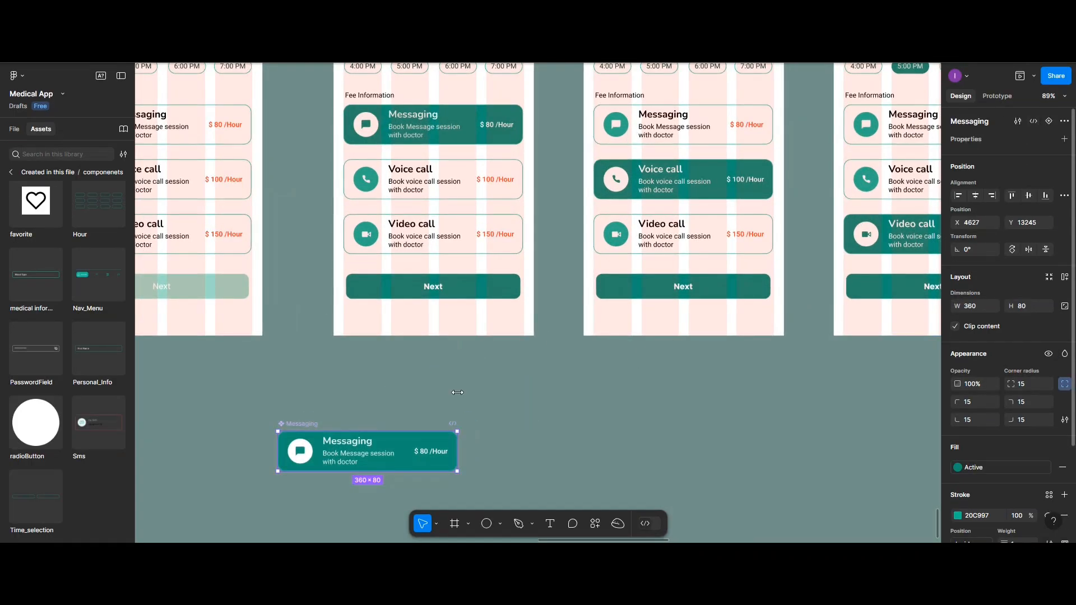
Add a variant property to the Messaging component and create a second variant named SelectSate
{"action": "scroll", "coordinate": [424, 414], "scroll_direction": "down", "scroll_amount": 2}
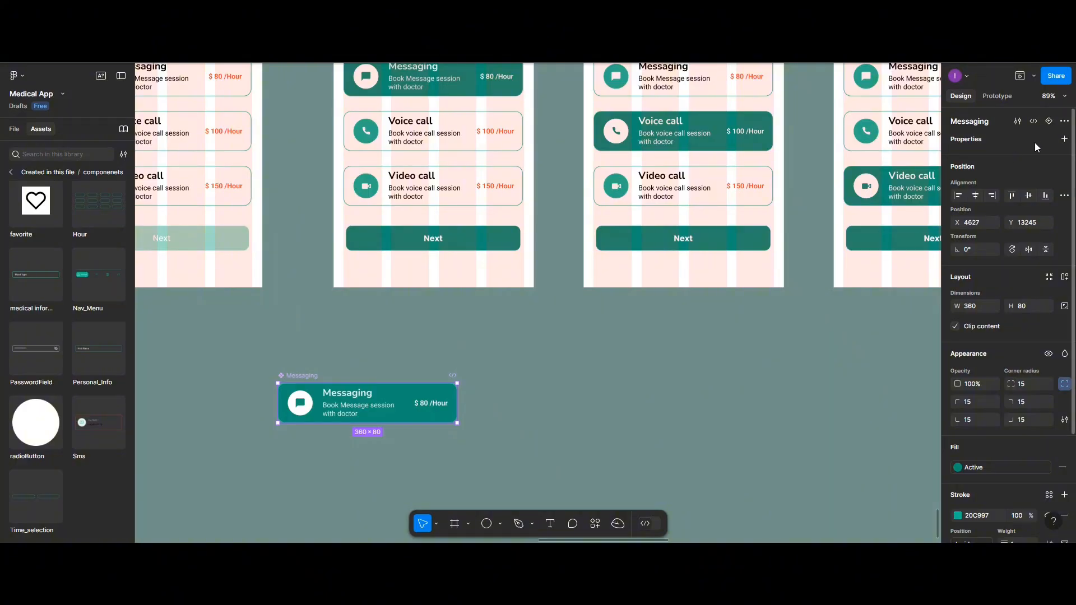
{"action": "left_click", "coordinate": [1063, 139]}
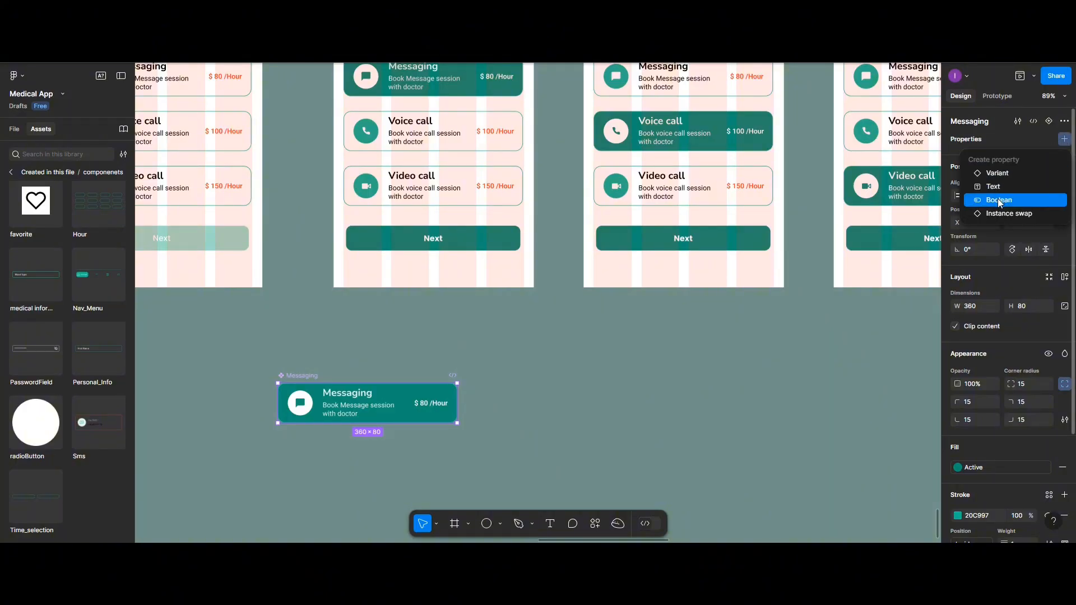
{"action": "left_click", "coordinate": [1000, 173]}
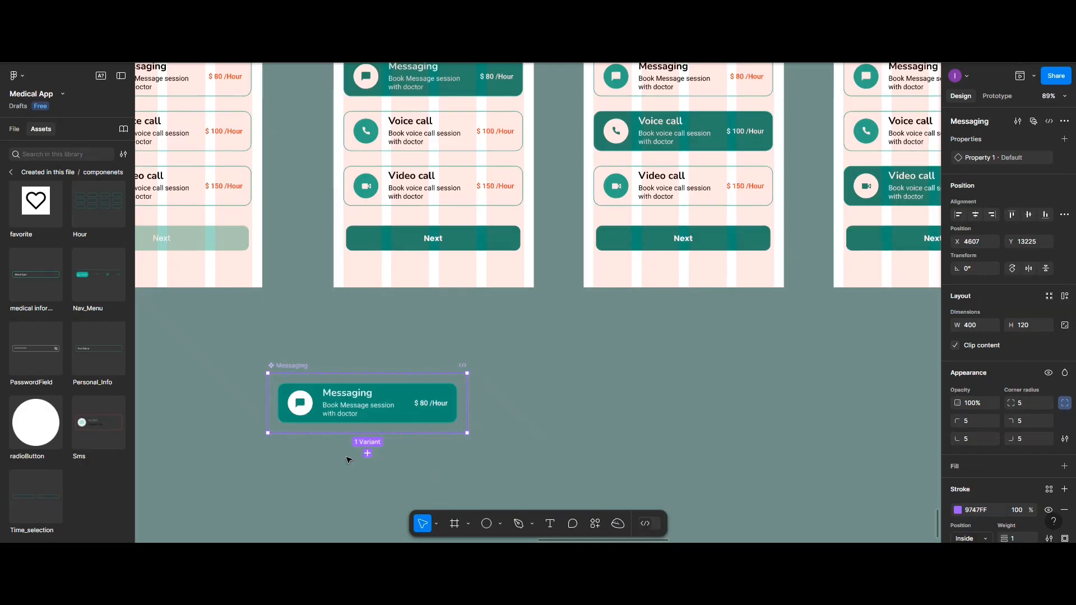
{"action": "left_click", "coordinate": [368, 453]}
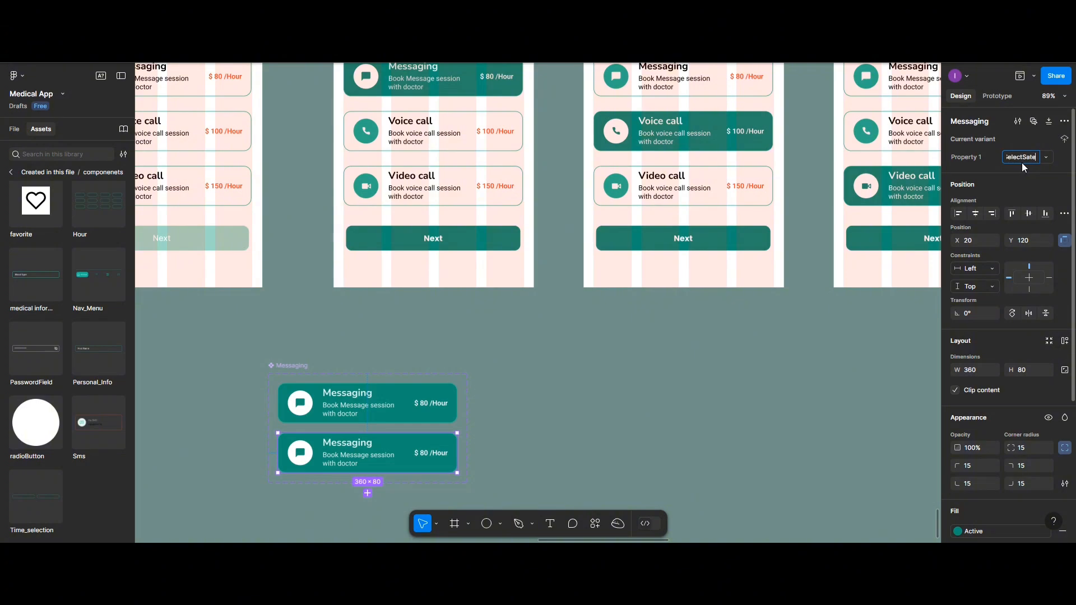
Remove the background fill from the Default variant of the Messaging component
{"action": "left_click", "coordinate": [394, 400]}
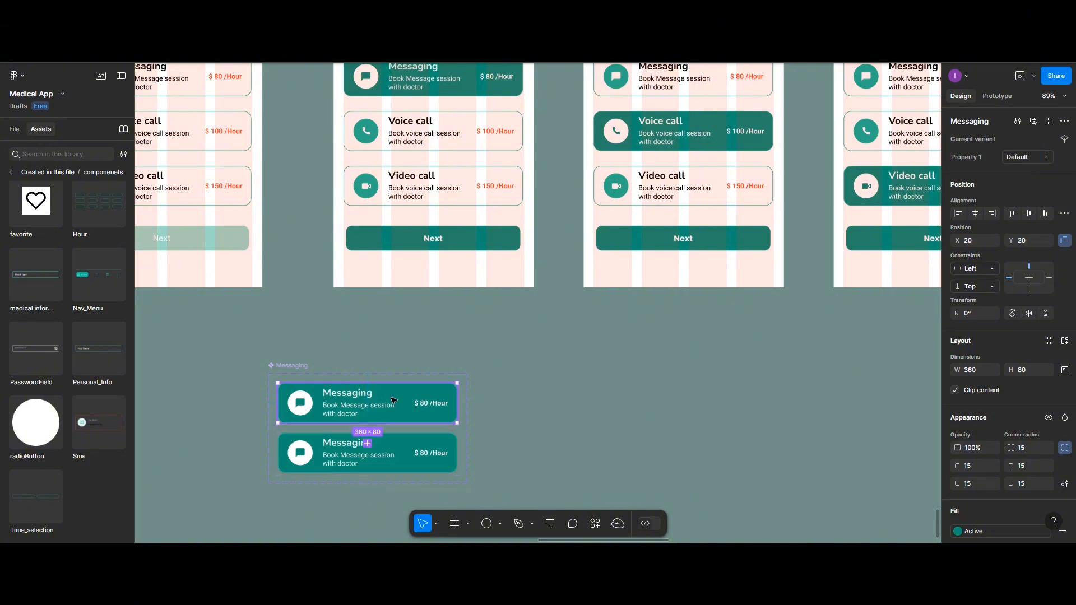
{"action": "scroll", "coordinate": [989, 460], "scroll_direction": "down", "scroll_amount": 3}
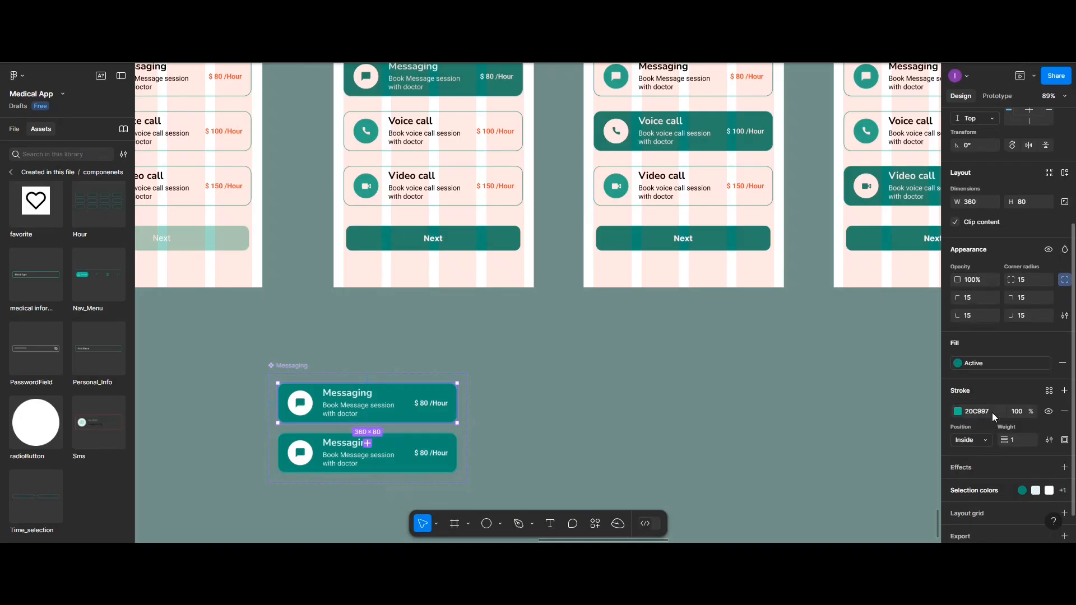
{"action": "left_click", "coordinate": [1063, 363]}
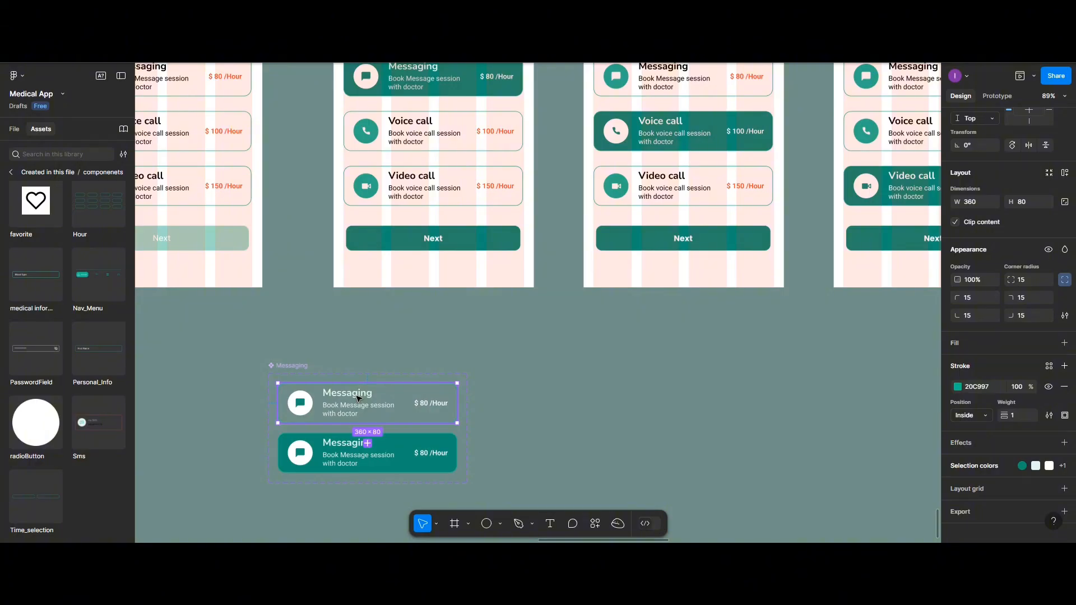
Recolor the Default variant's title and description text to 1E1E1E and its price text to FF3A2F
{"action": "double_click", "coordinate": [357, 399]}
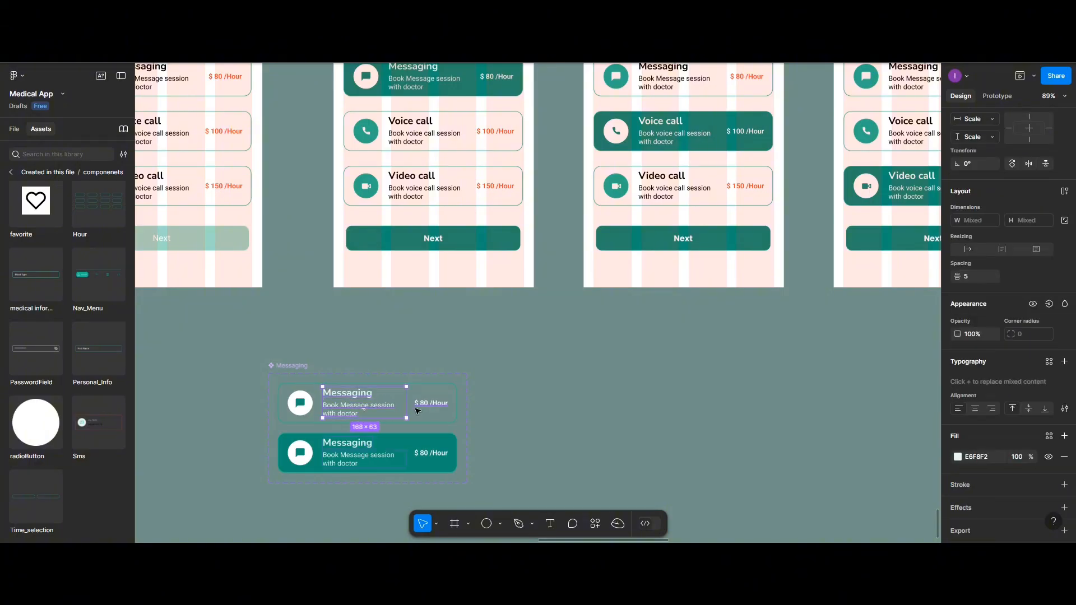
{"action": "left_click", "coordinate": [958, 457]}
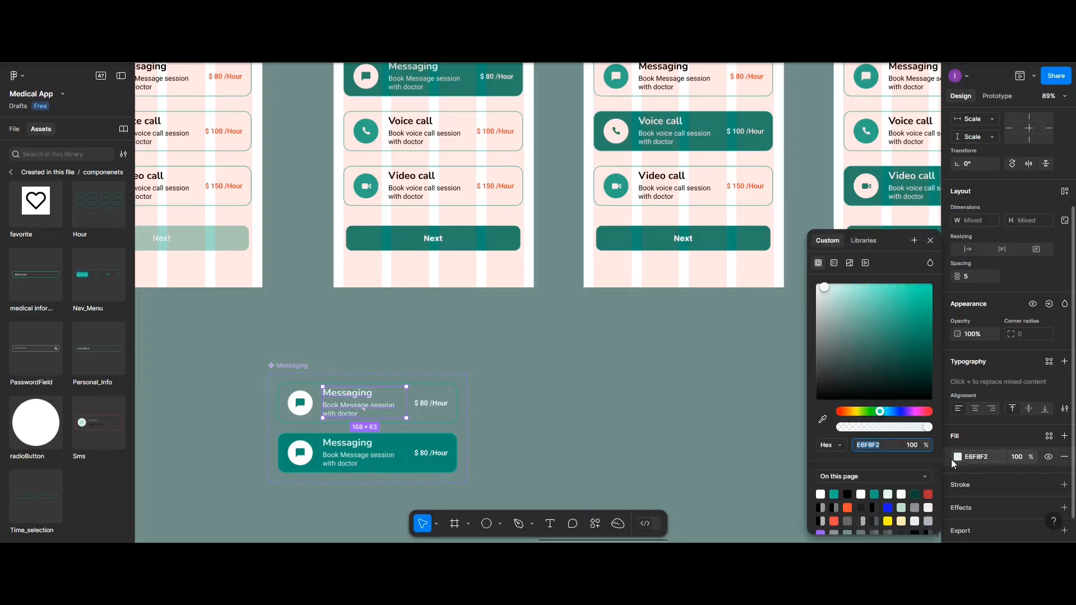
{"action": "left_click", "coordinate": [863, 507]}
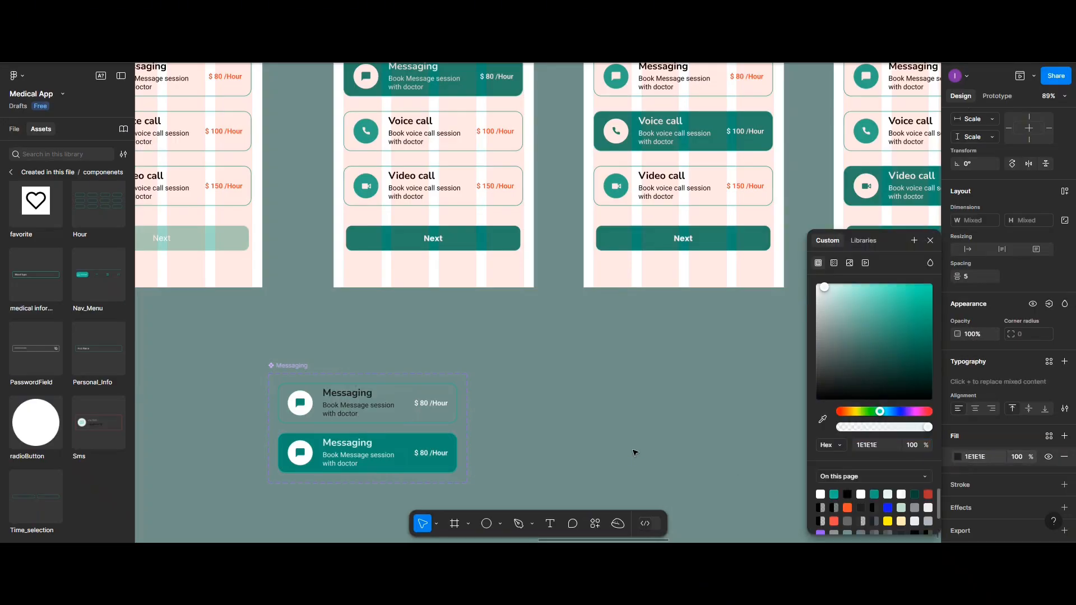
{"action": "left_click", "coordinate": [441, 405]}
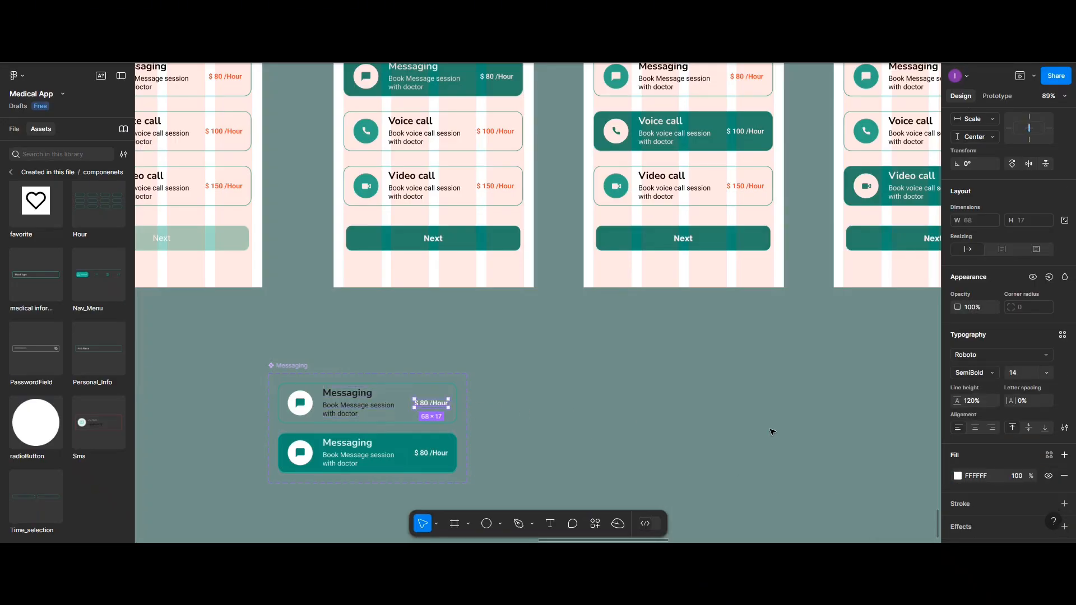
{"action": "left_click", "coordinate": [956, 475]}
{"action": "left_click", "coordinate": [847, 507]}
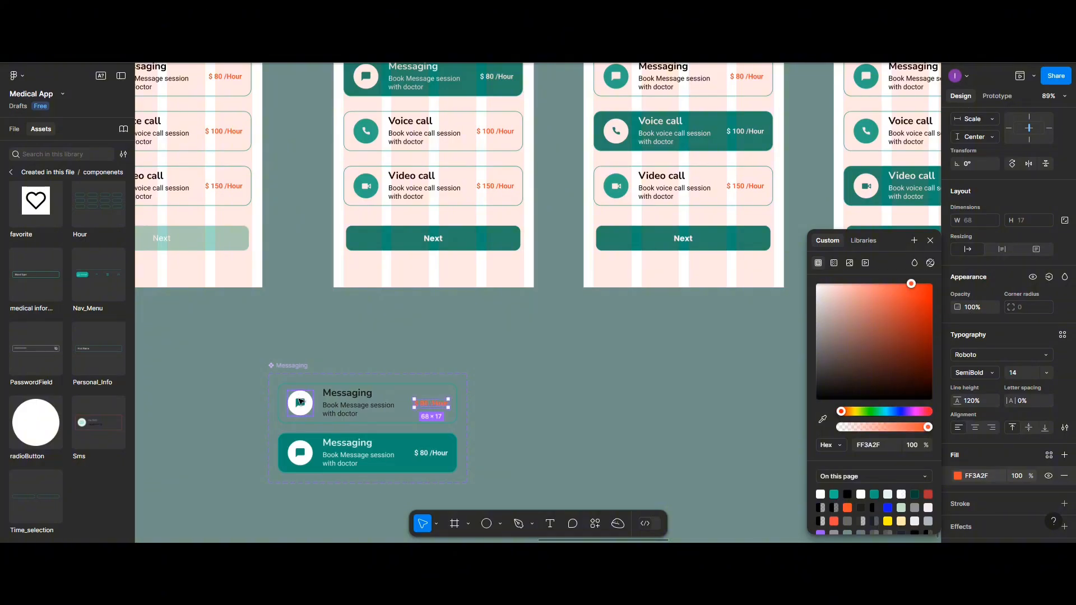
Apply the secondary_colors style to the Default variant's message icon and fill the circle behind it with 20C997
{"action": "double_click", "coordinate": [301, 404]}
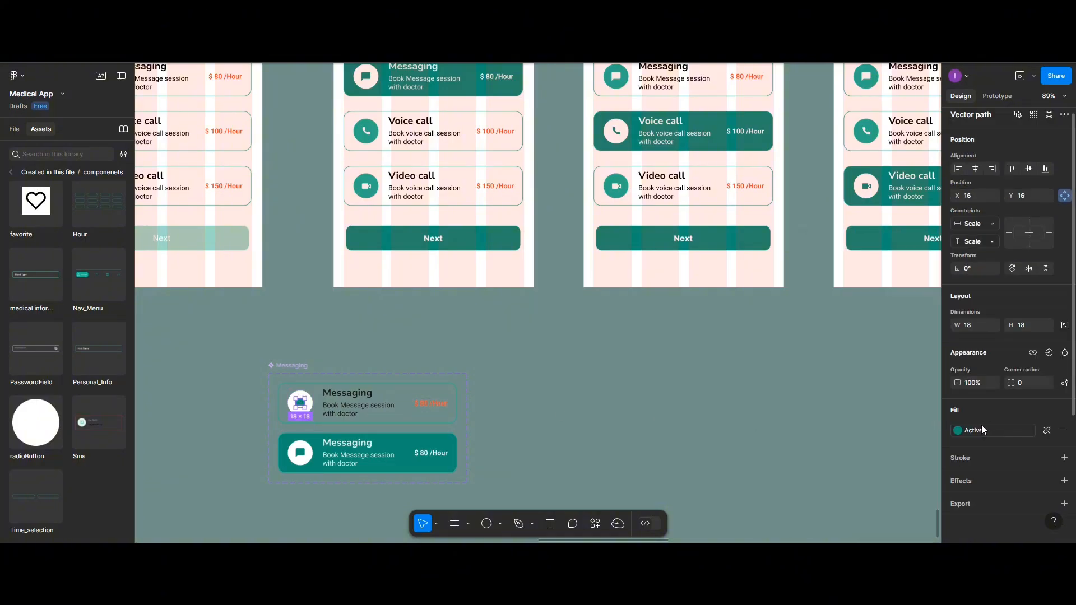
{"action": "left_click", "coordinate": [958, 431]}
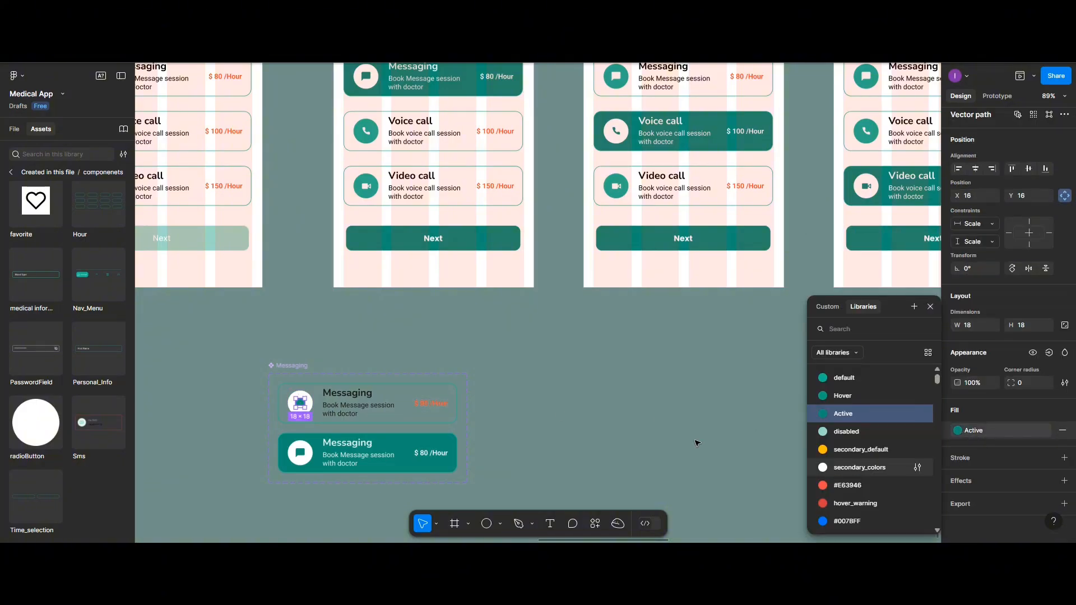
{"action": "left_click", "coordinate": [859, 468]}
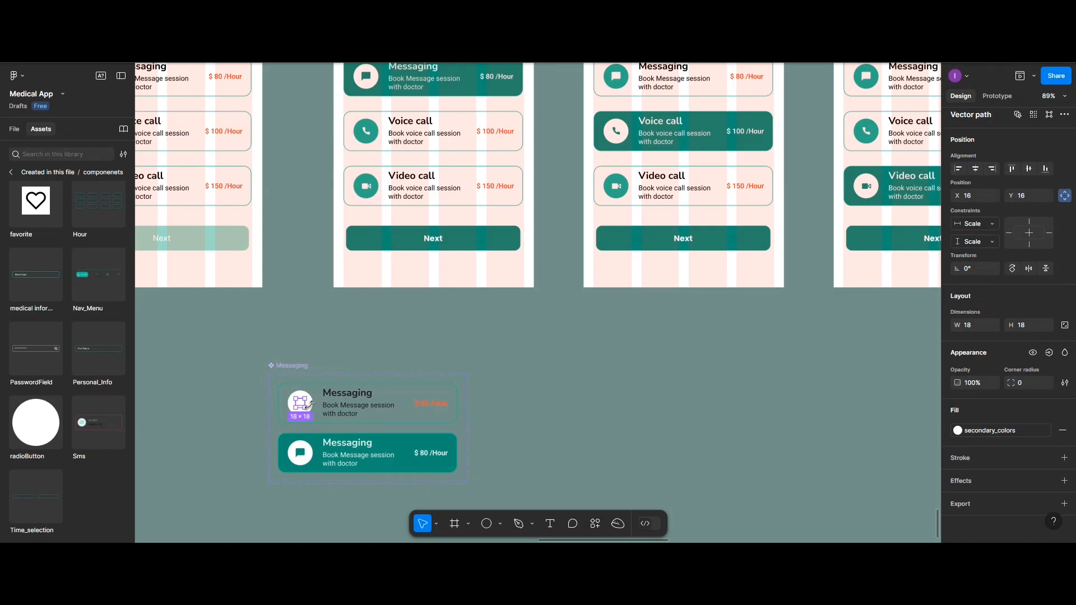
{"action": "scroll", "coordinate": [312, 404], "scroll_direction": "up", "scroll_amount": 2}
{"action": "left_click", "coordinate": [308, 394]}
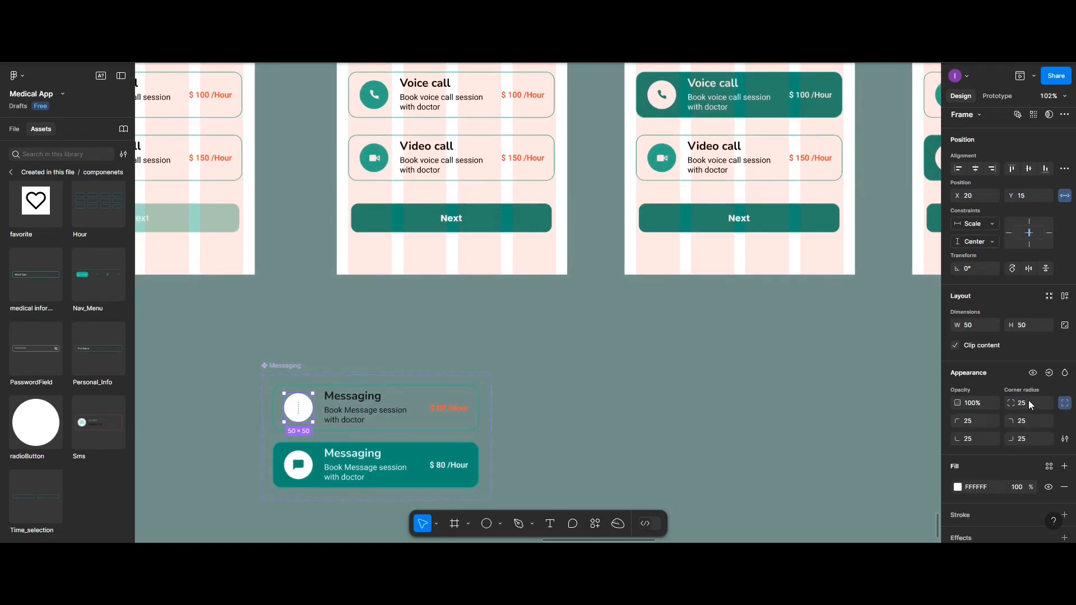
{"action": "scroll", "coordinate": [1028, 401], "scroll_direction": "down", "scroll_amount": 3}
{"action": "left_click", "coordinate": [959, 341]}
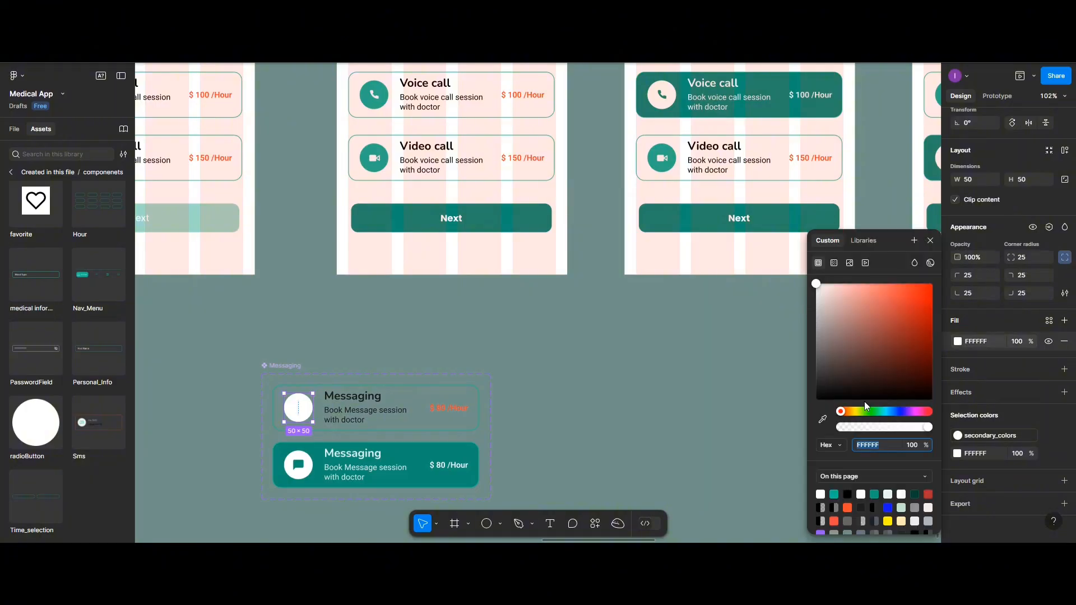
{"action": "left_click", "coordinate": [834, 494]}
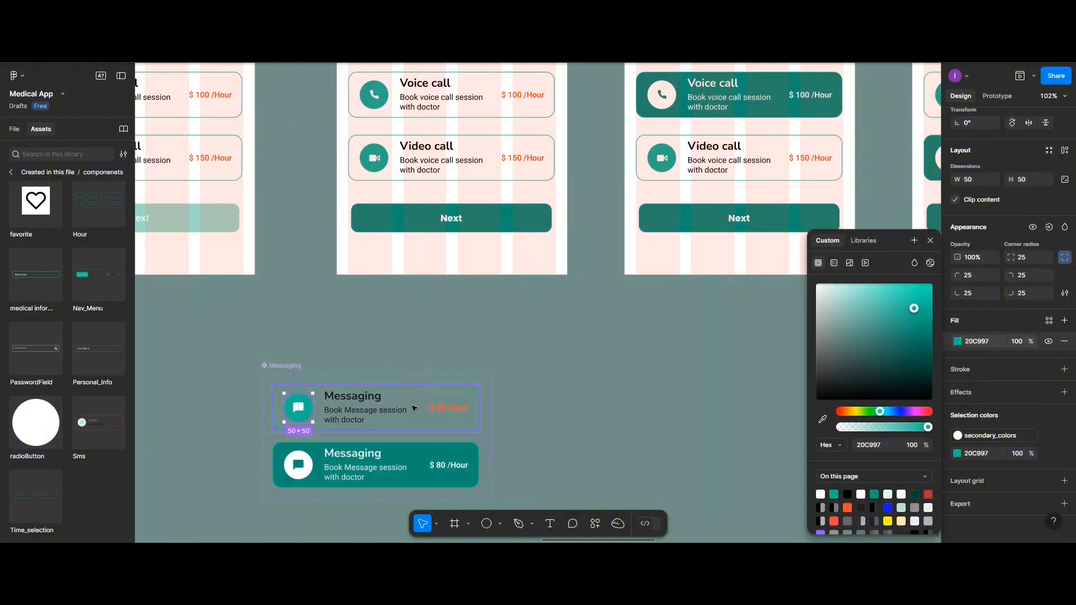
Connect the Default Messaging variant to SelectSate with an On tap, Change to interaction
{"action": "left_click", "coordinate": [415, 409]}
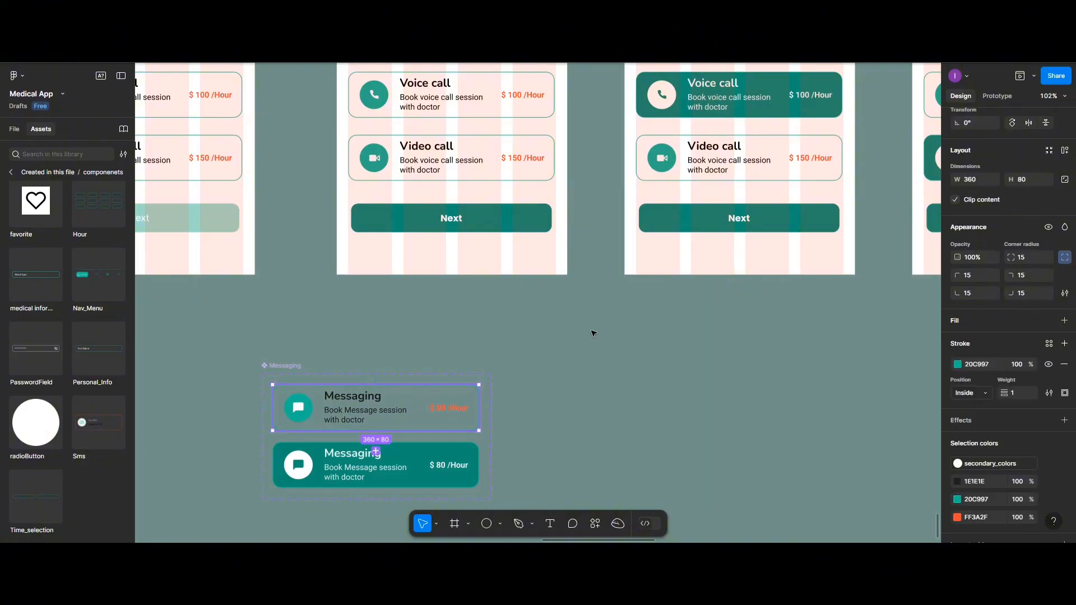
{"action": "left_click", "coordinate": [1004, 96]}
{"action": "left_click_drag", "start_coordinate": [377, 431], "coordinate": [376, 452]}
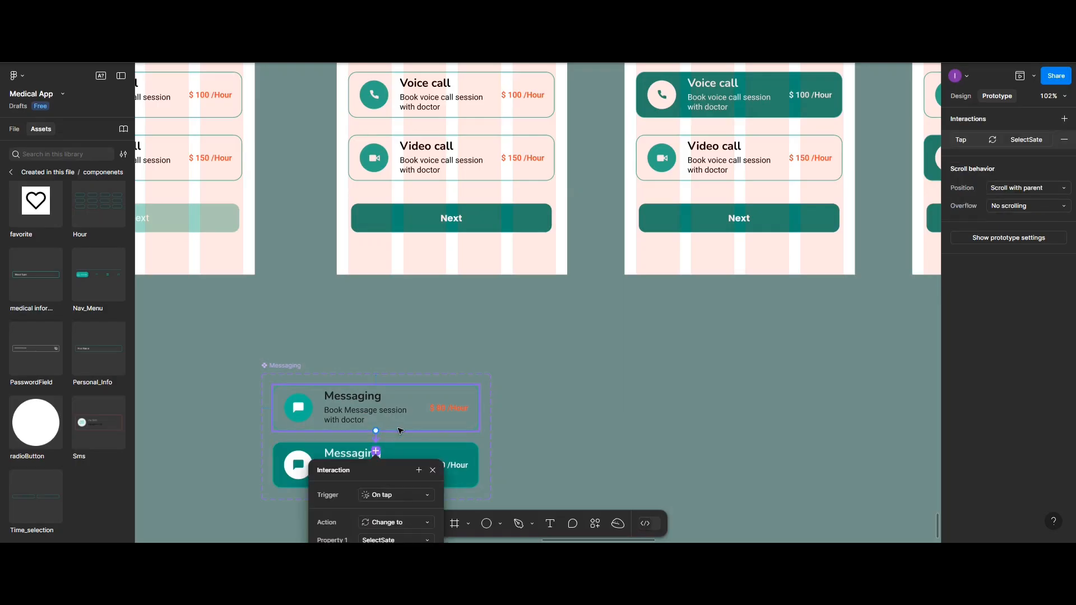
{"action": "left_click", "coordinate": [415, 447]}
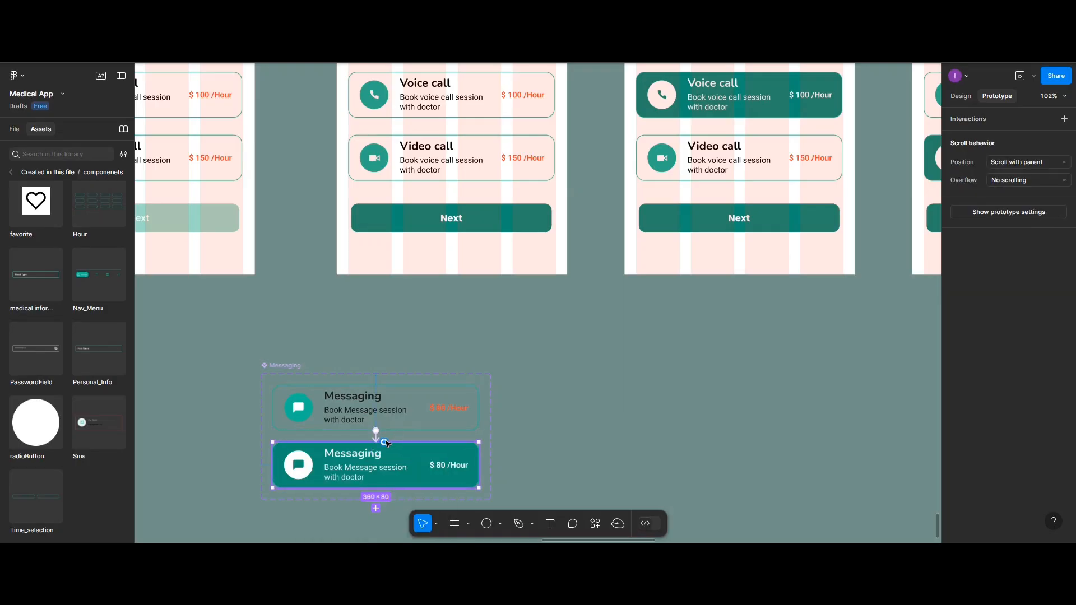
Connect the Messaging component's SelectSate variant back to Default with an On tap, Change to interaction
{"action": "left_click_drag", "start_coordinate": [387, 442], "coordinate": [405, 423]}
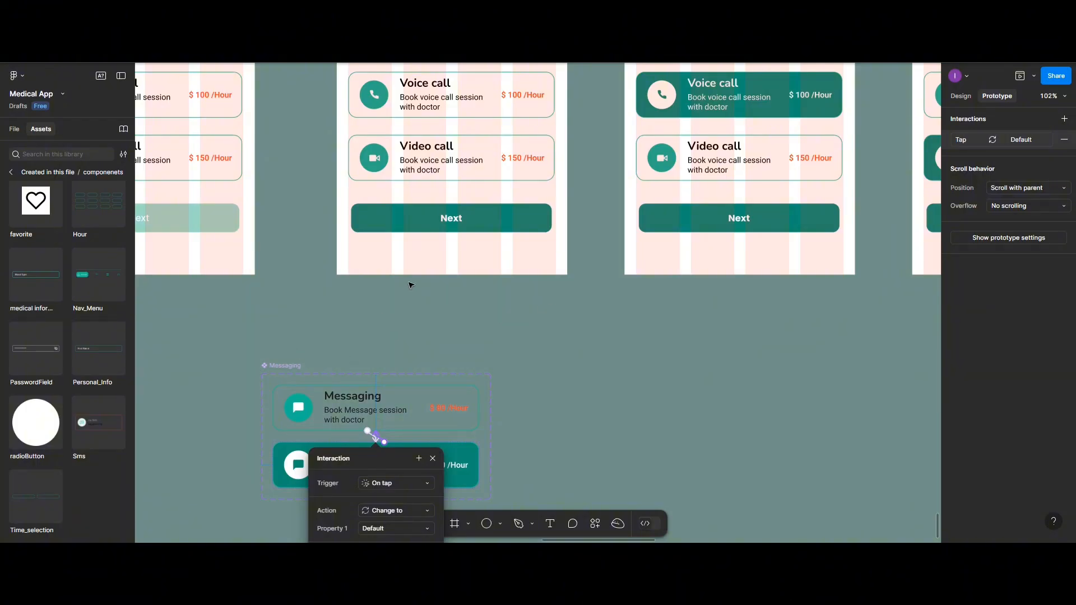
{"action": "scroll", "coordinate": [410, 285], "scroll_direction": "down", "scroll_amount": 3}
{"action": "scroll", "coordinate": [588, 250], "scroll_direction": "up", "scroll_amount": 1}
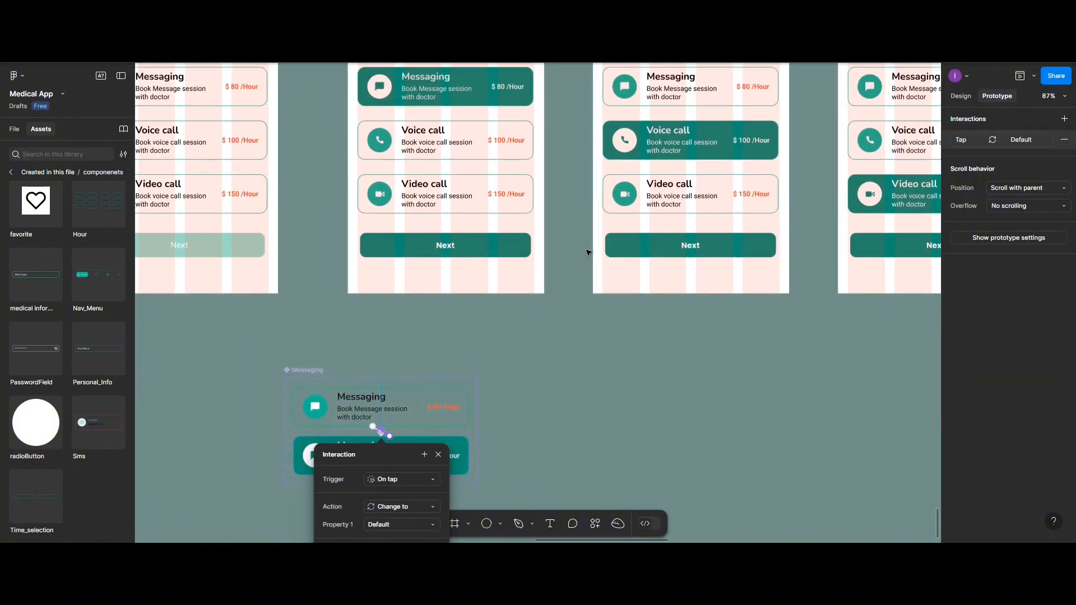
Place a copy of the unselected Voice call card below the screens, beside the Messaging component set
{"action": "left_click", "coordinate": [496, 179]}
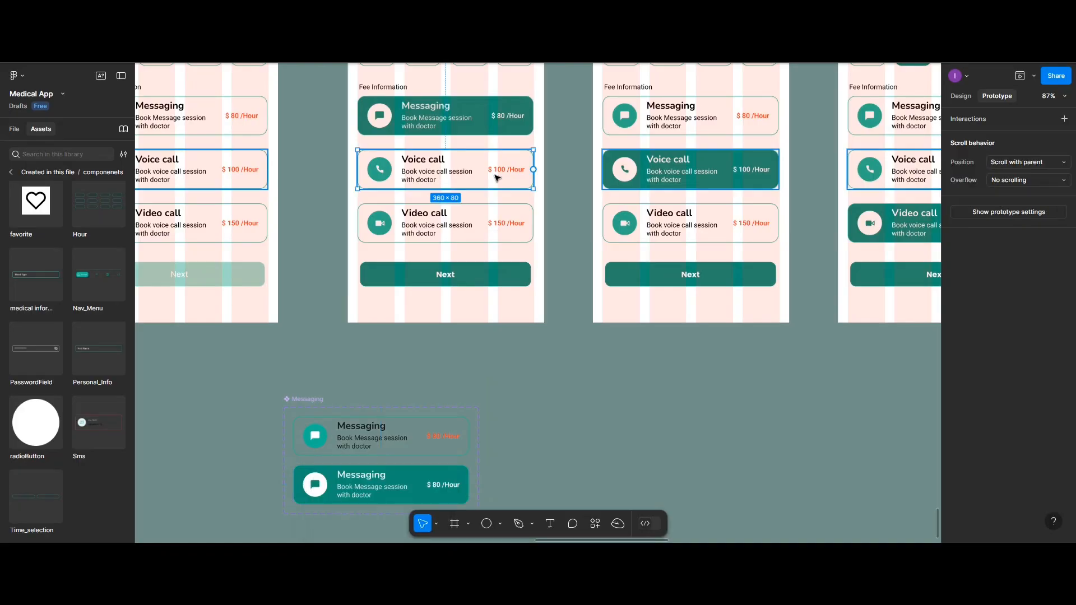
{"action": "left_click_drag", "start_coordinate": [497, 177], "coordinate": [672, 428]}
{"action": "scroll", "coordinate": [670, 423], "scroll_direction": "down", "scroll_amount": 1}
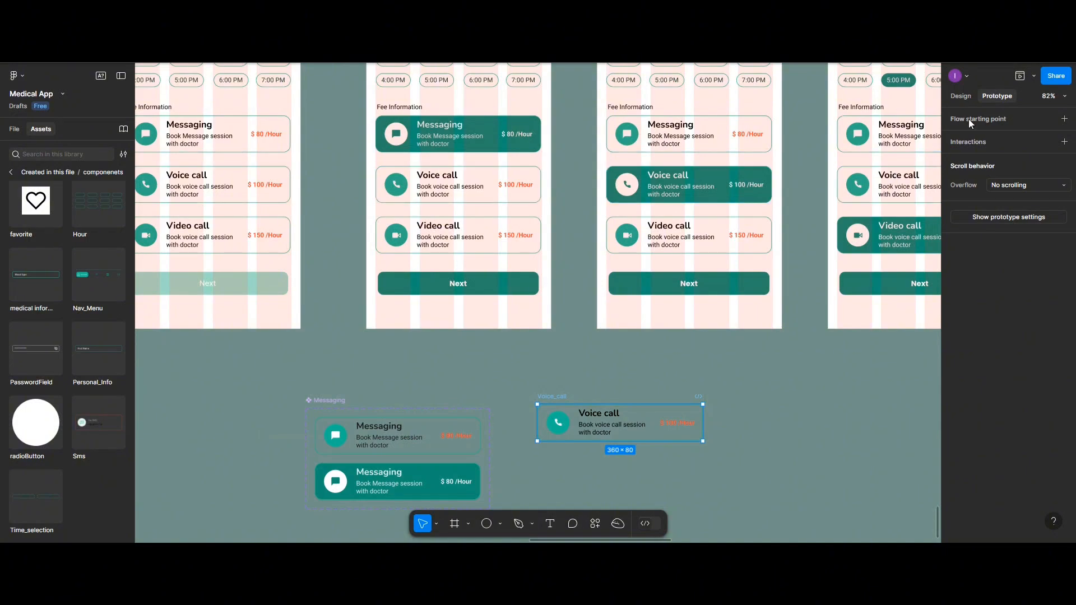
Turn the copied Voice call card into a component and give it a Variant property
{"action": "left_click", "coordinate": [961, 96]}
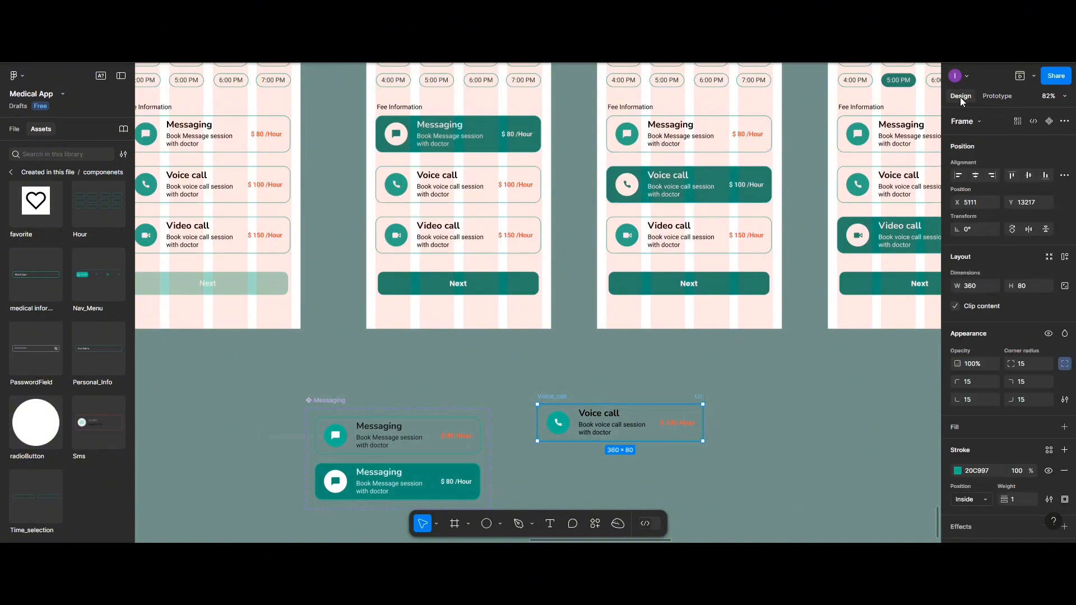
{"action": "left_click", "coordinate": [1050, 122]}
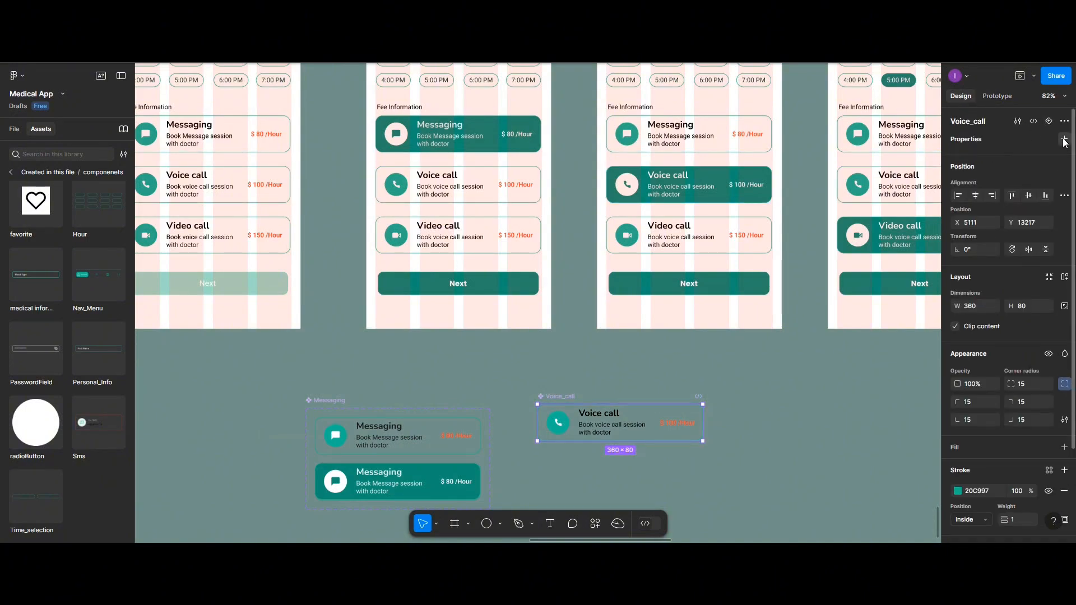
{"action": "left_click", "coordinate": [1064, 140]}
{"action": "left_click", "coordinate": [1019, 171]}
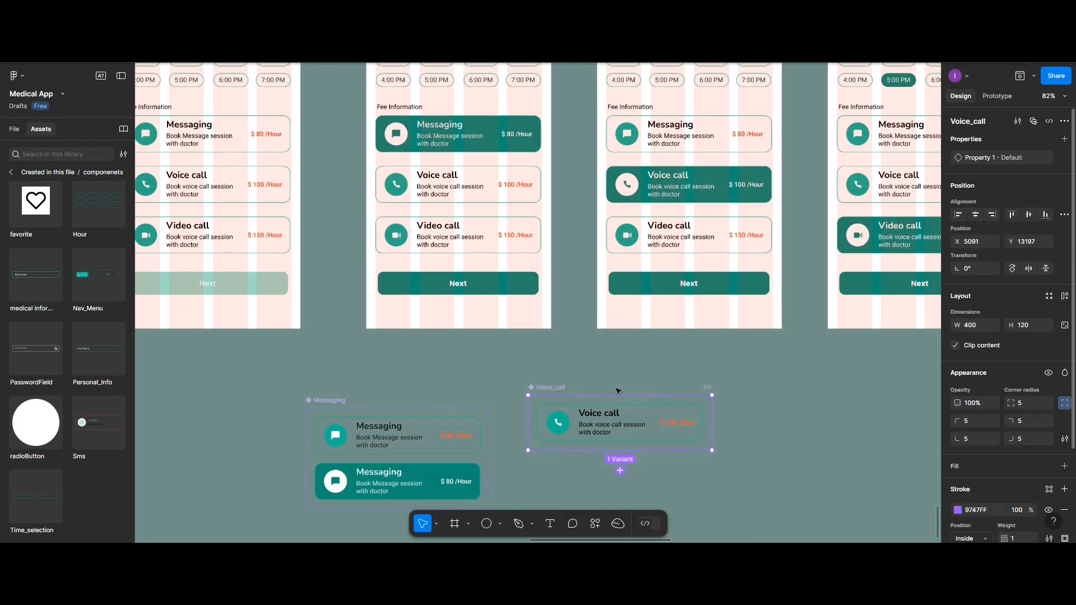
Add a second variant to the Voice_call component and name it SelectStae
{"action": "scroll", "coordinate": [593, 404], "scroll_direction": "down", "scroll_amount": 2}
{"action": "left_click", "coordinate": [619, 423]}
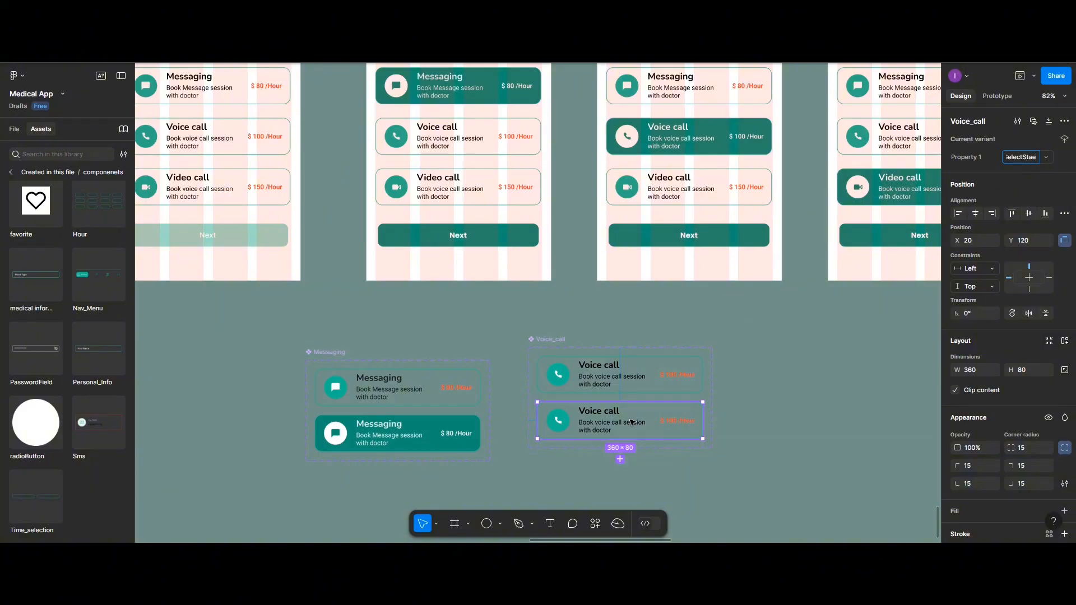
{"action": "key", "text": "Return"}
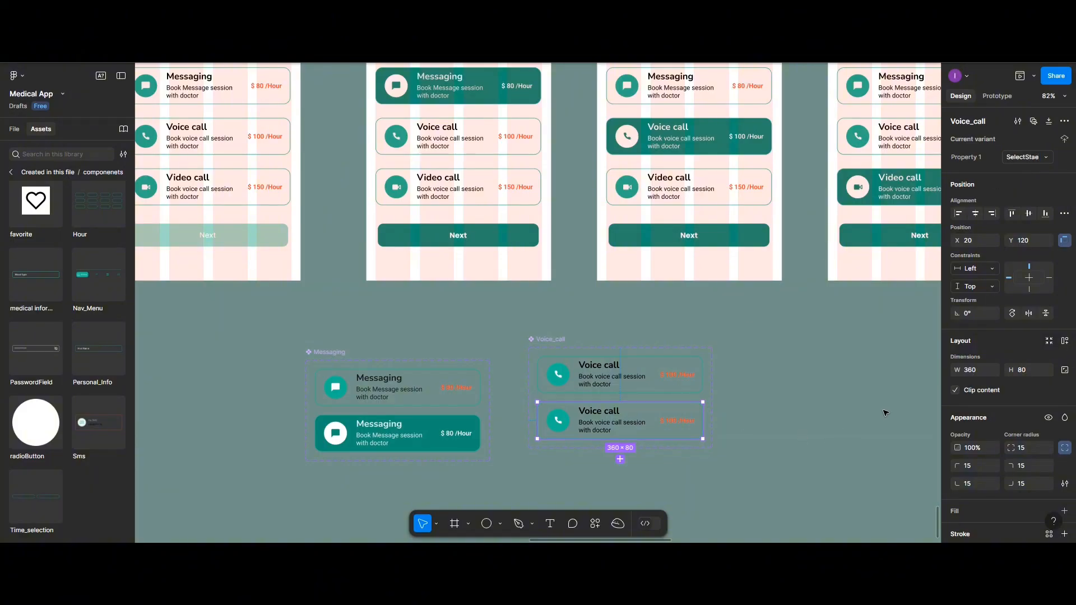
Add a background fill to the SelectStae variant of Voice_call using the Active color style
{"action": "scroll", "coordinate": [891, 420], "scroll_direction": "down", "scroll_amount": 1}
{"action": "scroll", "coordinate": [979, 460], "scroll_direction": "down", "scroll_amount": 3}
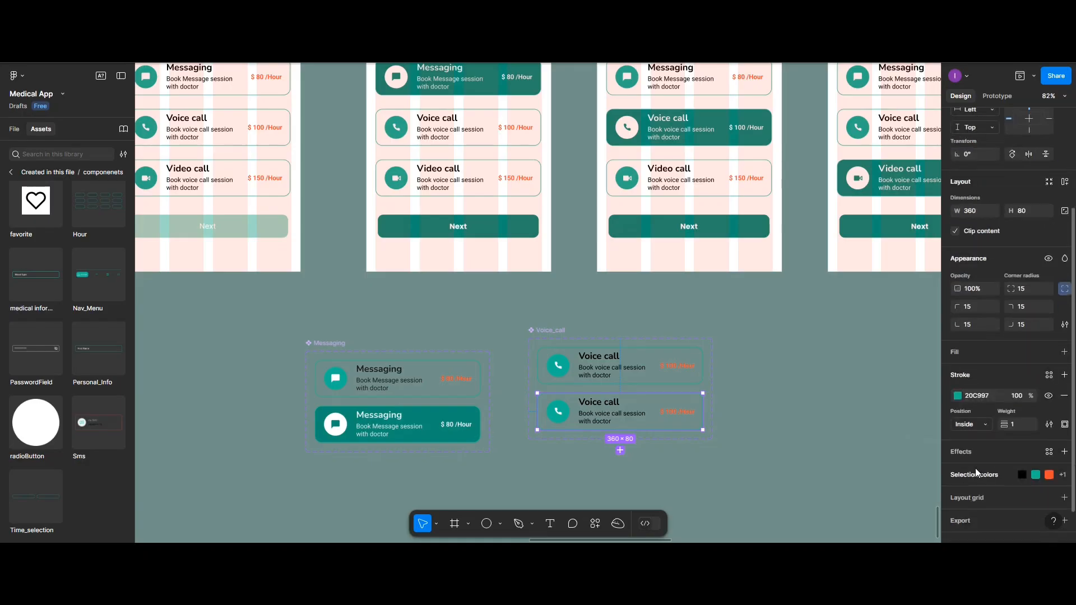
{"action": "scroll", "coordinate": [975, 468], "scroll_direction": "down", "scroll_amount": 1}
{"action": "left_click", "coordinate": [1064, 343]}
{"action": "left_click", "coordinate": [958, 364]}
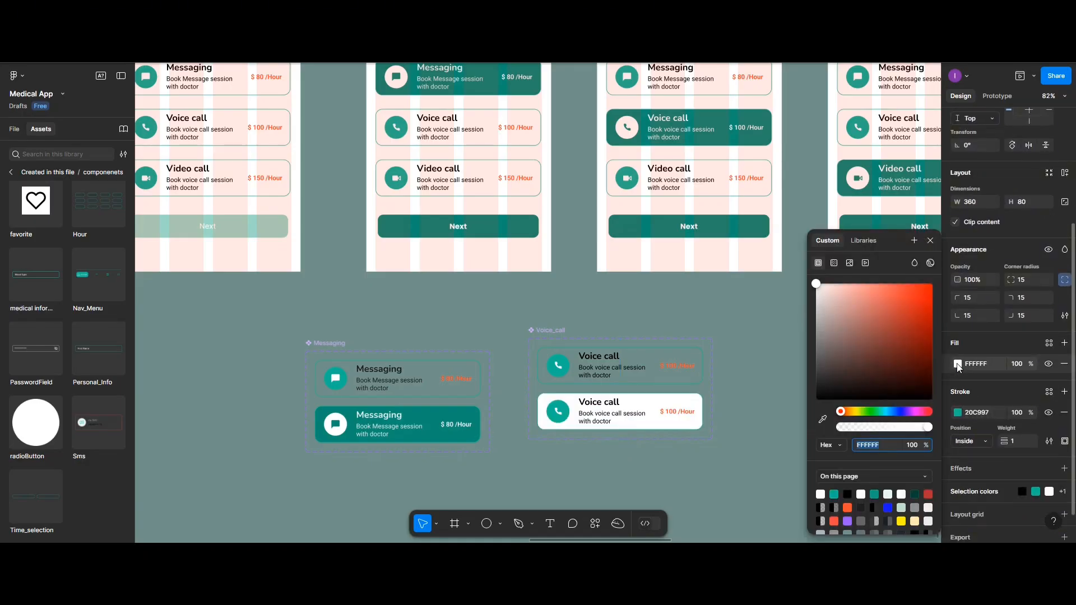
{"action": "left_click", "coordinate": [864, 240]}
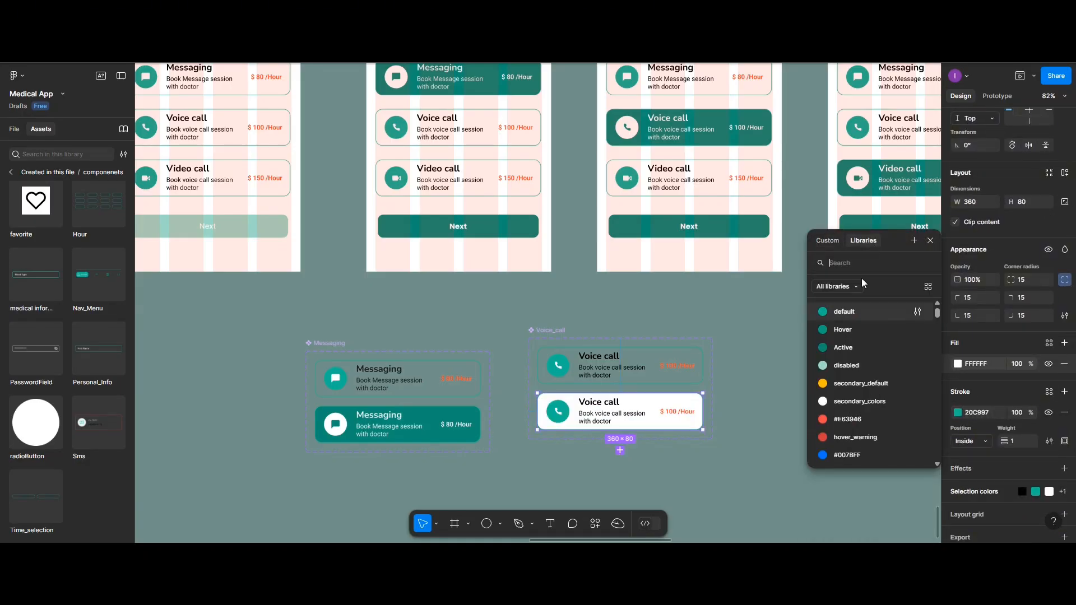
{"action": "left_click", "coordinate": [839, 348]}
Recolor the title, description and price text of Voice_call's SelectStae variant to FFFFFF
{"action": "double_click", "coordinate": [605, 413]}
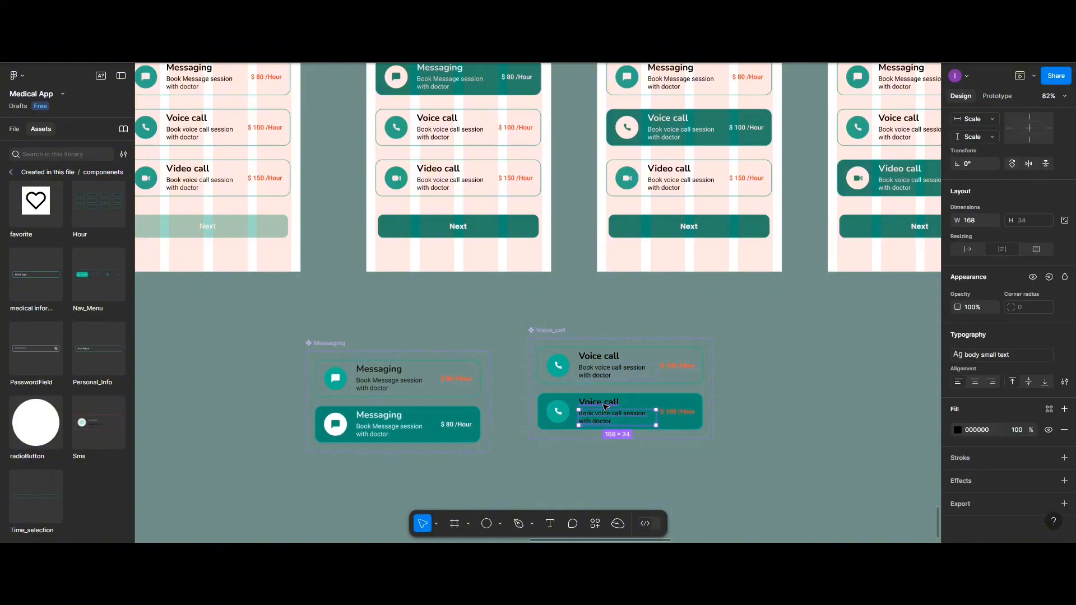
{"action": "left_click", "coordinate": [957, 457]}
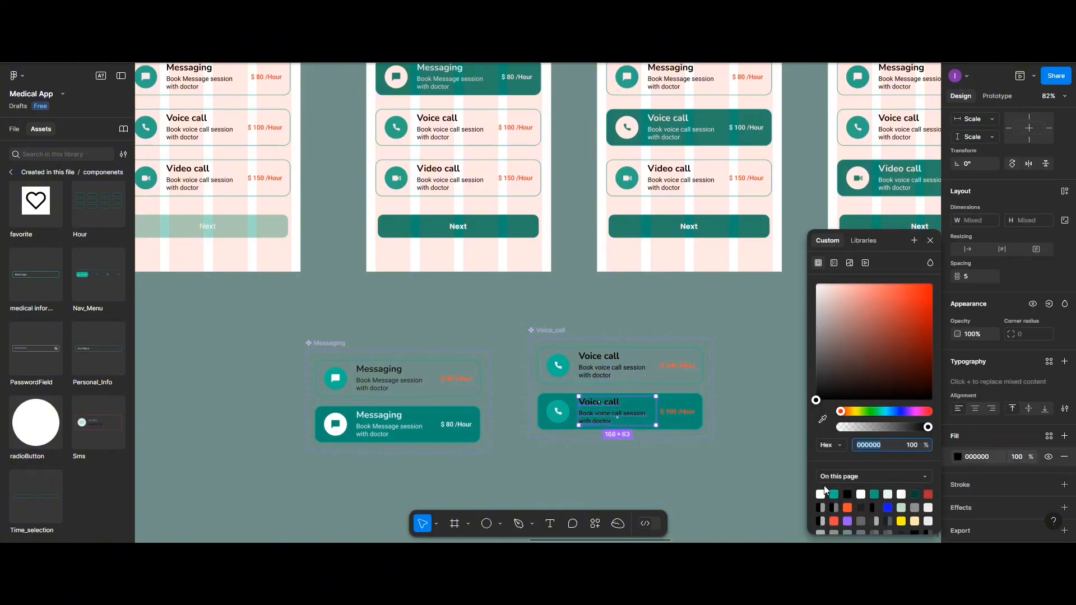
{"action": "left_click", "coordinate": [820, 495]}
{"action": "left_click", "coordinate": [681, 414]}
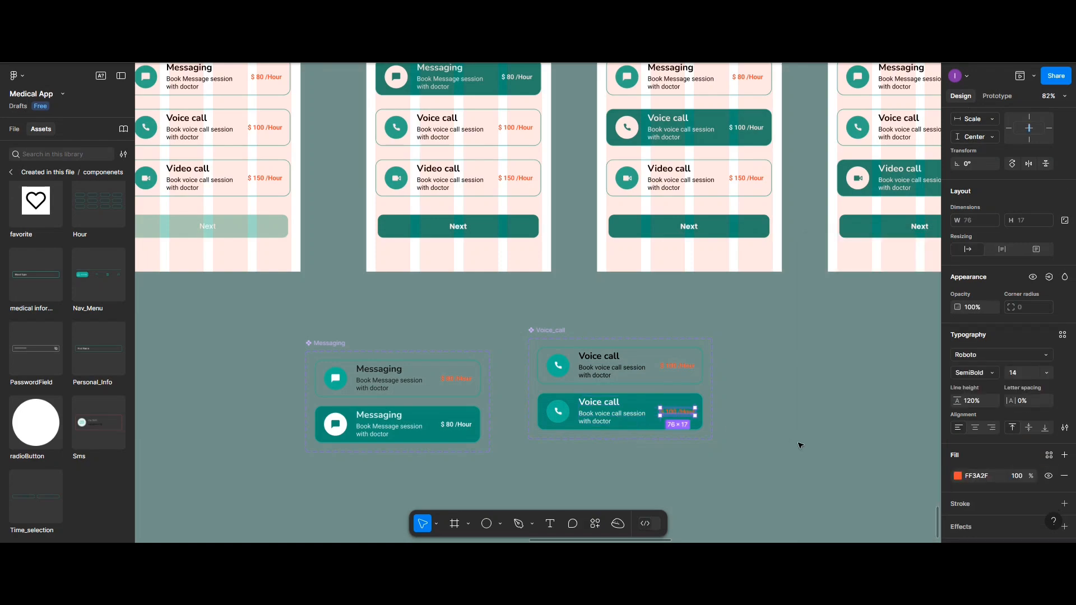
{"action": "left_click", "coordinate": [958, 476]}
{"action": "left_click", "coordinate": [821, 494]}
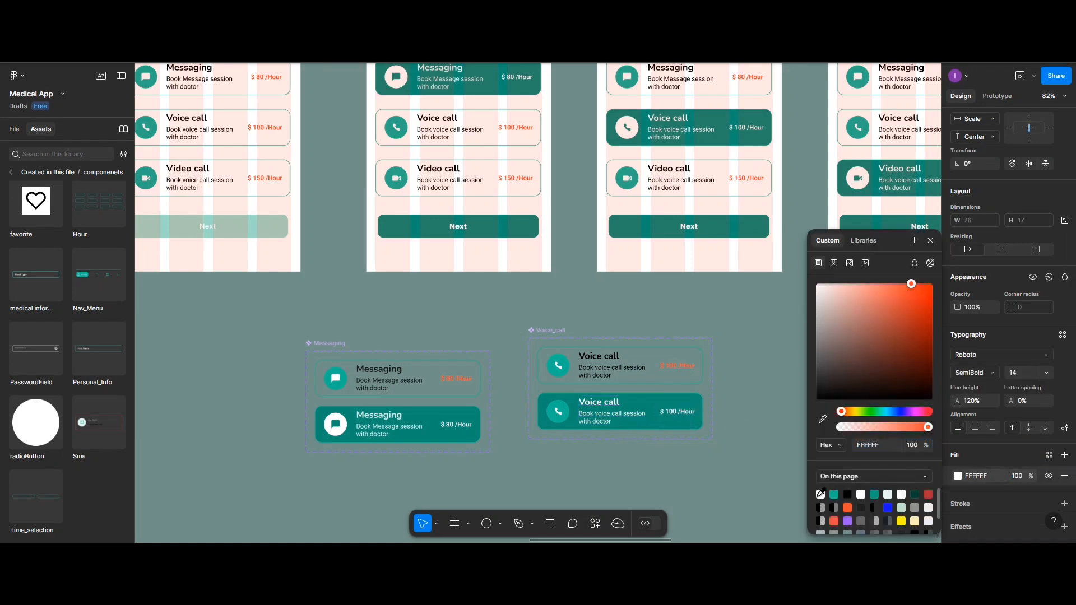
Fill the icon circle in Voice_call's SelectStae variant with FFFFFF and apply the Active style to the phone icon
{"action": "left_click", "coordinate": [560, 415]}
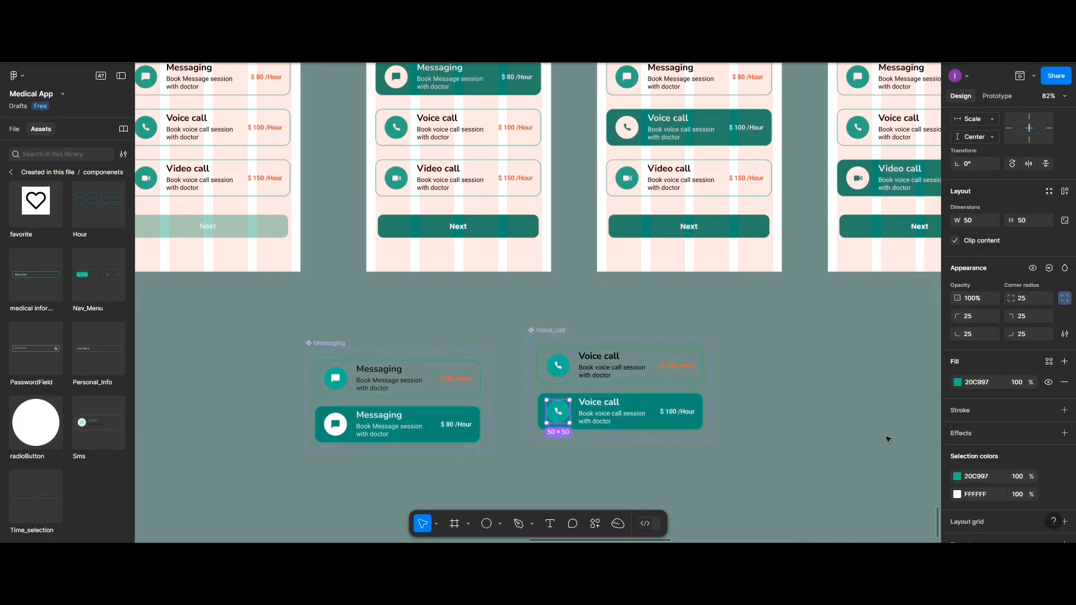
{"action": "left_click", "coordinate": [958, 382]}
{"action": "left_click", "coordinate": [820, 493]}
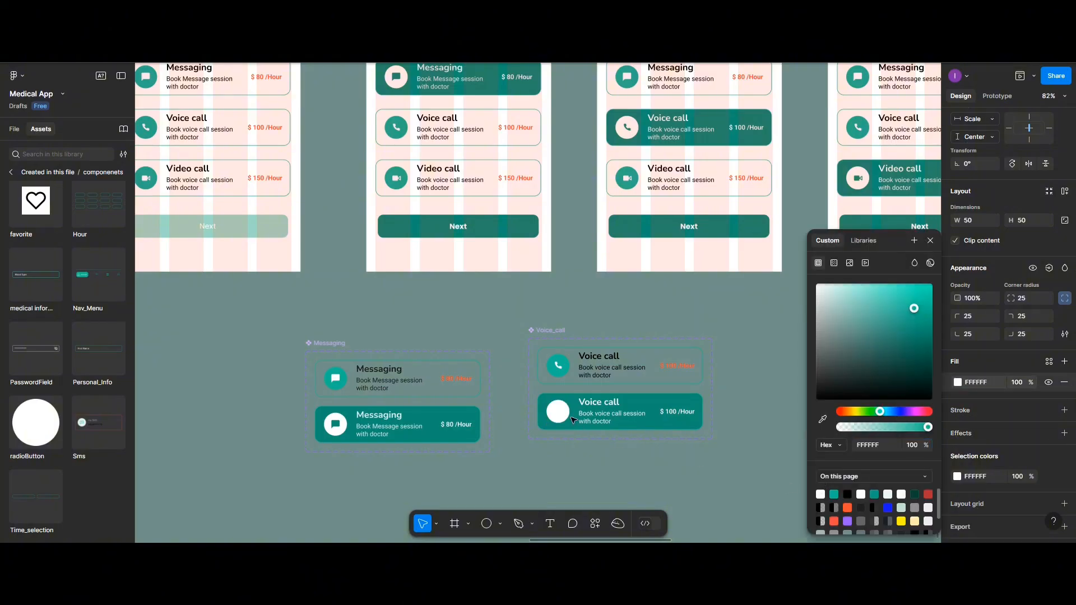
{"action": "double_click", "coordinate": [559, 416]}
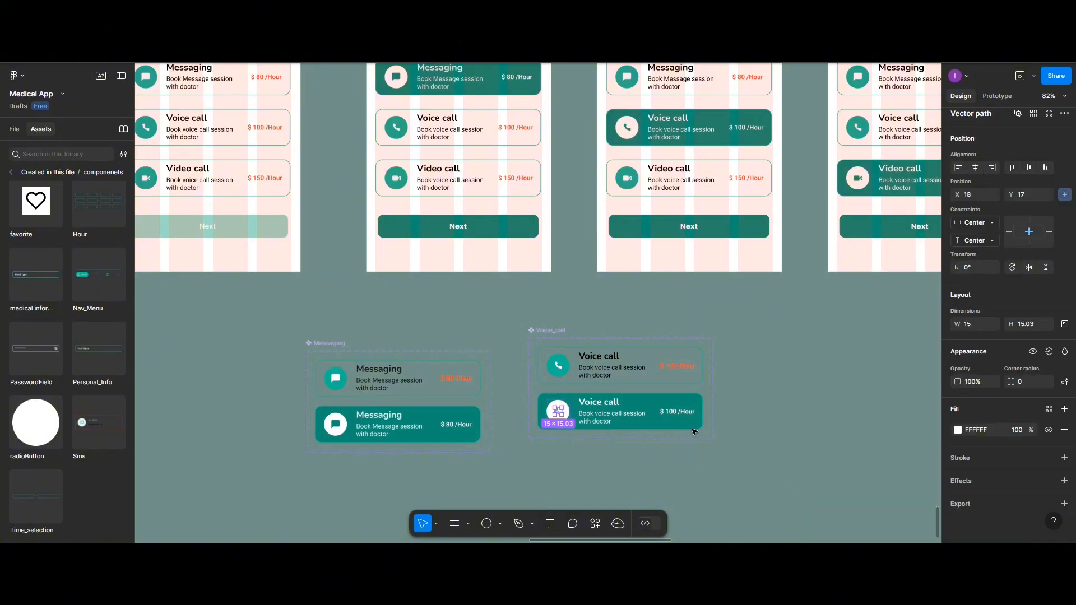
{"action": "left_click", "coordinate": [958, 430]}
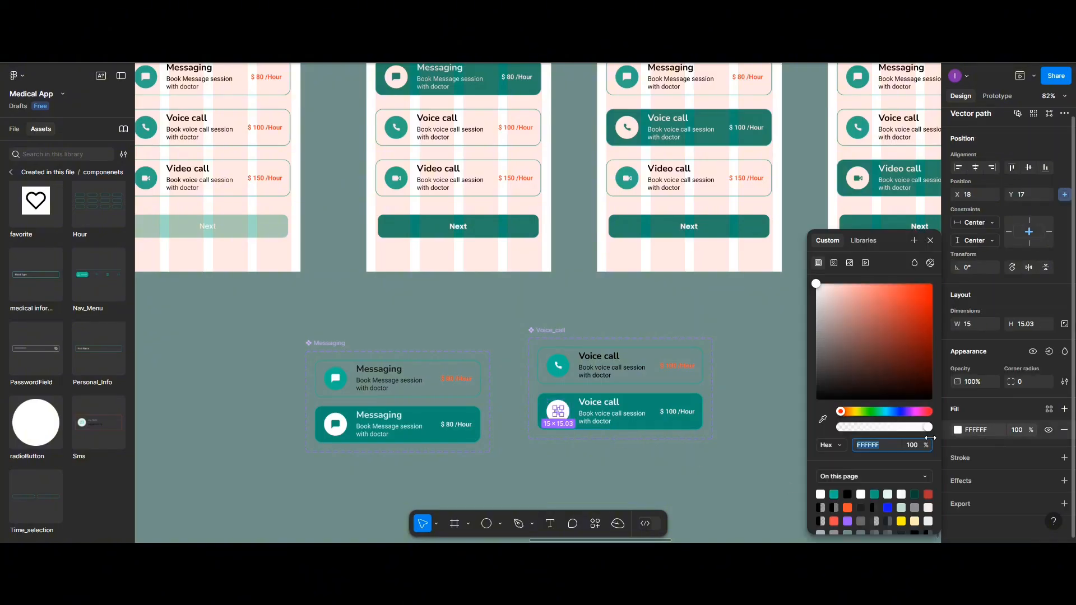
{"action": "left_click", "coordinate": [863, 241]}
{"action": "left_click", "coordinate": [835, 348]}
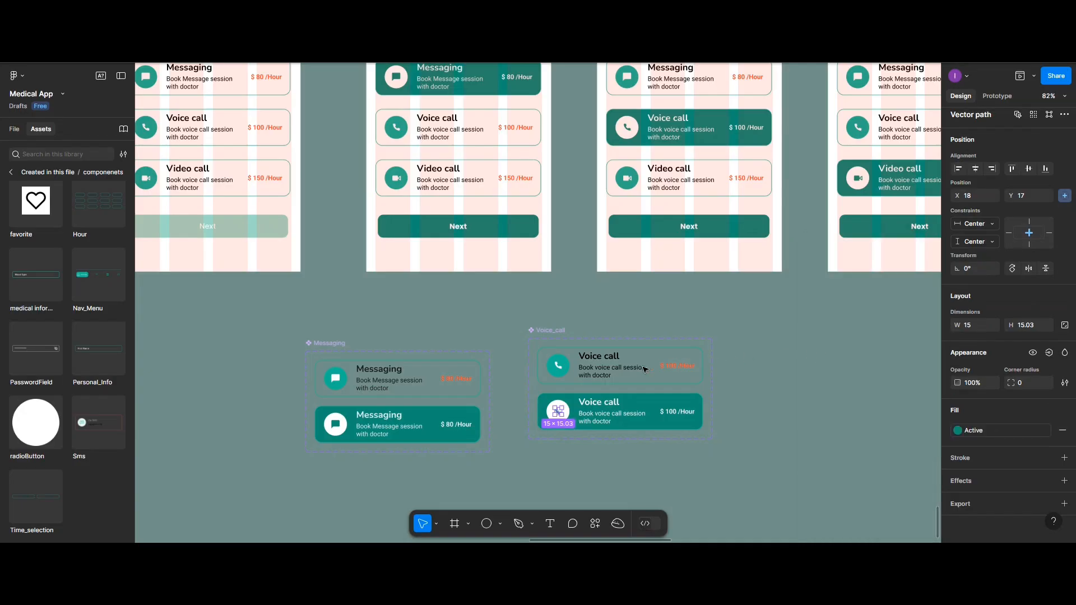
Connect Voice_call's Default and SelectStae variants to each other in both directions with On tap, Change to interactions
{"action": "left_click", "coordinate": [678, 352]}
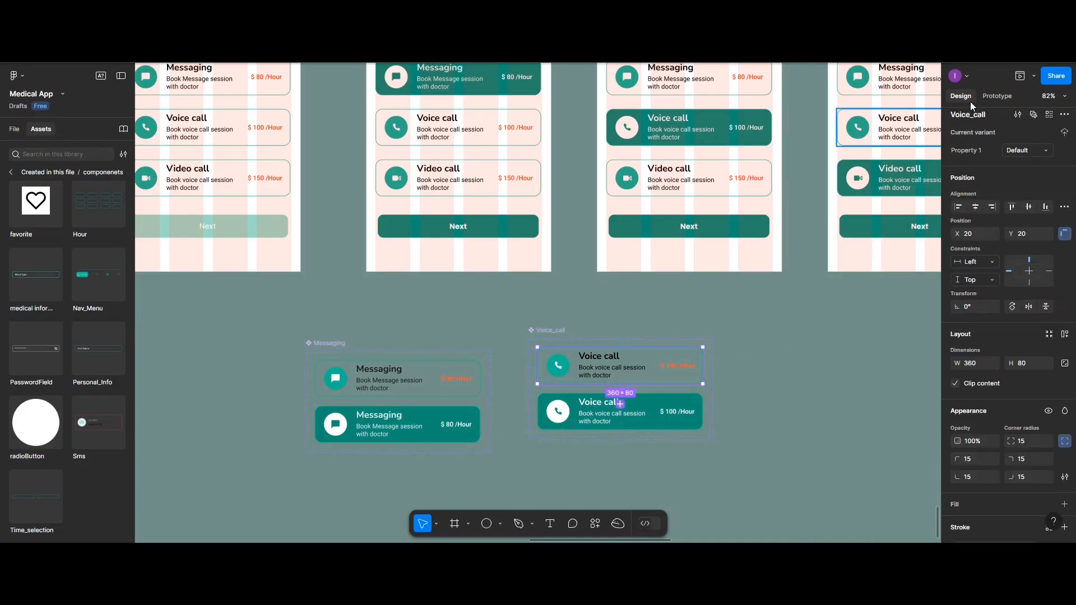
{"action": "left_click", "coordinate": [997, 96]}
{"action": "left_click_drag", "start_coordinate": [620, 384], "coordinate": [646, 404]}
{"action": "left_click", "coordinate": [648, 402]}
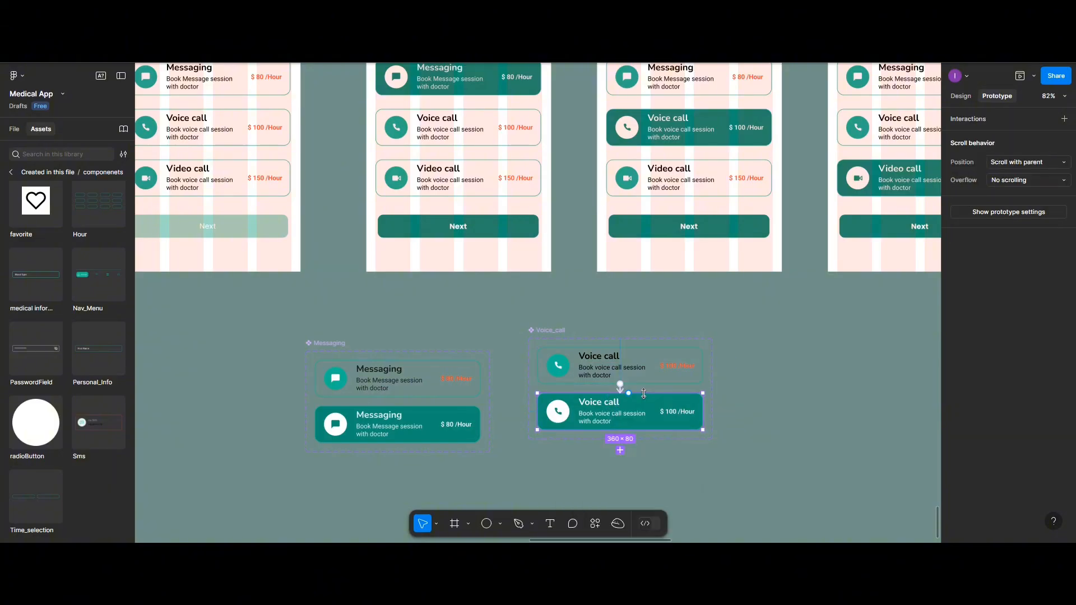
{"action": "left_click_drag", "start_coordinate": [649, 375], "coordinate": [647, 376]}
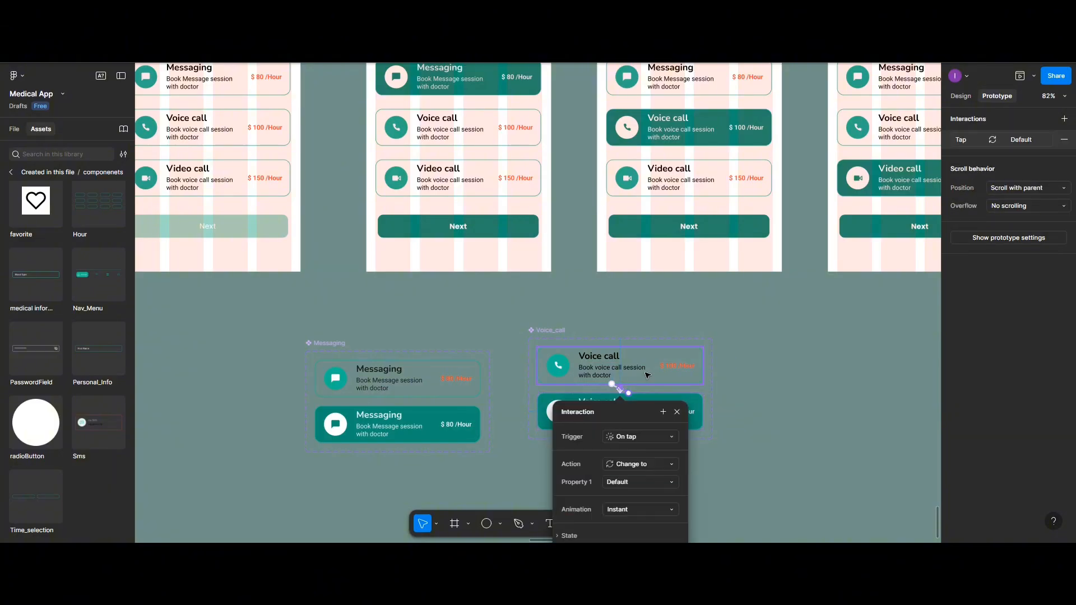
Shift the Voice_call component set slightly toward the Messaging set and place a copy of the selected-state Video call card beside them
{"action": "left_click_drag", "start_coordinate": [561, 333], "coordinate": [551, 340]}
{"action": "scroll", "coordinate": [561, 341], "scroll_direction": "right", "scroll_amount": 2}
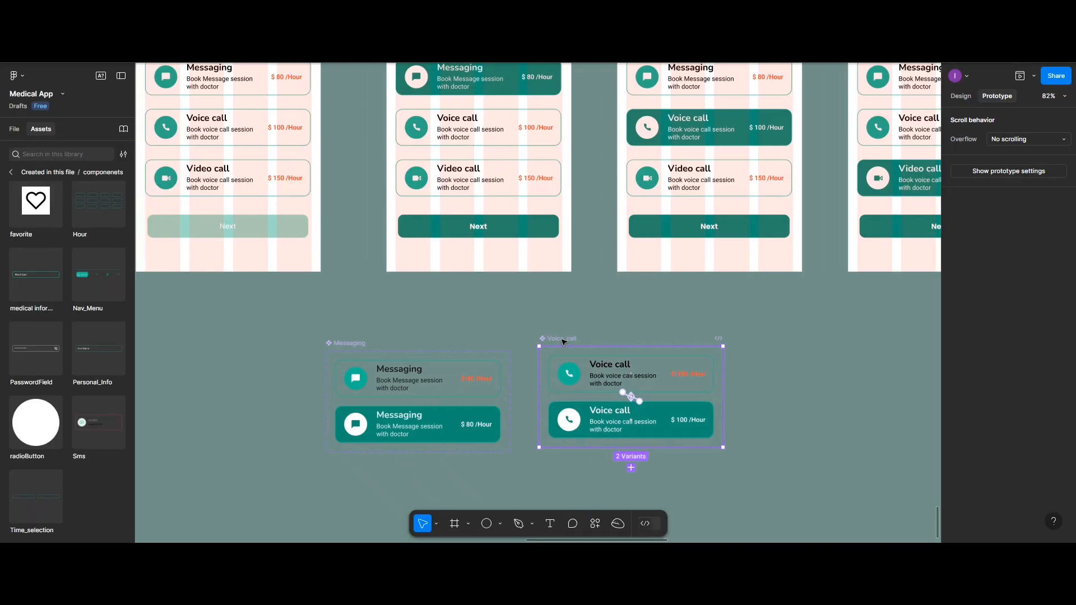
{"action": "scroll", "coordinate": [762, 240], "scroll_direction": "up", "scroll_amount": 2}
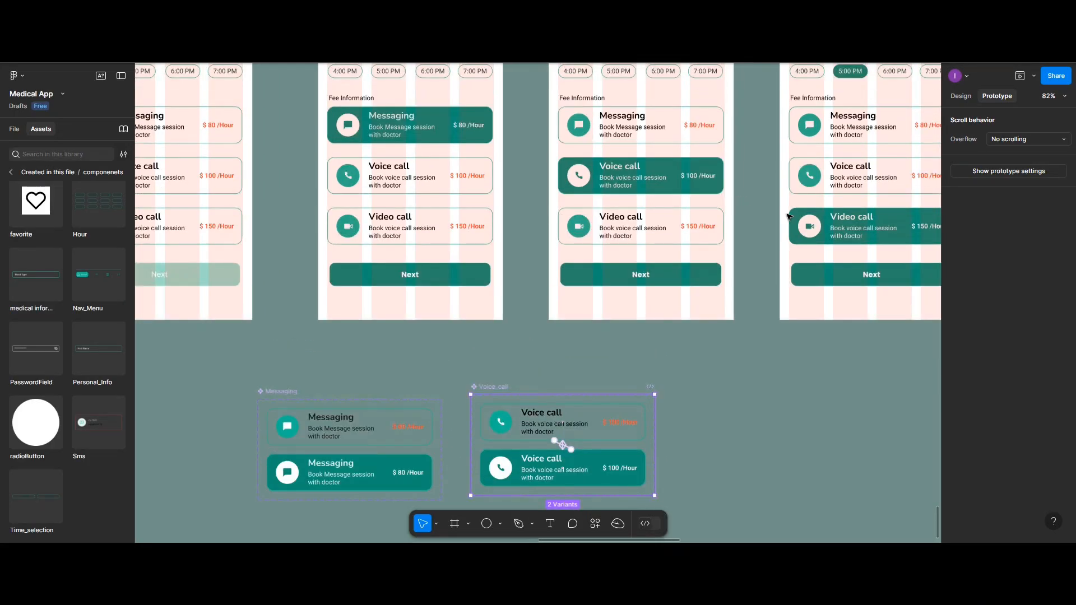
{"action": "left_click", "coordinate": [837, 218]}
{"action": "left_click_drag", "start_coordinate": [837, 219], "coordinate": [758, 412]}
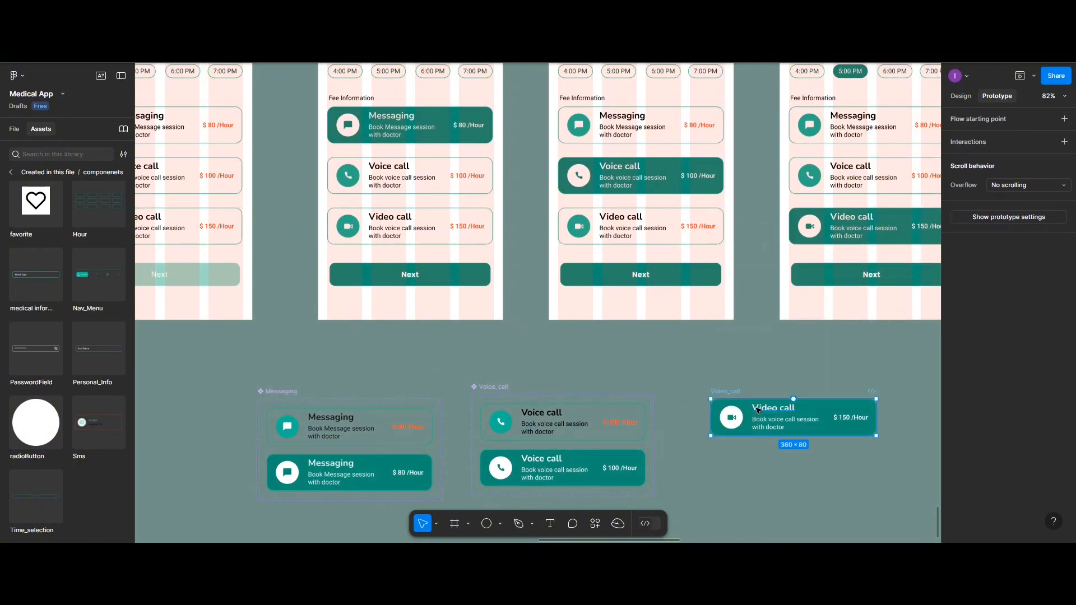
{"action": "scroll", "coordinate": [758, 412], "scroll_direction": "right", "scroll_amount": 5}
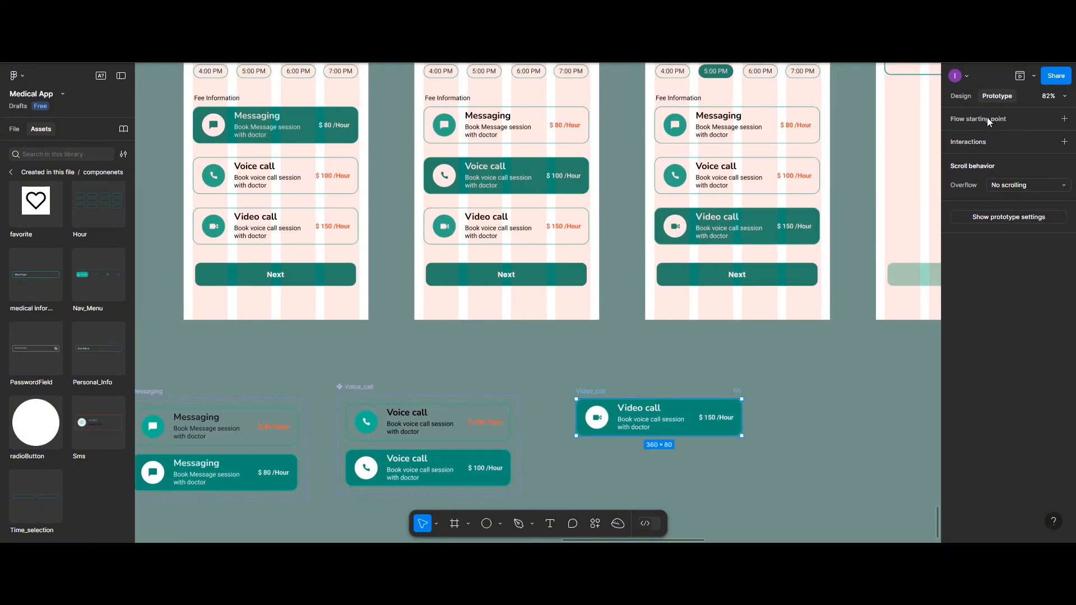
Turn the copied Video call card into a component and give it a Variant property
{"action": "left_click", "coordinate": [960, 97]}
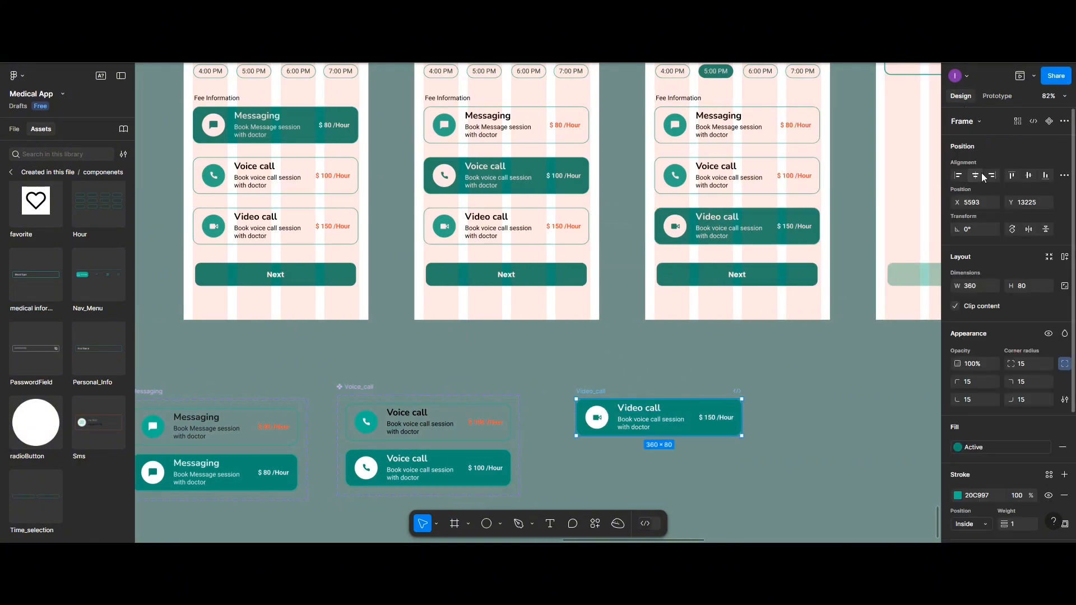
{"action": "left_click", "coordinate": [1050, 122]}
{"action": "left_click", "coordinate": [1064, 139]}
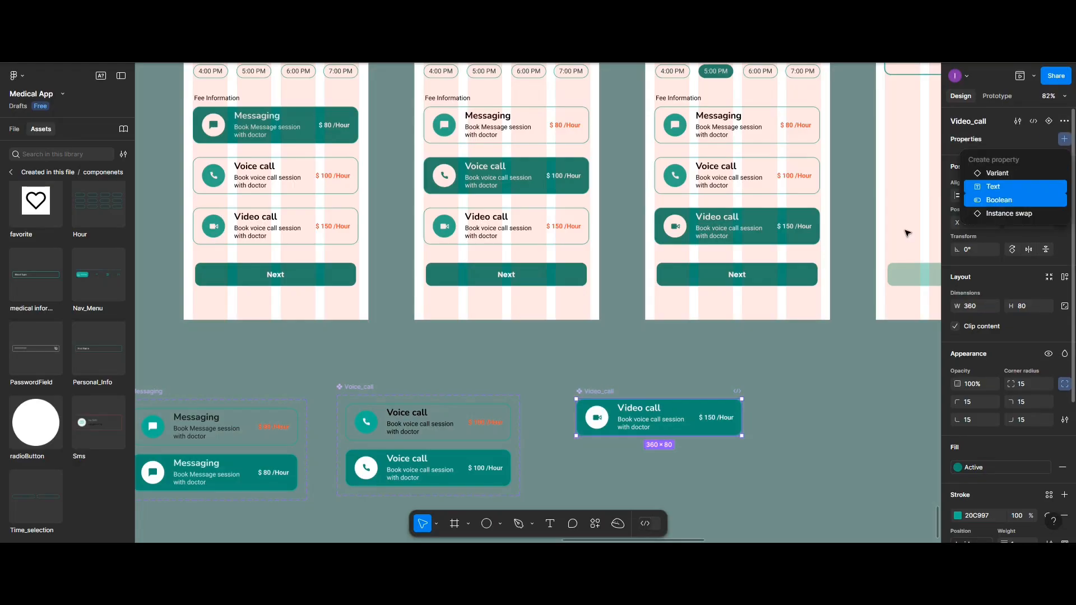
{"action": "left_click", "coordinate": [995, 173]}
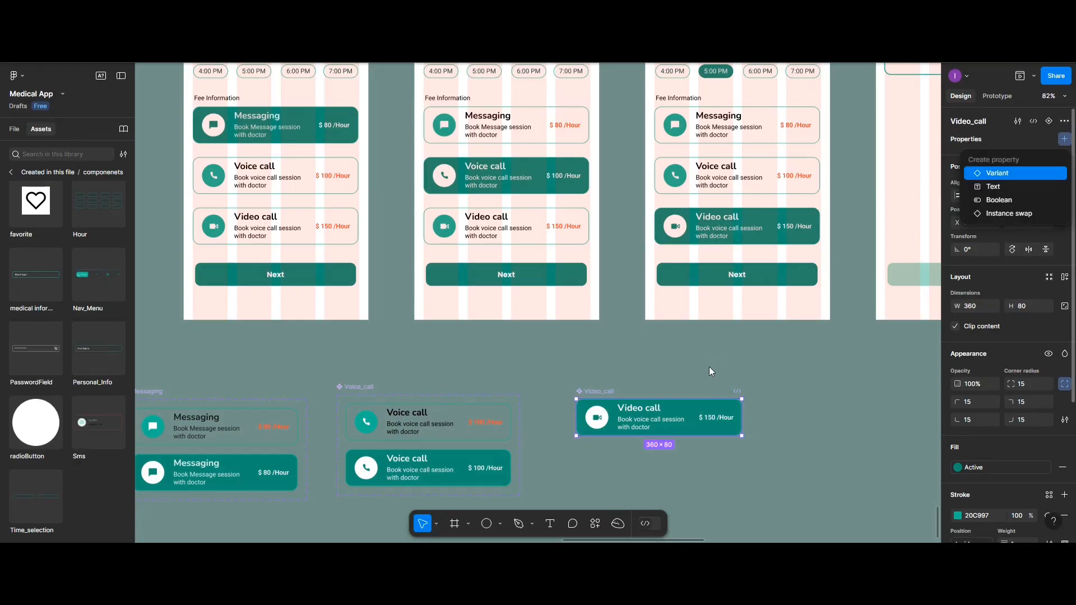
Add a second variant to the Video_call component and rename it for the selected state
{"action": "scroll", "coordinate": [672, 399], "scroll_direction": "down", "scroll_amount": 1}
{"action": "left_click", "coordinate": [659, 452]}
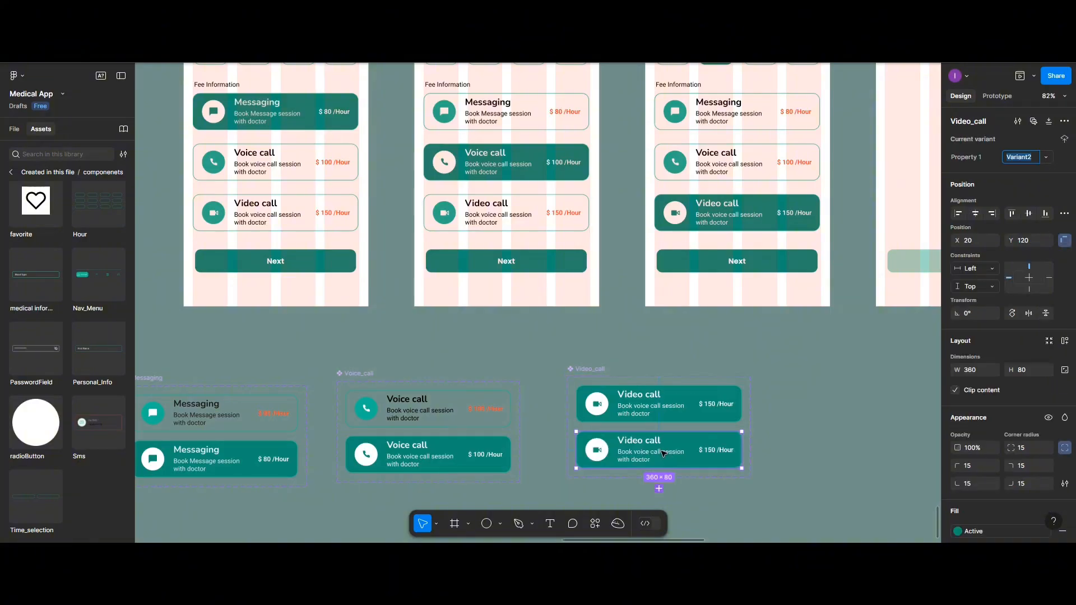
{"action": "left_click", "coordinate": [1016, 158]}
{"action": "type", "text": "State"}
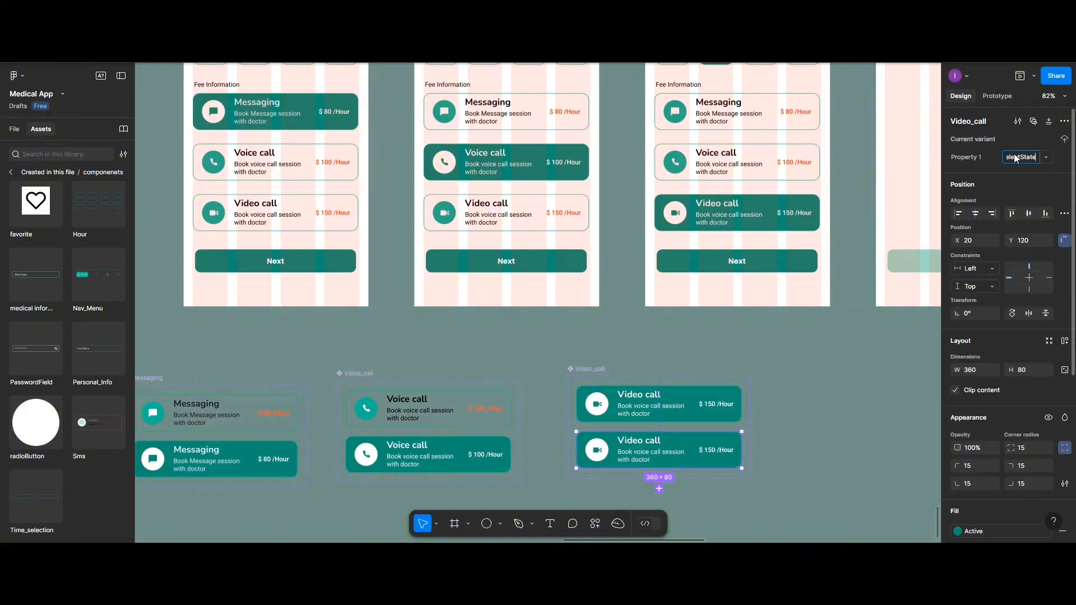
Remove the Active background fill from the Default variant of Video_call
{"action": "left_click", "coordinate": [682, 422]}
{"action": "scroll", "coordinate": [906, 431], "scroll_direction": "down", "scroll_amount": 1}
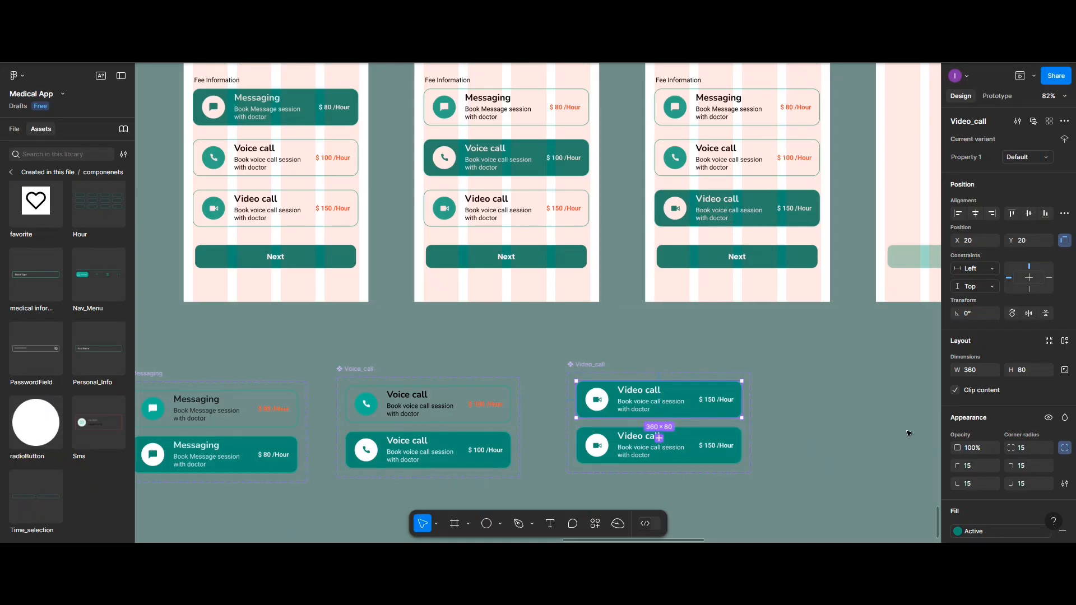
{"action": "scroll", "coordinate": [986, 415], "scroll_direction": "down", "scroll_amount": 2}
{"action": "scroll", "coordinate": [986, 435], "scroll_direction": "down", "scroll_amount": 2}
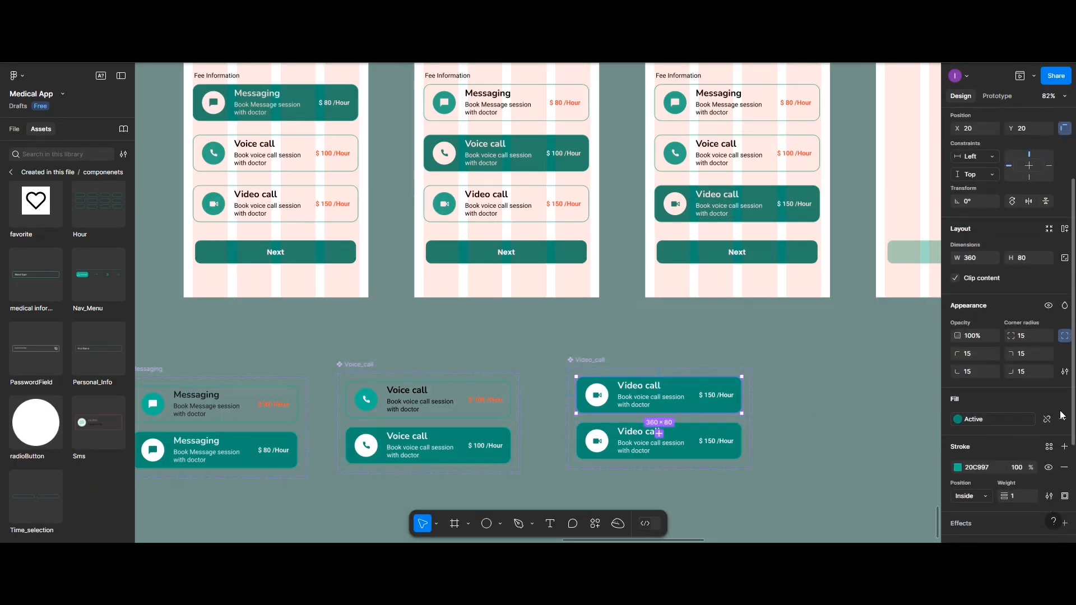
{"action": "left_click", "coordinate": [739, 433]}
Recolor the Default Video_call variant's title and description dark and its price orange-red FF3A2F
{"action": "left_click", "coordinate": [650, 396]}
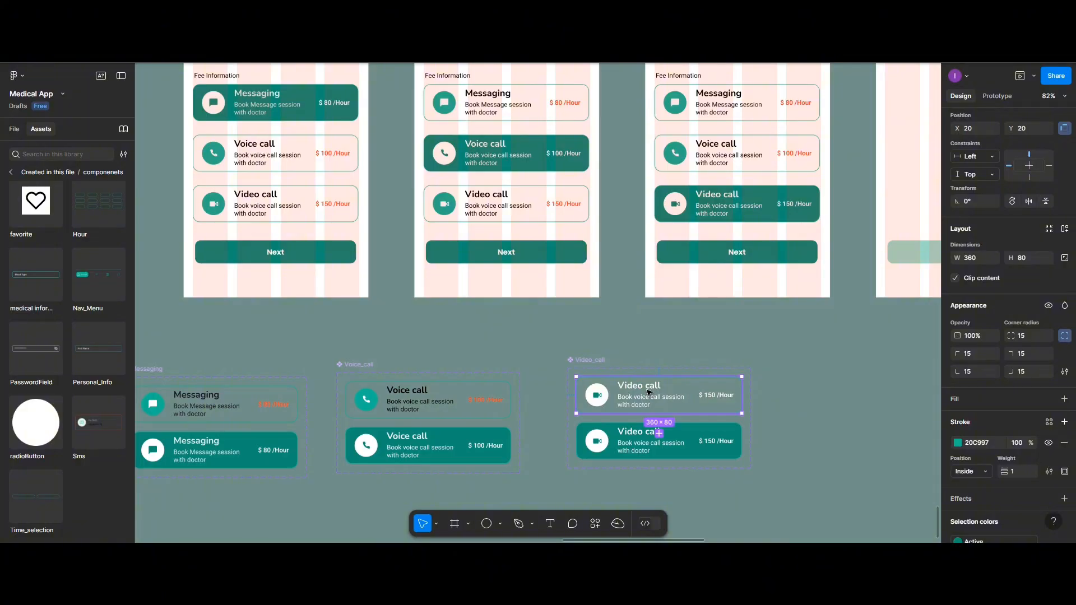
{"action": "left_click", "coordinate": [648, 393]}
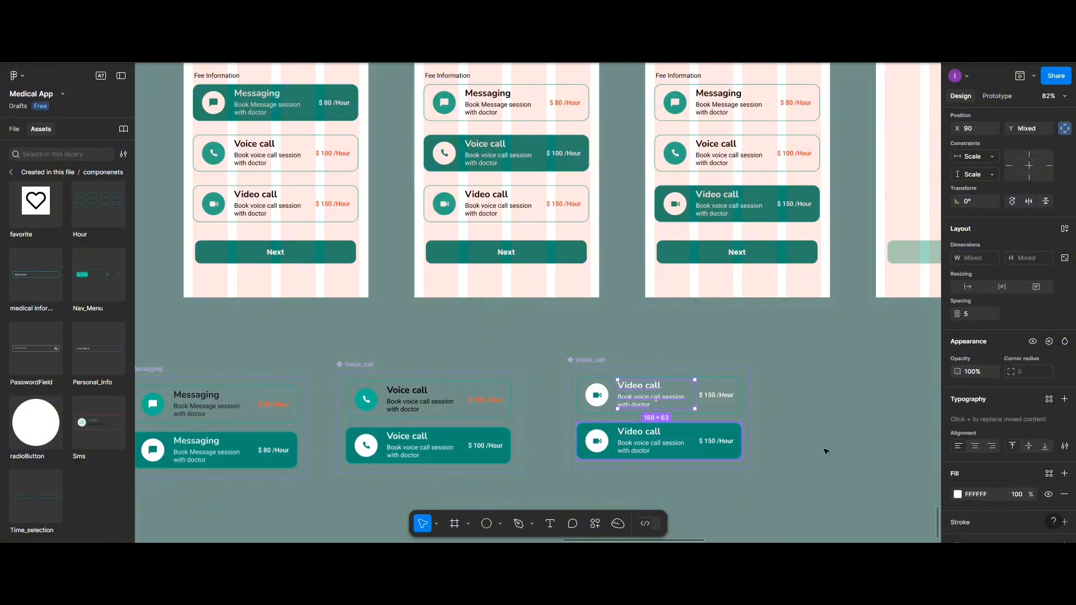
{"action": "left_click", "coordinate": [958, 495]}
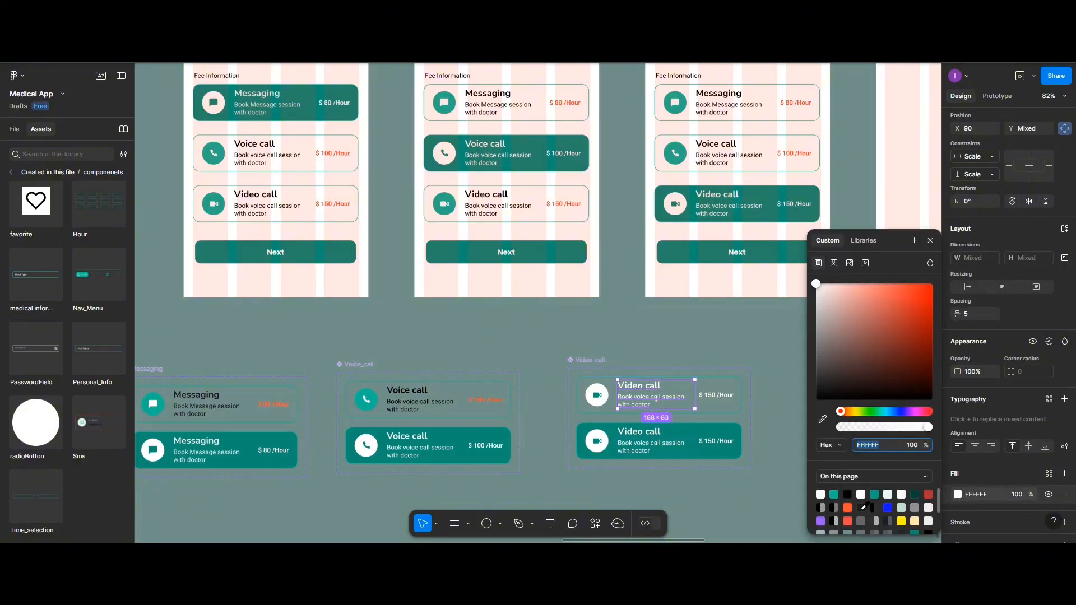
{"action": "left_click", "coordinate": [723, 397]}
{"action": "key", "text": "Escape"}
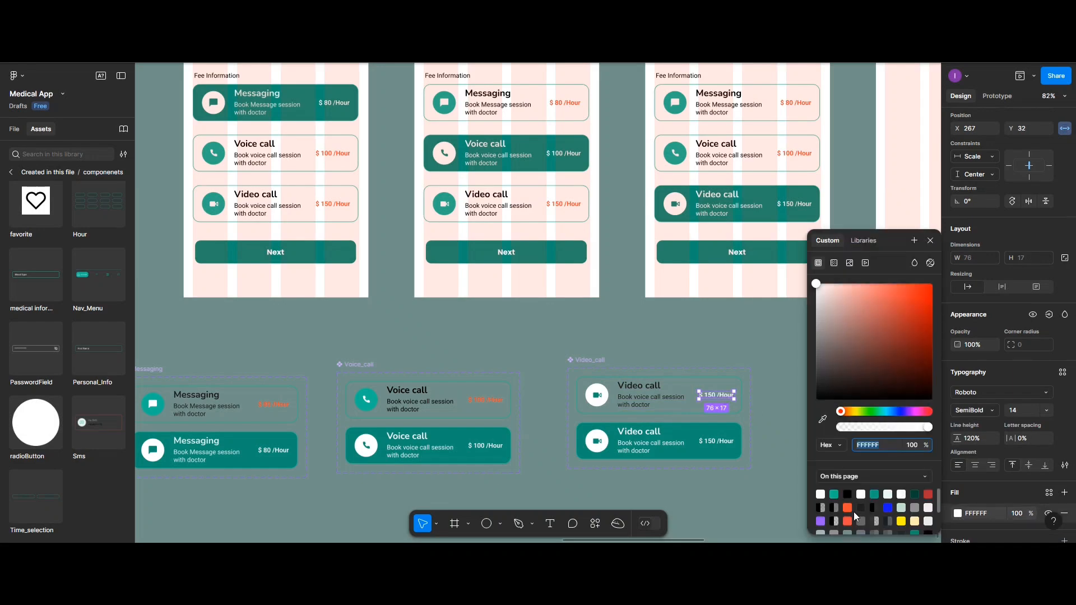
{"action": "left_click", "coordinate": [848, 507]}
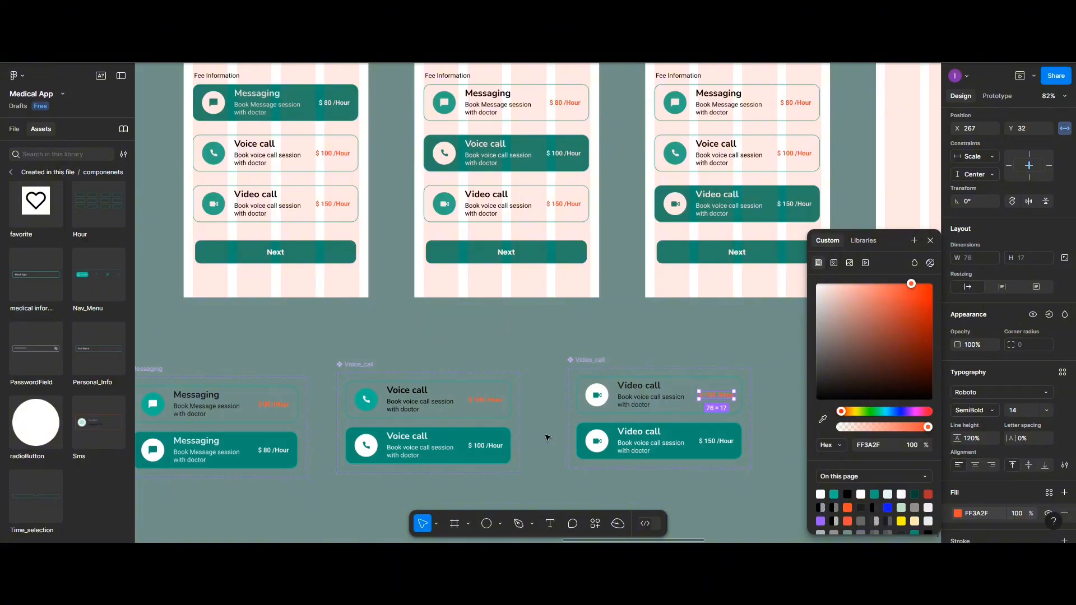
{"action": "scroll", "coordinate": [585, 441], "scroll_direction": "down", "scroll_amount": 2}
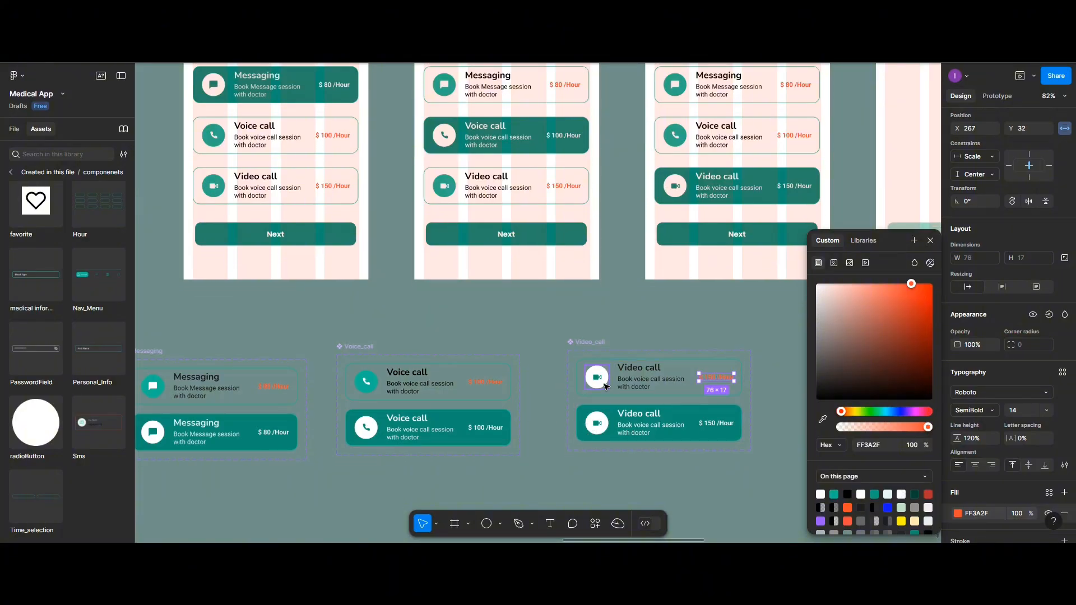
Fill the Default Video_call variant's icon circle with teal and set the video icon's color to the secondary_colors style
{"action": "left_click", "coordinate": [604, 386]}
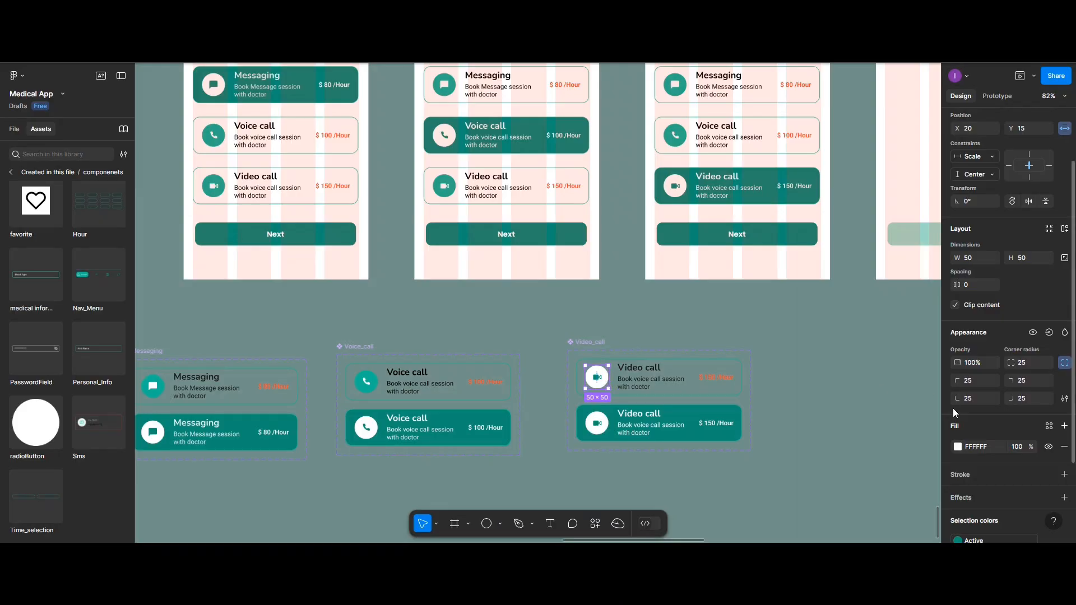
{"action": "left_click", "coordinate": [960, 442]}
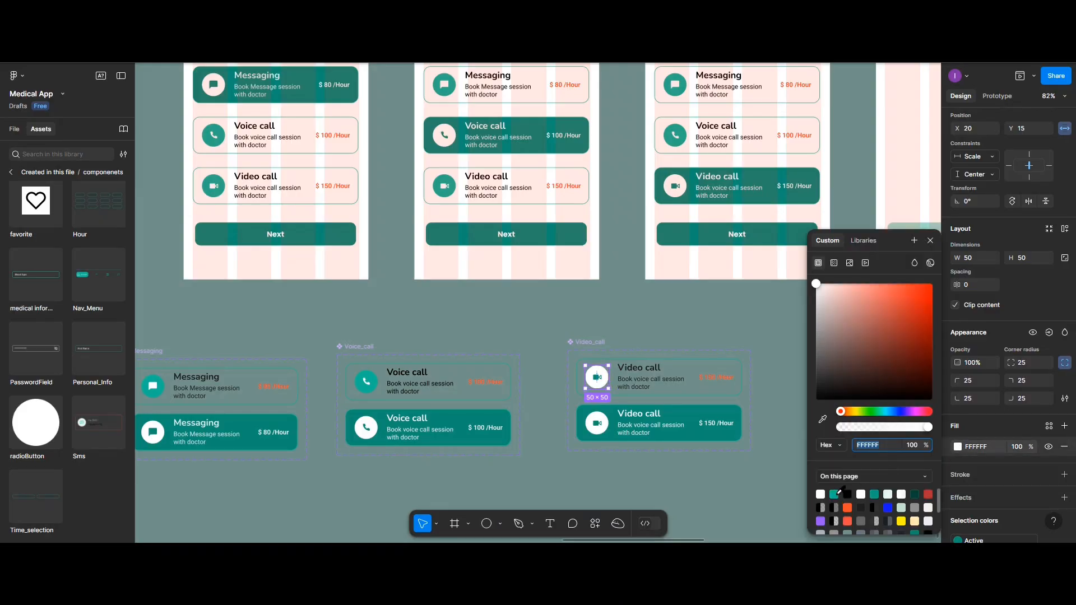
{"action": "left_click", "coordinate": [835, 493]}
{"action": "double_click", "coordinate": [599, 381]}
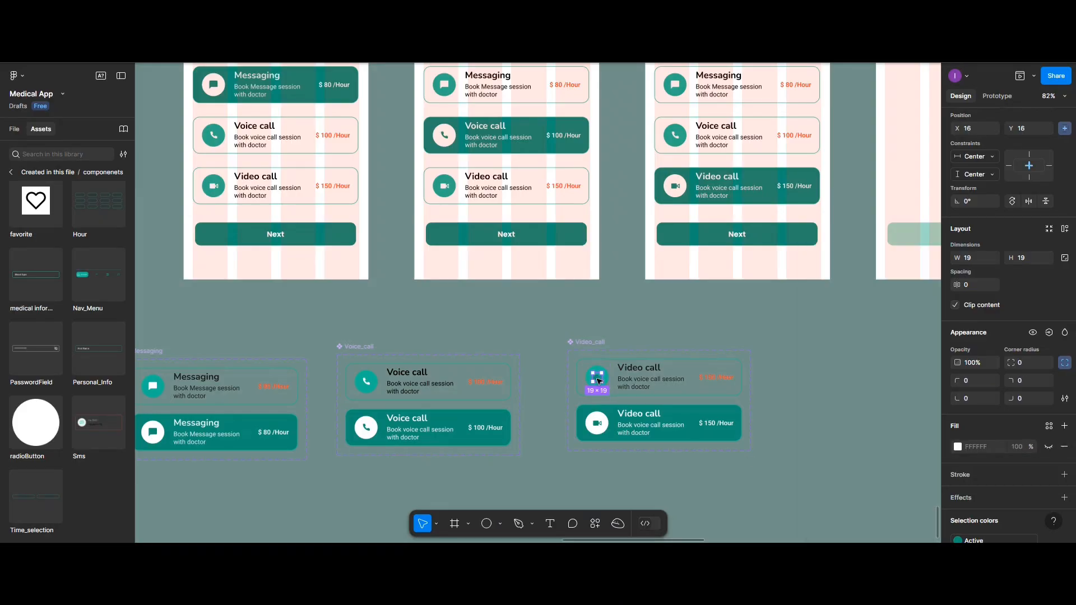
{"action": "scroll", "coordinate": [967, 471], "scroll_direction": "down", "scroll_amount": 3}
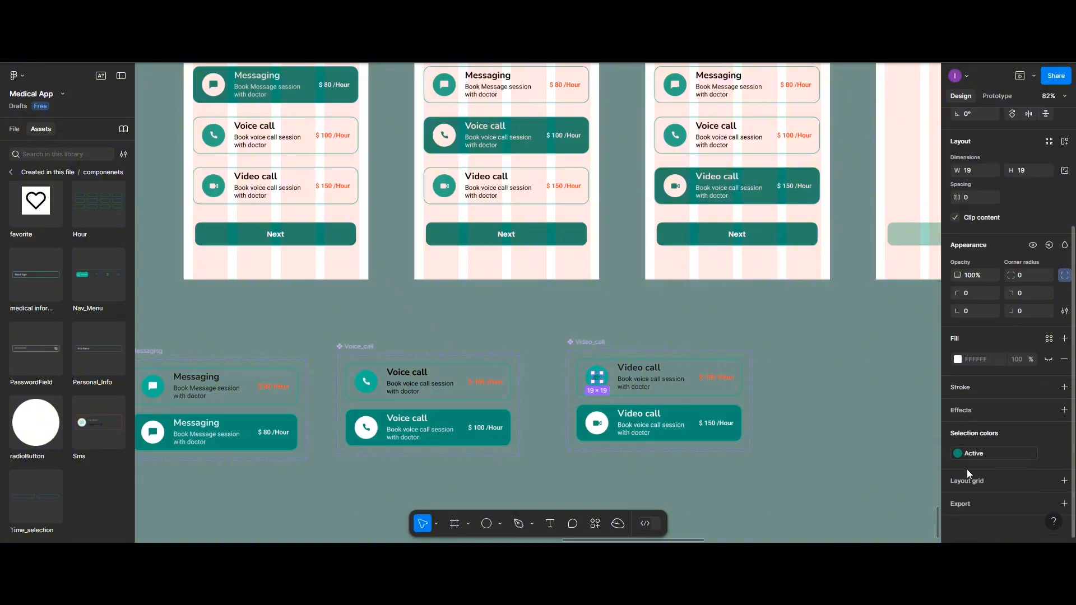
{"action": "left_click", "coordinate": [960, 453]}
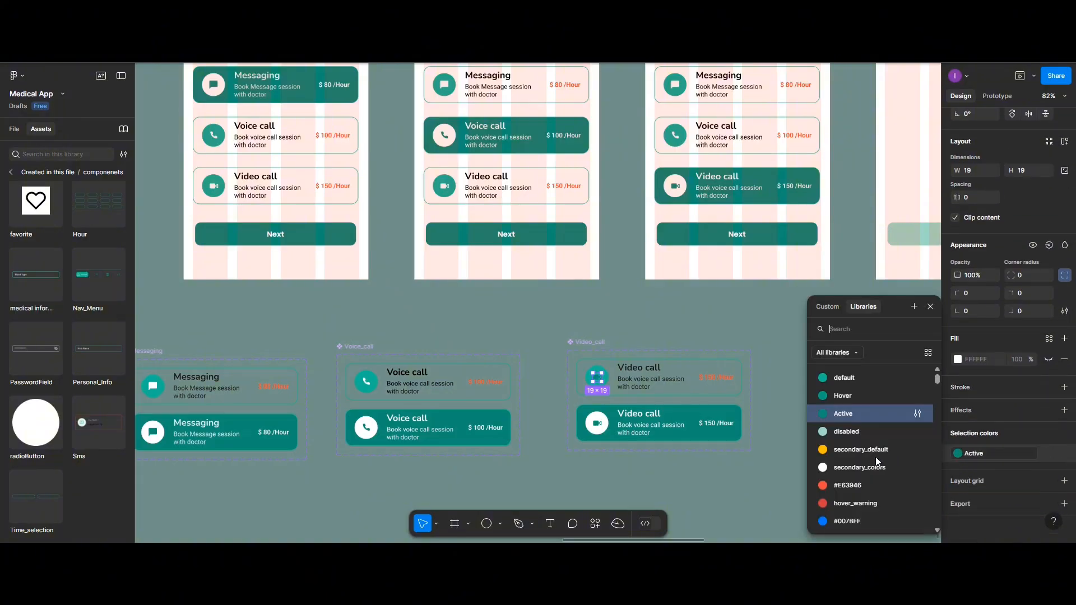
{"action": "left_click", "coordinate": [827, 468]}
{"action": "left_click", "coordinate": [570, 457]}
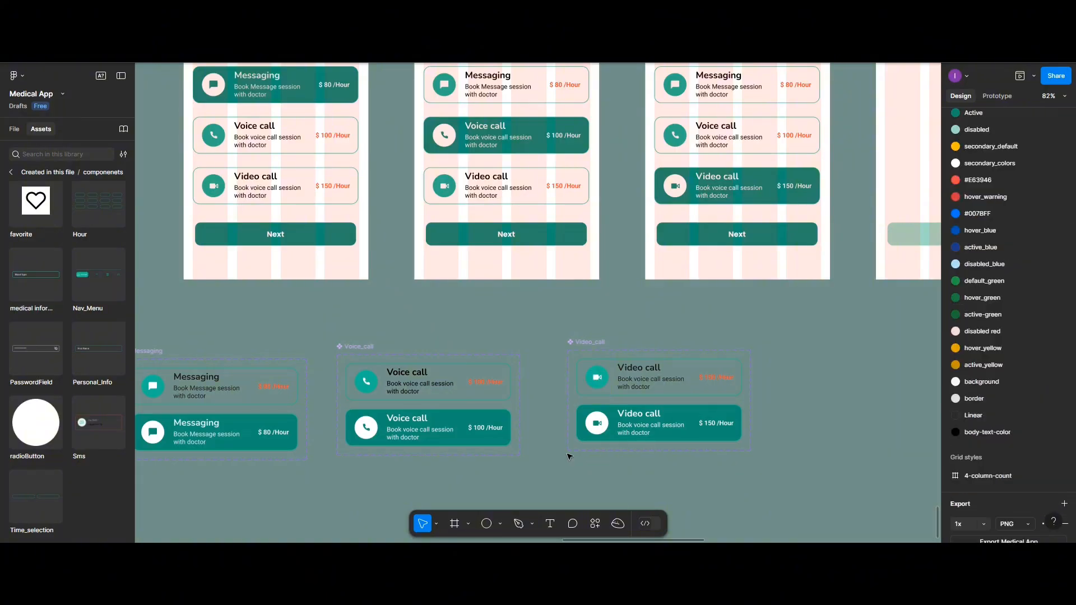
Move the Messaging, Voice_call and Video_call component sets from the Design page to the componenets page, placing them below the Hour set
{"action": "scroll", "coordinate": [537, 433], "scroll_direction": "down", "scroll_amount": 2}
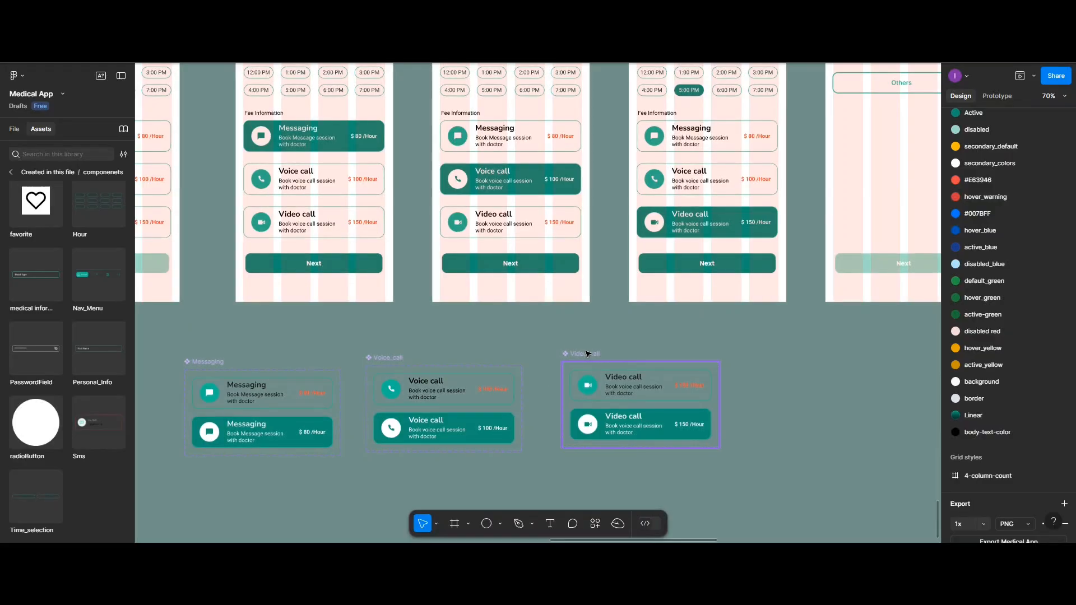
{"action": "left_click", "coordinate": [286, 373]}
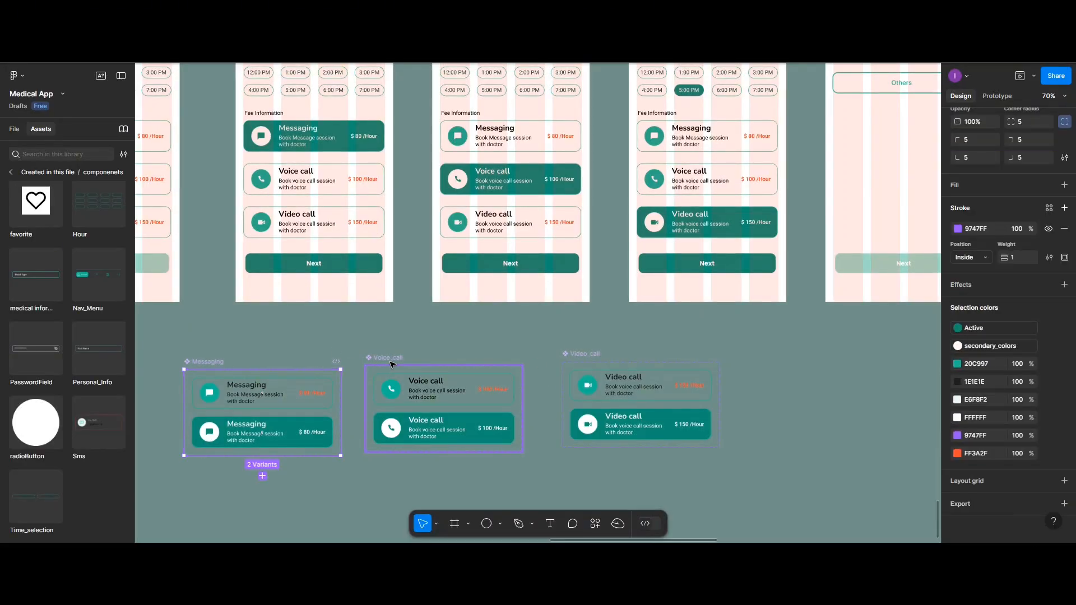
{"action": "left_click", "coordinate": [396, 364], "text": "shift"}
{"action": "left_click", "coordinate": [595, 358], "text": "shift"}
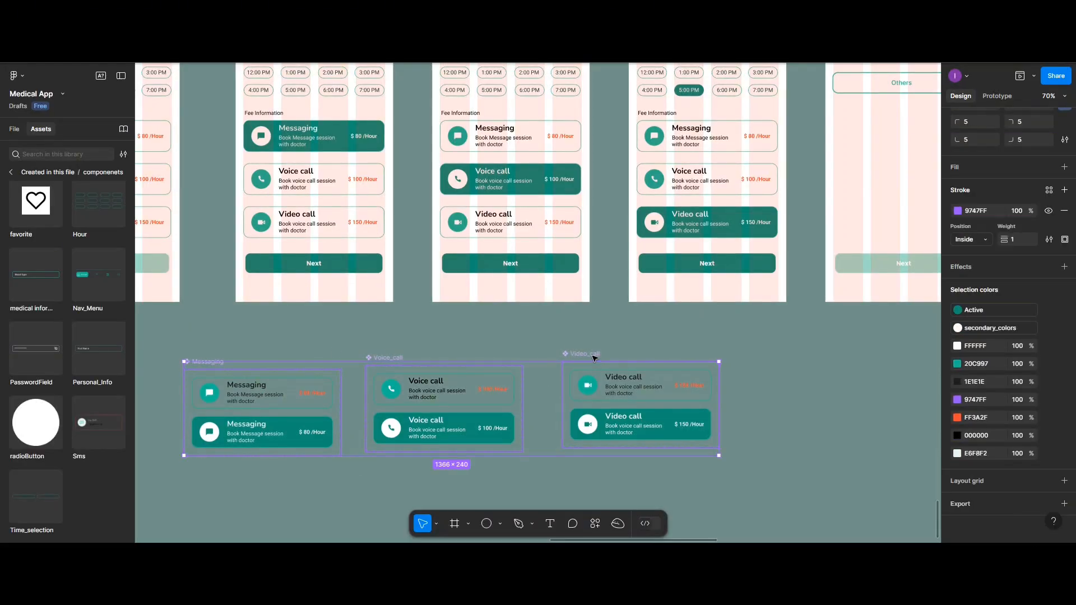
{"action": "key", "text": "Delete"}
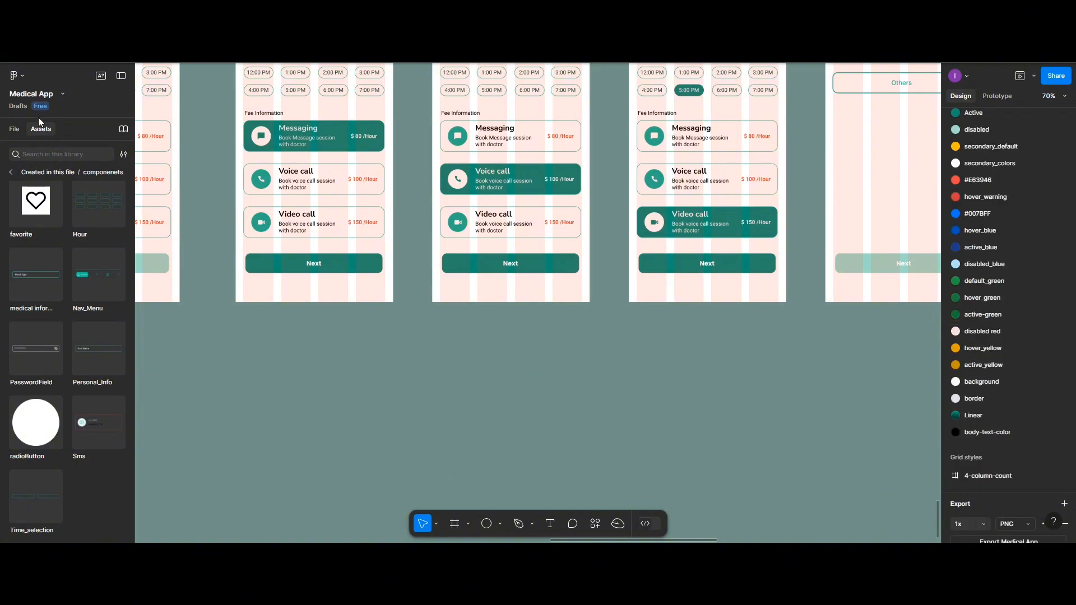
{"action": "left_click", "coordinate": [13, 129]}
{"action": "left_click", "coordinate": [29, 205]}
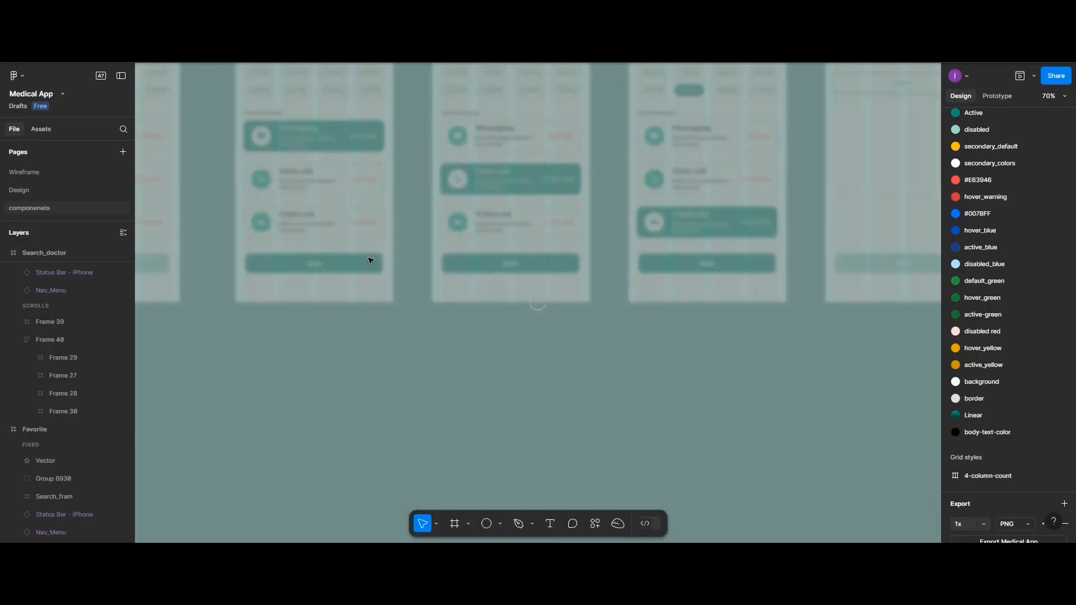
{"action": "scroll", "coordinate": [369, 259], "scroll_direction": "down", "scroll_amount": 2}
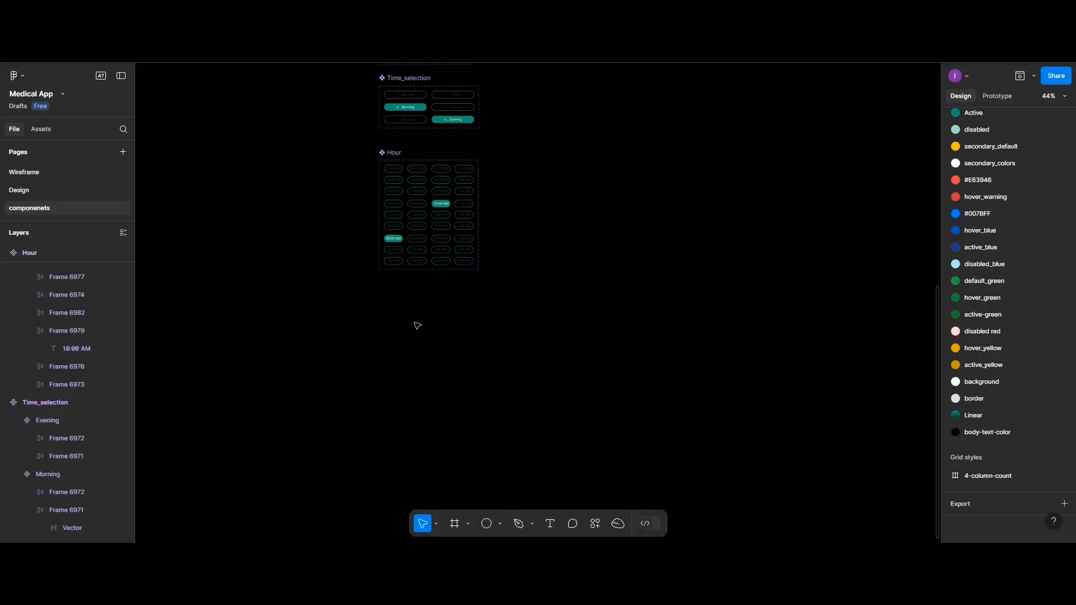
{"action": "key", "text": "ctrl+v"}
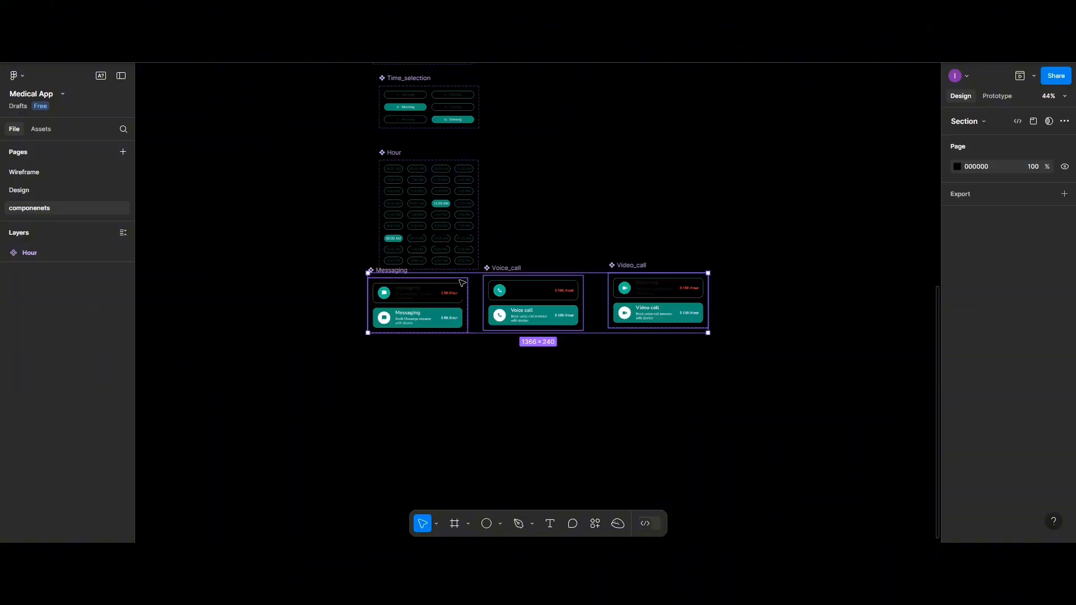
{"action": "mouse_move", "coordinate": [514, 270]}
{"action": "left_mouse_down"}
{"action": "mouse_move", "coordinate": [514, 310]}
{"action": "mouse_move", "coordinate": [512, 283]}
{"action": "left_mouse_up"}
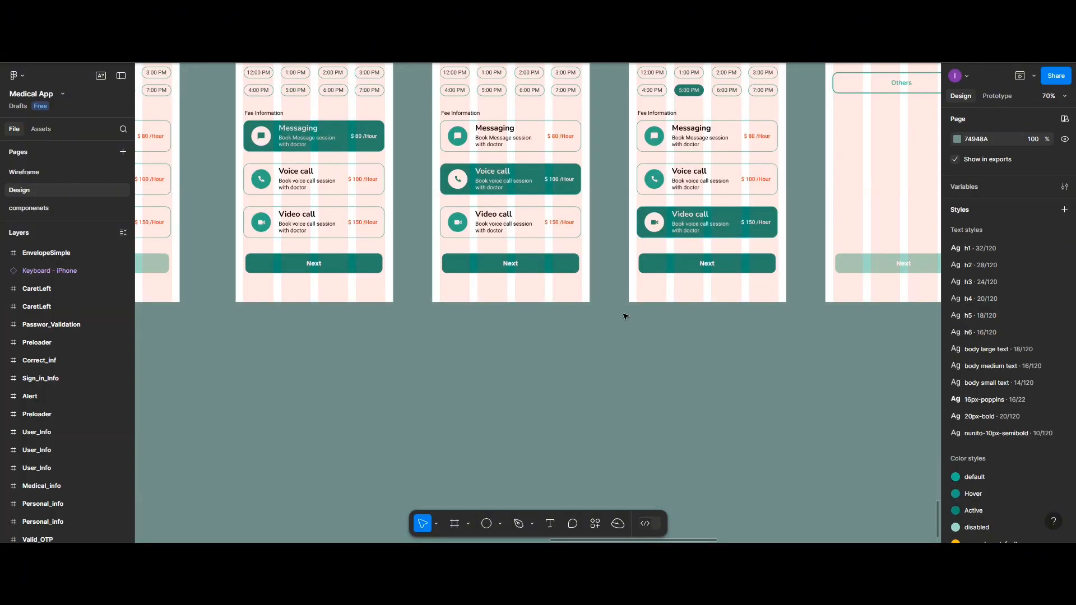
Delete the book_appointment_Voice and book_appointment_Video frames from the Design page
{"action": "scroll", "coordinate": [312, 187], "scroll_direction": "up", "scroll_amount": 1}
{"action": "scroll", "coordinate": [392, 242], "scroll_direction": "up", "scroll_amount": 2}
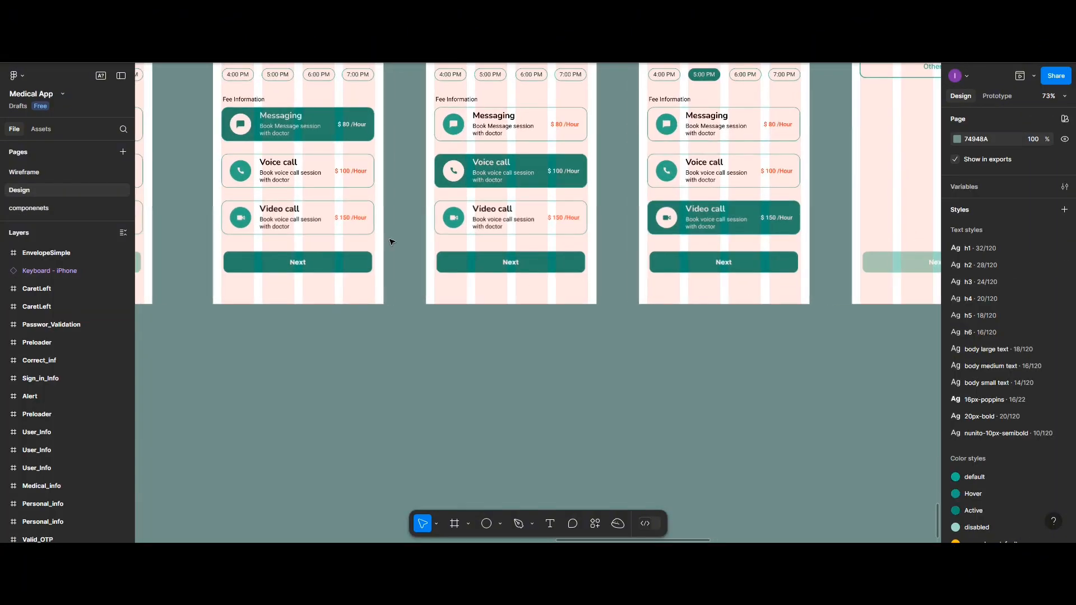
{"action": "scroll", "coordinate": [391, 242], "scroll_direction": "down", "scroll_amount": 1}
{"action": "scroll", "coordinate": [413, 243], "scroll_direction": "up", "scroll_amount": 3}
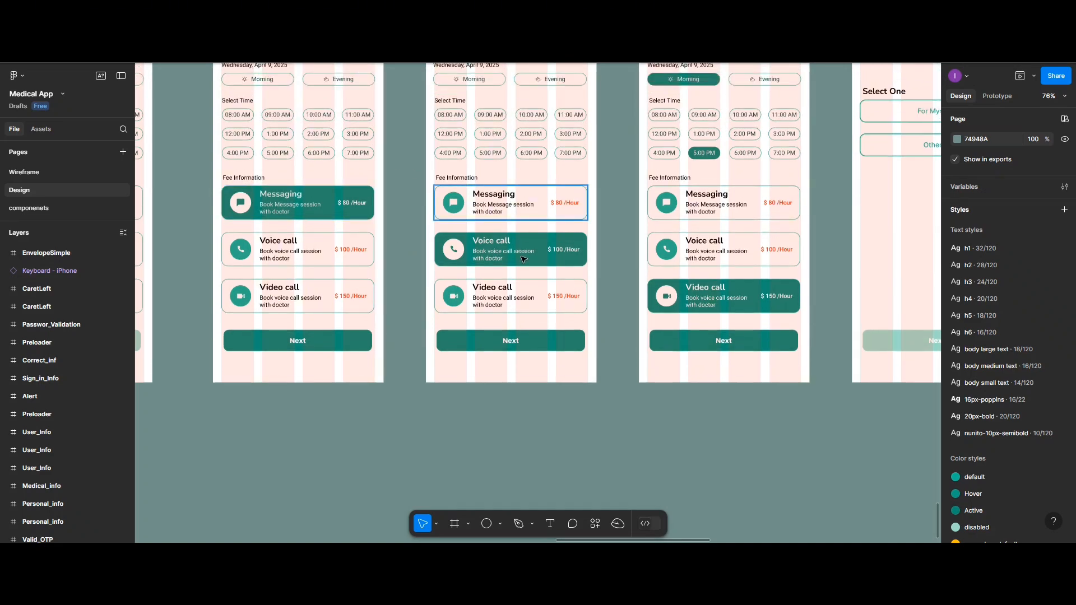
{"action": "scroll", "coordinate": [697, 274], "scroll_direction": "up", "scroll_amount": 1}
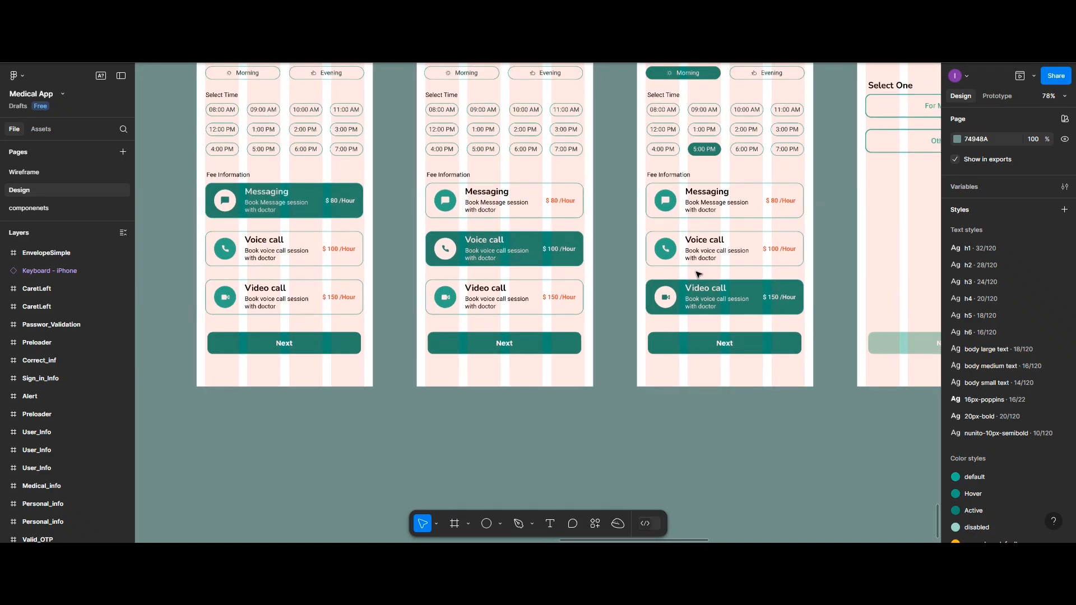
{"action": "scroll", "coordinate": [698, 274], "scroll_direction": "down", "scroll_amount": 2}
{"action": "scroll", "coordinate": [690, 258], "scroll_direction": "up", "scroll_amount": 3}
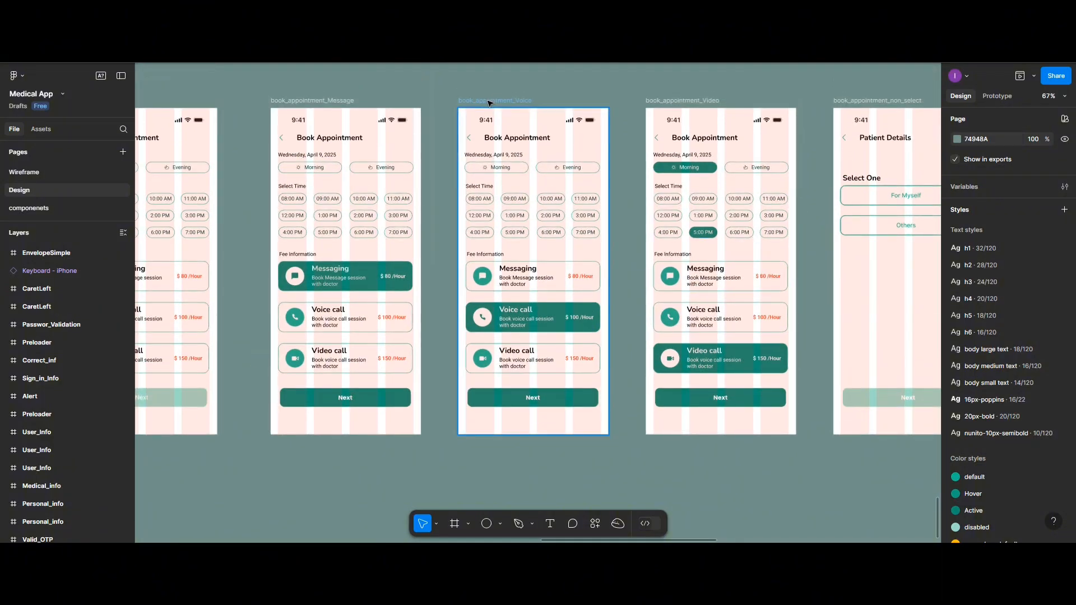
{"action": "left_click", "coordinate": [490, 103]}
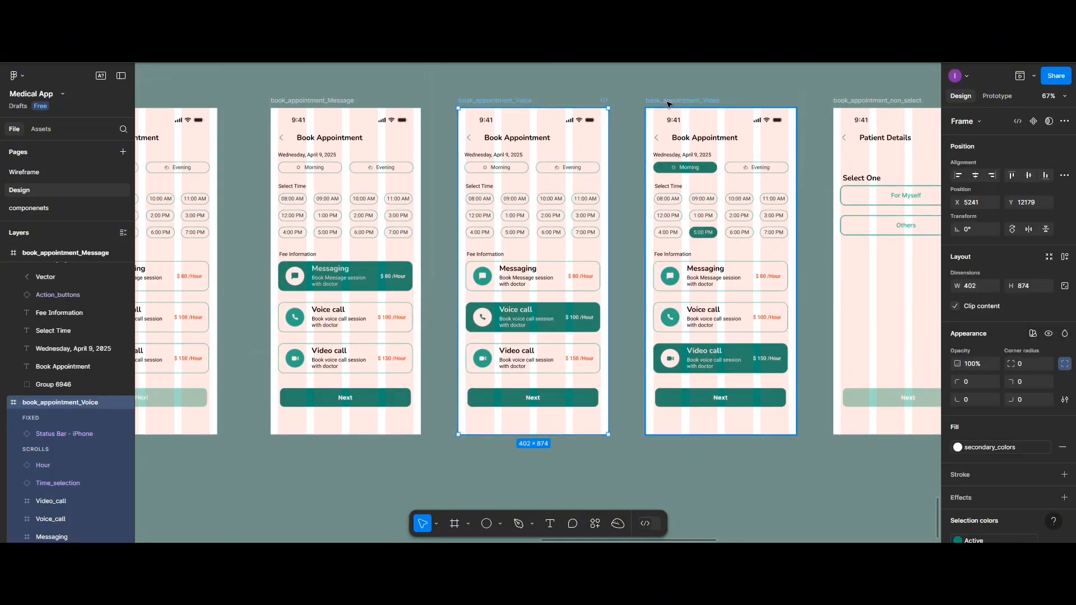
{"action": "left_click", "coordinate": [669, 103], "text": "shift"}
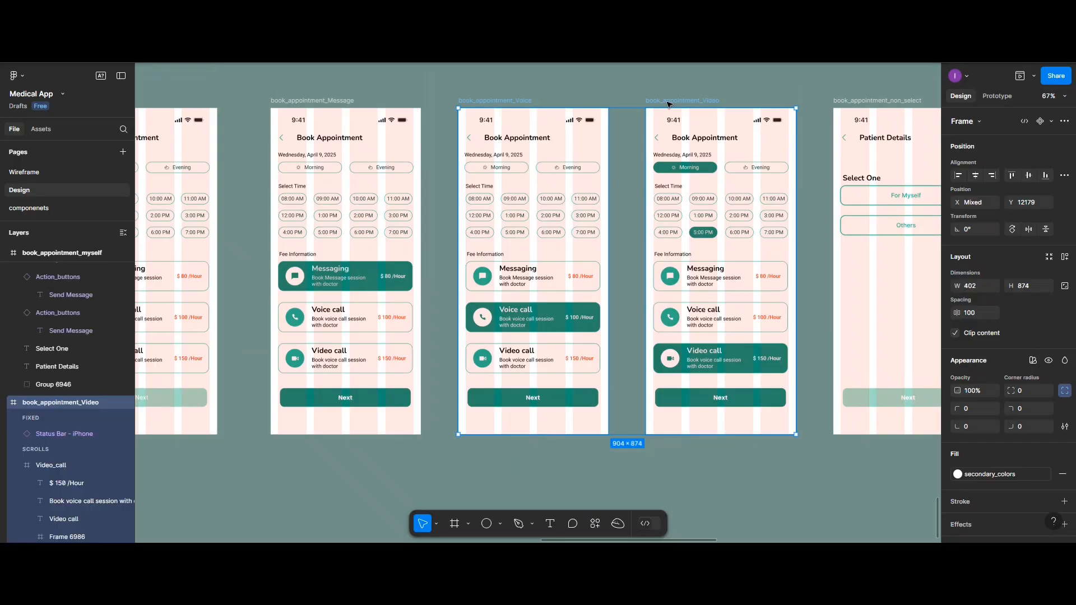
{"action": "key", "text": "Delete"}
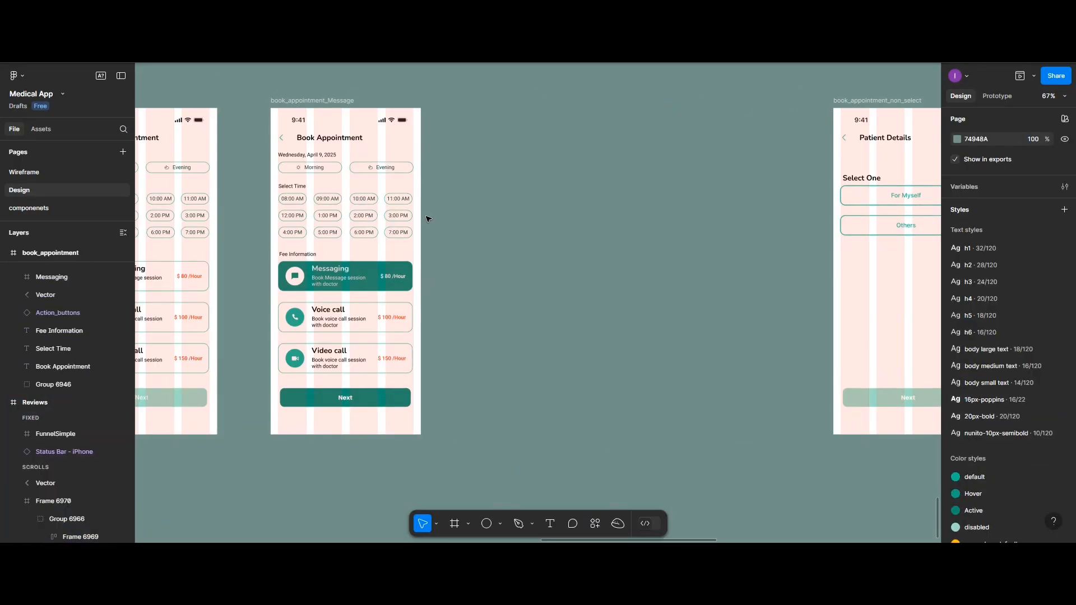
Reposition the first Patient Details frame just before the neighbouring book_appointment_non_select frame, with their tops aligned
{"action": "scroll", "coordinate": [428, 216], "scroll_direction": "down", "scroll_amount": 3}
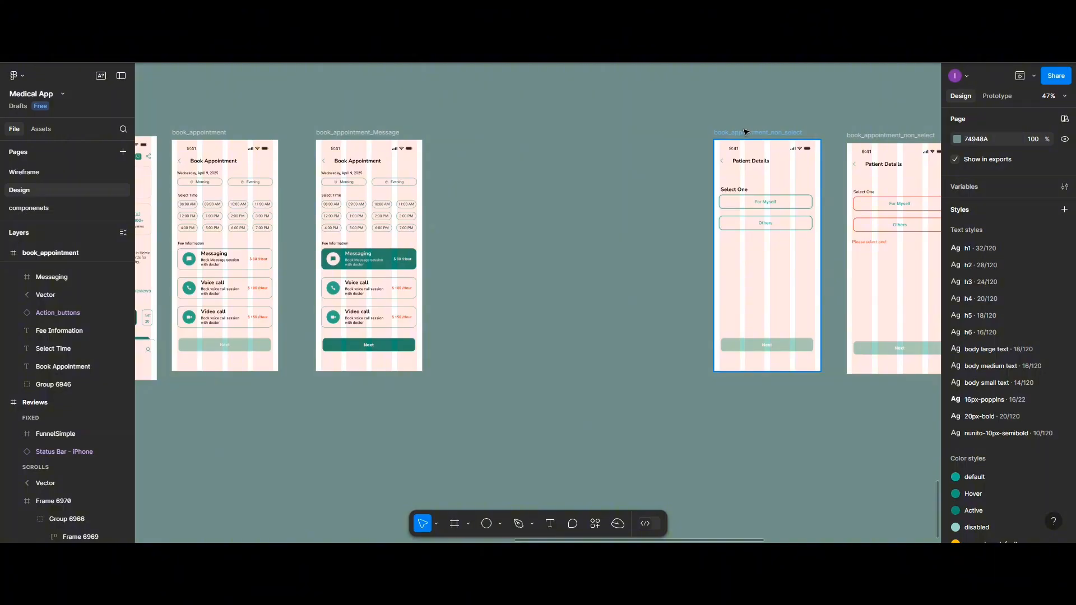
{"action": "left_click_drag", "start_coordinate": [744, 133], "coordinate": [531, 136]}
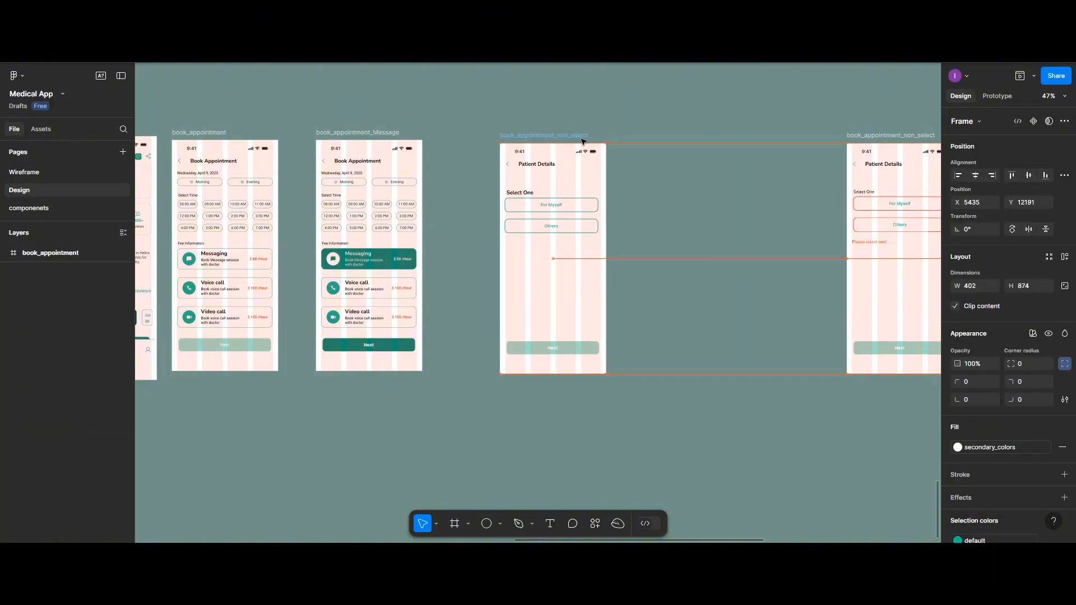
{"action": "left_click_drag", "start_coordinate": [683, 135], "coordinate": [726, 134]}
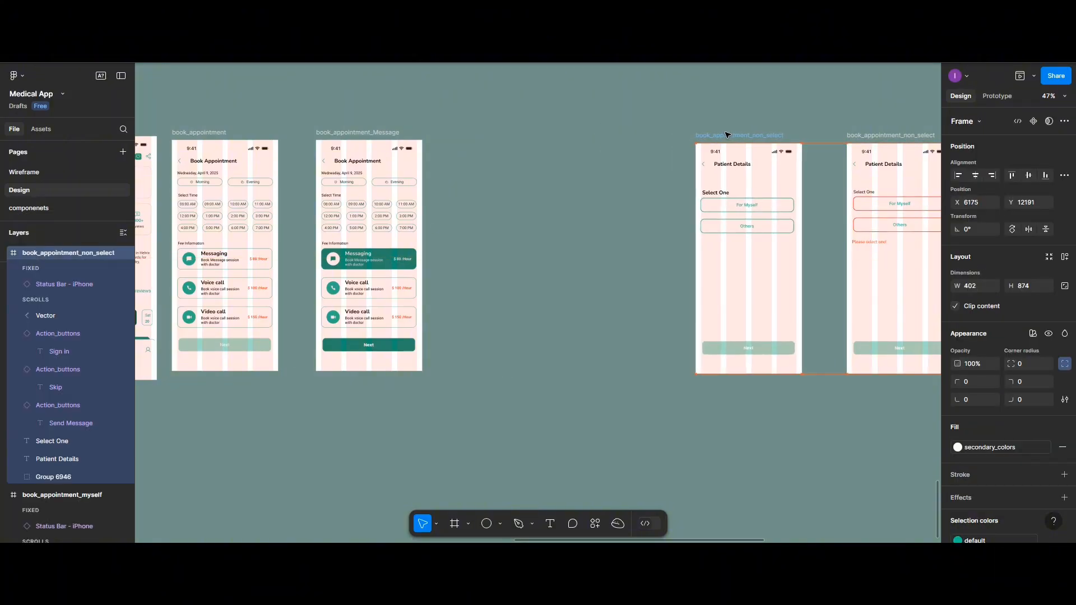
Move the six Patient Details frames together beside the book_appointment_Message frame, aligning their tops with it
{"action": "scroll", "coordinate": [726, 133], "scroll_direction": "down", "scroll_amount": 2}
{"action": "scroll", "coordinate": [726, 135], "scroll_direction": "down", "scroll_amount": 3}
{"action": "scroll", "coordinate": [644, 139], "scroll_direction": "right", "scroll_amount": 5}
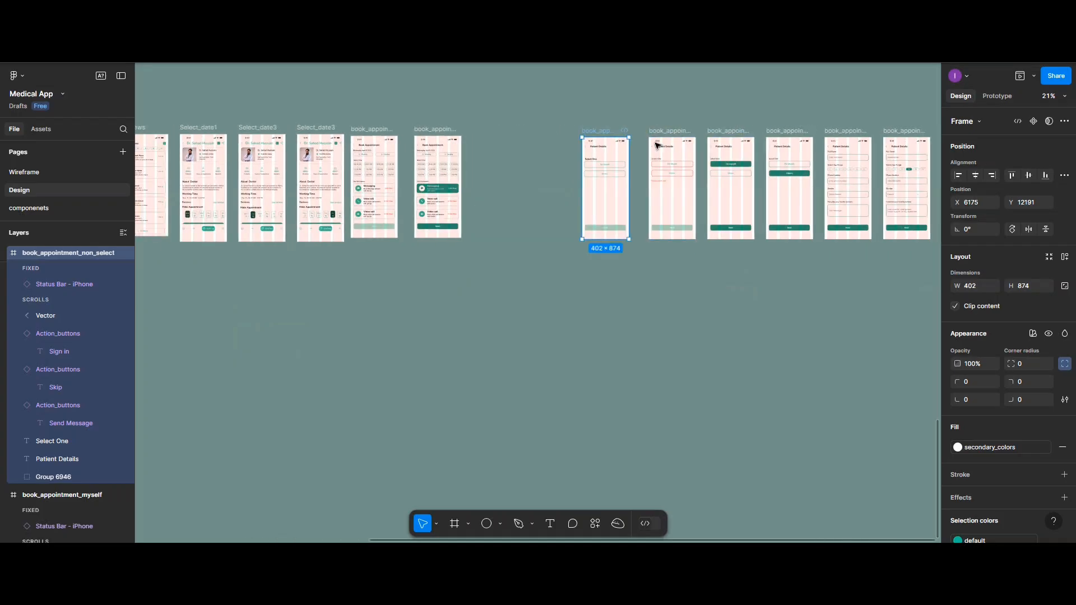
{"action": "left_click", "coordinate": [819, 276]}
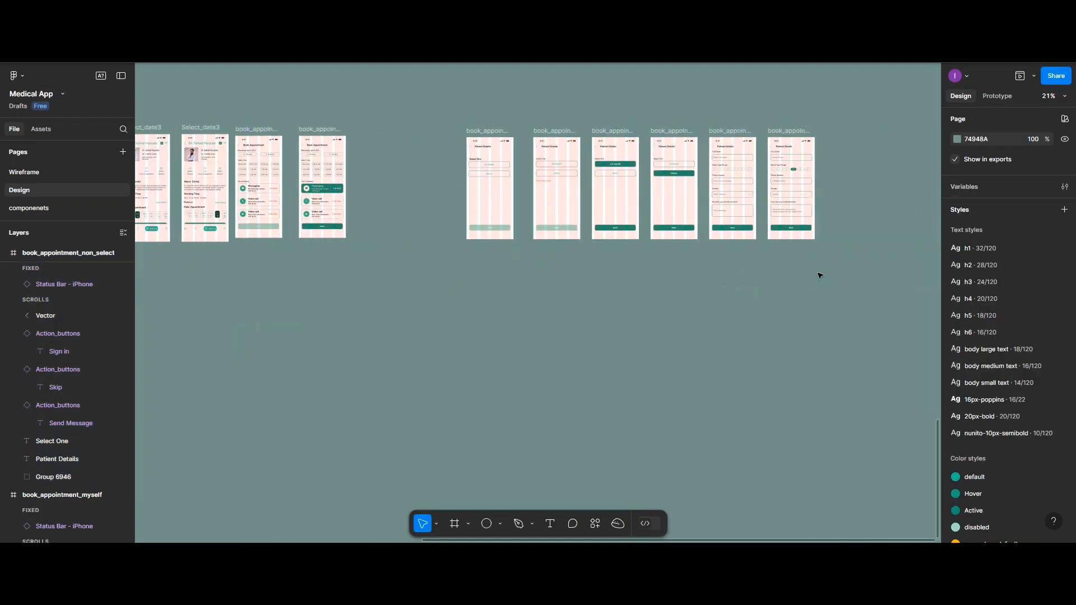
{"action": "left_click", "coordinate": [838, 267]}
{"action": "key", "text": "Return"}
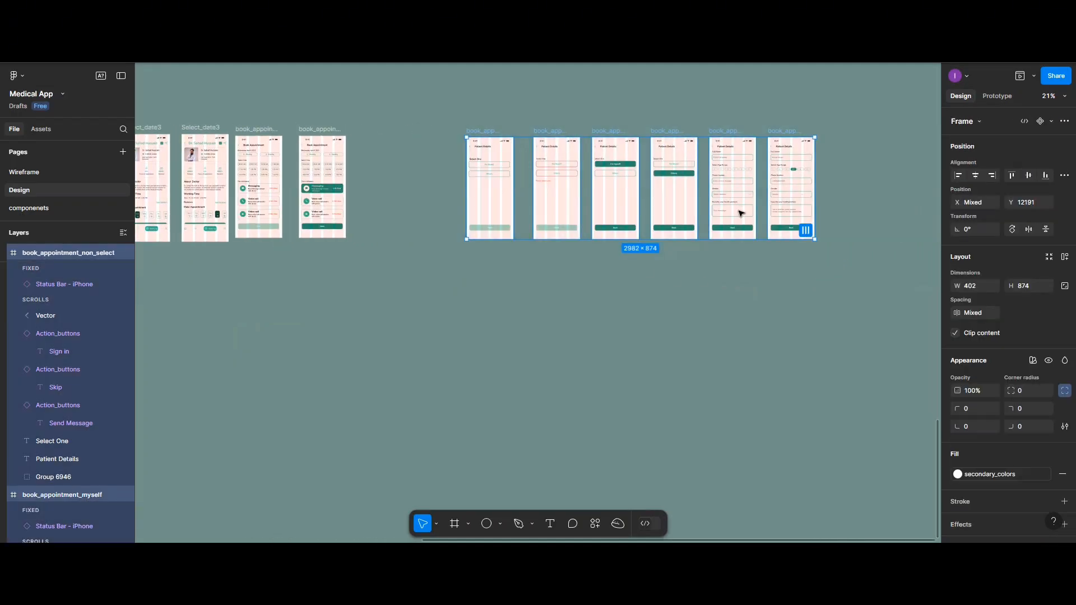
{"action": "left_click_drag", "start_coordinate": [739, 212], "coordinate": [642, 213]}
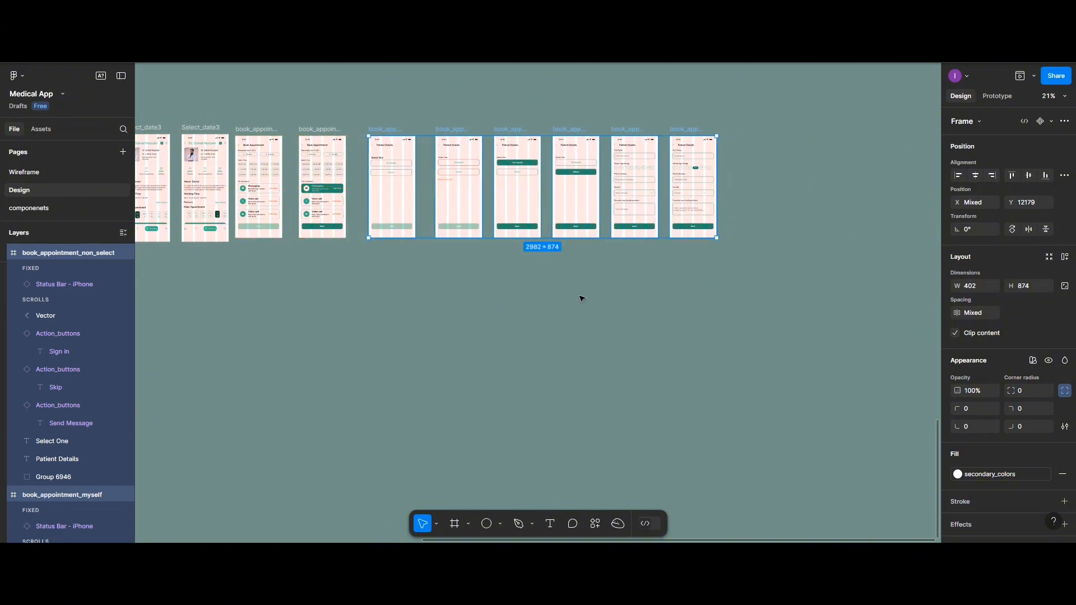
{"action": "scroll", "coordinate": [582, 298], "scroll_direction": "up", "scroll_amount": 3}
{"action": "scroll", "coordinate": [600, 315], "scroll_direction": "left", "scroll_amount": 5}
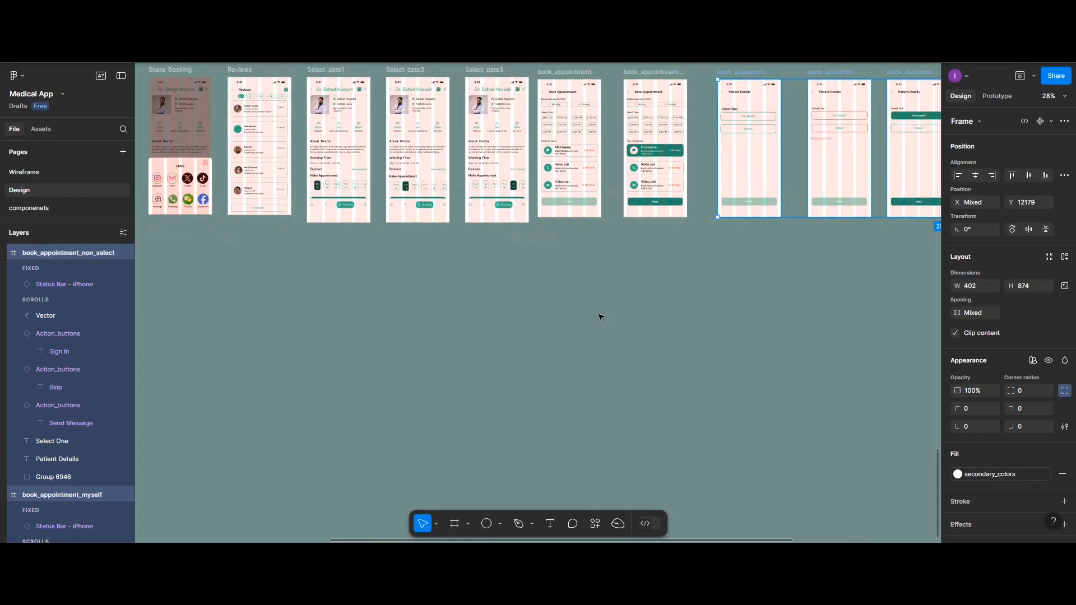
Link the Next button of book_appointment_Message to the first Patient Details frame so tapping it navigates there
{"action": "scroll", "coordinate": [601, 314], "scroll_direction": "up", "scroll_amount": 3}
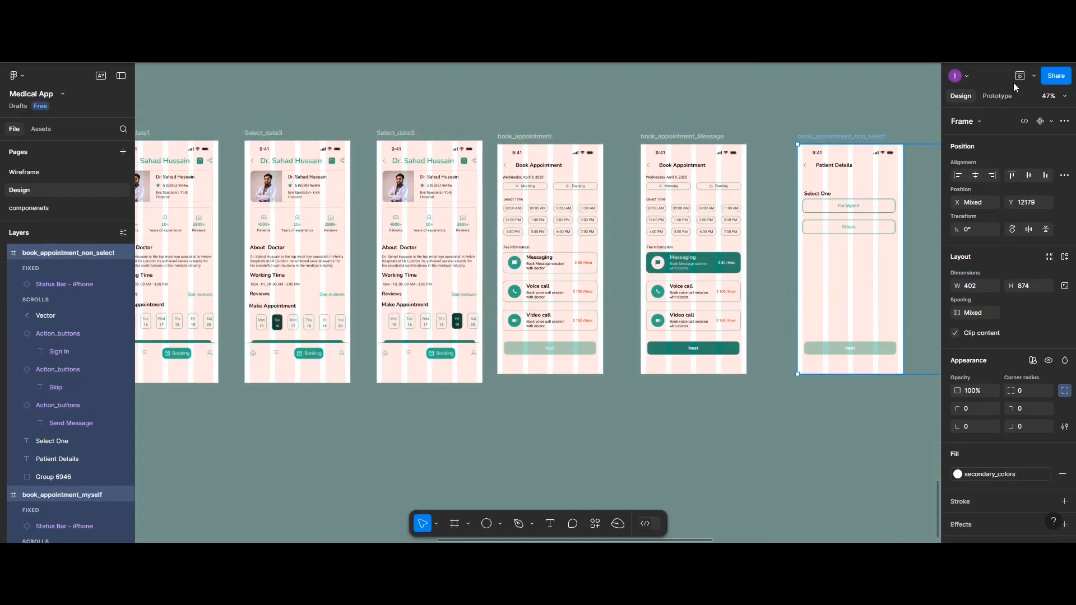
{"action": "left_click", "coordinate": [1007, 95]}
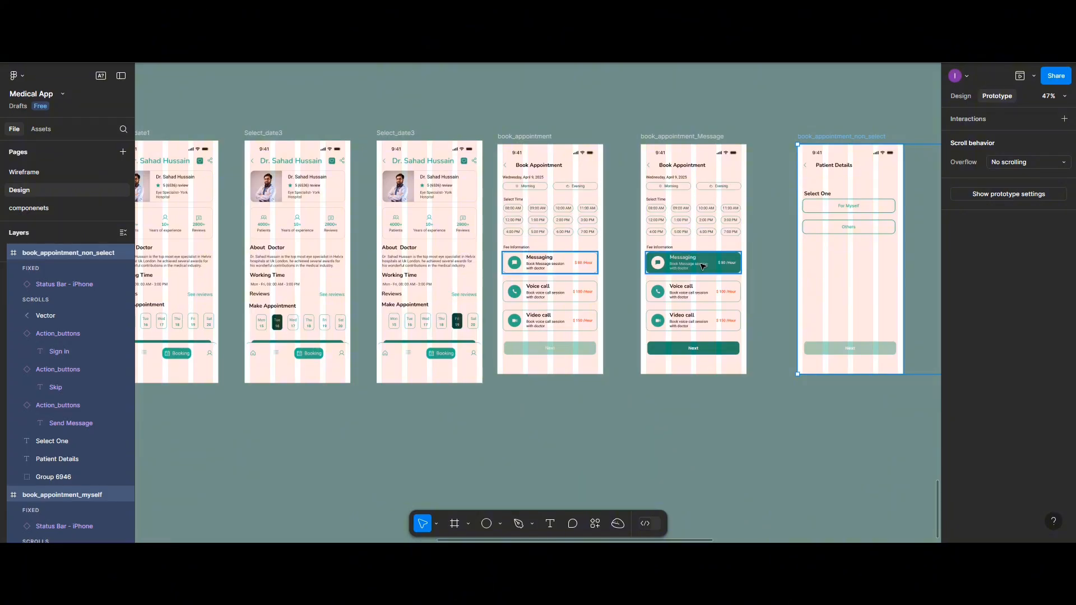
{"action": "scroll", "coordinate": [709, 271], "scroll_direction": "up", "scroll_amount": 2}
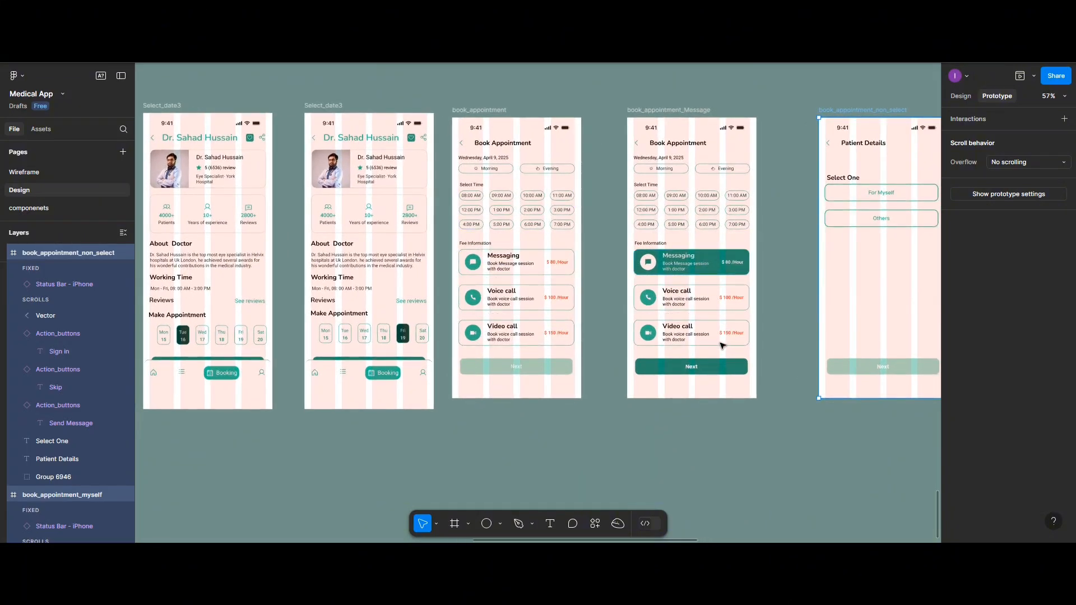
{"action": "left_click", "coordinate": [749, 369]}
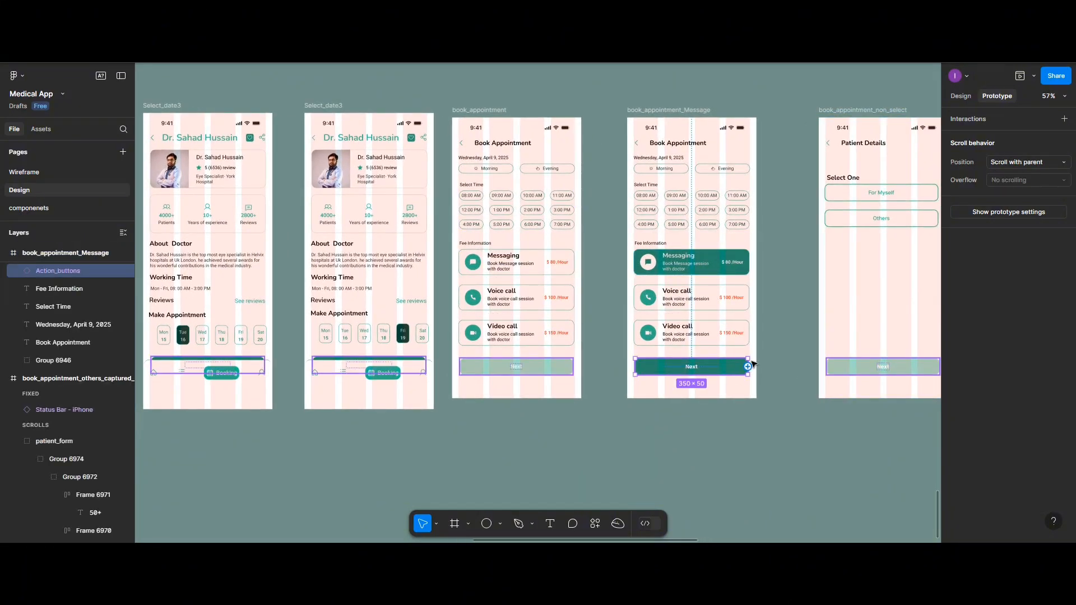
{"action": "left_click_drag", "start_coordinate": [748, 367], "coordinate": [825, 283]}
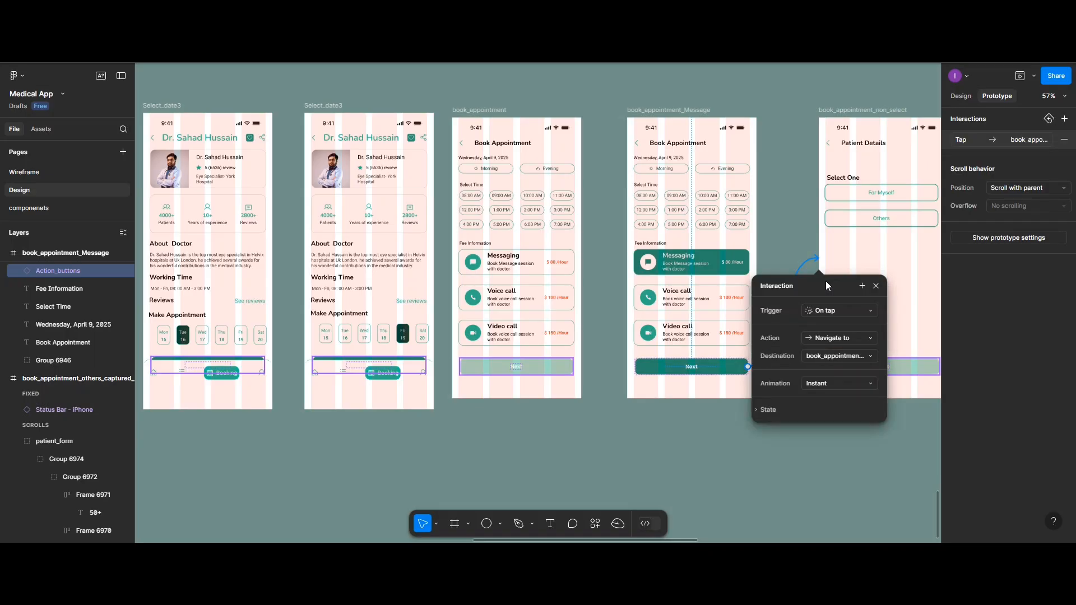
Link the back arrow of the first Patient Details frame to book_appointment_Message with an on-tap navigation
{"action": "scroll", "coordinate": [827, 283], "scroll_direction": "right", "scroll_amount": 3}
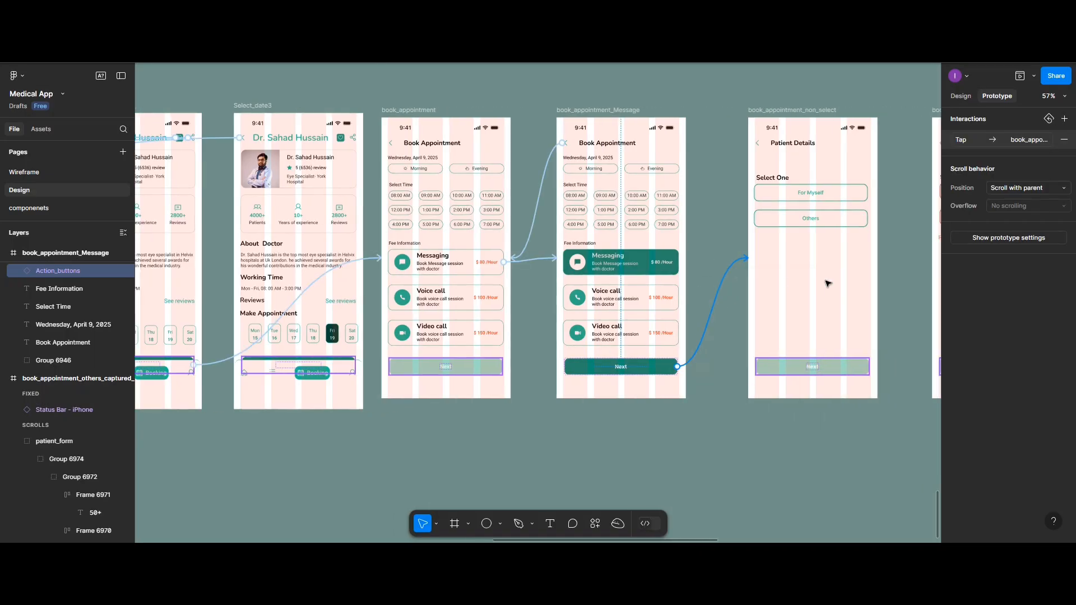
{"action": "scroll", "coordinate": [827, 283], "scroll_direction": "right", "scroll_amount": 2}
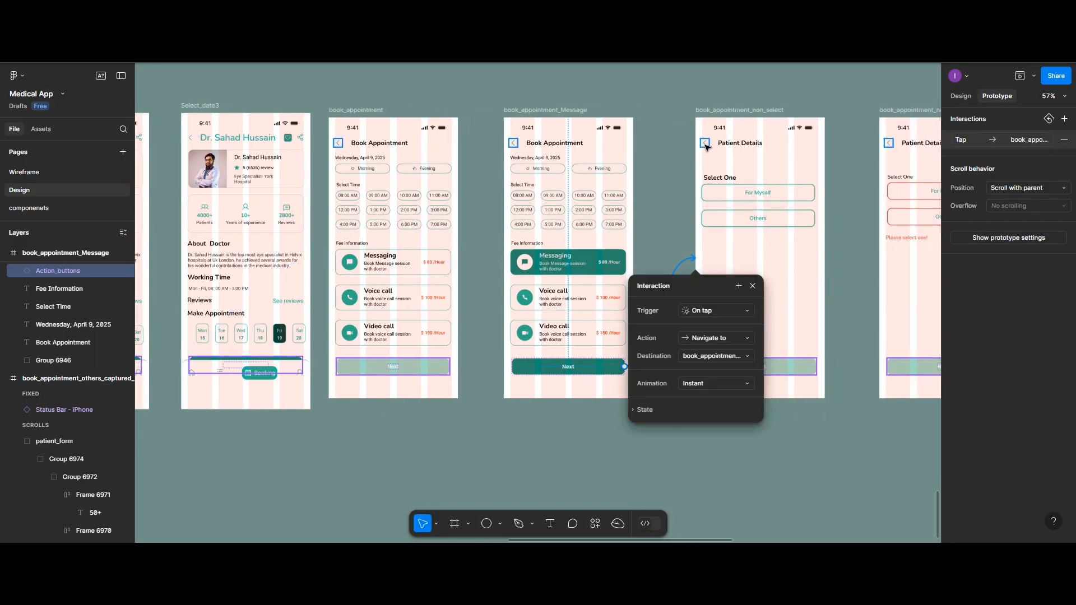
{"action": "left_click", "coordinate": [706, 145]}
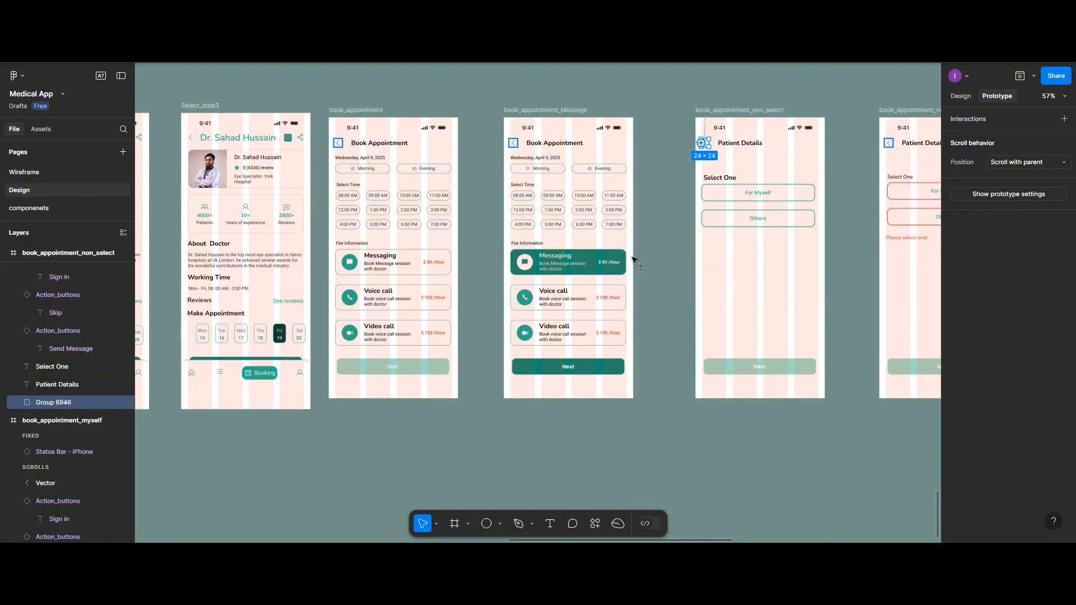
{"action": "left_click_drag", "start_coordinate": [701, 144], "coordinate": [629, 268]}
Link the faded Next button of the first Patient Details frame to the "Please select one!" error frame on tap
{"action": "scroll", "coordinate": [743, 269], "scroll_direction": "right", "scroll_amount": 5}
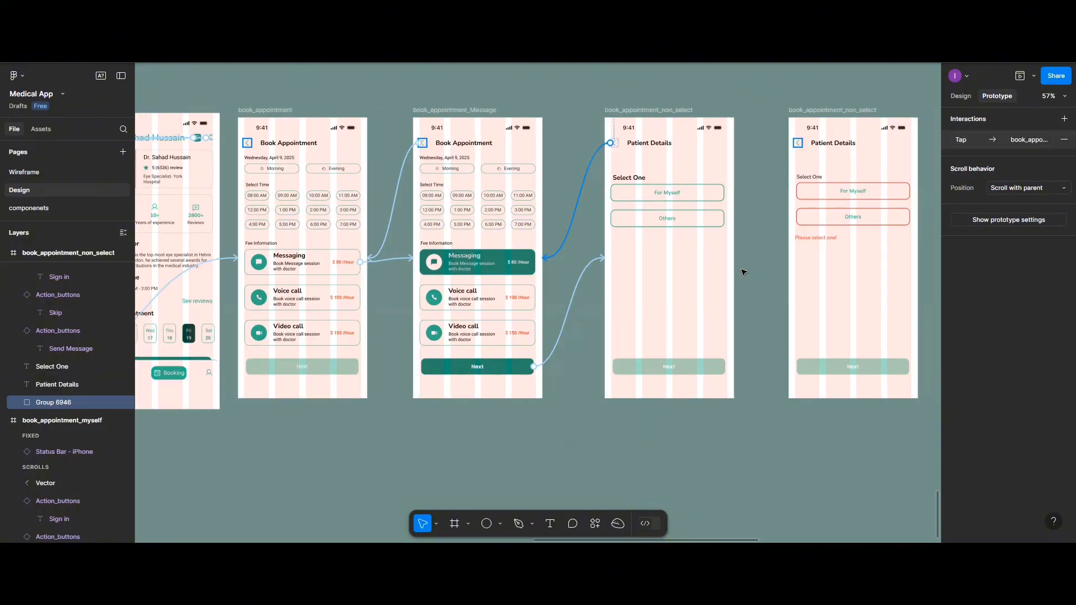
{"action": "left_click", "coordinate": [564, 370]}
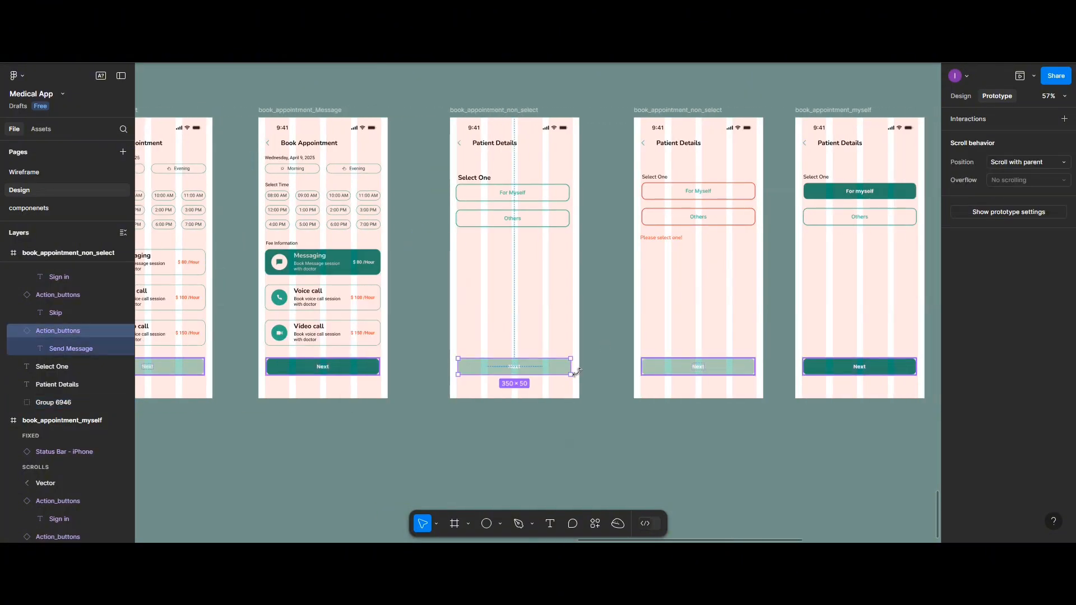
{"action": "left_click_drag", "start_coordinate": [570, 367], "coordinate": [632, 259]}
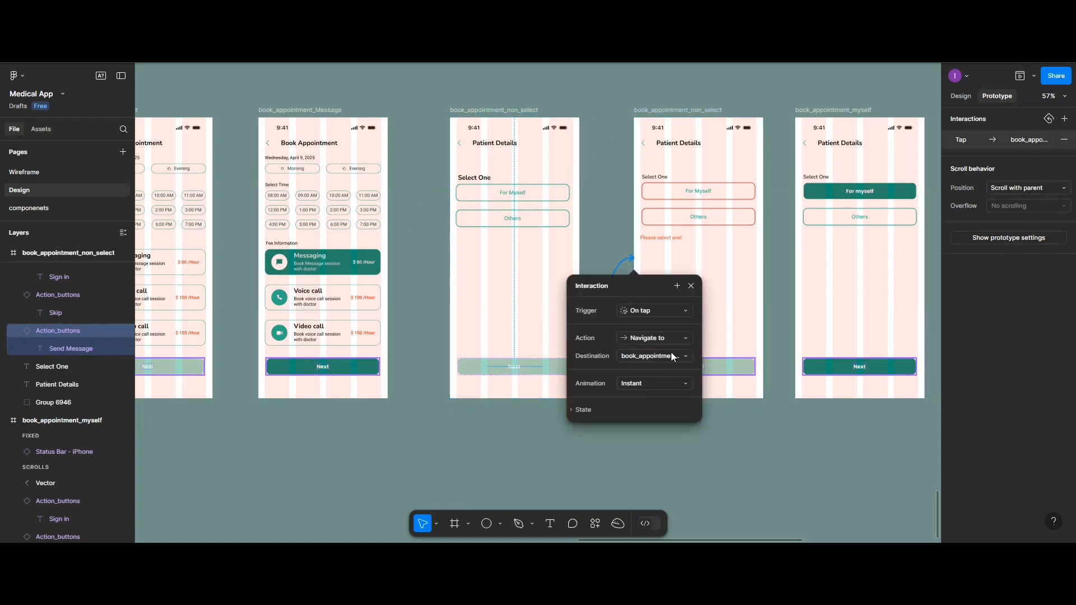
{"action": "key", "text": "Escape"}
In the error frame, link the For Myself option to book_appointment_myself and the Others option to book_appointment_others on tap
{"action": "scroll", "coordinate": [745, 235], "scroll_direction": "right", "scroll_amount": 2}
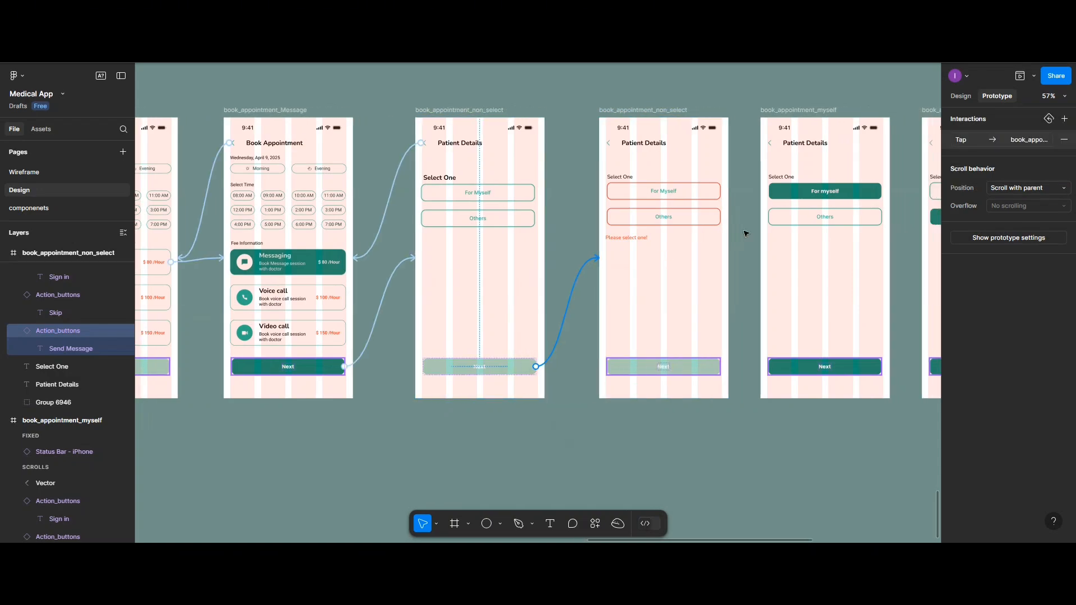
{"action": "scroll", "coordinate": [746, 243], "scroll_direction": "right", "scroll_amount": 1}
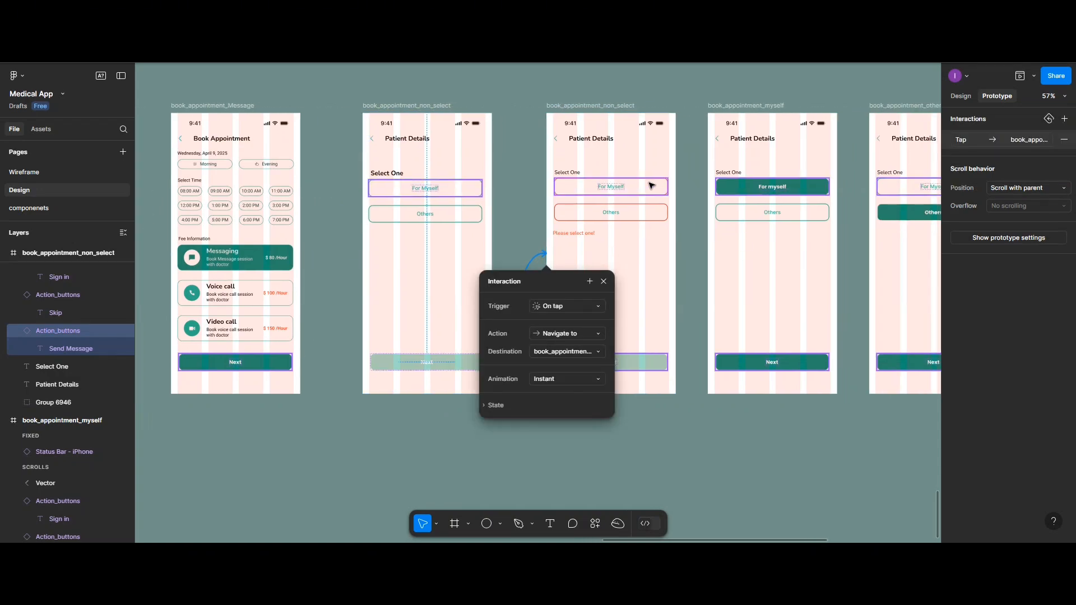
{"action": "left_click", "coordinate": [668, 189]}
{"action": "left_click_drag", "start_coordinate": [668, 187], "coordinate": [726, 177]}
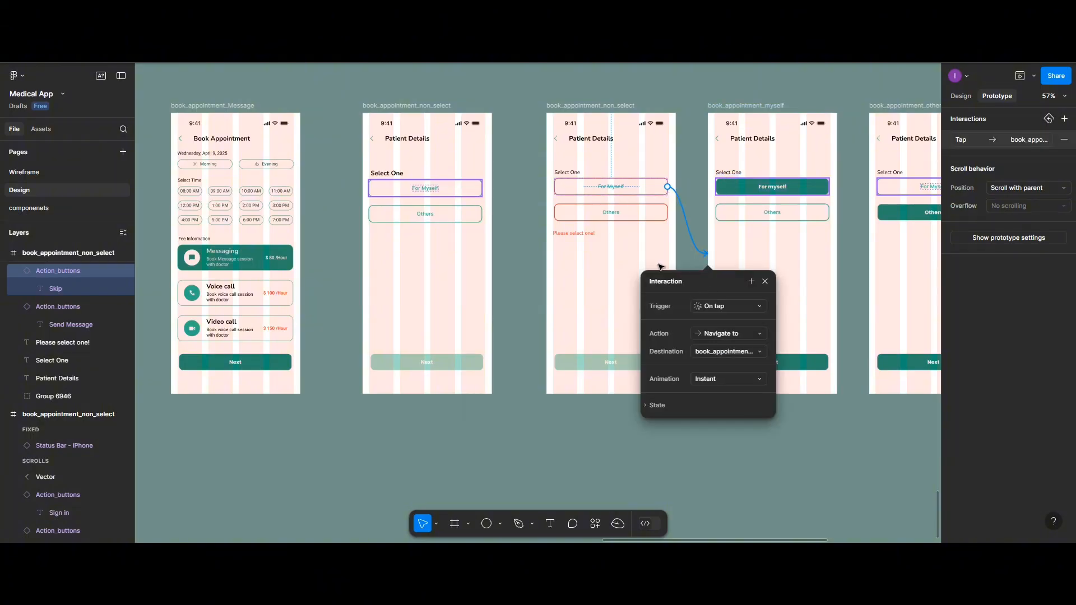
{"action": "scroll", "coordinate": [660, 266], "scroll_direction": "right", "scroll_amount": 5}
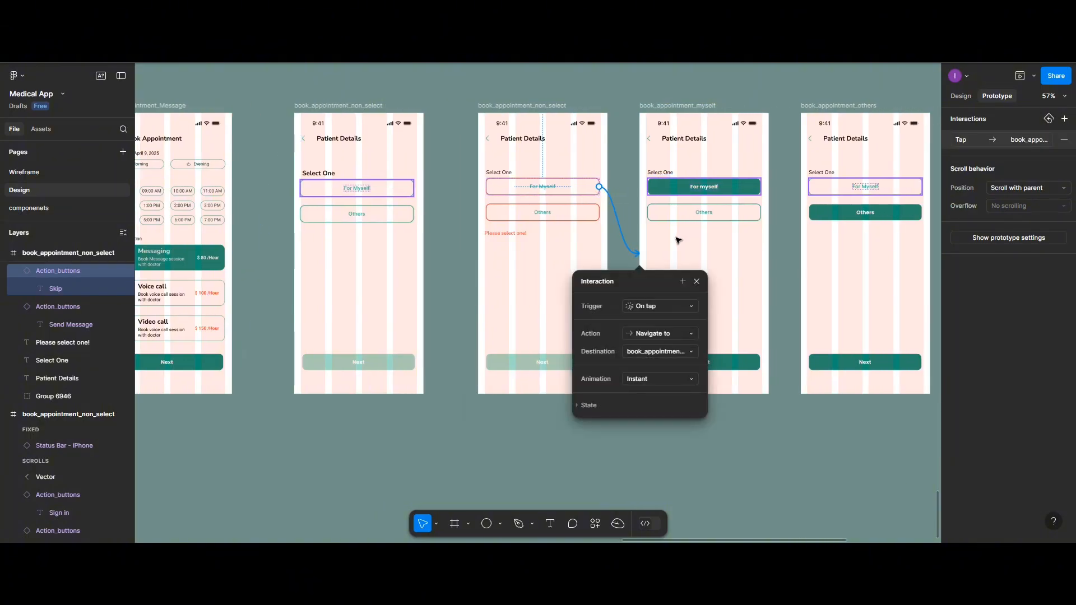
{"action": "left_click", "coordinate": [597, 215]}
{"action": "left_click_drag", "start_coordinate": [599, 213], "coordinate": [813, 244]}
{"action": "key", "text": "Escape"}
Link the Next button of book_appointment_others to the book_appointment_others_form frame on tap
{"action": "scroll", "coordinate": [783, 246], "scroll_direction": "right", "scroll_amount": 3}
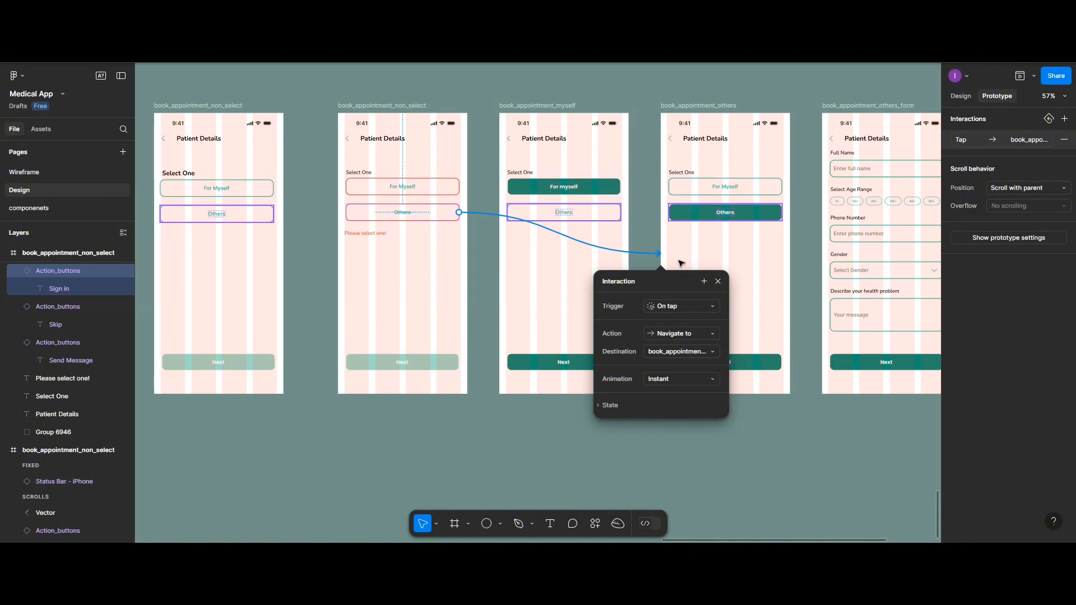
{"action": "scroll", "coordinate": [688, 250], "scroll_direction": "right", "scroll_amount": 5}
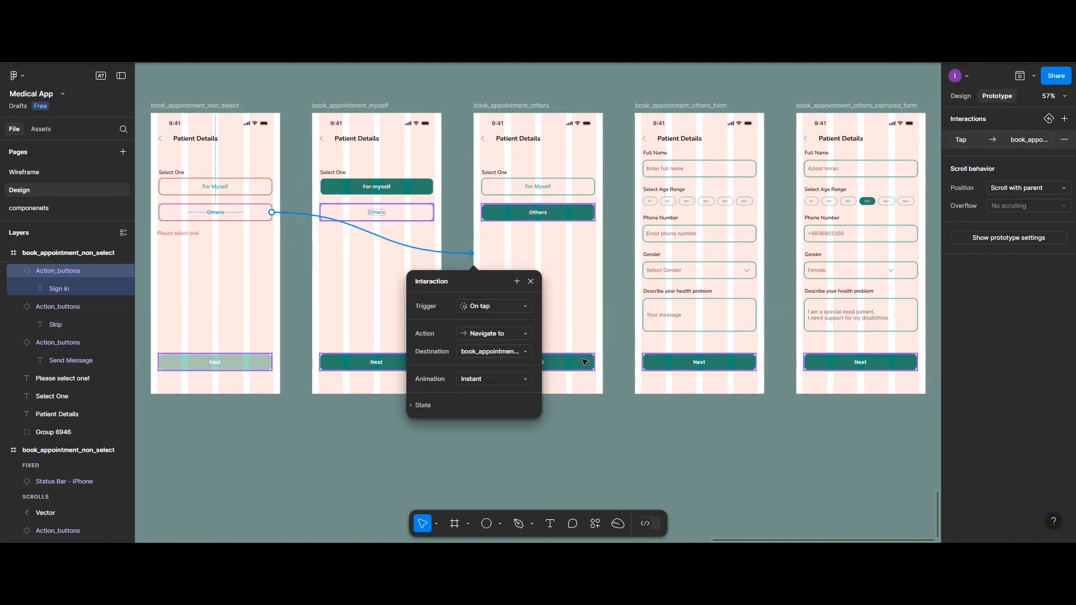
{"action": "left_click", "coordinate": [594, 362]}
{"action": "left_click_drag", "start_coordinate": [594, 362], "coordinate": [647, 255]}
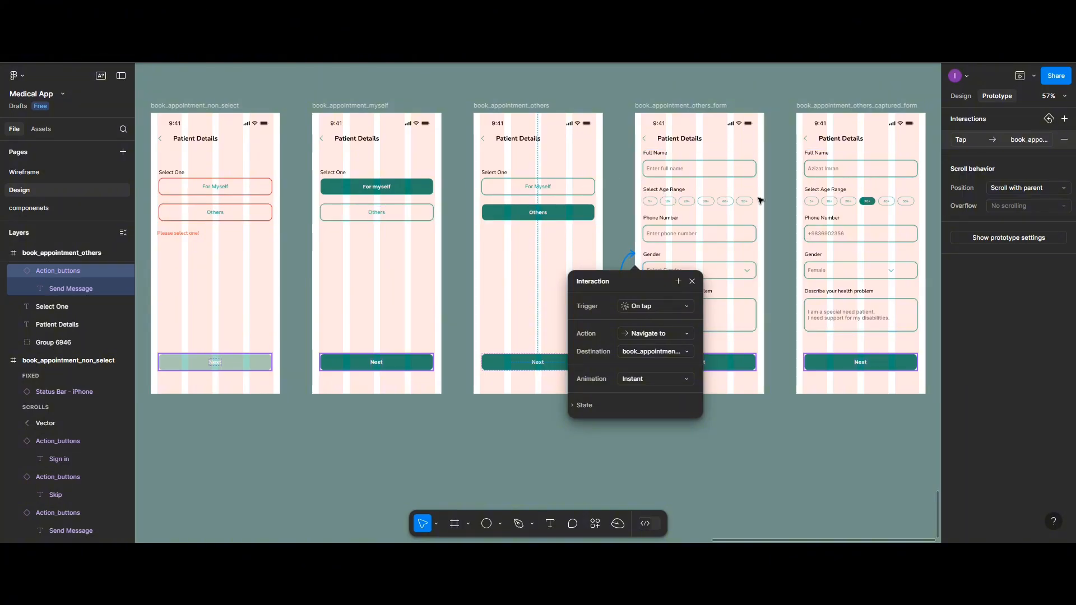
Link the Full Name field of book_appointment_others_form to book_appointment_others_captured_form on tap
{"action": "scroll", "coordinate": [761, 200], "scroll_direction": "right", "scroll_amount": 5}
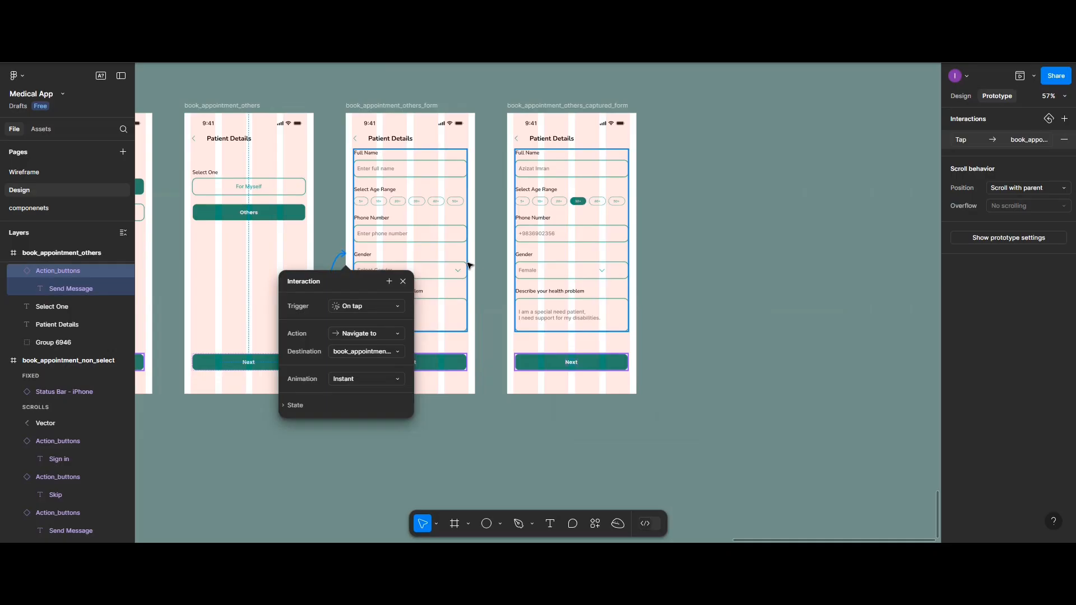
{"action": "left_click", "coordinate": [431, 175]}
{"action": "left_click", "coordinate": [463, 167]}
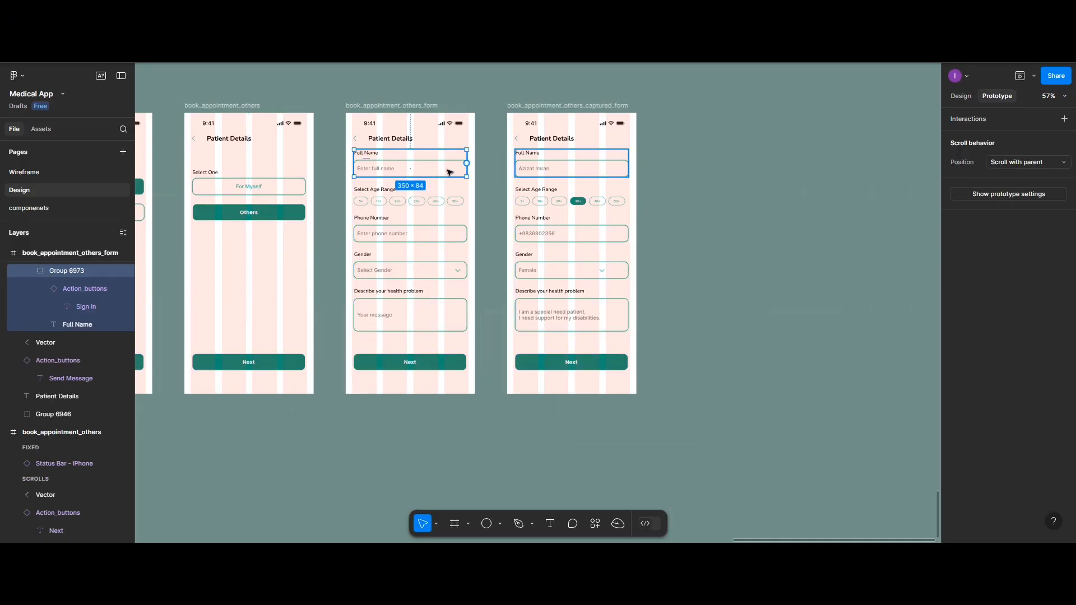
{"action": "left_click_drag", "start_coordinate": [467, 169], "coordinate": [597, 268]}
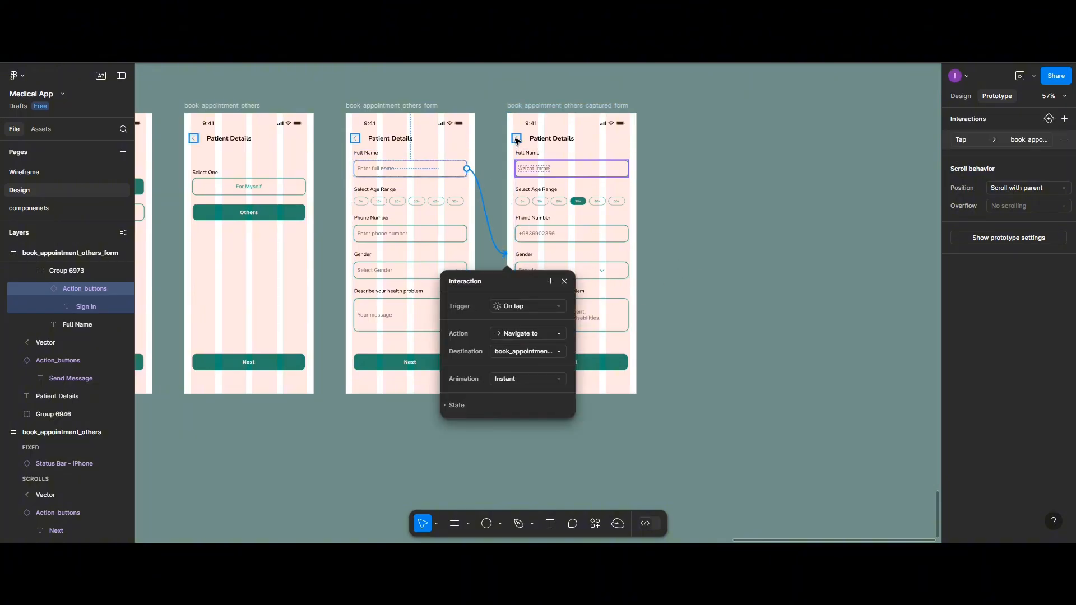
Link the captured form's back arrow to book_appointment_others_form, and that form's back arrow to book_appointment_others
{"action": "left_click_drag", "start_coordinate": [507, 144], "coordinate": [422, 176]}
{"action": "scroll", "coordinate": [422, 176], "scroll_direction": "left", "scroll_amount": 3}
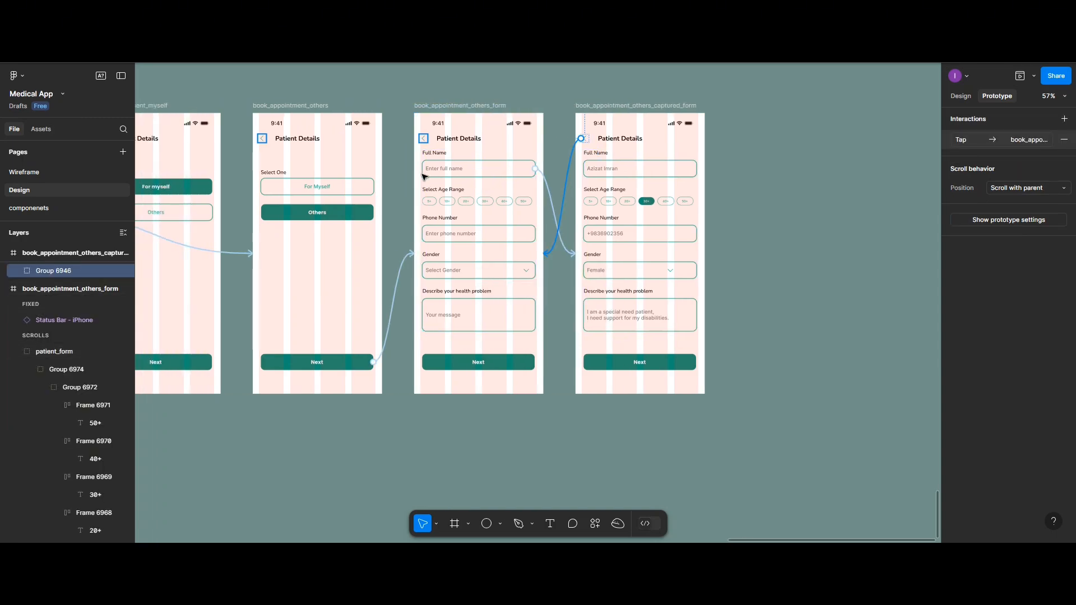
{"action": "left_click", "coordinate": [422, 139]}
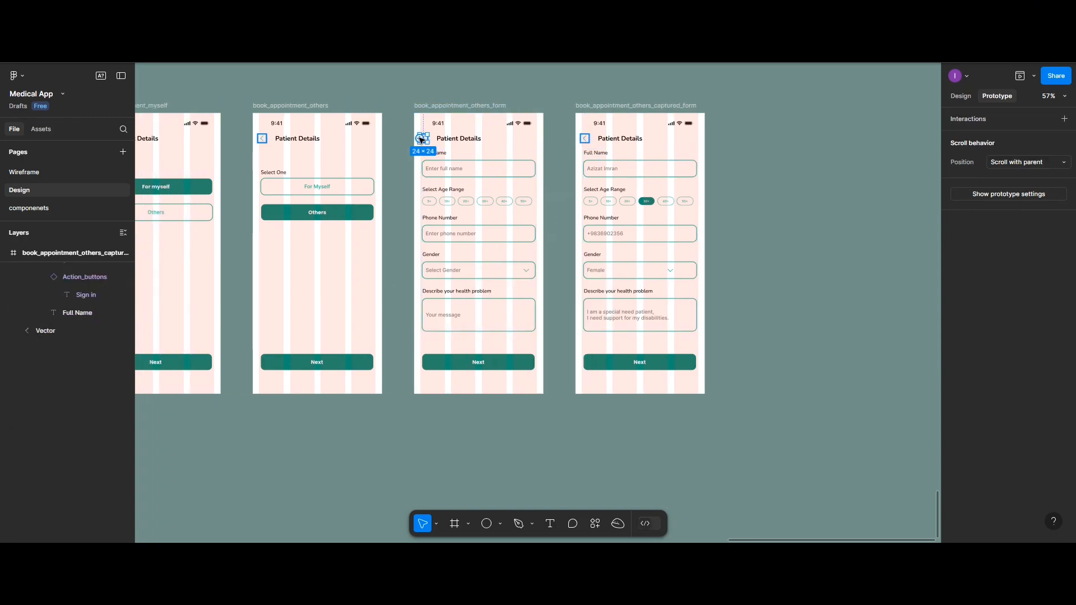
{"action": "left_click_drag", "start_coordinate": [422, 139], "coordinate": [356, 186]}
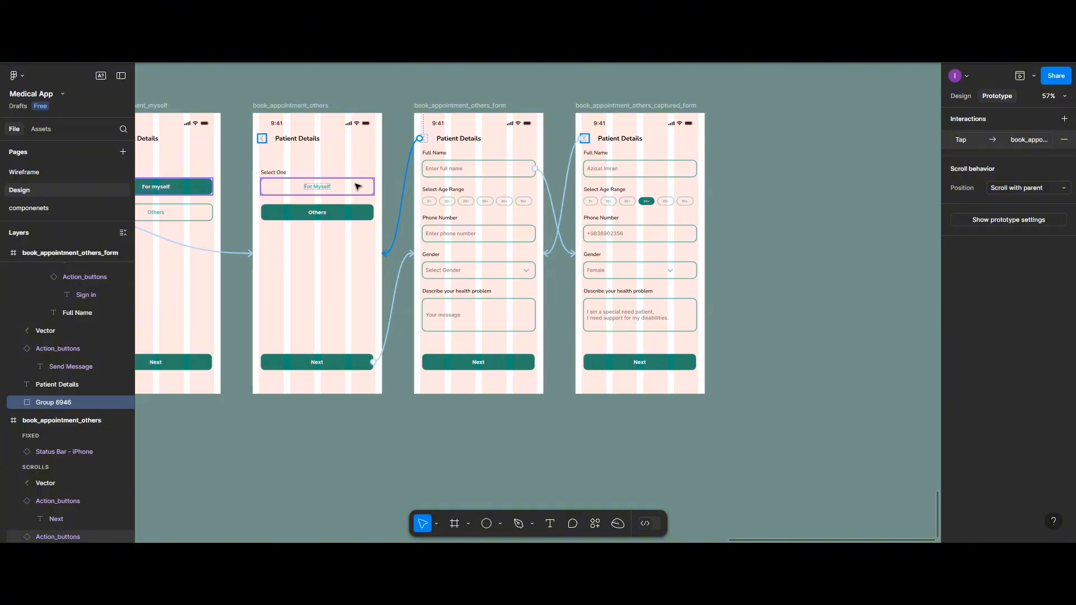
Open a prototype preview starting from the My Appointment frame in the Bookings section
{"action": "scroll", "coordinate": [358, 186], "scroll_direction": "right", "scroll_amount": 1}
{"action": "scroll", "coordinate": [358, 186], "scroll_direction": "up", "scroll_amount": 2}
{"action": "scroll", "coordinate": [359, 186], "scroll_direction": "down", "scroll_amount": 1}
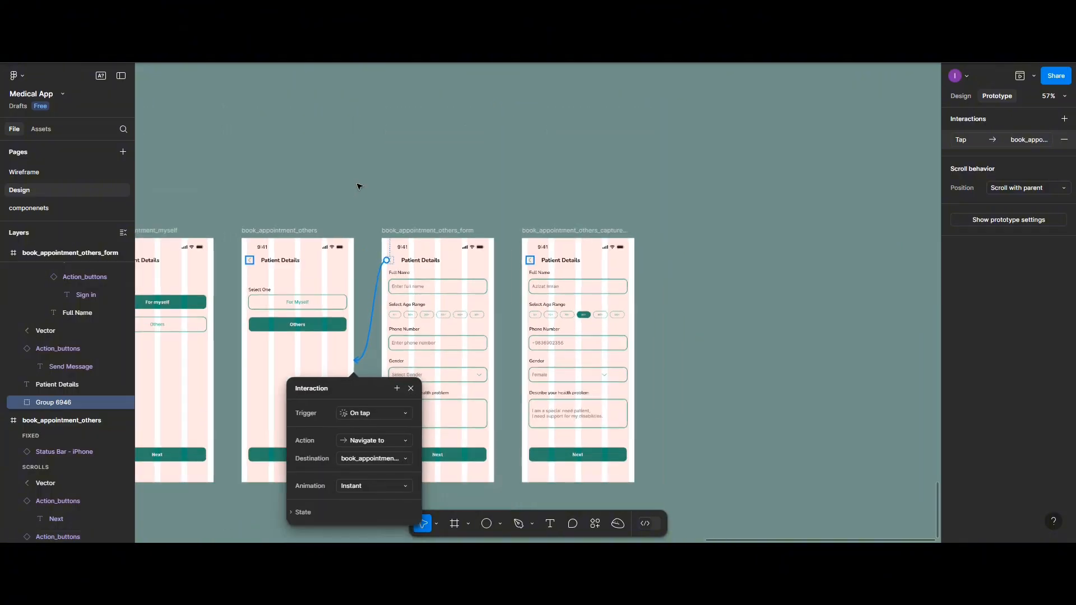
{"action": "scroll", "coordinate": [359, 186], "scroll_direction": "down", "scroll_amount": 3}
{"action": "scroll", "coordinate": [360, 186], "scroll_direction": "left", "scroll_amount": 5}
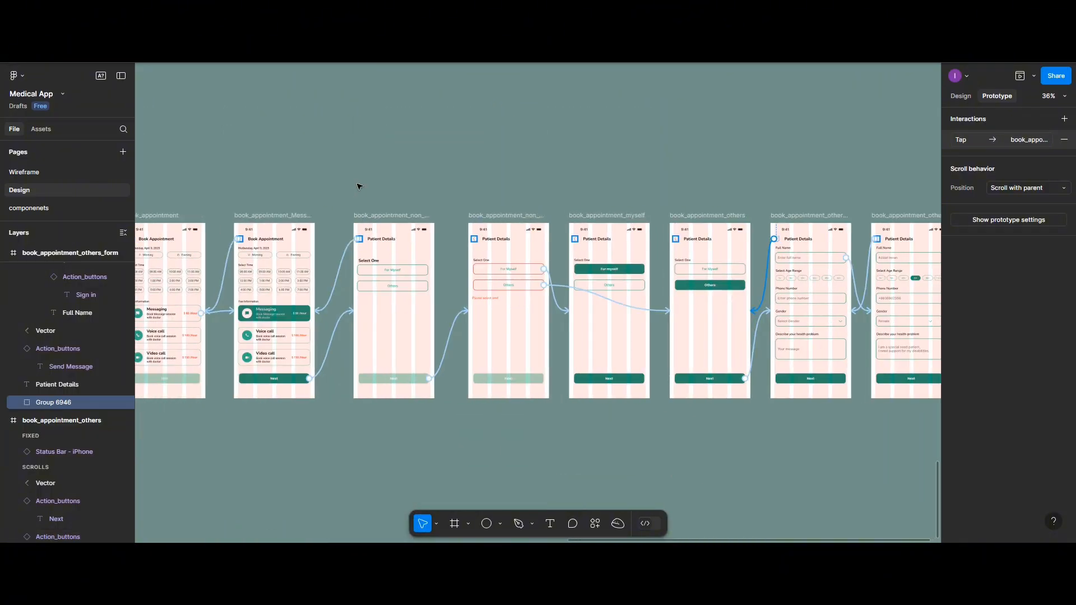
{"action": "scroll", "coordinate": [360, 186], "scroll_direction": "left", "scroll_amount": 10}
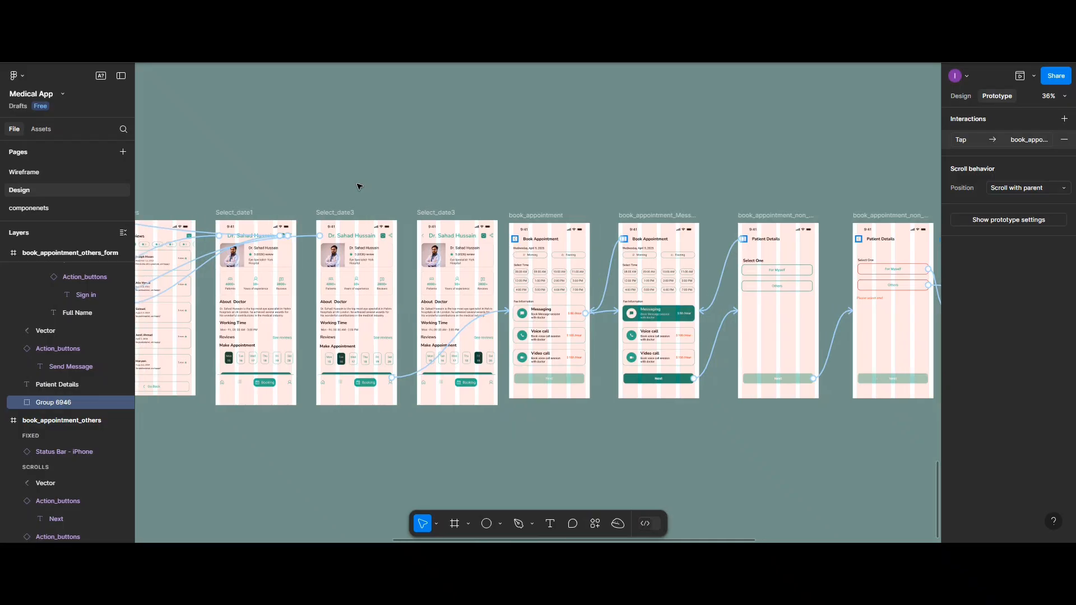
{"action": "scroll", "coordinate": [359, 186], "scroll_direction": "left", "scroll_amount": 8}
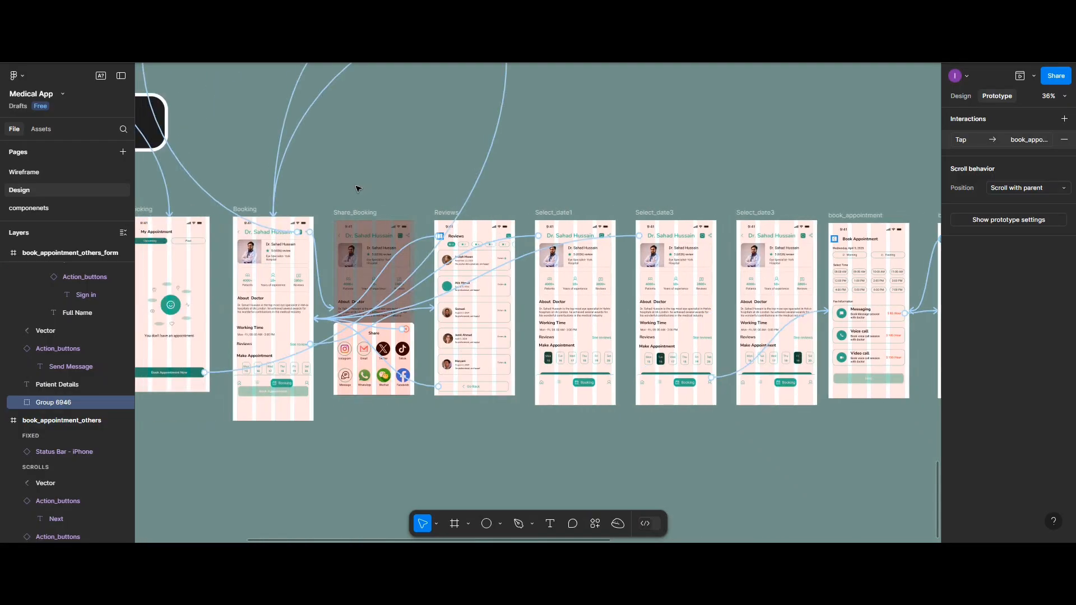
{"action": "scroll", "coordinate": [358, 189], "scroll_direction": "left", "scroll_amount": 5}
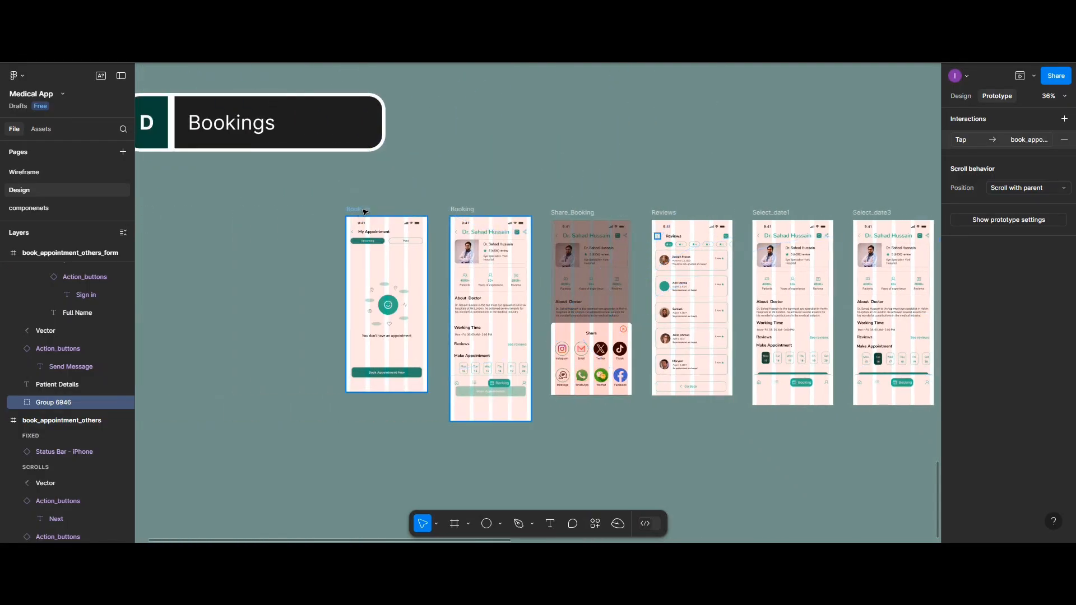
{"action": "left_click", "coordinate": [435, 213]}
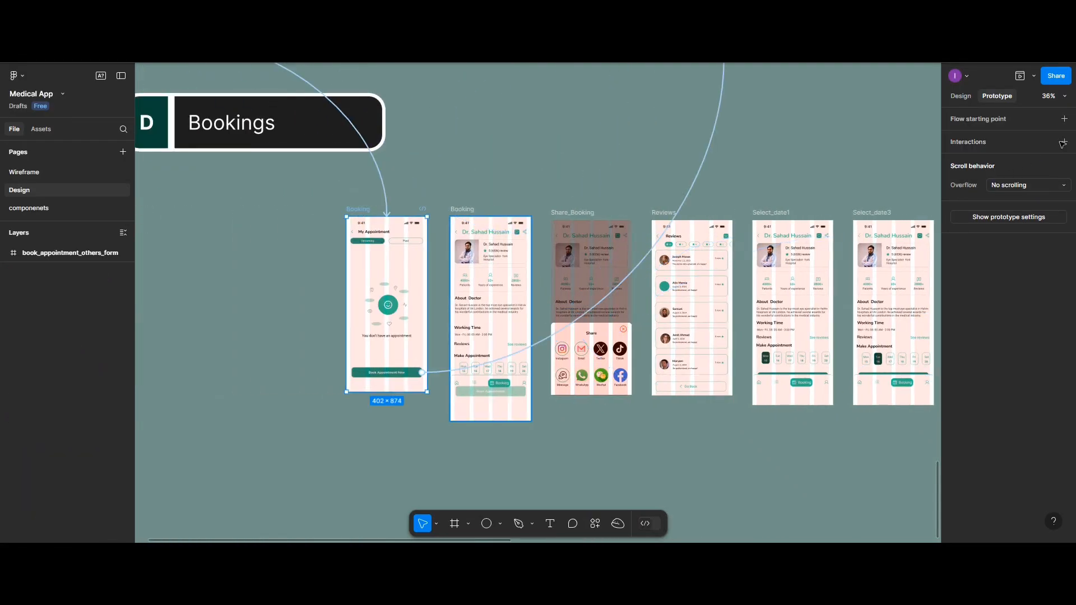
{"action": "left_click", "coordinate": [1019, 78]}
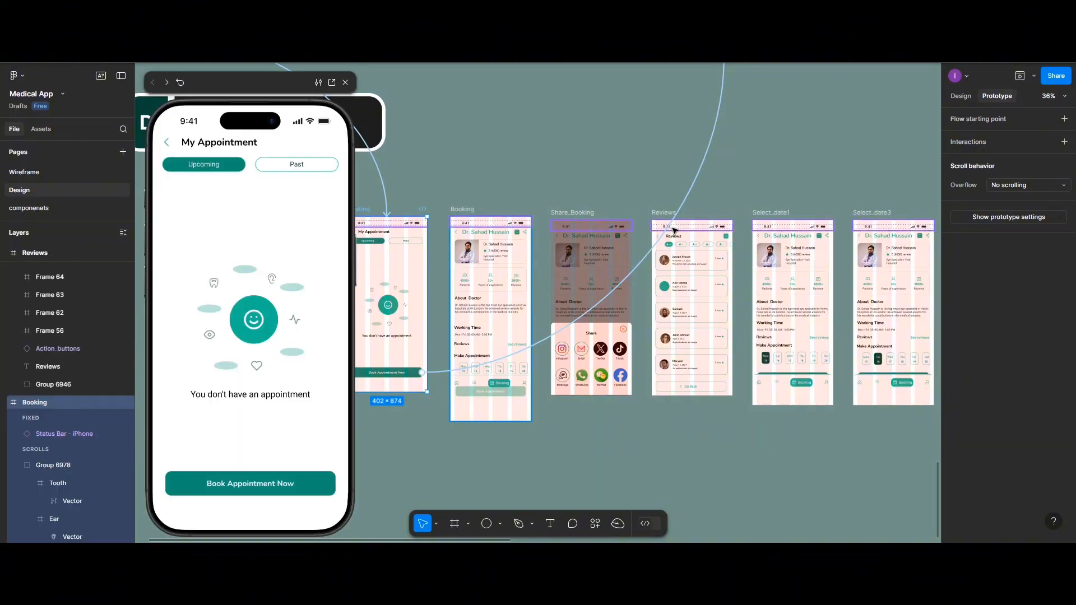
Test Book Appointment Now, the eye specialist's card, the Book Appointment button and the Mon 15 and Tue 16 dates in the preview
{"action": "left_click", "coordinate": [231, 486]}
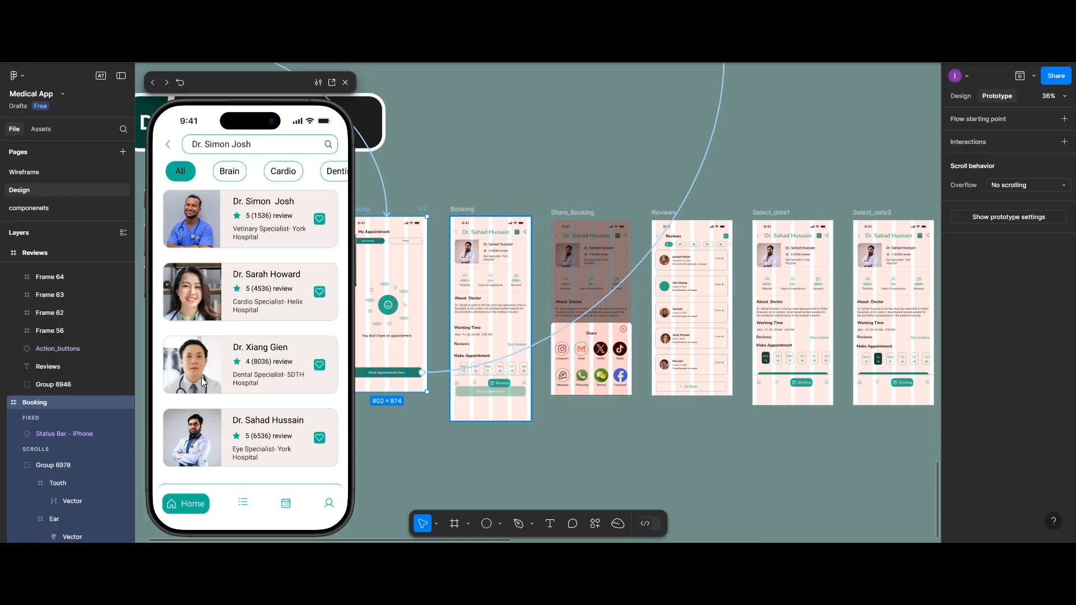
{"action": "left_click", "coordinate": [202, 440]}
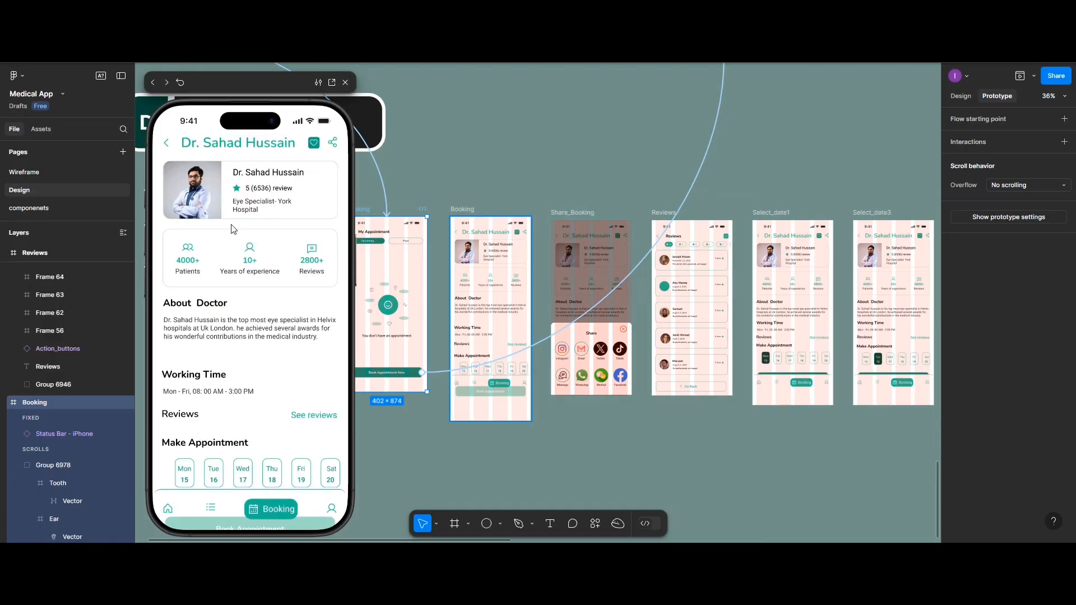
{"action": "left_click_drag", "start_coordinate": [223, 423], "coordinate": [228, 356]}
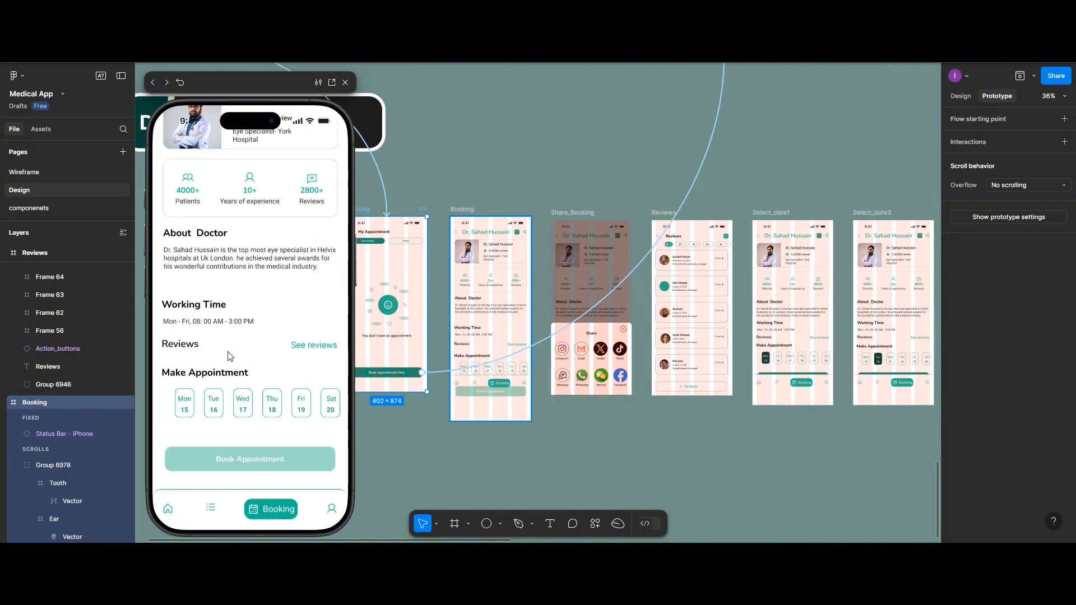
{"action": "left_click", "coordinate": [216, 457]}
{"action": "left_click", "coordinate": [183, 406]}
{"action": "left_click", "coordinate": [184, 407]}
{"action": "left_click", "coordinate": [205, 402]}
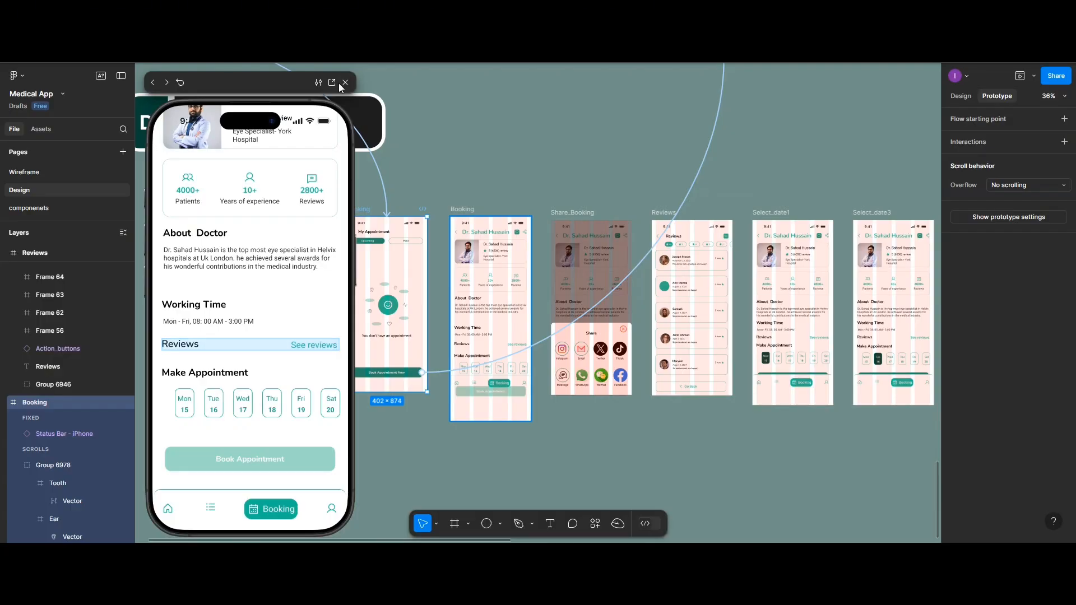
Close the preview and link the Booking frame's Mon 15 date to Select_date1 with a Navigate to action on tap
{"action": "left_click", "coordinate": [345, 82]}
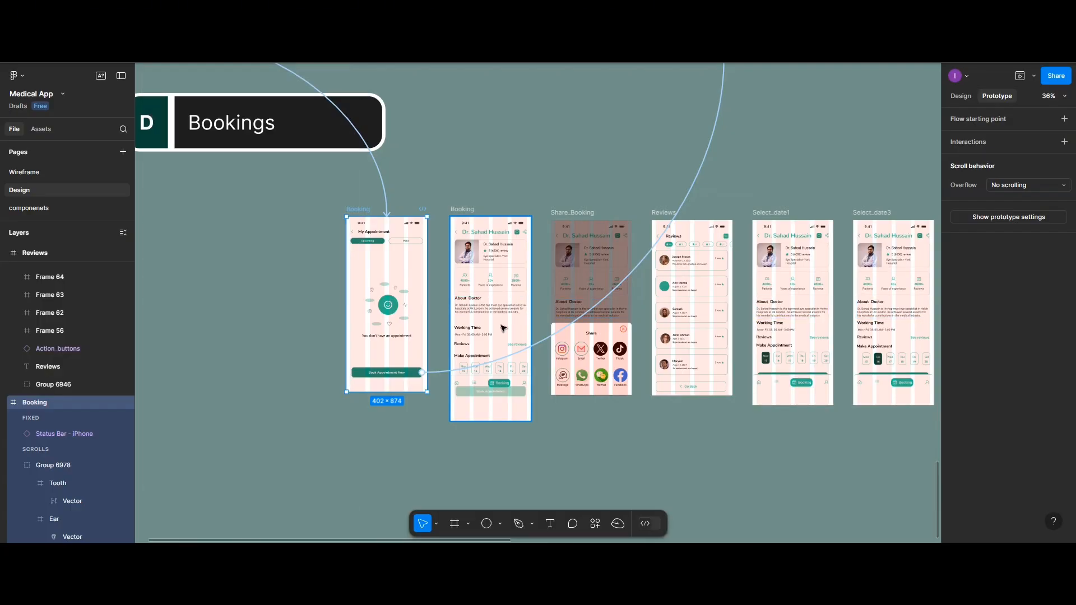
{"action": "scroll", "coordinate": [503, 328], "scroll_direction": "up", "scroll_amount": 5}
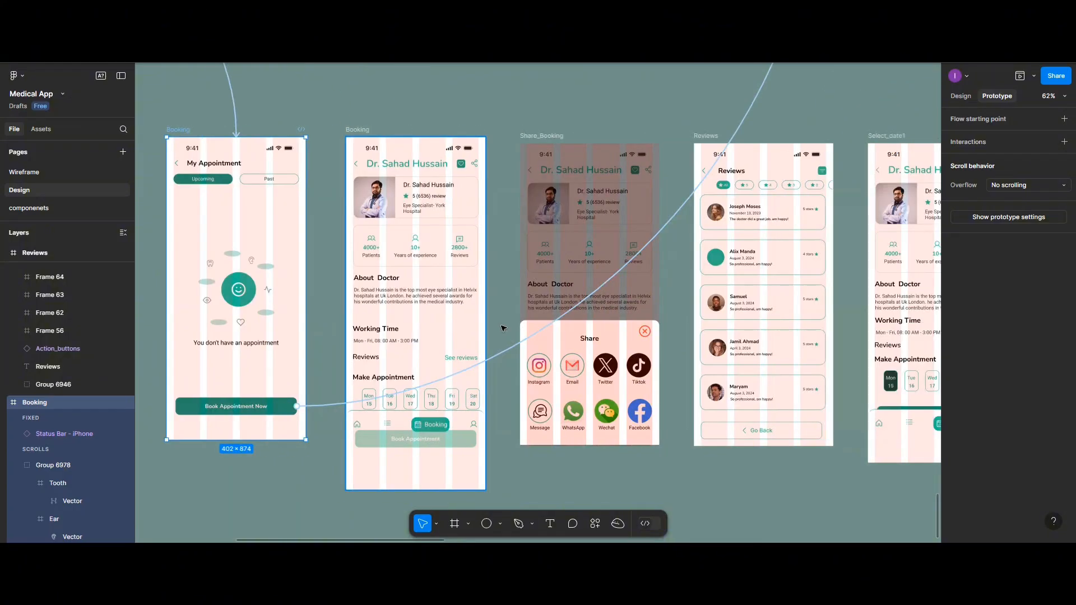
{"action": "scroll", "coordinate": [503, 328], "scroll_direction": "right", "scroll_amount": 3}
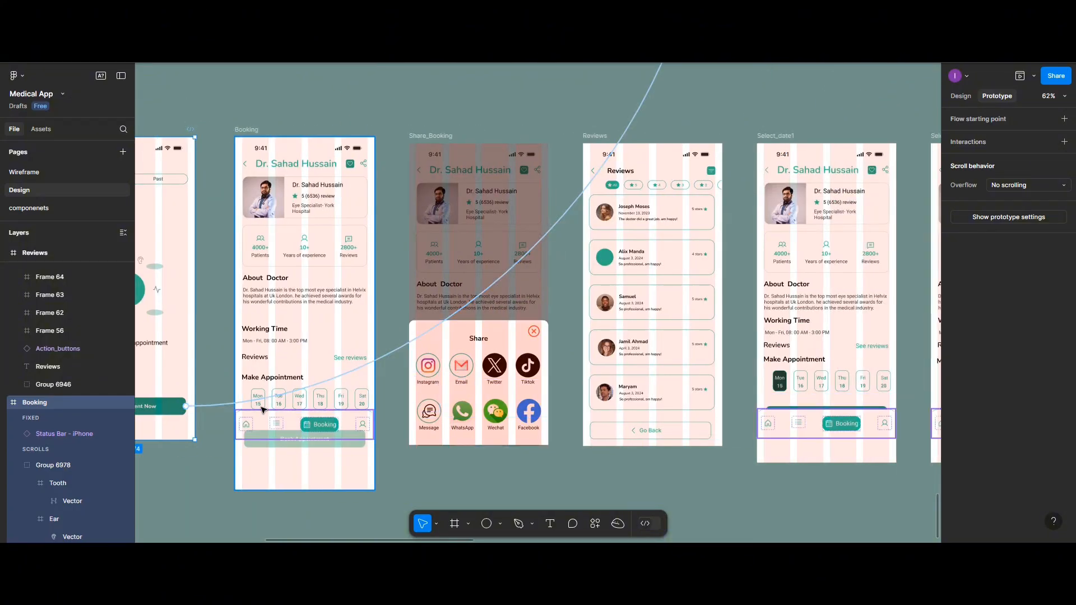
{"action": "left_click", "coordinate": [261, 407]}
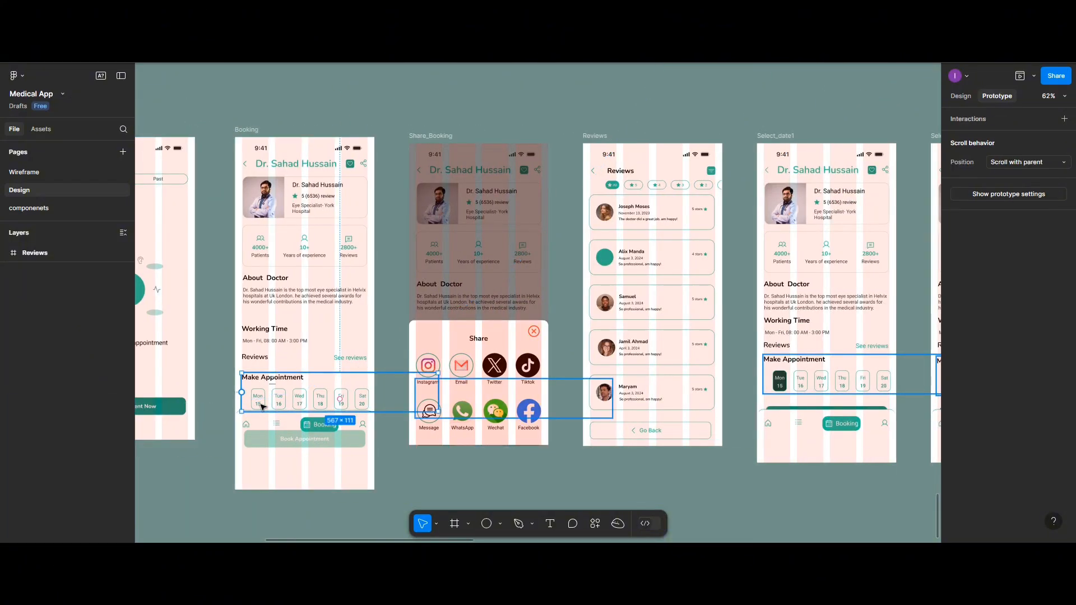
{"action": "double_click", "coordinate": [261, 407]}
{"action": "double_click", "coordinate": [262, 406]}
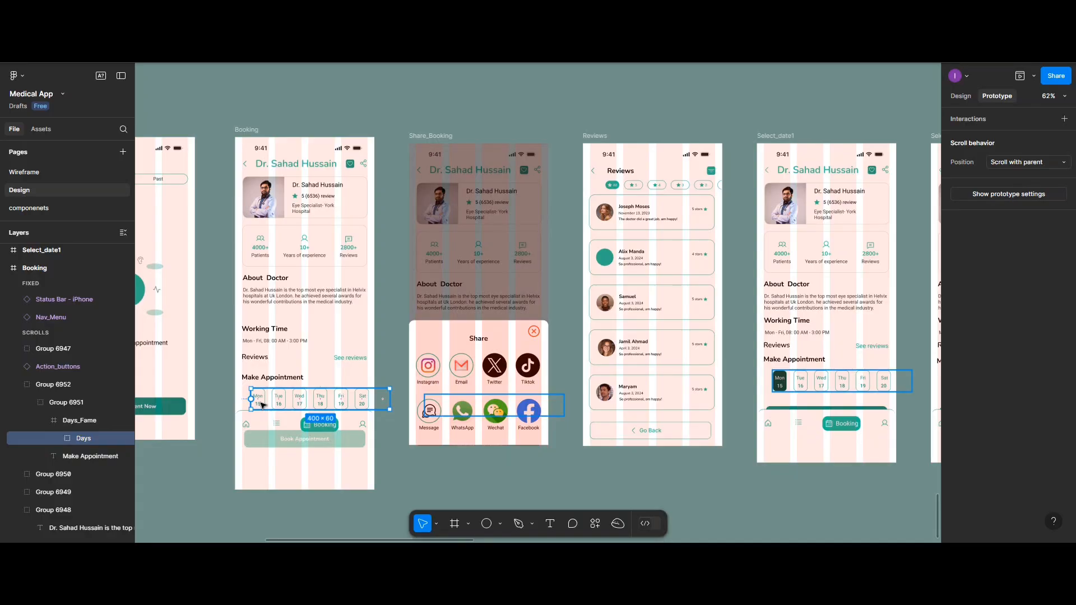
{"action": "double_click", "coordinate": [262, 405]}
{"action": "left_click_drag", "start_coordinate": [264, 399], "coordinate": [768, 378]}
{"action": "left_click", "coordinate": [867, 315]}
{"action": "scroll", "coordinate": [868, 314], "scroll_direction": "right", "scroll_amount": 1}
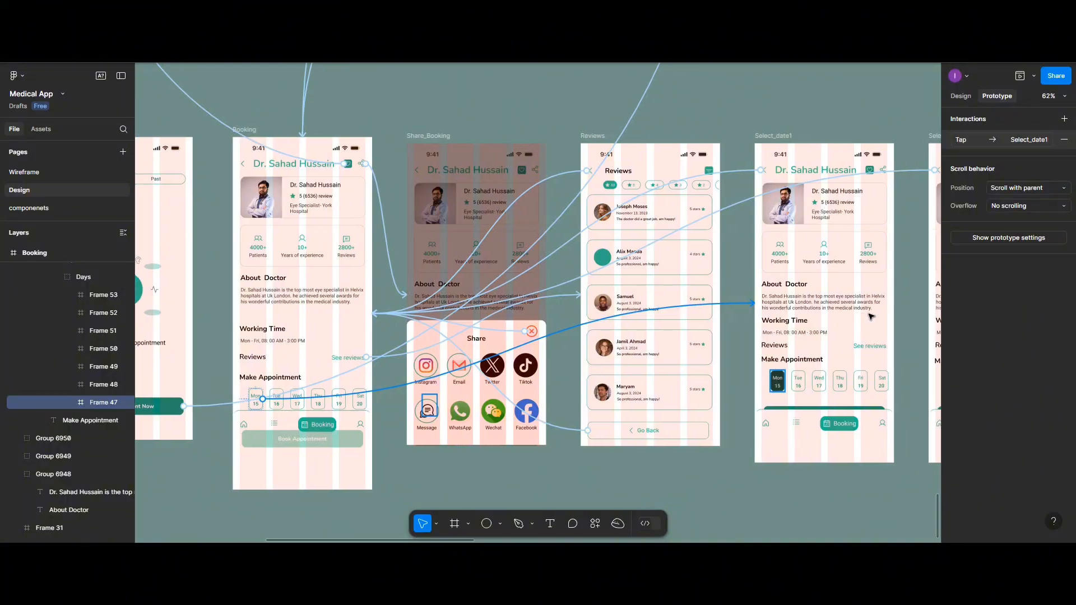
{"action": "scroll", "coordinate": [870, 316], "scroll_direction": "right", "scroll_amount": 5}
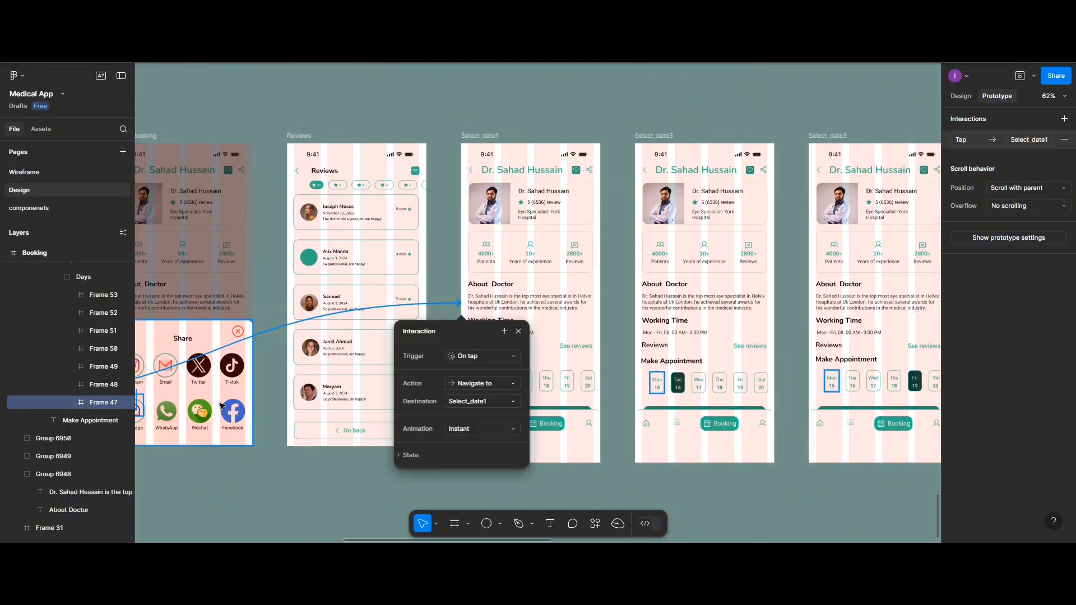
Link the Booking frame's Tue 16 date to the Select_date3 frame that has Tue 16 highlighted
{"action": "scroll", "coordinate": [222, 405], "scroll_direction": "left", "scroll_amount": 2}
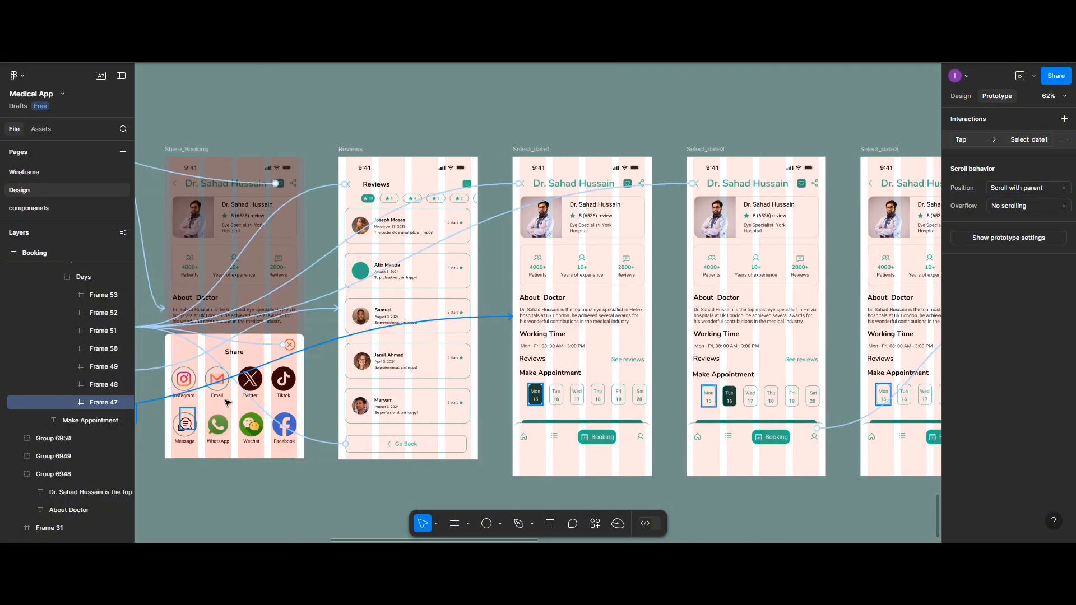
{"action": "scroll", "coordinate": [227, 402], "scroll_direction": "left", "scroll_amount": 2}
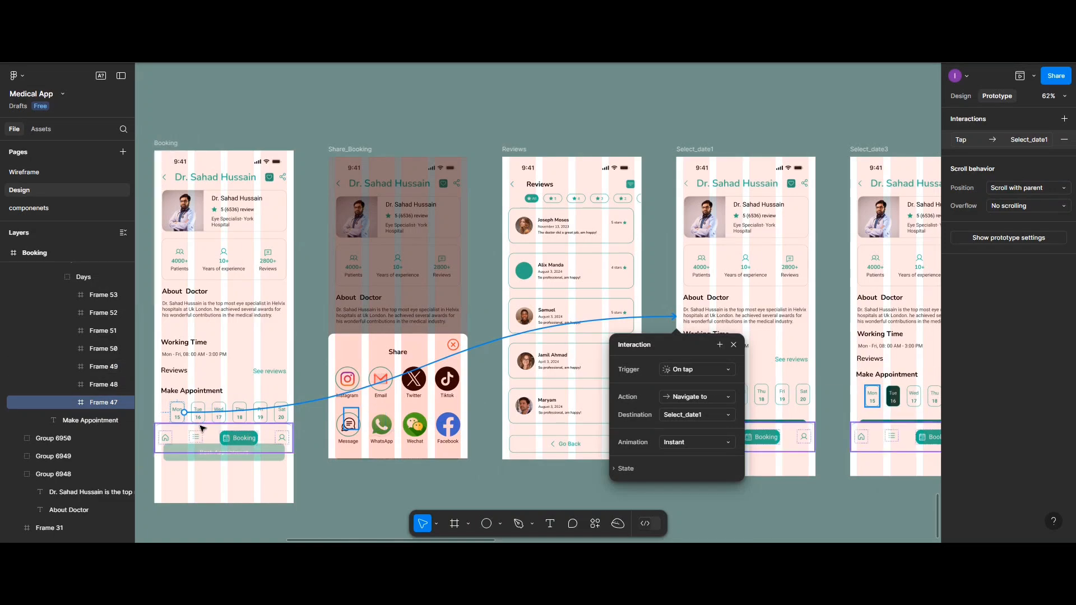
{"action": "left_click", "coordinate": [201, 420]}
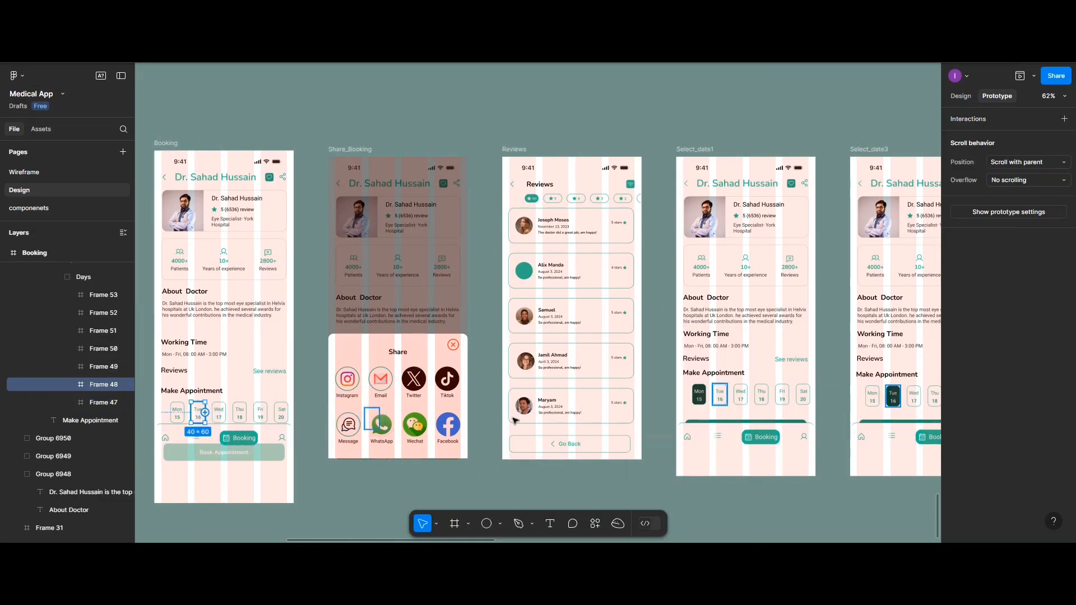
{"action": "left_click_drag", "start_coordinate": [515, 421], "coordinate": [859, 400]}
{"action": "left_click", "coordinate": [862, 187]}
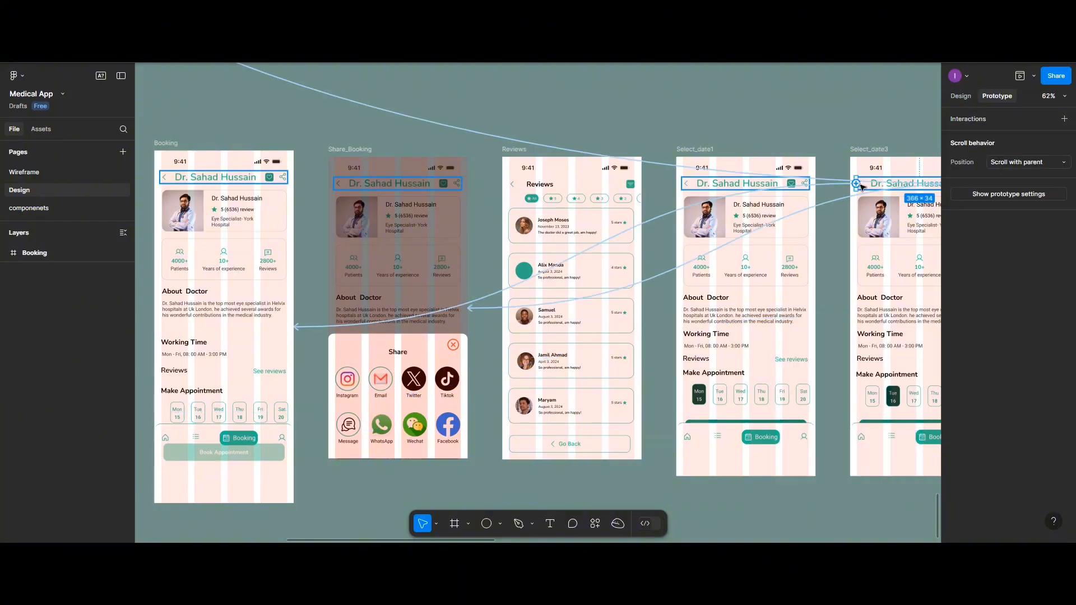
Link the Booking frame's Fri 19 date to the Select_date3 frame with Fri 19 highlighted, navigating on tap
{"action": "scroll", "coordinate": [635, 413], "scroll_direction": "right", "scroll_amount": 5}
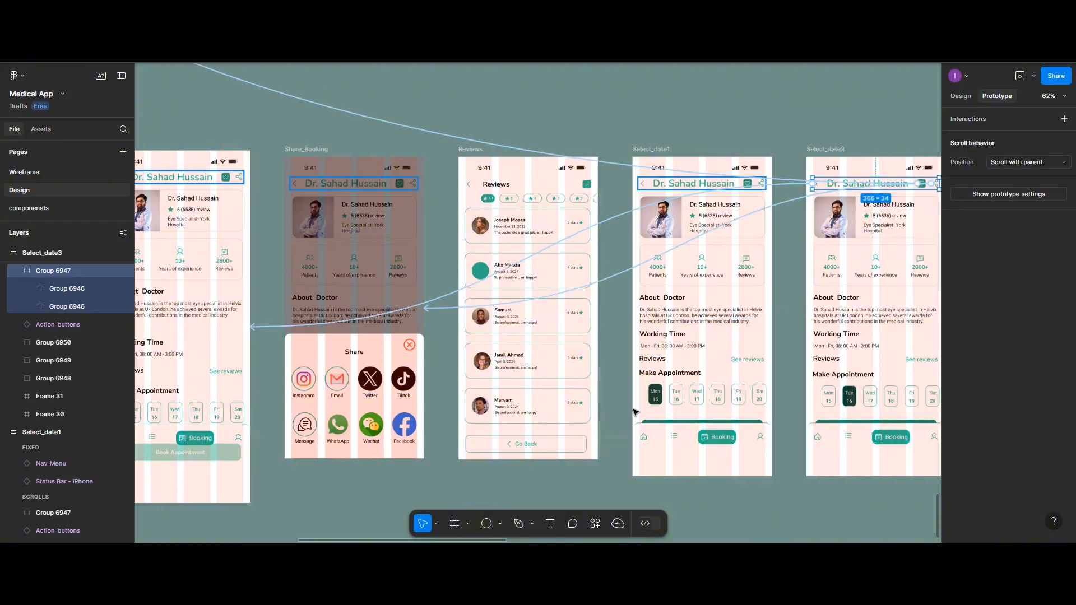
{"action": "scroll", "coordinate": [628, 412], "scroll_direction": "left", "scroll_amount": 5}
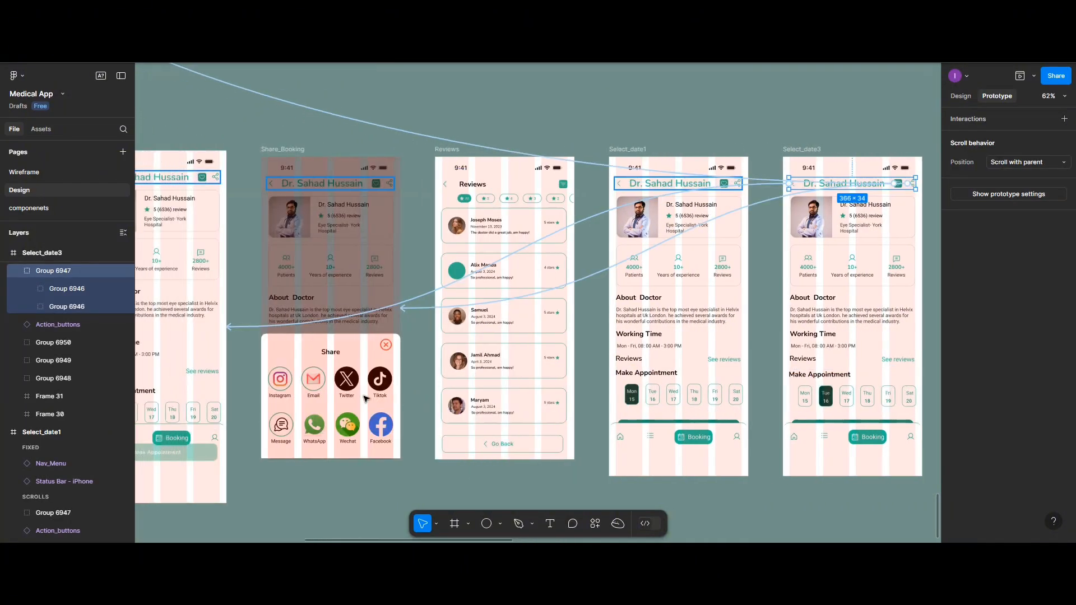
{"action": "left_click", "coordinate": [258, 414]}
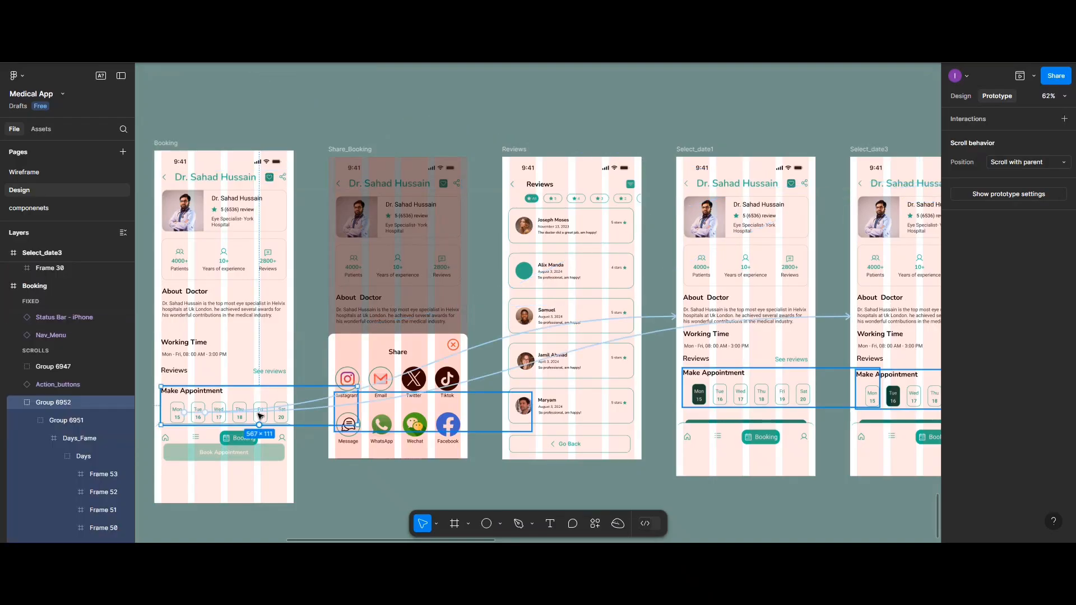
{"action": "left_click", "coordinate": [258, 414]}
{"action": "left_click", "coordinate": [270, 418]}
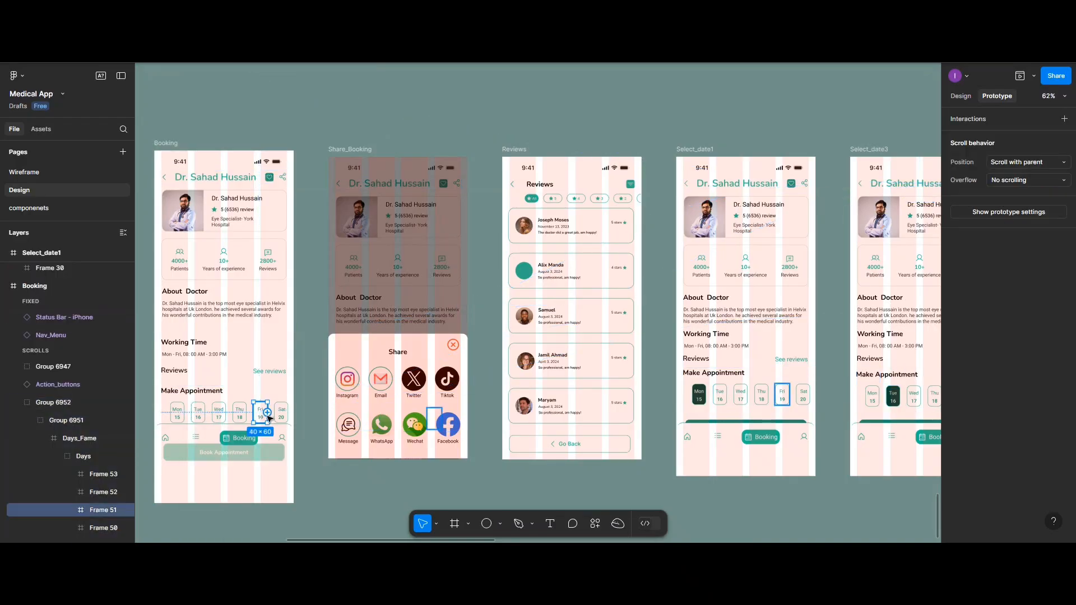
{"action": "left_click_drag", "start_coordinate": [267, 413], "coordinate": [784, 337]}
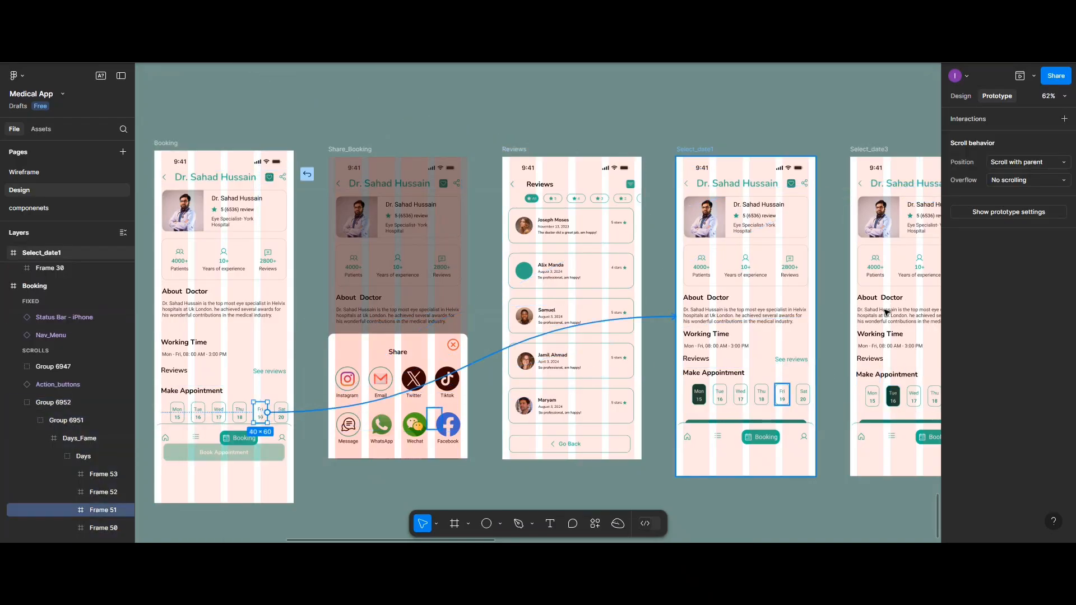
{"action": "scroll", "coordinate": [891, 317], "scroll_direction": "right", "scroll_amount": 10}
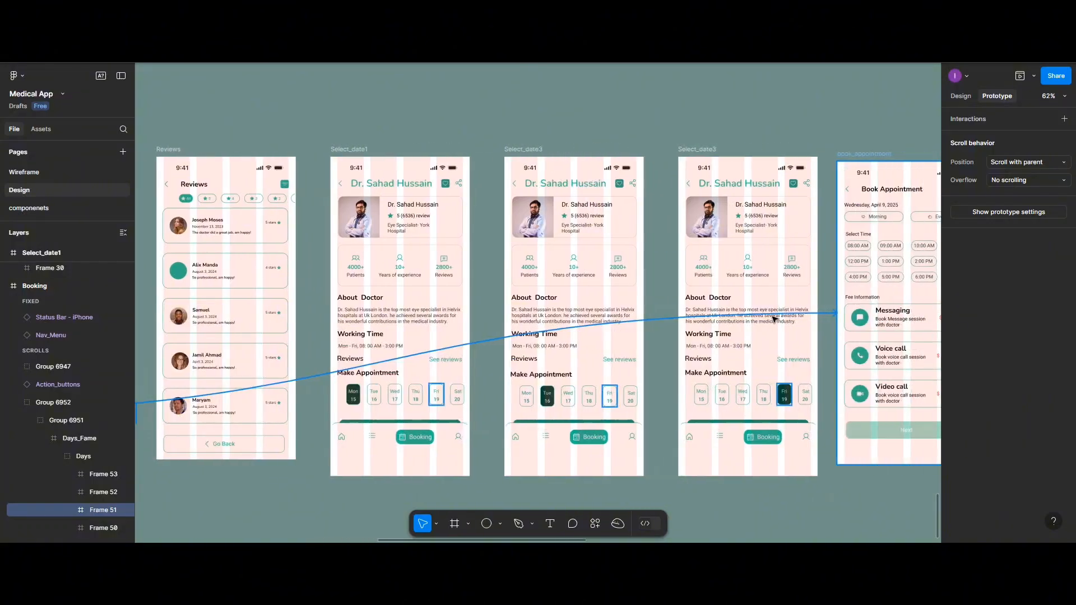
{"action": "left_click_drag", "start_coordinate": [701, 357], "coordinate": [683, 335]}
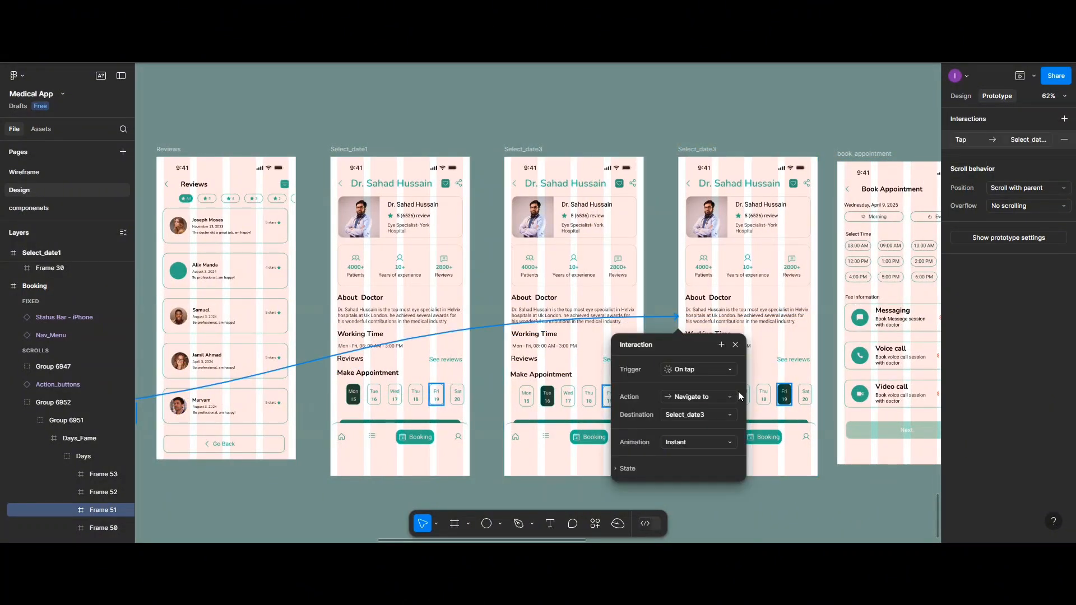
Link the Book Appointment button of the Fri 19 Select_date3 frame to book_appointment on tap
{"action": "left_click", "coordinate": [778, 424]}
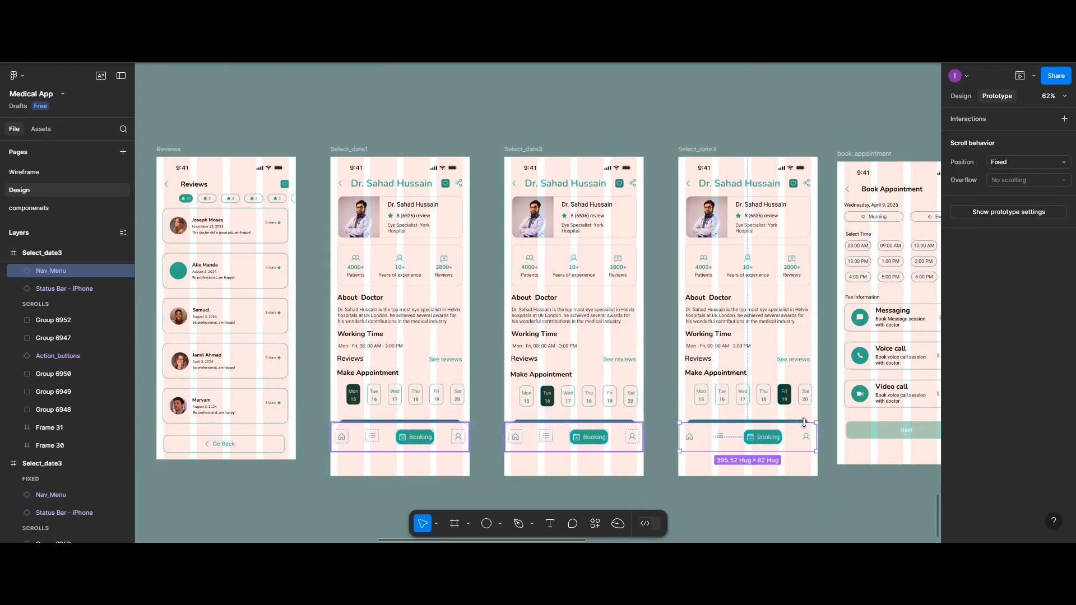
{"action": "scroll", "coordinate": [801, 415], "scroll_direction": "left", "scroll_amount": 5}
{"action": "scroll", "coordinate": [796, 398], "scroll_direction": "down", "scroll_amount": 2}
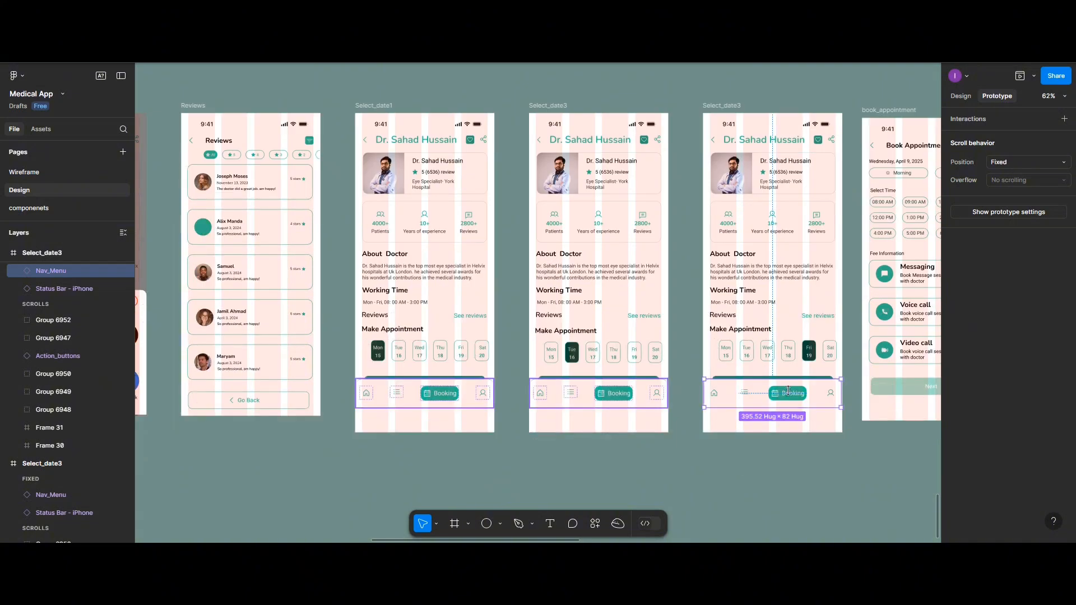
{"action": "scroll", "coordinate": [785, 376], "scroll_direction": "right", "scroll_amount": 5}
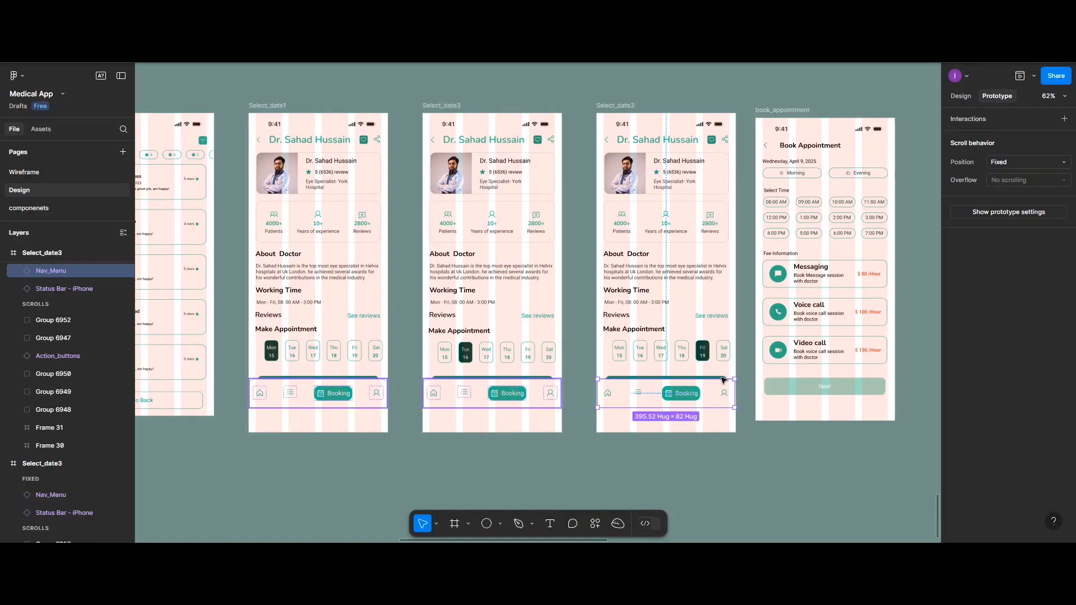
{"action": "key", "text": "Escape"}
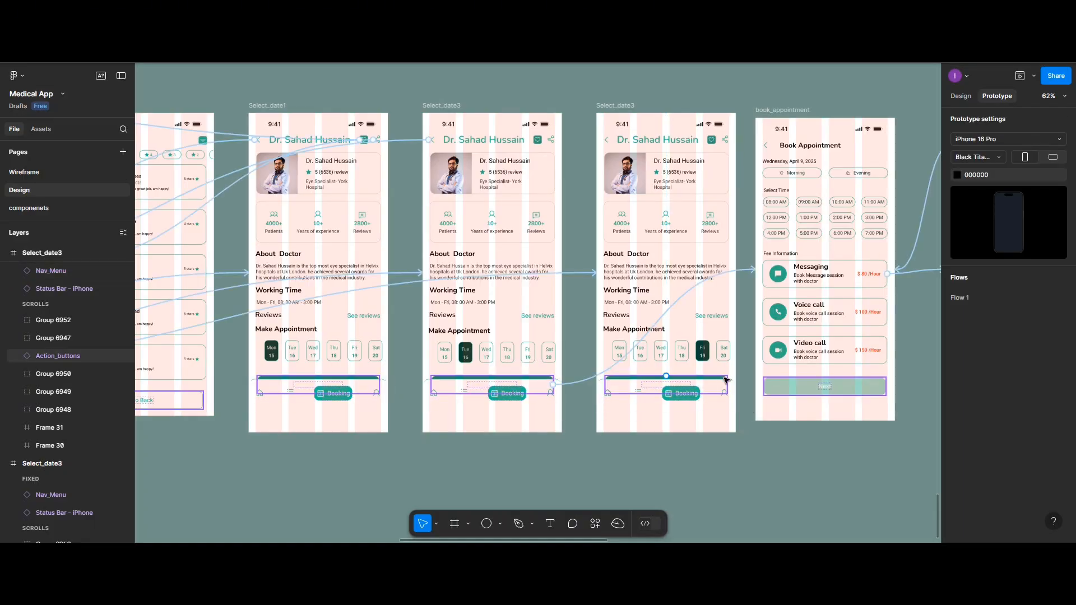
{"action": "left_click", "coordinate": [729, 386]}
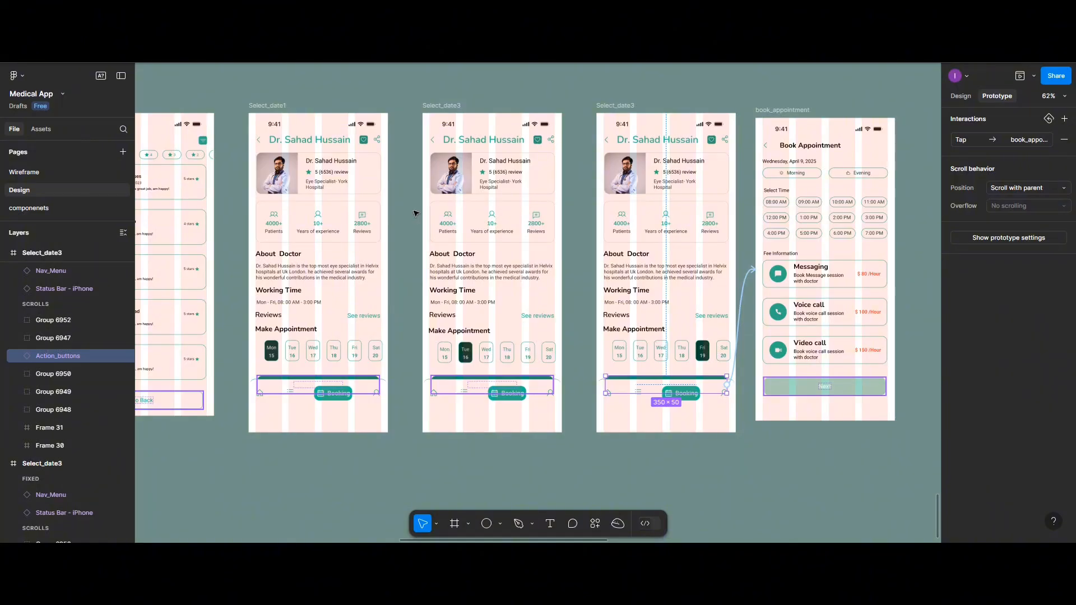
Open a prototype preview starting from the My Appointment frame
{"action": "scroll", "coordinate": [414, 212], "scroll_direction": "down", "scroll_amount": 5}
{"action": "scroll", "coordinate": [387, 218], "scroll_direction": "left", "scroll_amount": 10}
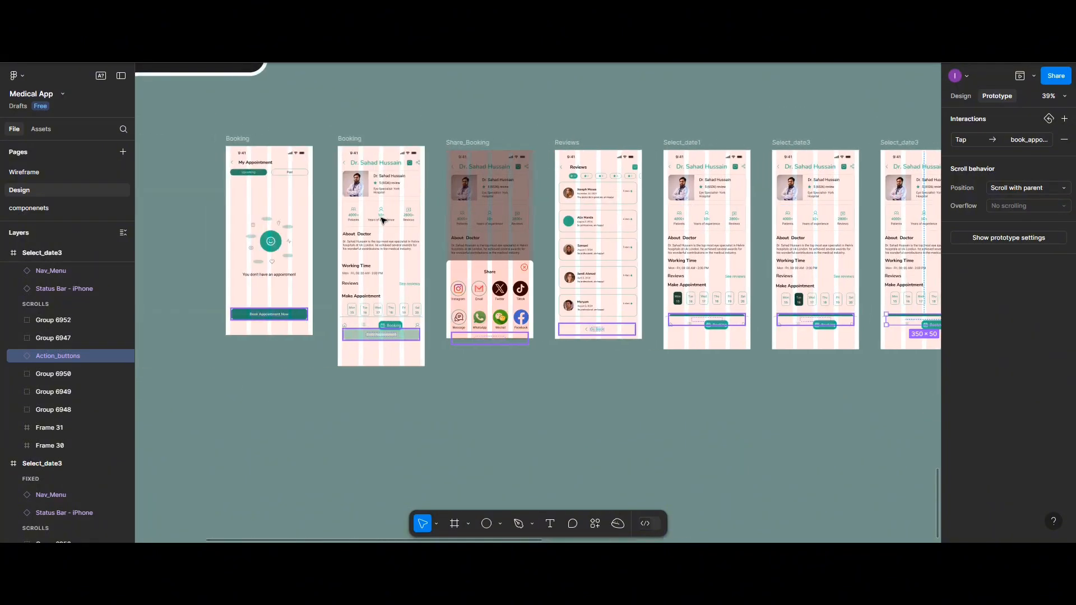
{"action": "left_click", "coordinate": [247, 144]}
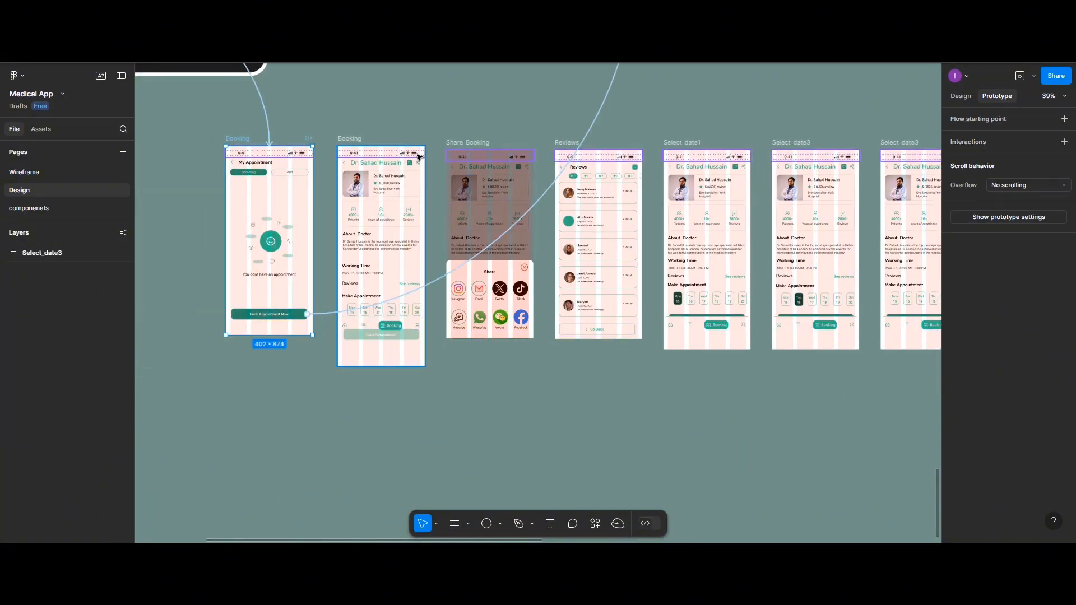
{"action": "left_click", "coordinate": [1018, 79]}
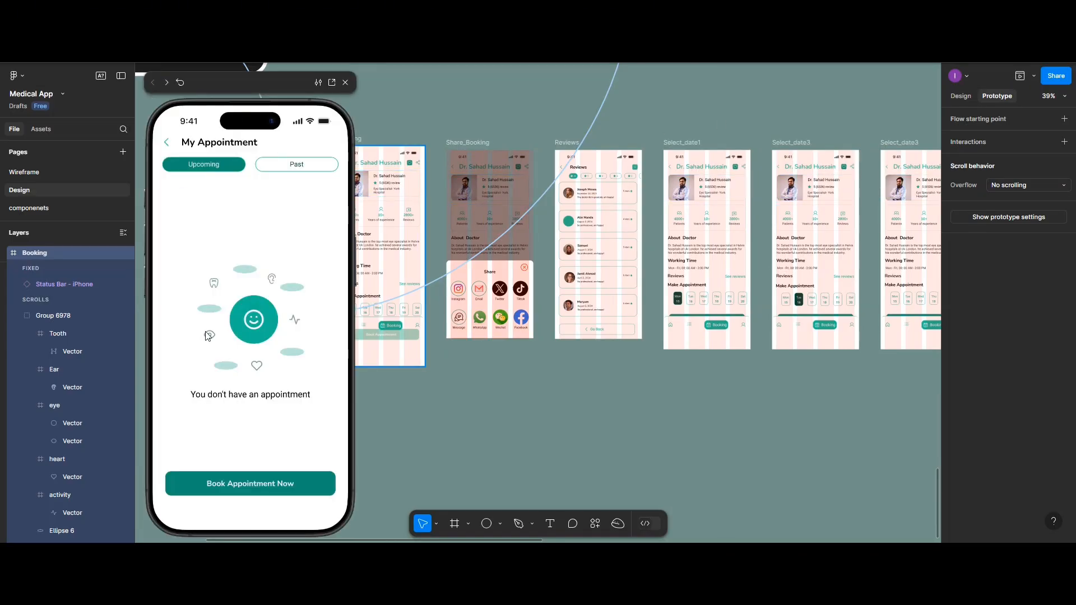
Test Book Appointment Now, the eye specialist's card, the Mon 15 date and the Book Appointment button in the preview, and close it
{"action": "left_click", "coordinate": [248, 493]}
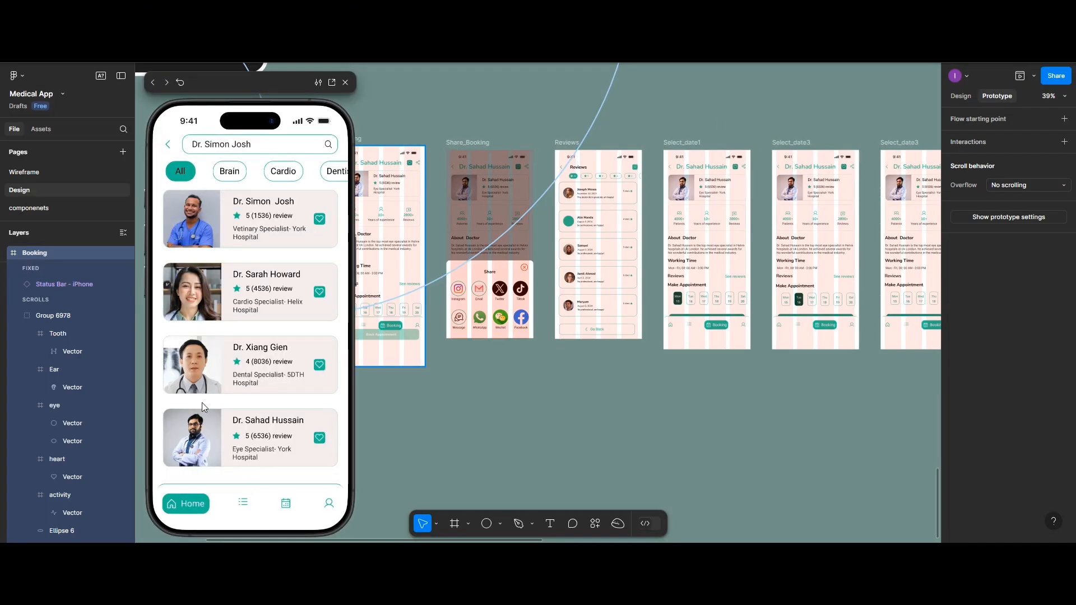
{"action": "left_click", "coordinate": [195, 435]}
{"action": "left_click", "coordinate": [185, 474]}
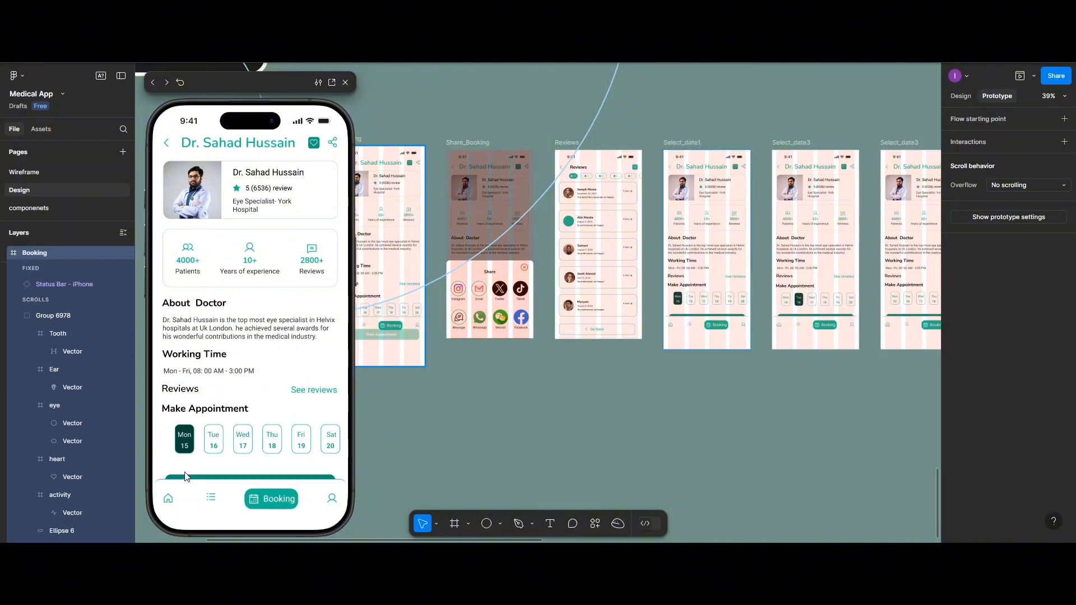
{"action": "scroll", "coordinate": [220, 418], "scroll_direction": "down", "scroll_amount": 1}
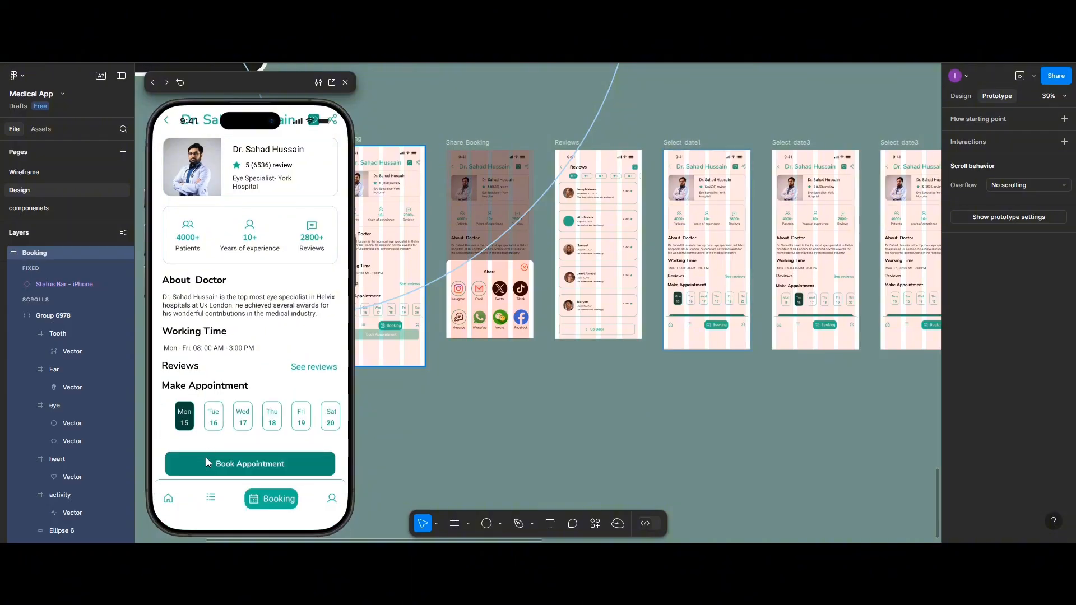
{"action": "left_click", "coordinate": [204, 462]}
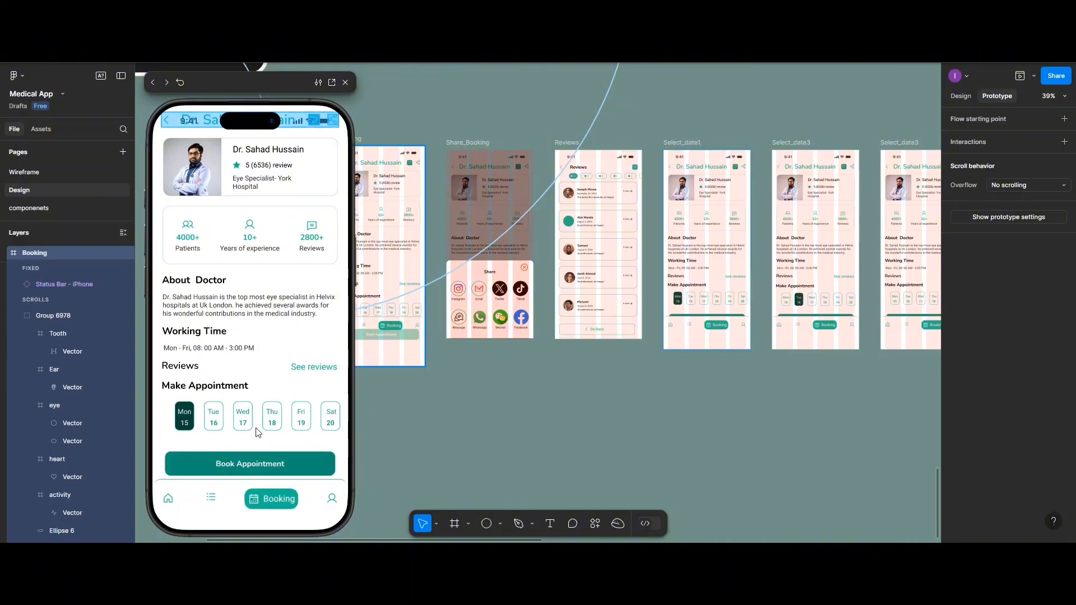
{"action": "left_click", "coordinate": [346, 82]}
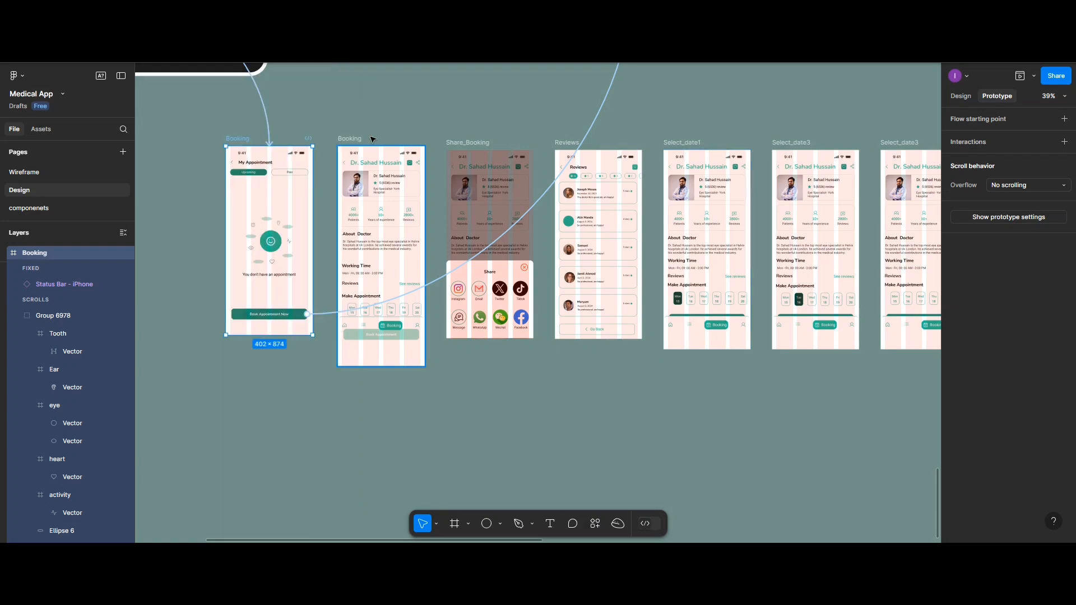
Link the Book Appointment button of Select_date1 to book_appointment with a Navigate to action on tap
{"action": "scroll", "coordinate": [531, 317], "scroll_direction": "left", "scroll_amount": 1}
{"action": "scroll", "coordinate": [531, 318], "scroll_direction": "right", "scroll_amount": 4}
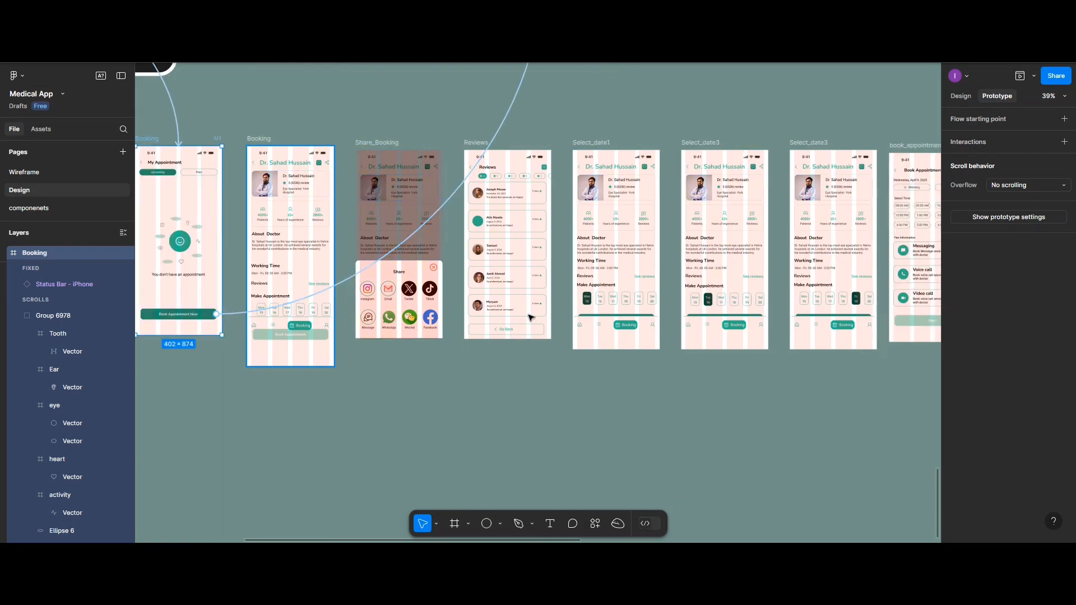
{"action": "scroll", "coordinate": [589, 274], "scroll_direction": "left", "scroll_amount": 1}
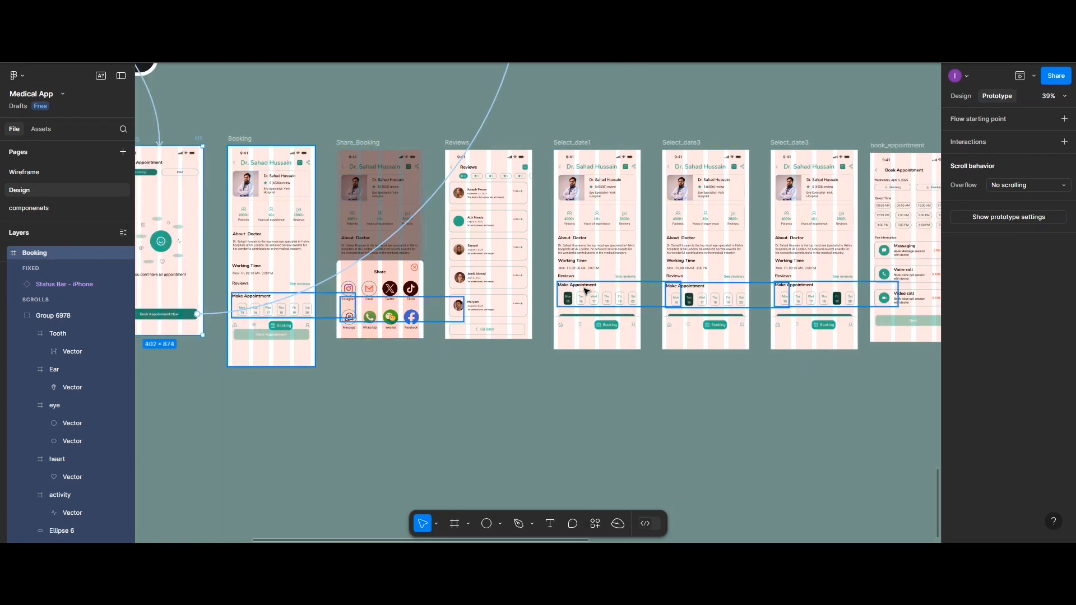
{"action": "left_click", "coordinate": [620, 314]}
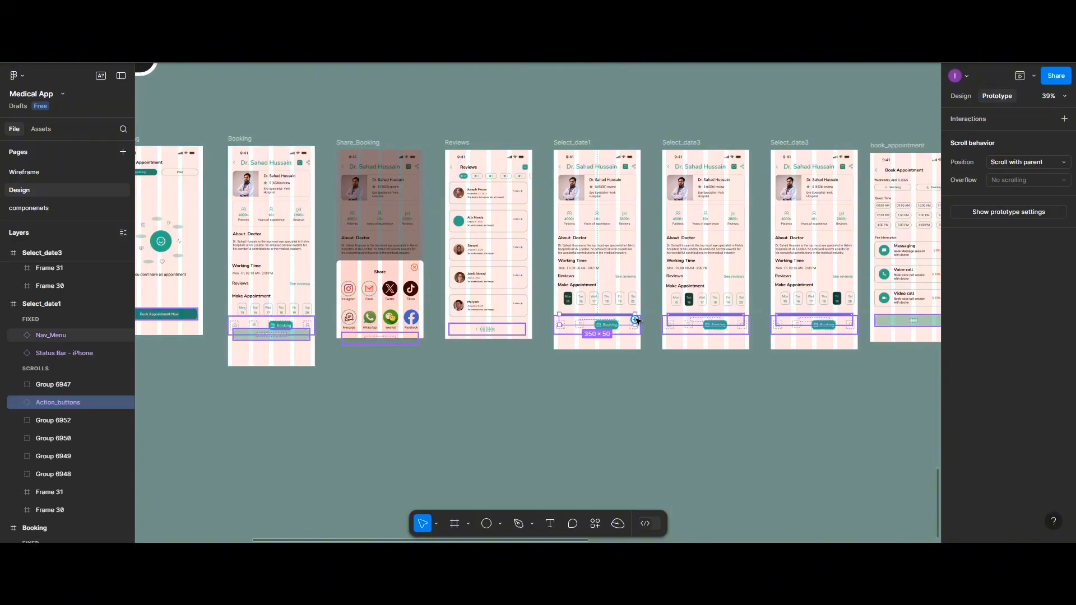
{"action": "left_click_drag", "start_coordinate": [637, 321], "coordinate": [901, 300]}
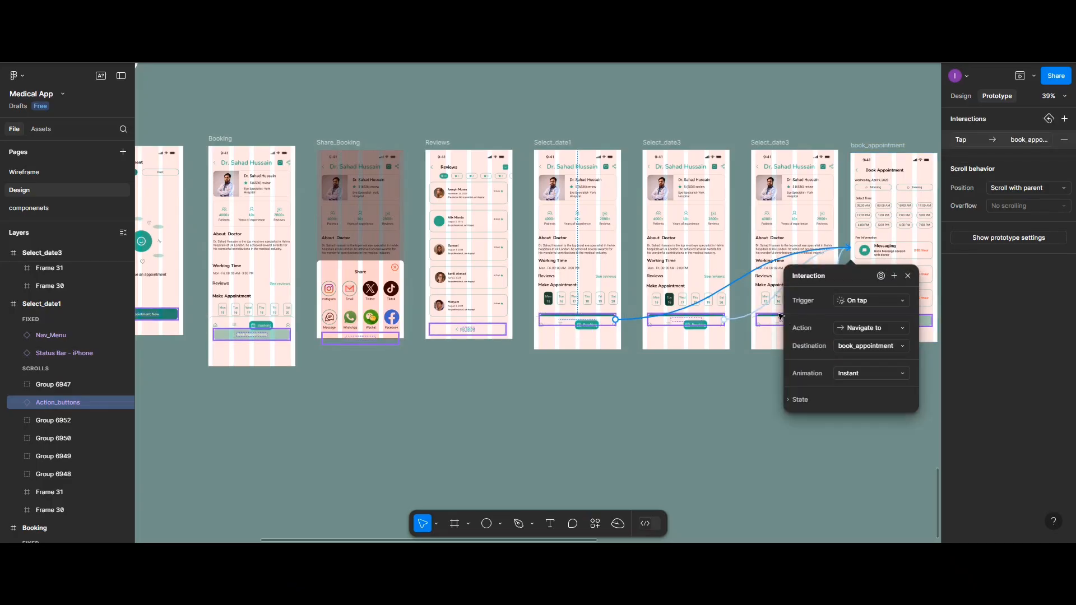
Preview the flow from the My Appointment frame and proceed through the eye specialist's card and Mon 15 to the Book Appointment screen
{"action": "left_click", "coordinate": [764, 319]}
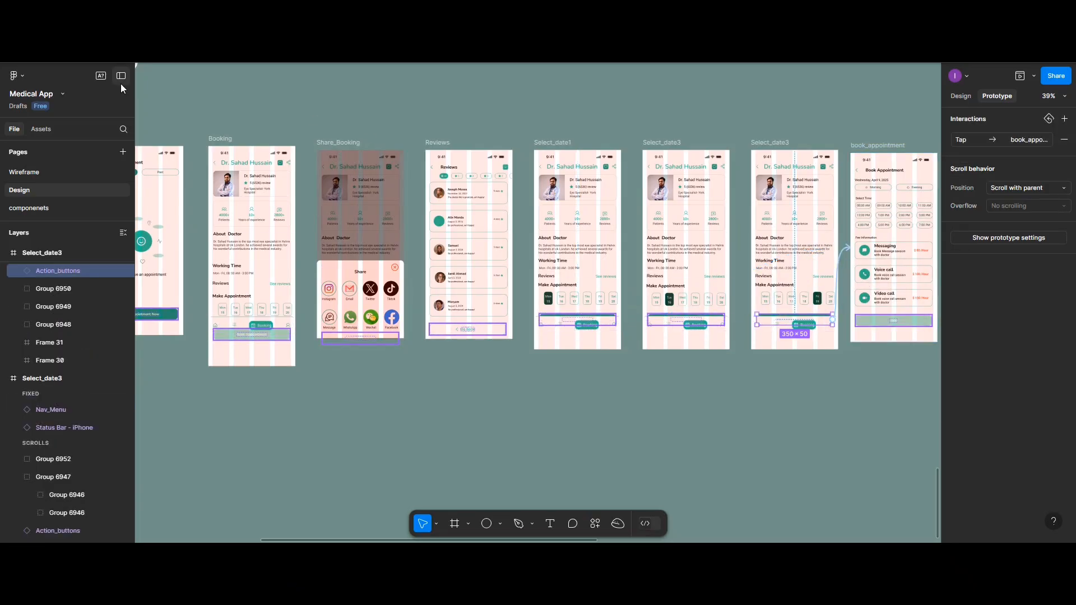
{"action": "scroll", "coordinate": [228, 142], "scroll_direction": "left", "scroll_amount": 2}
{"action": "scroll", "coordinate": [228, 142], "scroll_direction": "left", "scroll_amount": 5}
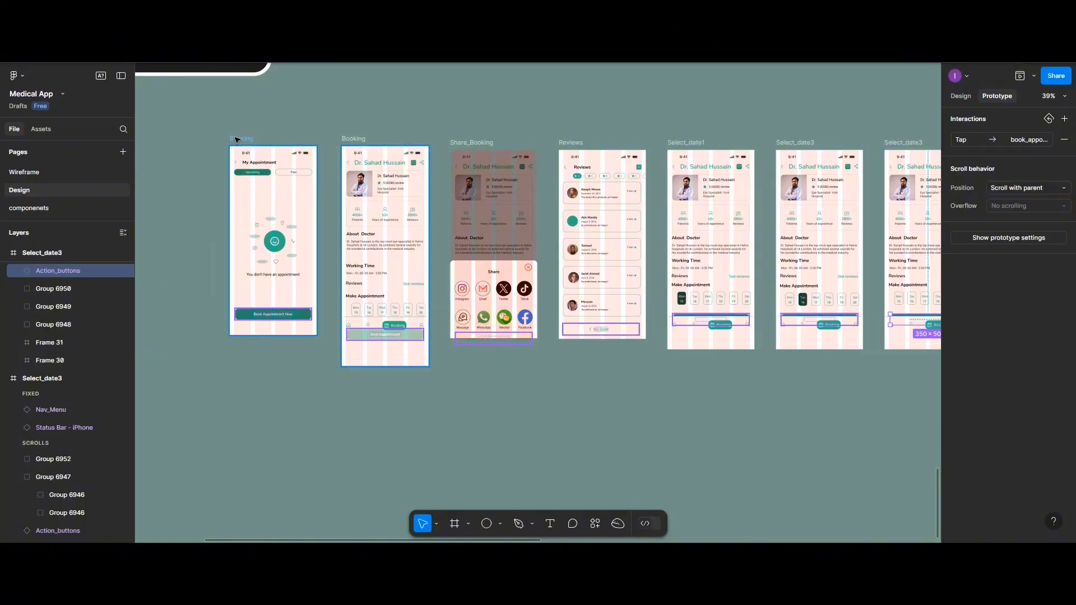
{"action": "left_click", "coordinate": [1020, 75]}
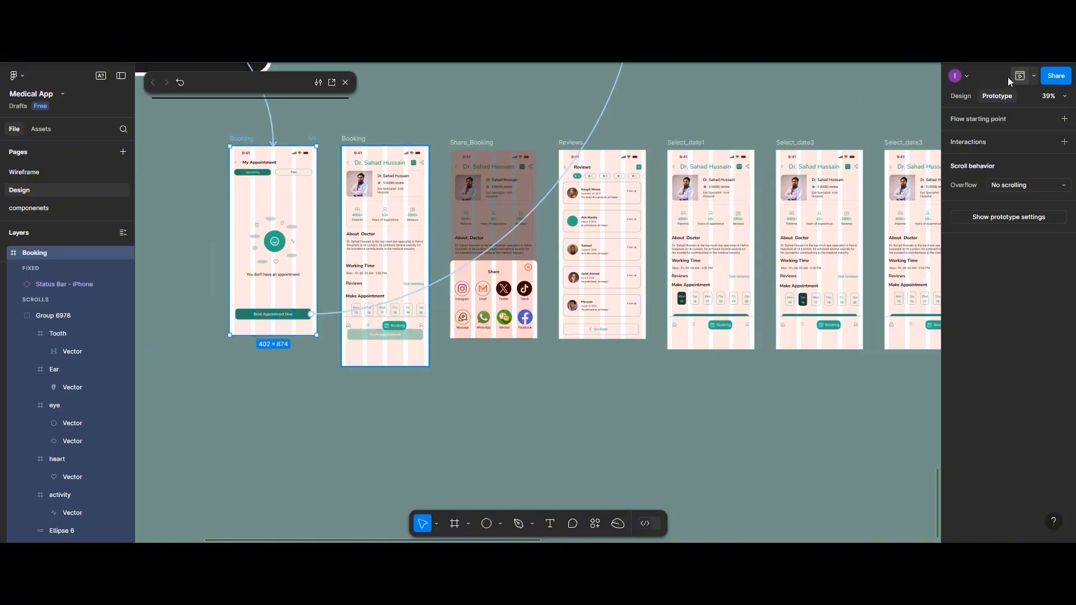
{"action": "left_click", "coordinate": [222, 496]}
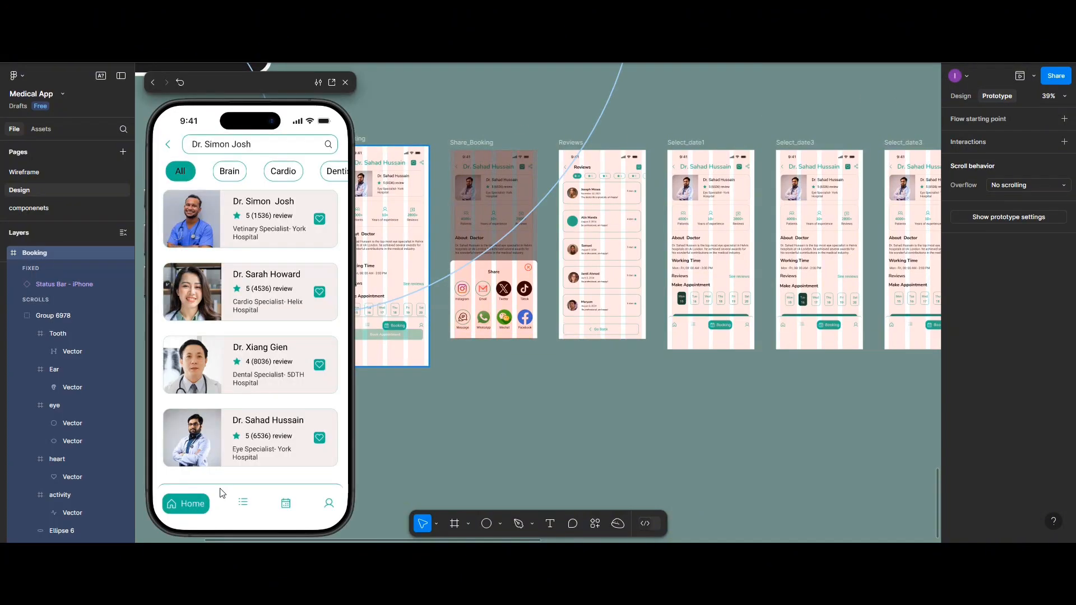
{"action": "left_click", "coordinate": [224, 435]}
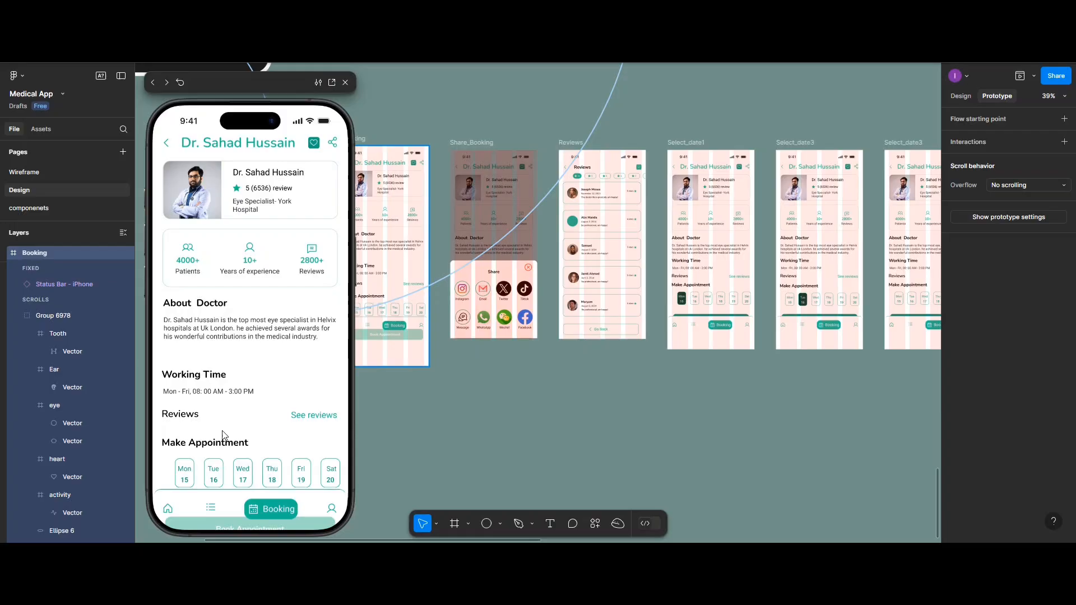
{"action": "left_click", "coordinate": [178, 481]}
{"action": "scroll", "coordinate": [191, 476], "scroll_direction": "down", "scroll_amount": 2}
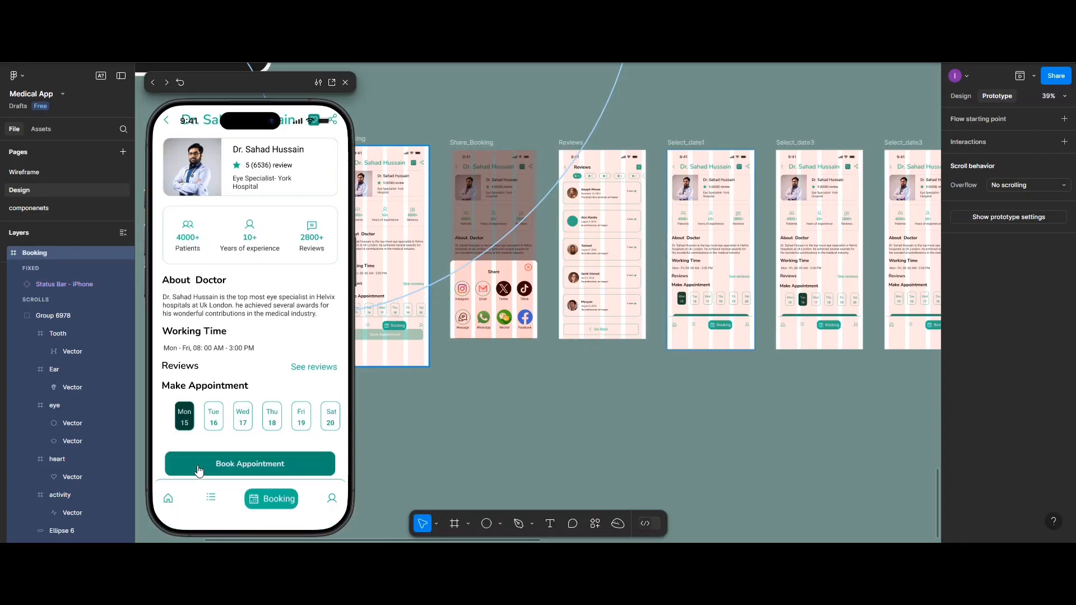
{"action": "left_click", "coordinate": [200, 465]}
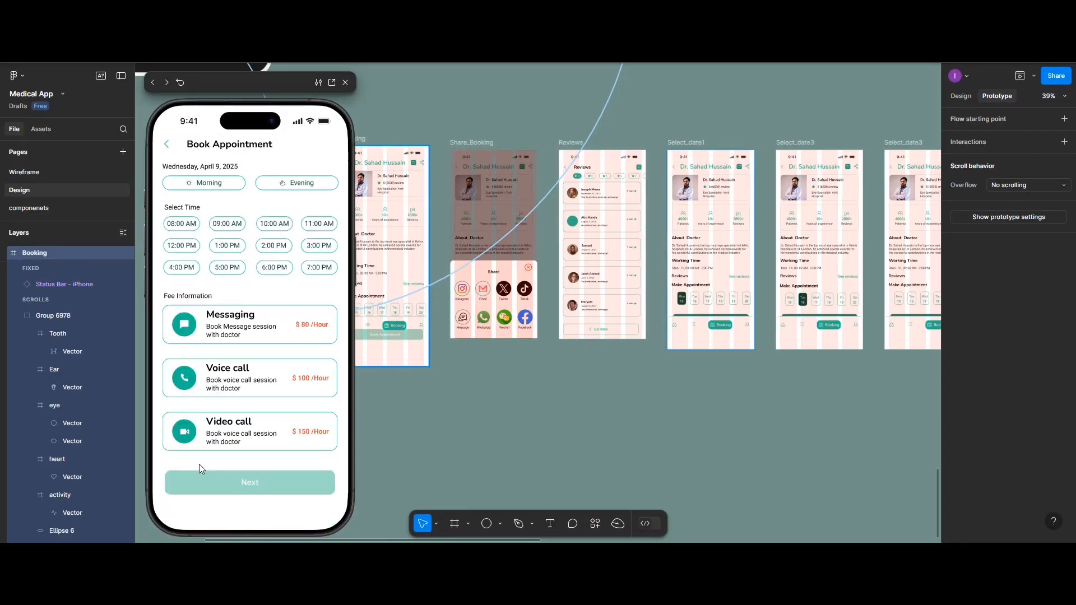
Test the Morning and Evening options and the 08:00 AM to 11:00 AM and 1:00 PM time slots in the preview
{"action": "left_click", "coordinate": [181, 186]}
{"action": "left_click", "coordinate": [280, 185]}
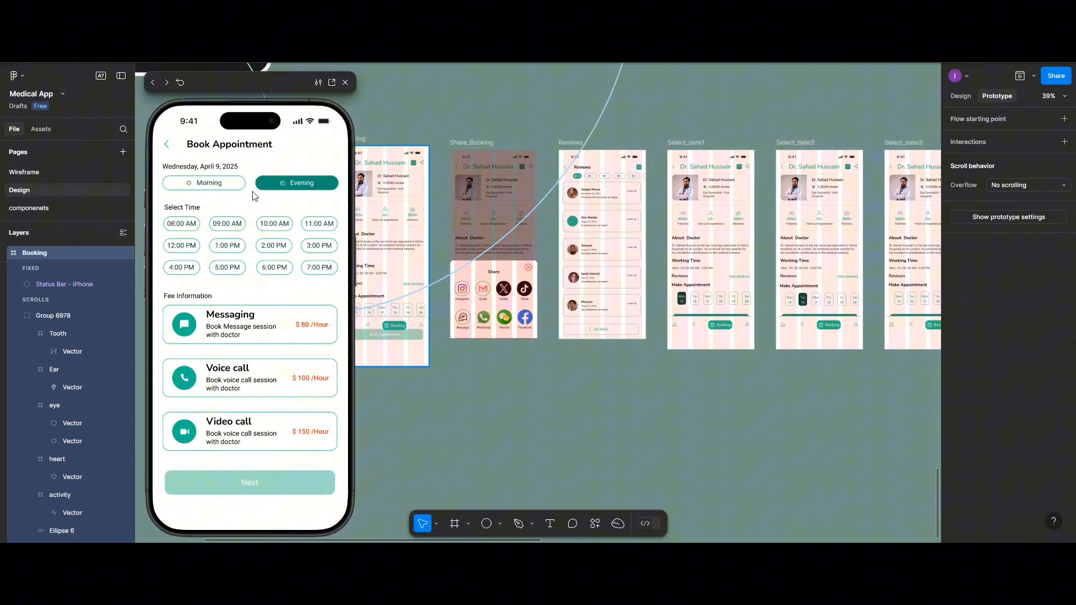
{"action": "left_click", "coordinate": [191, 224]}
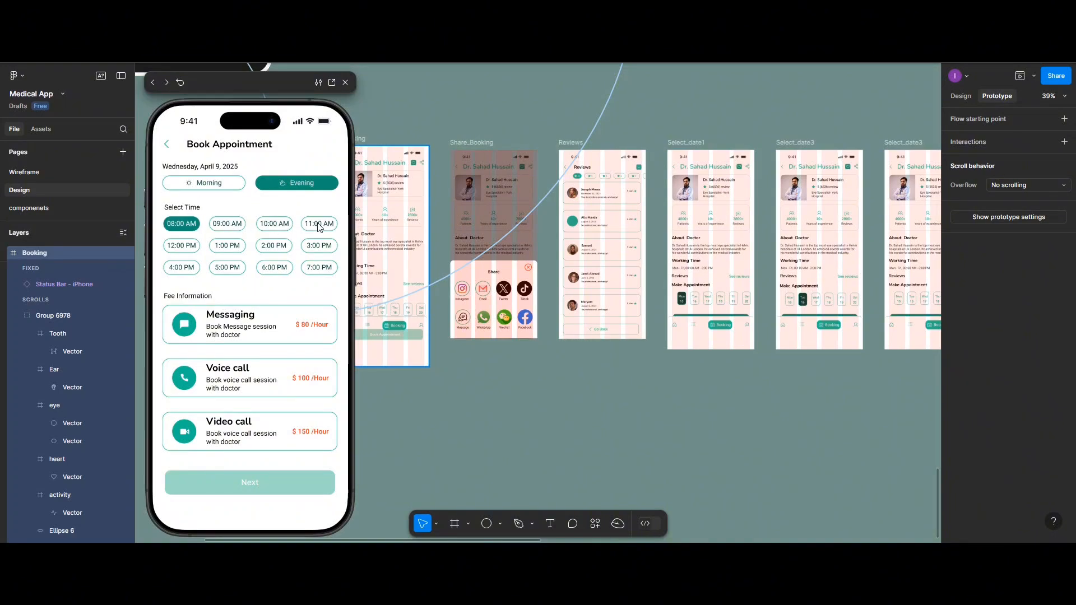
{"action": "left_click", "coordinate": [318, 227]}
{"action": "left_click", "coordinate": [262, 224]}
{"action": "left_click", "coordinate": [229, 225]}
{"action": "left_click", "coordinate": [280, 228]}
{"action": "left_click", "coordinate": [232, 225]}
{"action": "left_click", "coordinate": [227, 244]}
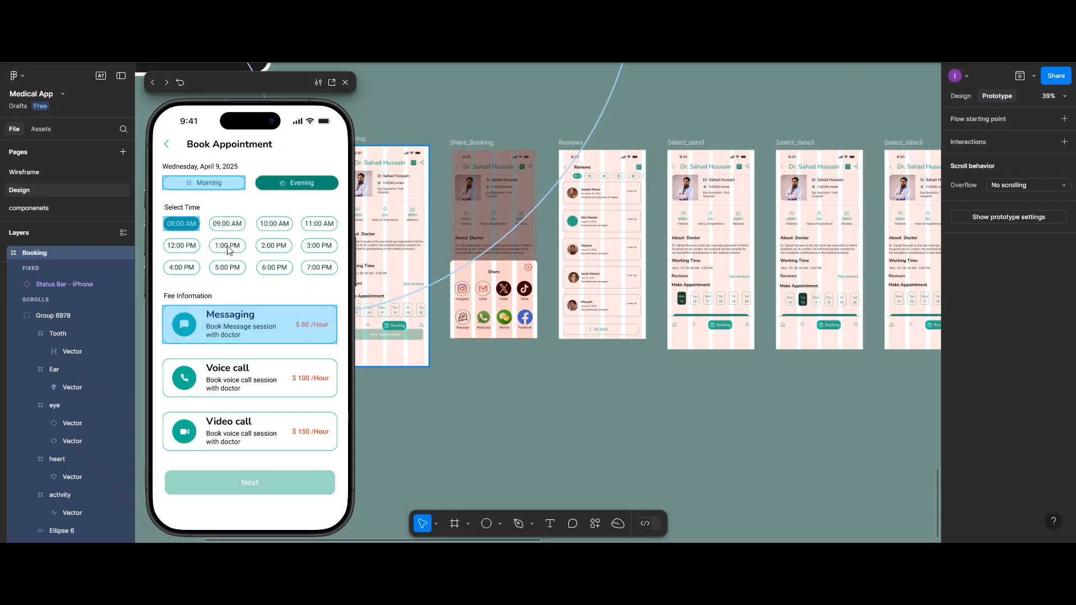
{"action": "left_click", "coordinate": [192, 238]}
{"action": "left_click", "coordinate": [185, 229]}
{"action": "left_click", "coordinate": [184, 228]}
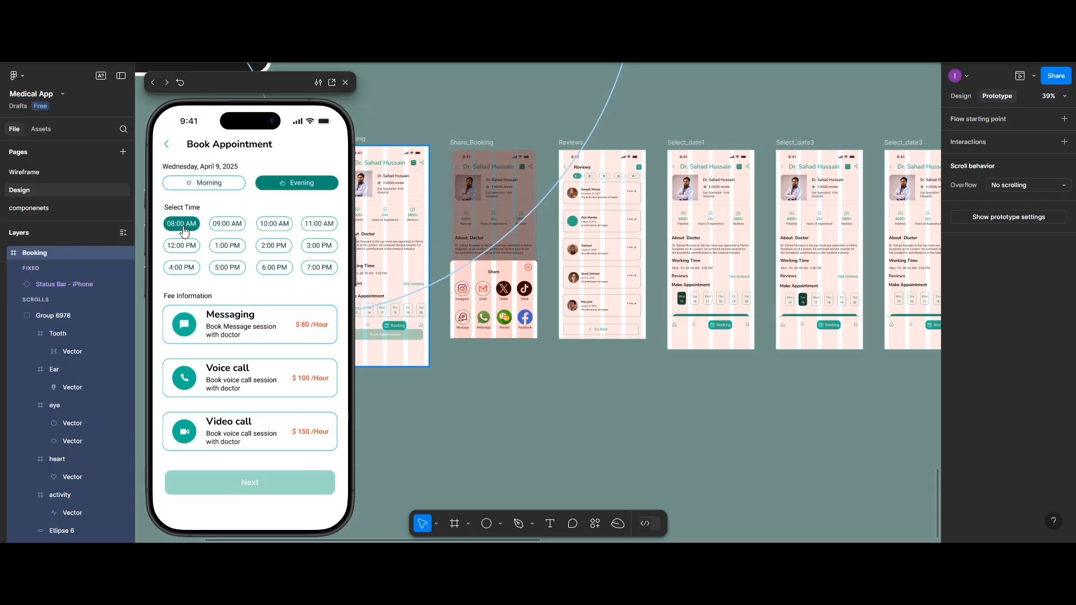
{"action": "left_click", "coordinate": [184, 229]}
{"action": "left_click", "coordinate": [185, 229]}
Test the Messaging and Voice call fee options in the preview and continue to the Patient Details screen
{"action": "left_click", "coordinate": [200, 323]}
{"action": "left_click", "coordinate": [204, 323]}
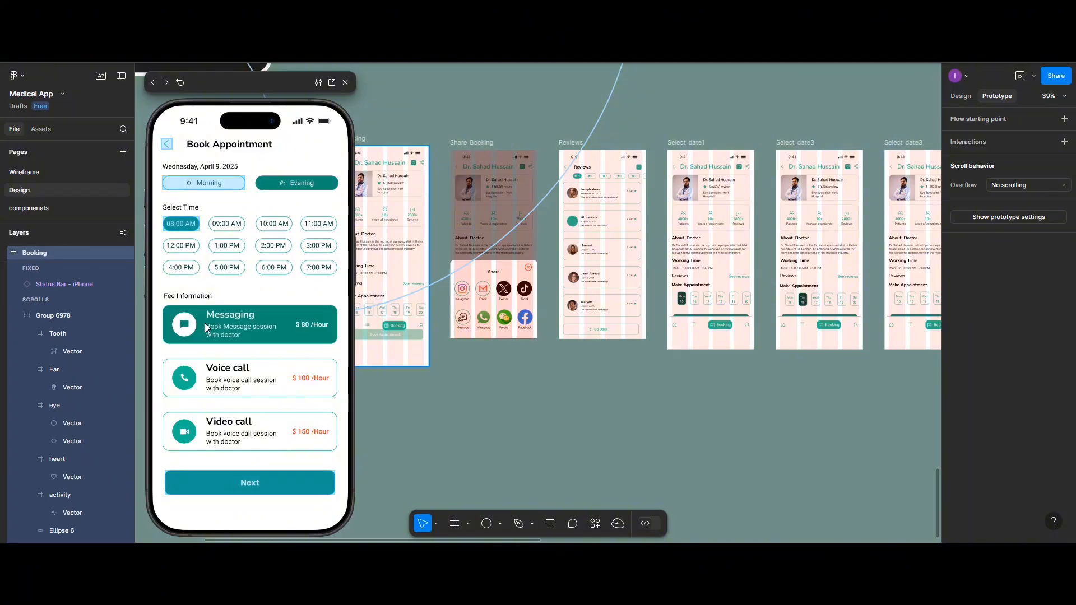
{"action": "left_click", "coordinate": [206, 329]}
{"action": "left_click", "coordinate": [214, 371]}
{"action": "left_click", "coordinate": [255, 395]}
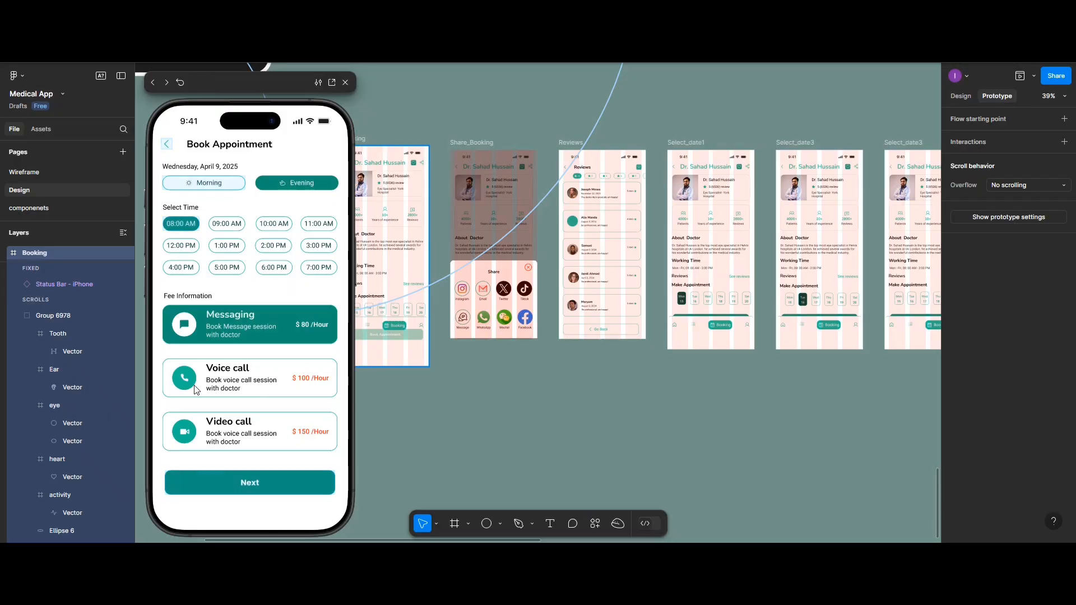
{"action": "left_click", "coordinate": [262, 488]}
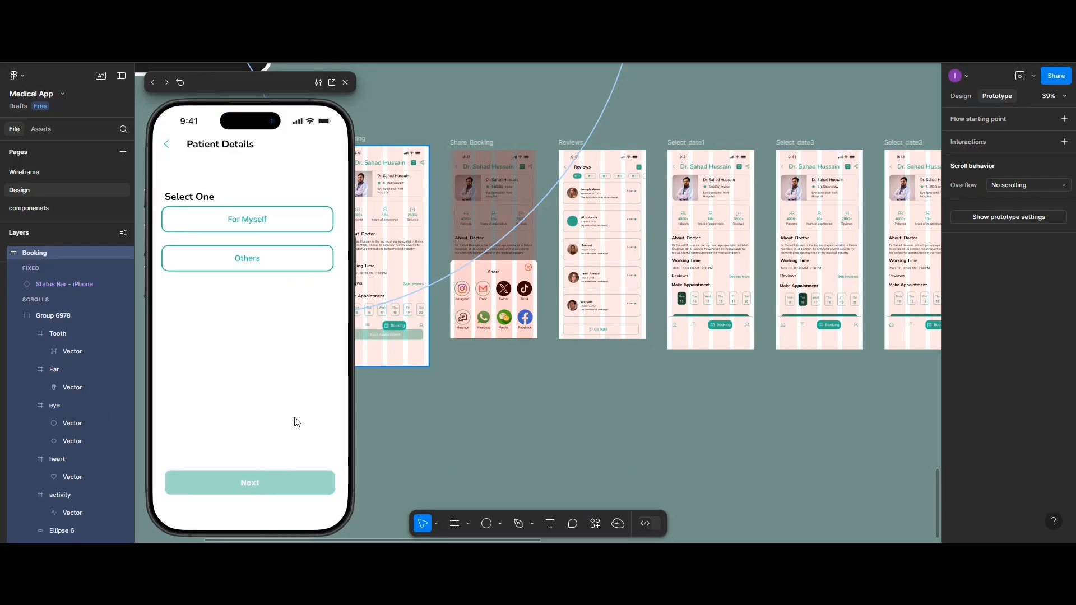
Test the For Myself option and the Next button on Patient Details, and close the preview
{"action": "left_click", "coordinate": [223, 221]}
{"action": "left_click", "coordinate": [235, 482]}
{"action": "left_click", "coordinate": [227, 220]}
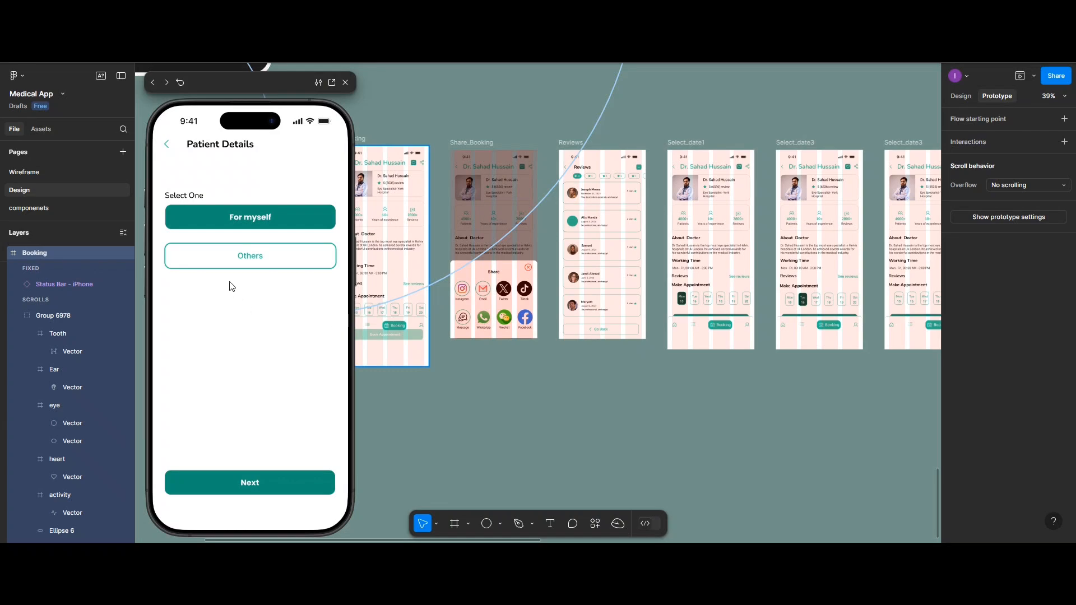
{"action": "left_click", "coordinate": [346, 83]}
{"action": "scroll", "coordinate": [673, 440], "scroll_direction": "right", "scroll_amount": 15}
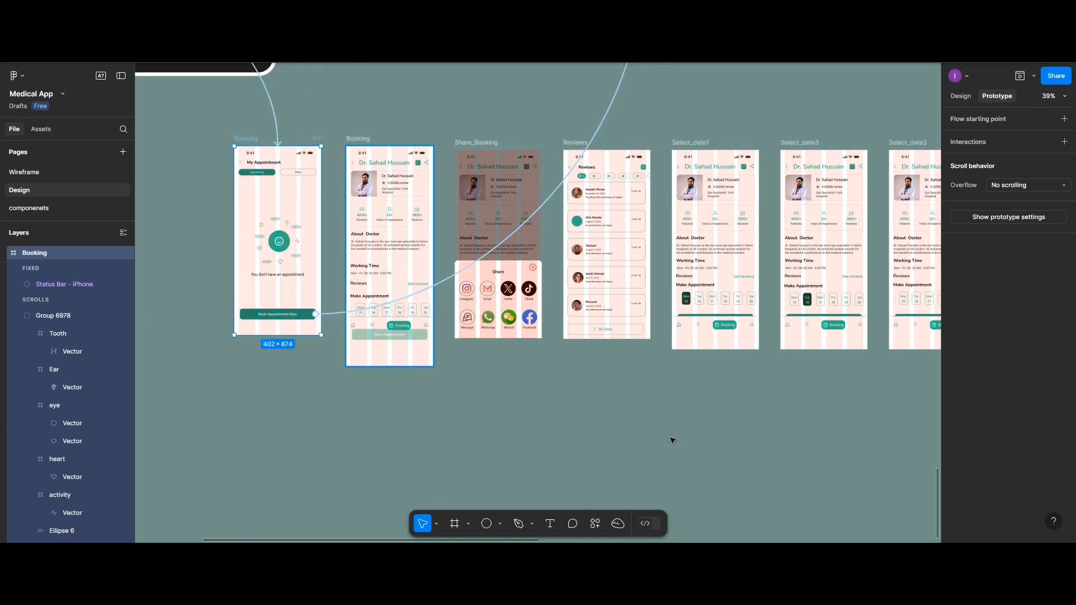
{"action": "scroll", "coordinate": [672, 440], "scroll_direction": "right", "scroll_amount": 8}
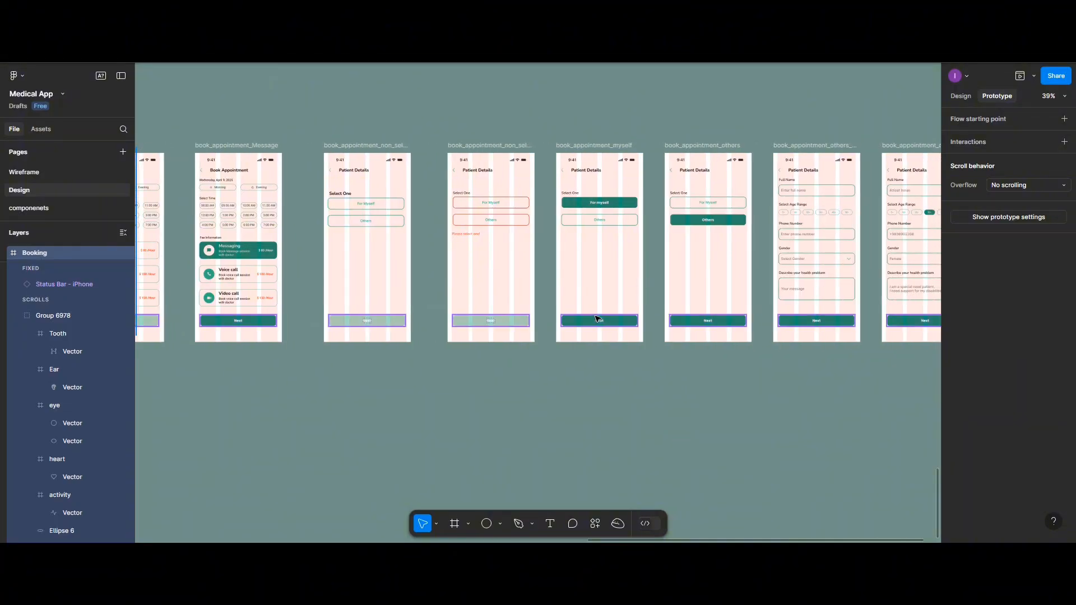
{"action": "left_click", "coordinate": [598, 318]}
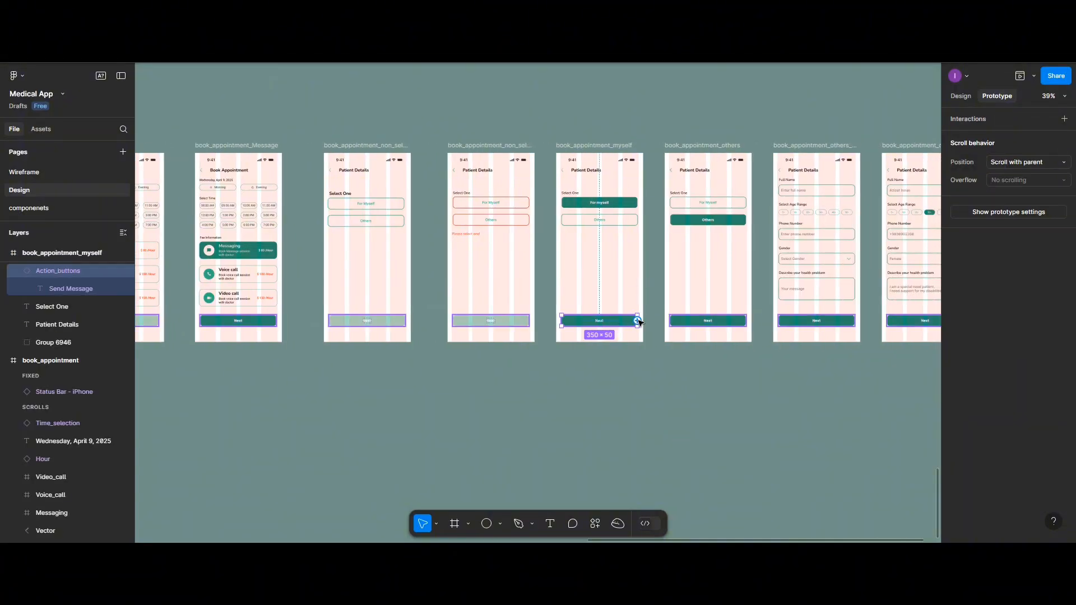
{"action": "left_click_drag", "start_coordinate": [637, 321], "coordinate": [900, 317]}
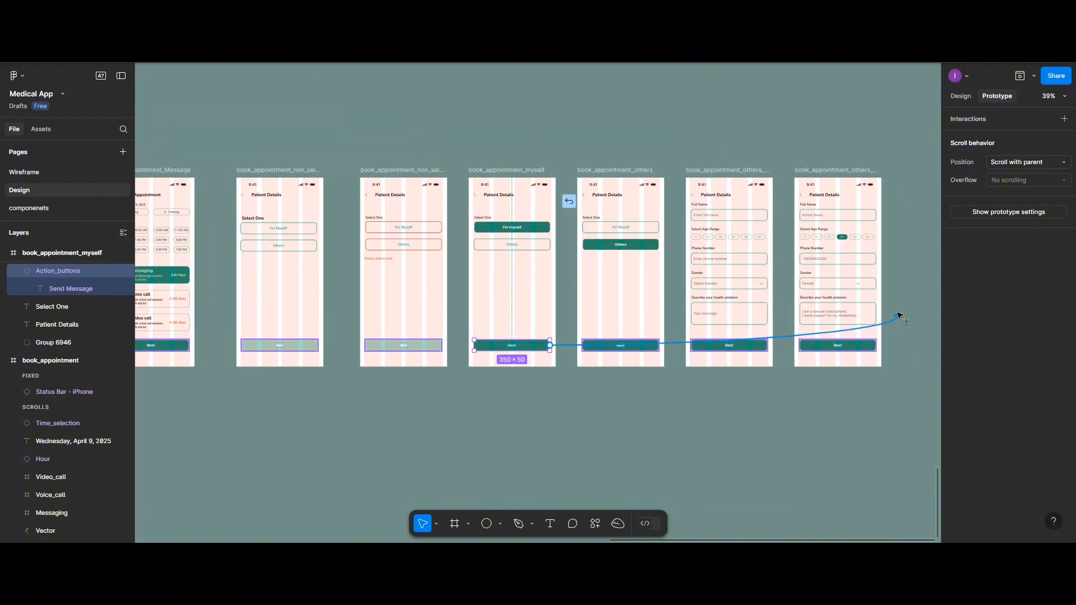
{"action": "left_click_drag", "start_coordinate": [899, 316], "coordinate": [533, 349]}
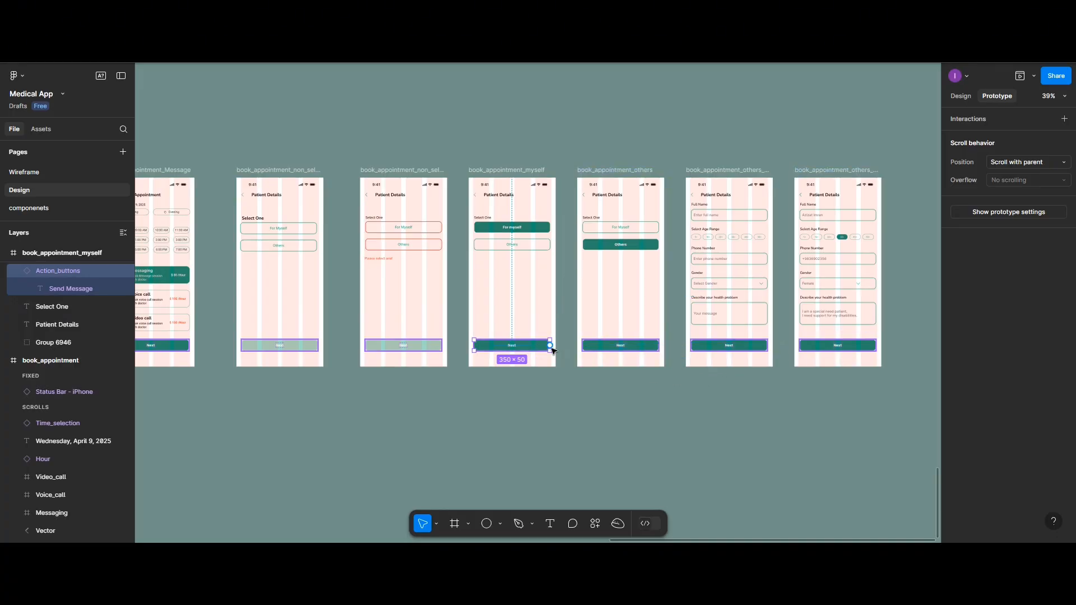
Restart the preview from the My Appointment frame and open the doctor list through Book Appointment Now
{"action": "scroll", "coordinate": [600, 329], "scroll_direction": "left", "scroll_amount": 15}
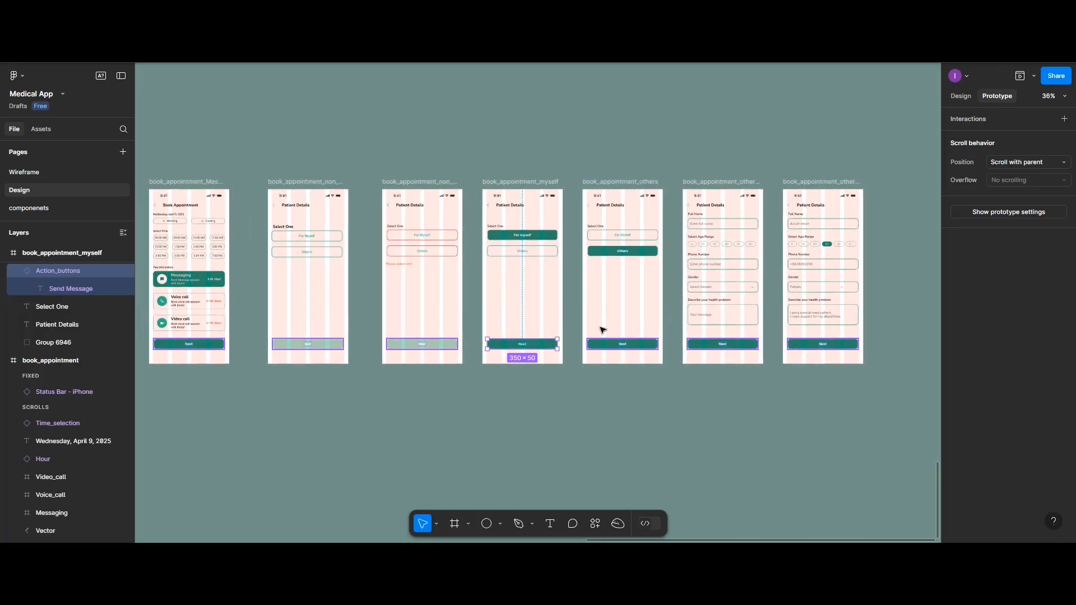
{"action": "scroll", "coordinate": [479, 304], "scroll_direction": "left", "scroll_amount": 6}
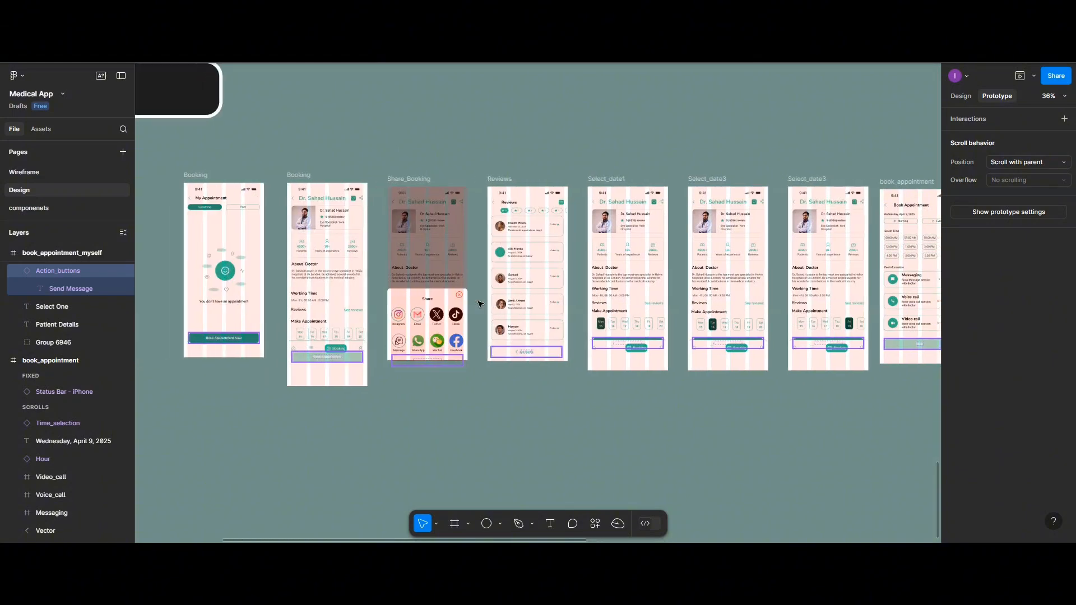
{"action": "left_click", "coordinate": [230, 176]}
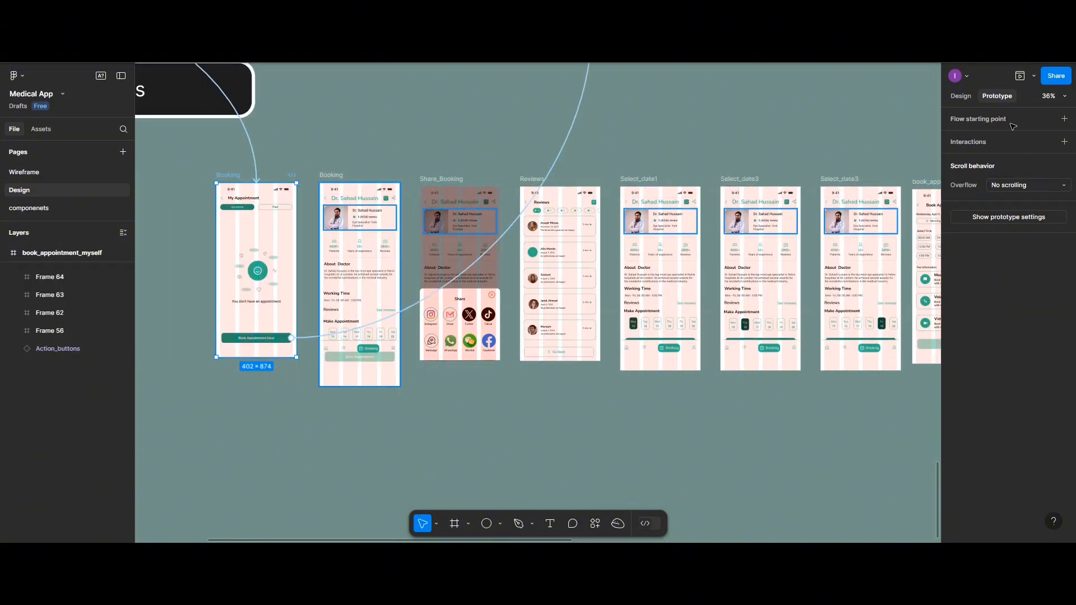
{"action": "left_click", "coordinate": [1020, 77]}
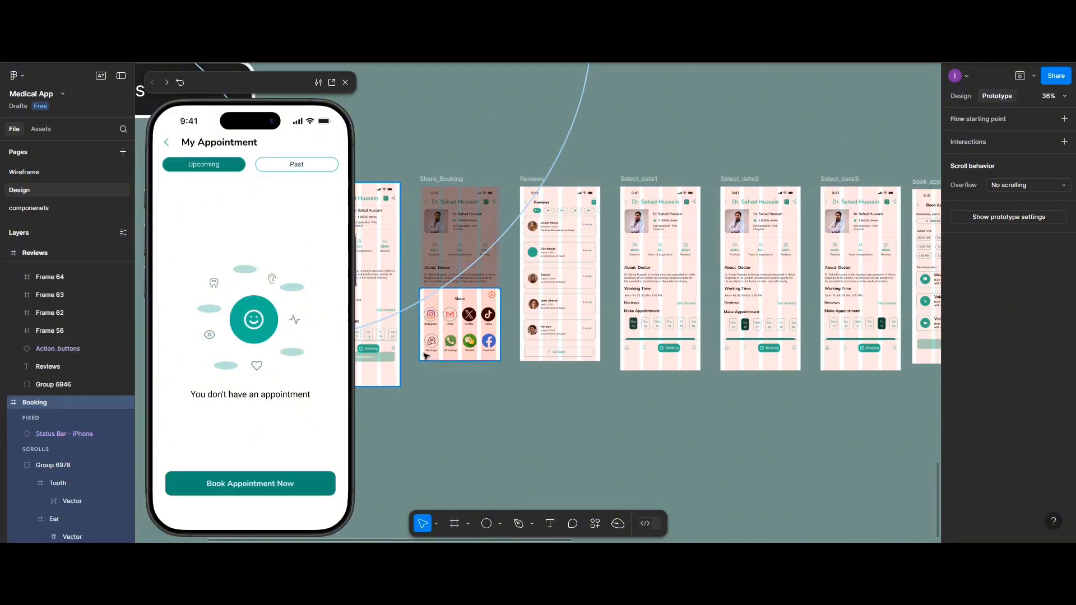
{"action": "left_click", "coordinate": [242, 485]}
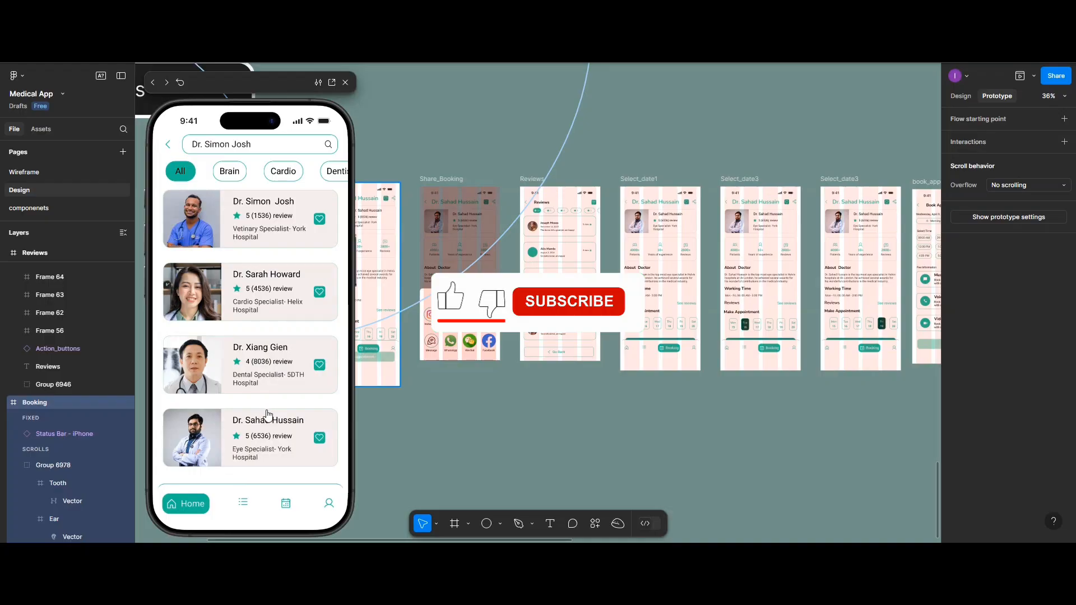